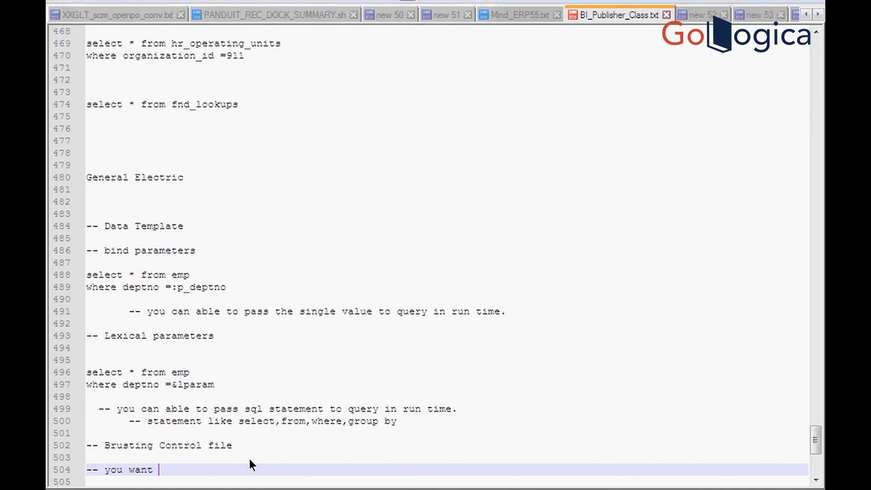
- Write the line 504 comment about sending report output, correcting 'receiptnist' to 'authorized'
{"action": "type", "text": "d the re"}
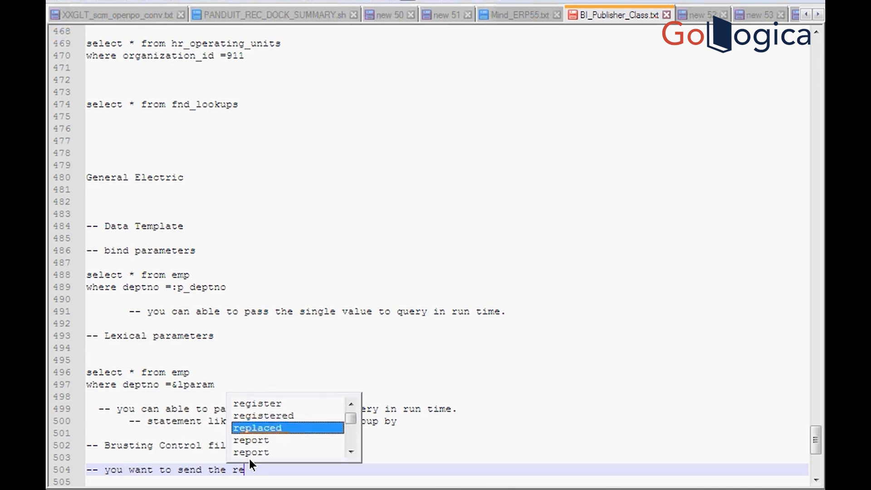
{"action": "type", "text": "port output to sp"}
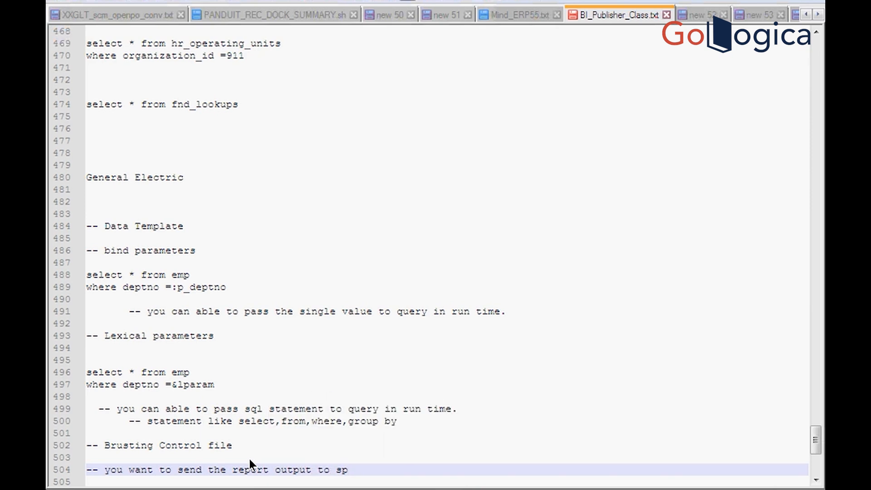
{"action": "type", "text": "ecified receipt"}
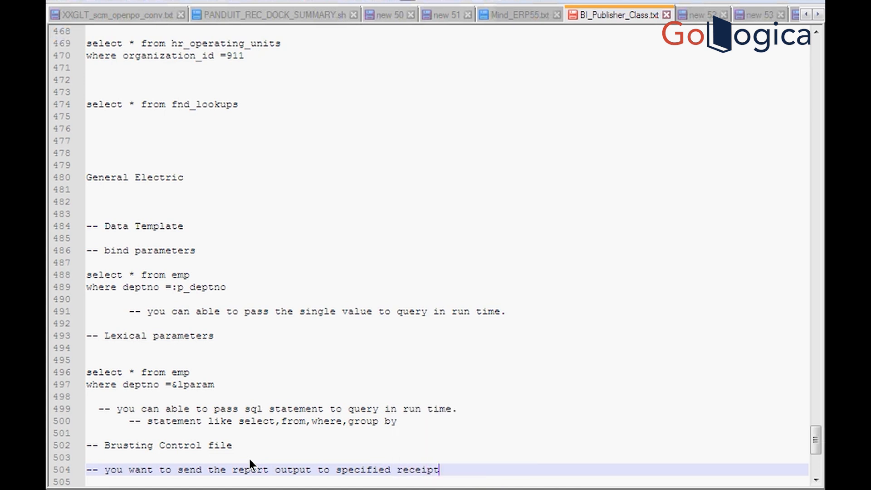
{"action": "type", "text": "nist"}
{"action": "double_click", "coordinate": [427, 470]}
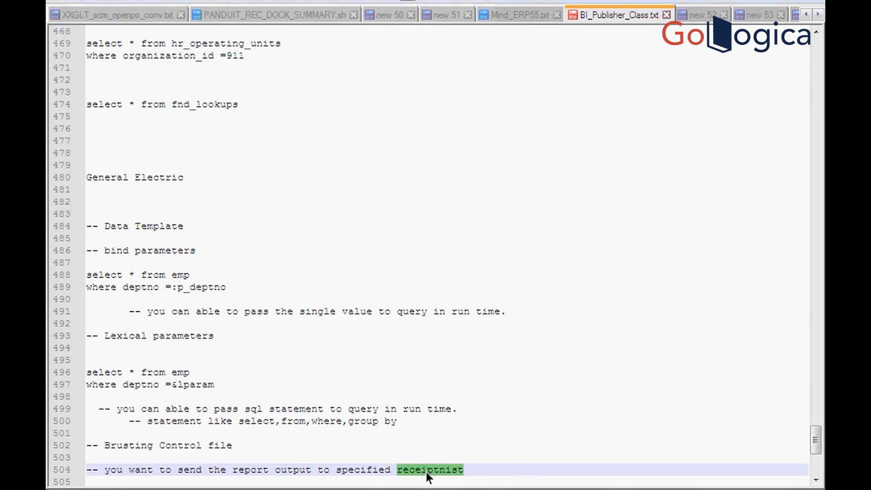
{"action": "type", "text": "autho"}
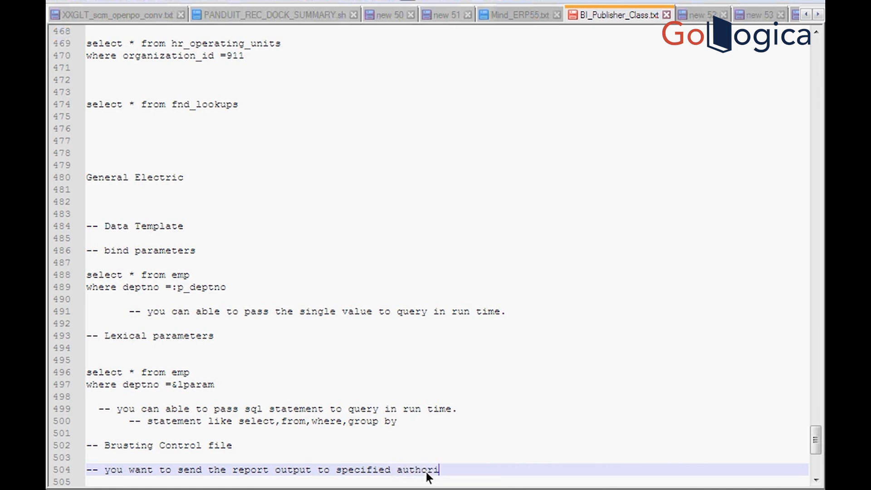
{"action": "type", "text": "rized"}
{"action": "key", "text": "Return"}
{"action": "key", "text": "Return"}
{"action": "key", "text": "Return"}
{"action": "key", "text": "Return"}
{"action": "key", "text": "Return"}
{"action": "key", "text": "Return"}
{"action": "key", "text": "Return"}
{"action": "key", "text": "Return"}
{"action": "key", "text": "Return"}
{"action": "key", "text": "Return"}
{"action": "key", "text": "Return"}
{"action": "key", "text": "Return"}
{"action": "key", "text": "Return"}
{"action": "key", "text": "Return"}
{"action": "key", "text": "Return"}
{"action": "key", "text": "Return"}
{"action": "key", "text": "Return"}
{"action": "key", "text": "Return"}
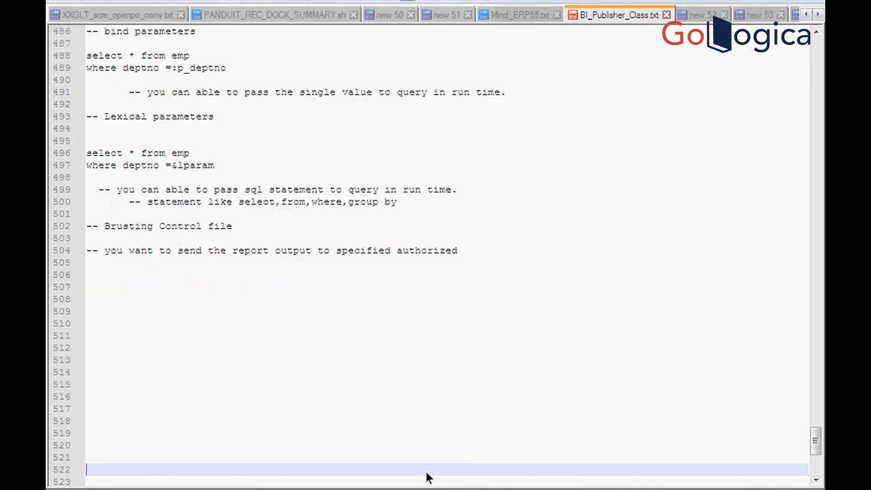
{"action": "left_click", "coordinate": [499, 242]}
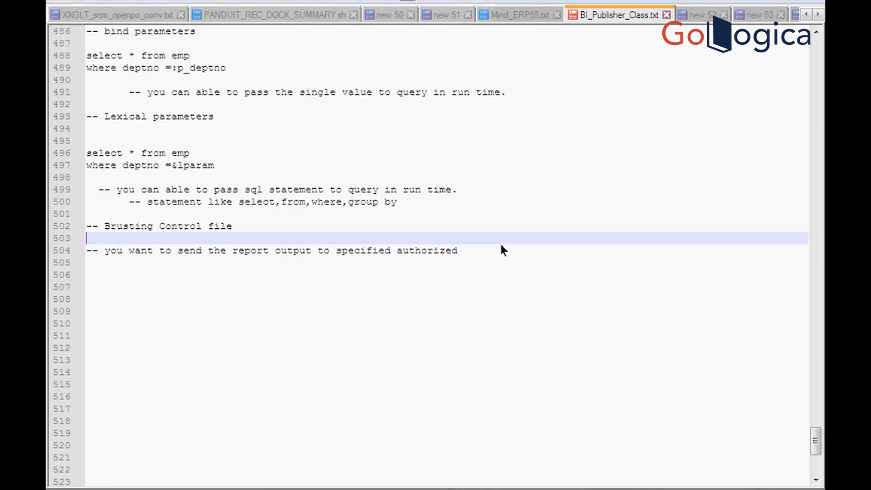
{"action": "key", "text": "Down"}
{"action": "key", "text": "Down"}
{"action": "left_click", "coordinate": [500, 245]}
{"action": "left_click", "coordinate": [476, 254]}
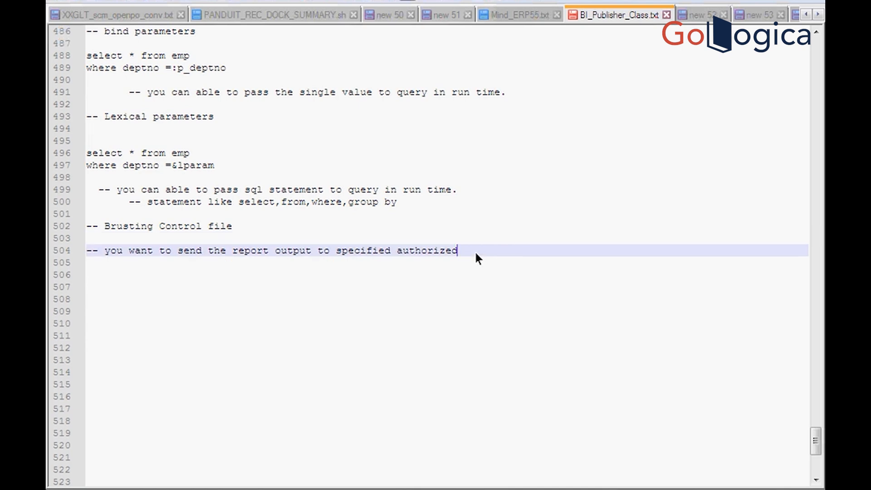
- End the comment with 'person' and add line 506 'Brusting Control file process' from the copied heading
{"action": "type", "text": "person"}
{"action": "key", "text": "Return"}
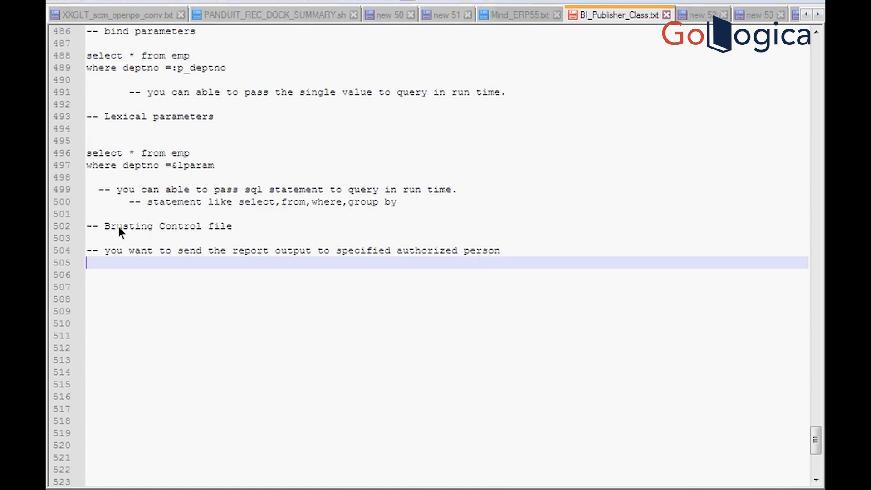
{"action": "left_click_drag", "start_coordinate": [104, 226], "coordinate": [216, 224]}
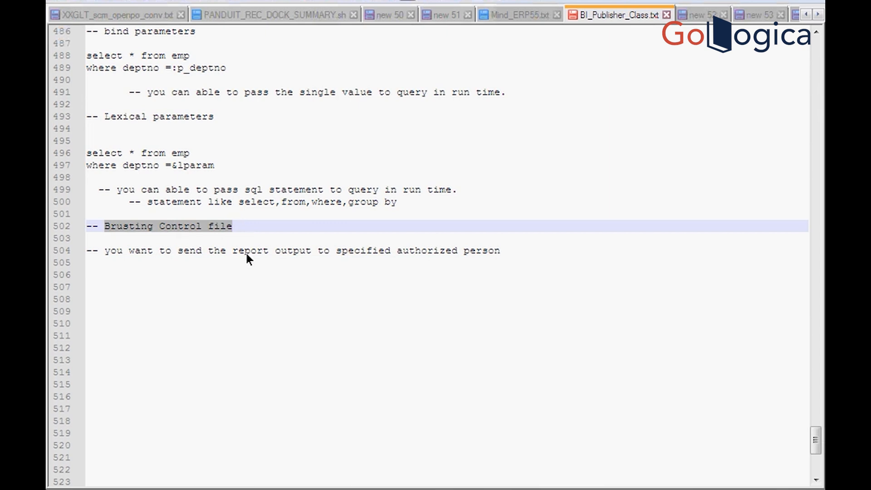
{"action": "left_click", "coordinate": [183, 279]}
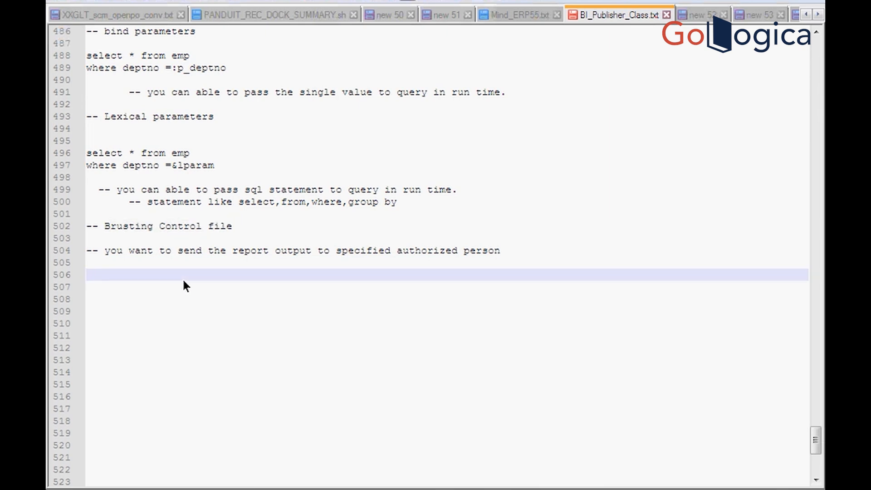
{"action": "type", "text": "Brusting Control file"}
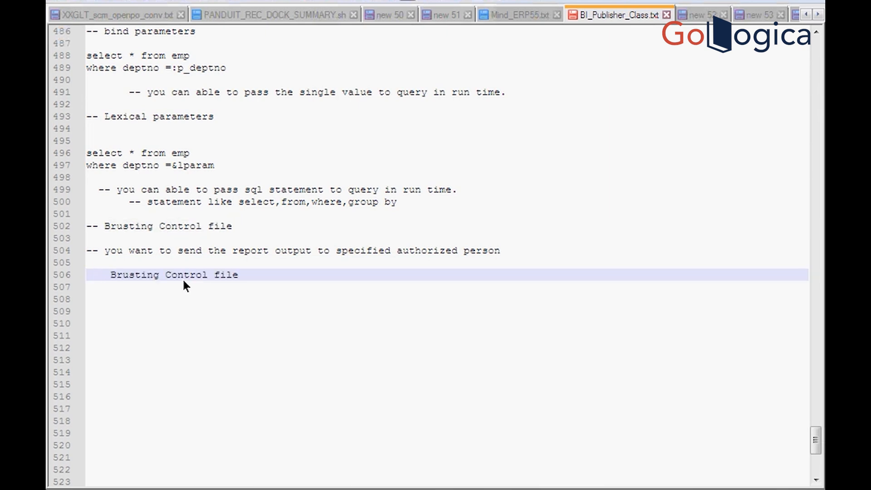
{"action": "type", "text": "pro"}
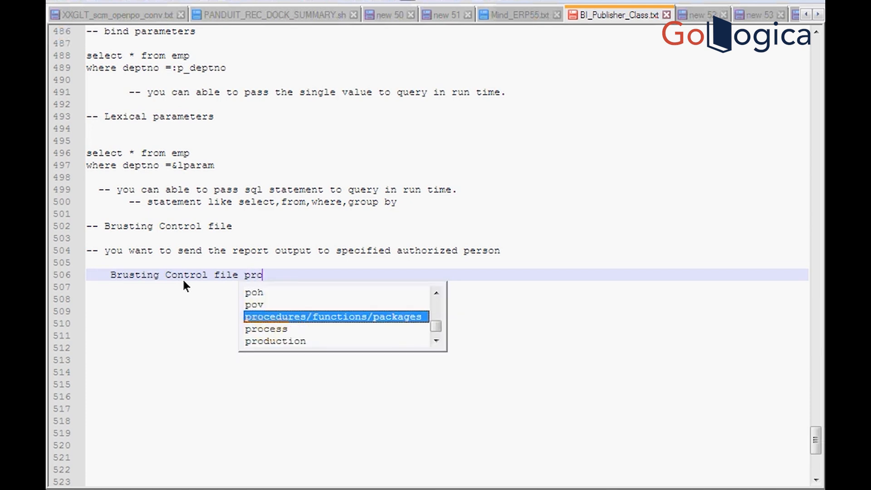
{"action": "type", "text": "cess"}
{"action": "key", "text": "Escape"}
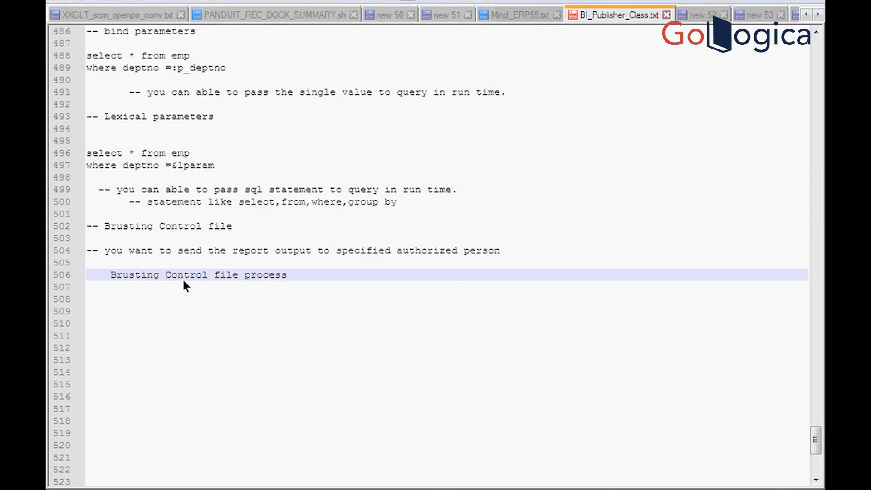
{"action": "key", "text": "Return"}
{"action": "key", "text": "Return"}
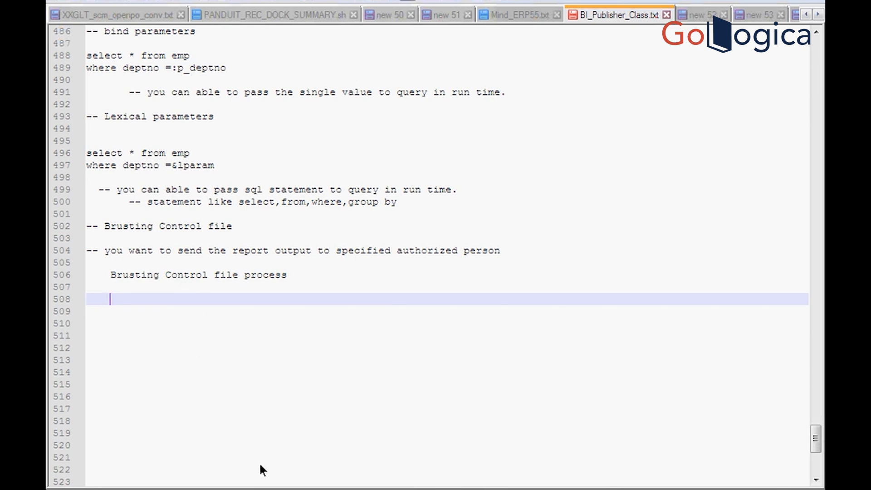
{"action": "left_click", "coordinate": [302, 488]}
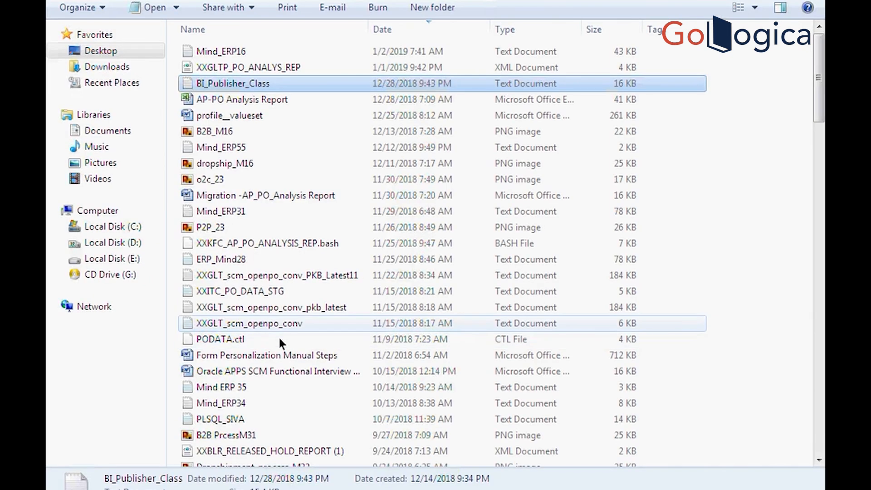
{"action": "left_click", "coordinate": [230, 195]}
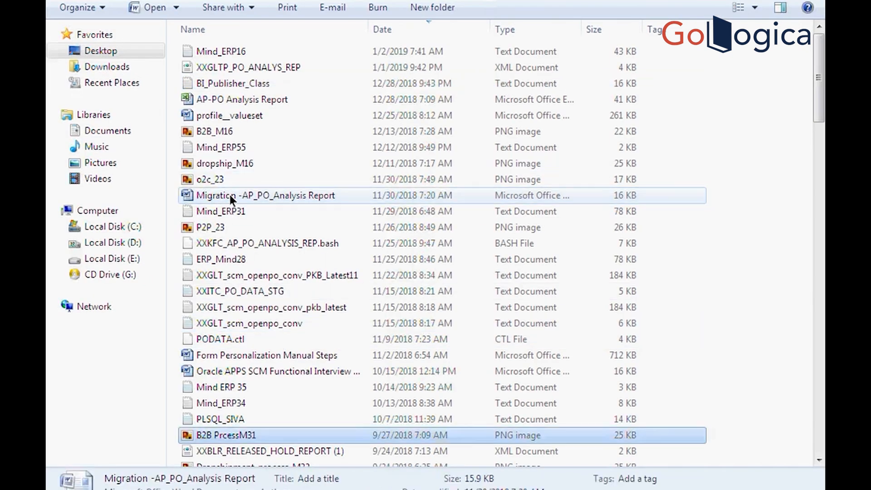
{"action": "key", "text": "b"}
{"action": "key", "text": "b"}
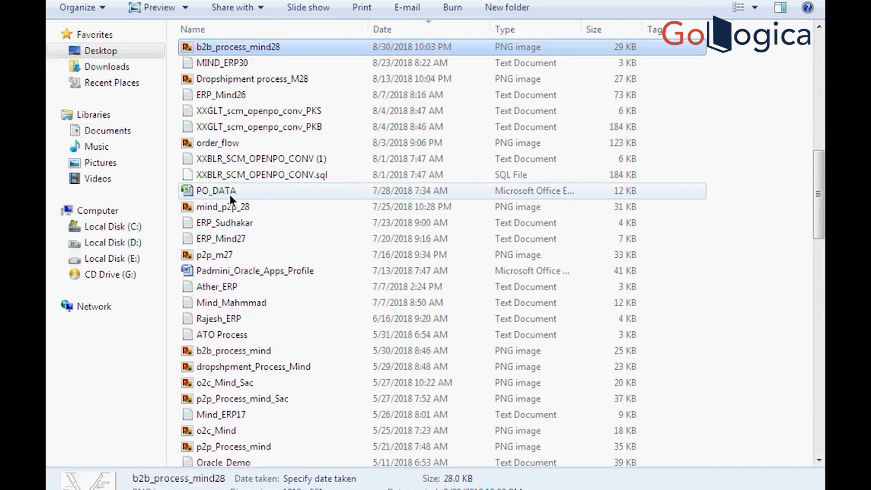
{"action": "key", "text": "b"}
{"action": "key", "text": "b"}
{"action": "key", "text": "b"}
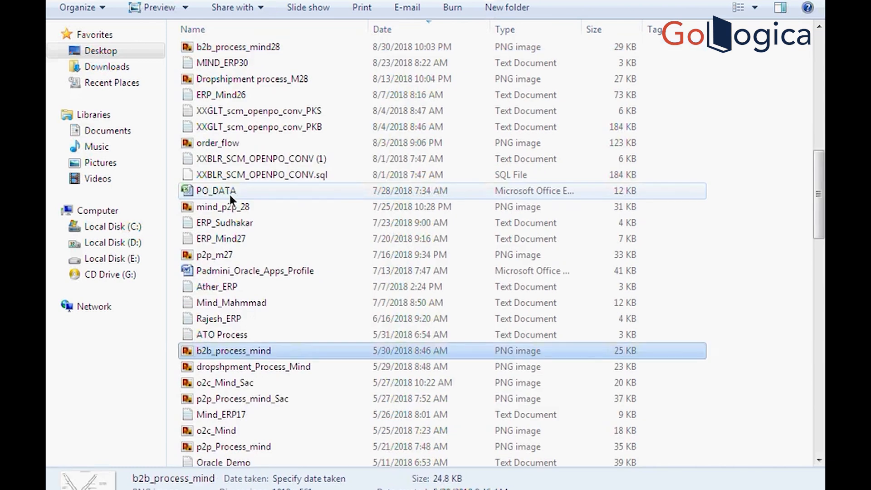
{"action": "key", "text": "b"}
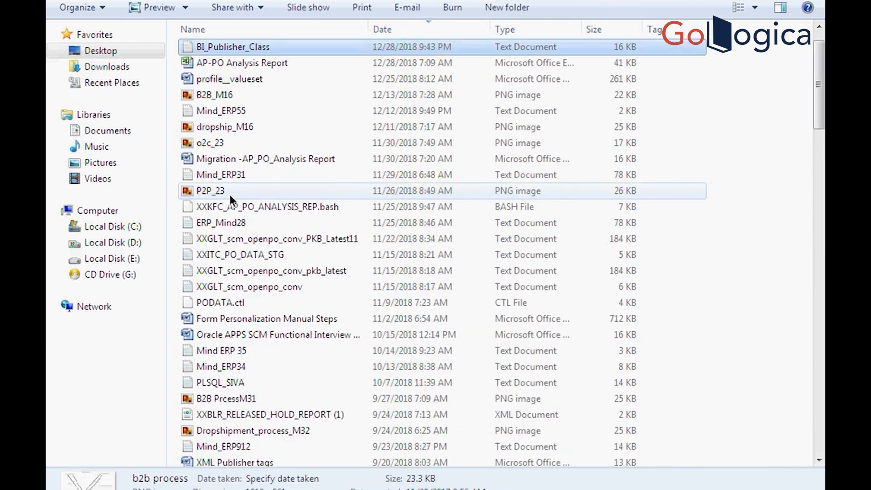
{"action": "left_click", "coordinate": [518, 34]}
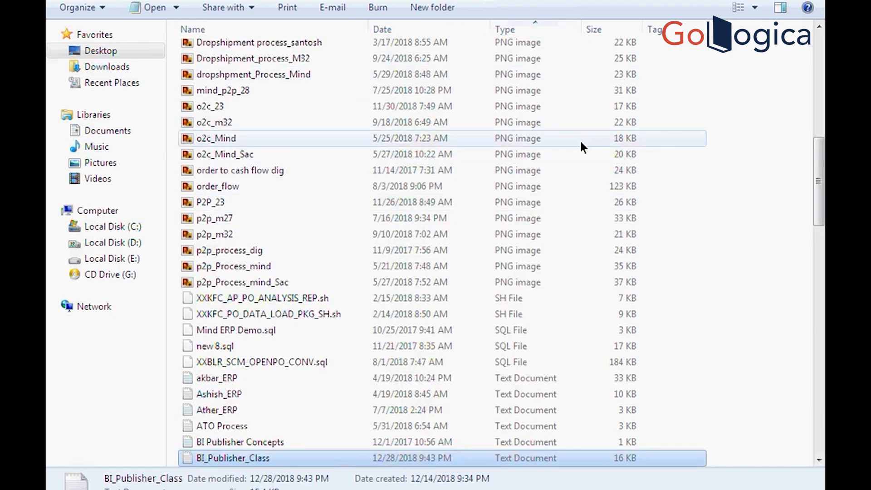
{"action": "left_click", "coordinate": [820, 84]}
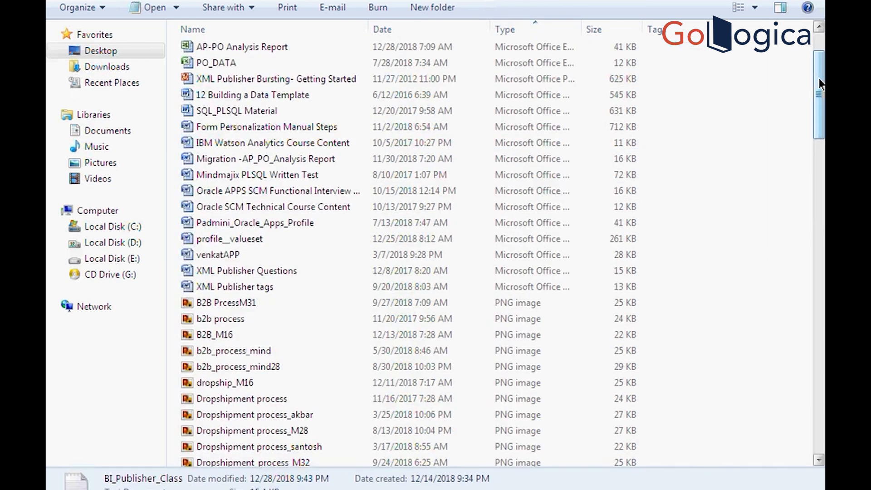
{"action": "left_click", "coordinate": [820, 43]}
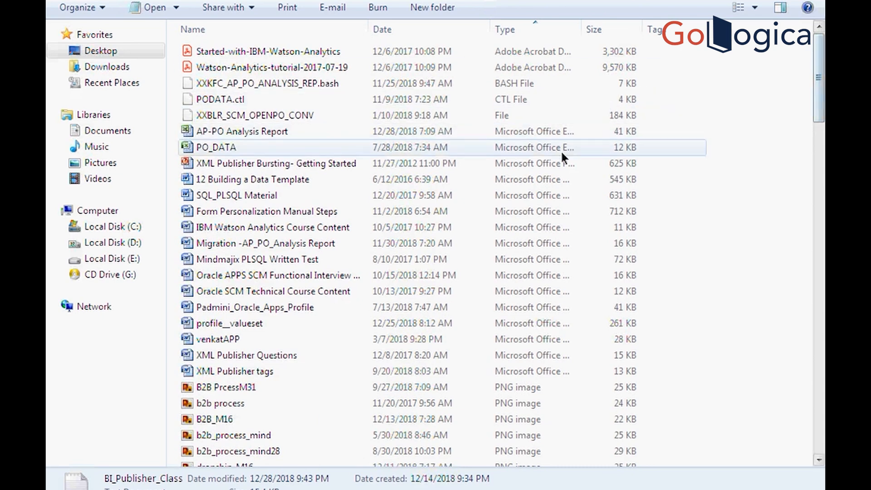
{"action": "left_click", "coordinate": [331, 114]}
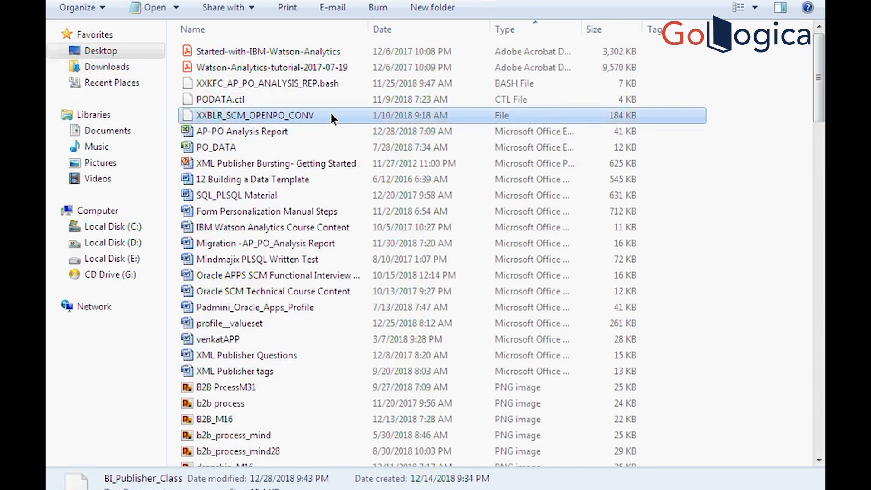
{"action": "key", "text": "Down"}
{"action": "key", "text": "Down"}
{"action": "key", "text": "Down"}
{"action": "key", "text": "Down"}
{"action": "key", "text": "Down"}
{"action": "key", "text": "Down"}
{"action": "key", "text": "Down"}
{"action": "key", "text": "Down"}
{"action": "key", "text": "Down"}
{"action": "key", "text": "Down"}
{"action": "key", "text": "Down"}
{"action": "key", "text": "Down"}
{"action": "key", "text": "Down"}
{"action": "key", "text": "Down"}
{"action": "key", "text": "Down"}
{"action": "key", "text": "Down"}
{"action": "key", "text": "Down"}
{"action": "key", "text": "Down"}
{"action": "key", "text": "Down"}
{"action": "key", "text": "Down"}
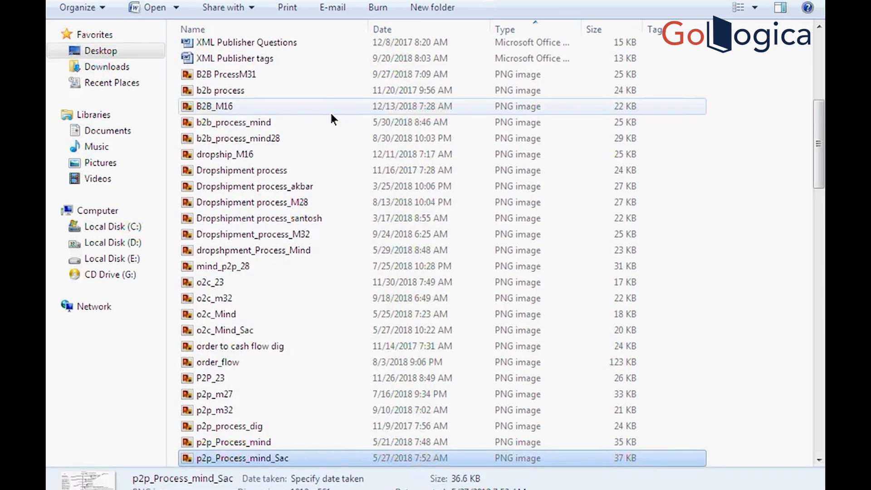
{"action": "key", "text": "Down"}
{"action": "key", "text": "Down"}
{"action": "key", "text": "Down"}
{"action": "key", "text": "Down"}
{"action": "key", "text": "Down"}
{"action": "key", "text": "Down"}
{"action": "key", "text": "Down"}
{"action": "key", "text": "Down"}
{"action": "key", "text": "Down"}
{"action": "key", "text": "Down"}
{"action": "key", "text": "Down"}
{"action": "key", "text": "Down"}
{"action": "key", "text": "Down"}
{"action": "key", "text": "Down"}
{"action": "key", "text": "Down"}
{"action": "key", "text": "Down"}
{"action": "key", "text": "Down"}
{"action": "key", "text": "Down"}
{"action": "key", "text": "Down"}
{"action": "key", "text": "Down"}
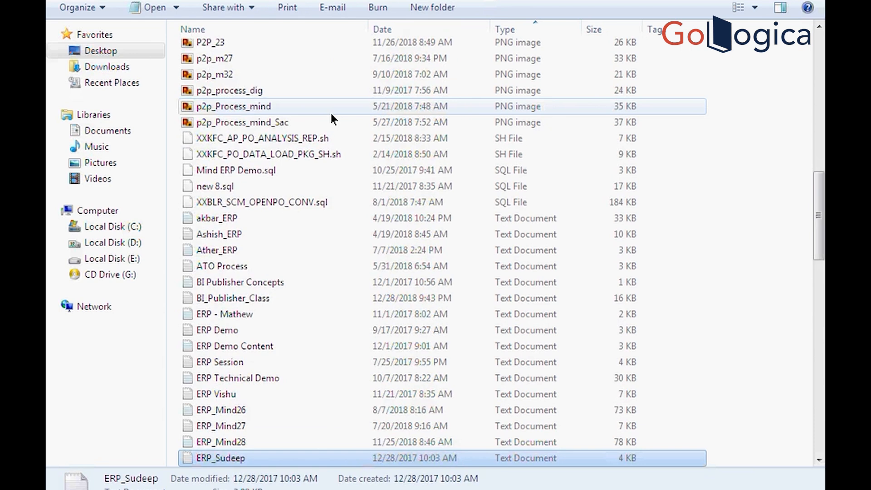
{"action": "key", "text": "Down"}
{"action": "key", "text": "Down"}
{"action": "key", "text": "Down"}
{"action": "key", "text": "Down"}
{"action": "key", "text": "Down"}
{"action": "key", "text": "Down"}
{"action": "key", "text": "Down"}
{"action": "key", "text": "Down"}
{"action": "key", "text": "Down"}
{"action": "key", "text": "Down"}
{"action": "key", "text": "Down"}
{"action": "key", "text": "Down"}
{"action": "key", "text": "Down"}
{"action": "key", "text": "Down"}
{"action": "key", "text": "Down"}
{"action": "key", "text": "Down"}
{"action": "key", "text": "Down"}
{"action": "key", "text": "Down"}
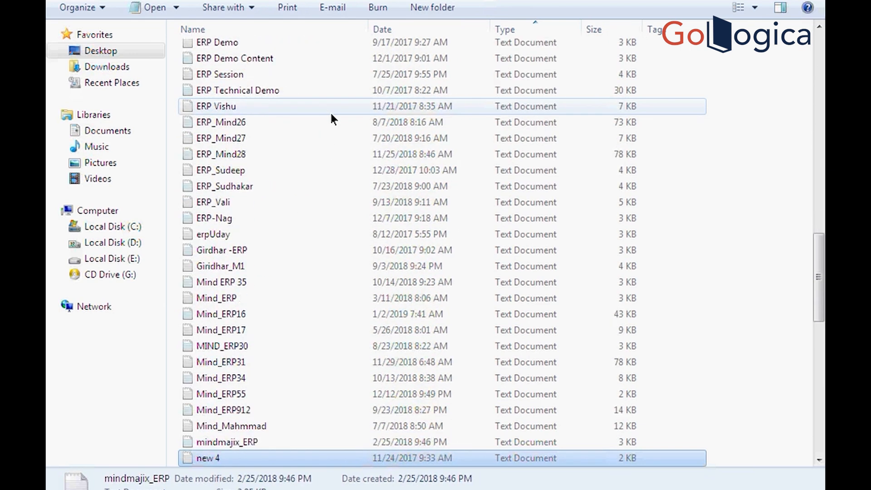
{"action": "key", "text": "Down"}
{"action": "key", "text": "Down"}
{"action": "key", "text": "Down"}
{"action": "key", "text": "Down"}
{"action": "key", "text": "Down"}
{"action": "key", "text": "Down"}
{"action": "key", "text": "Down"}
{"action": "key", "text": "Down"}
{"action": "key", "text": "Down"}
{"action": "key", "text": "Down"}
{"action": "key", "text": "Down"}
{"action": "key", "text": "Down"}
{"action": "key", "text": "Down"}
{"action": "key", "text": "Down"}
{"action": "key", "text": "Down"}
{"action": "key", "text": "Down"}
{"action": "key", "text": "Down"}
{"action": "key", "text": "Down"}
{"action": "key", "text": "Down"}
{"action": "key", "text": "Down"}
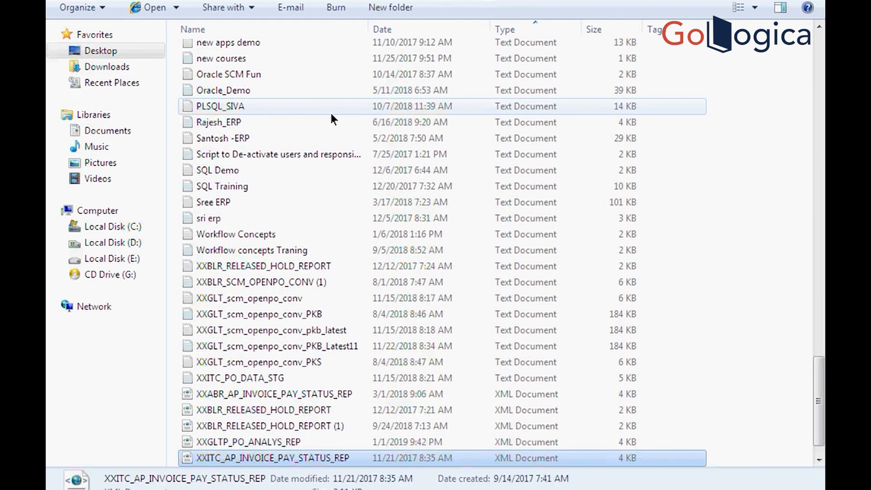
{"action": "key", "text": "Down"}
{"action": "key", "text": "Down"}
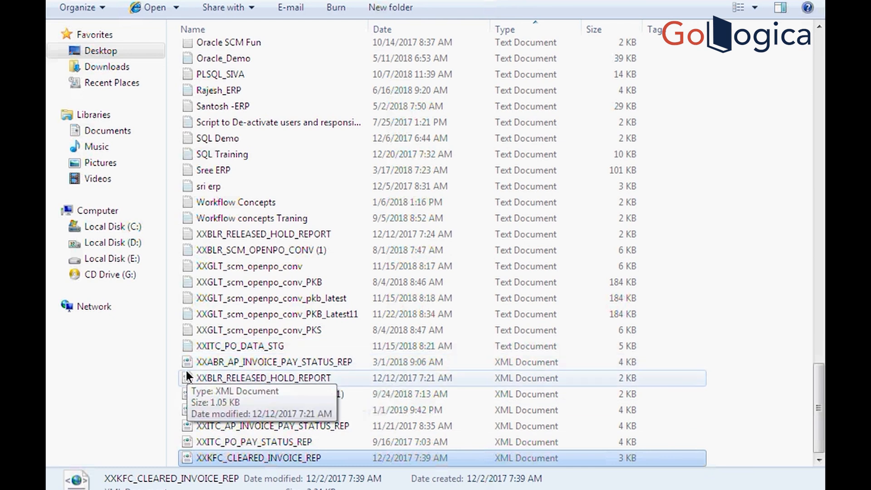
{"action": "left_click", "coordinate": [260, 363]}
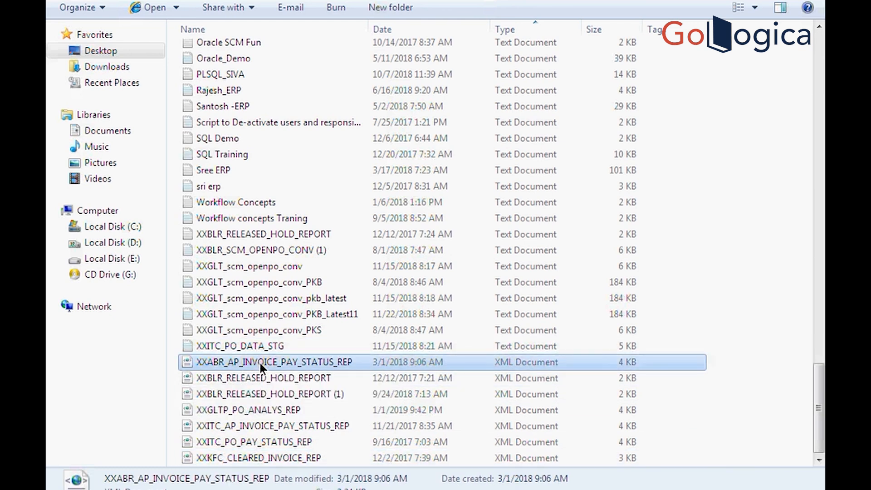
{"action": "key", "text": "Down"}
{"action": "key", "text": "Down"}
{"action": "key", "text": "Down"}
{"action": "key", "text": "Down"}
{"action": "key", "text": "Down"}
{"action": "key", "text": "Down"}
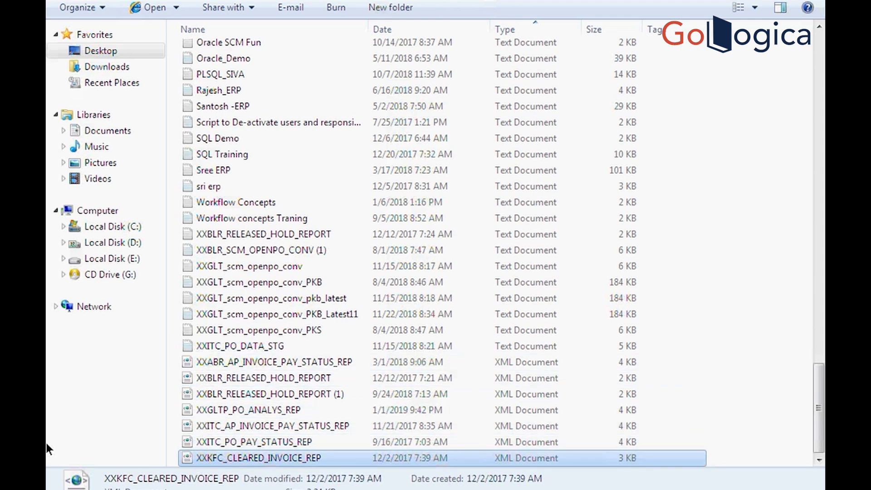
- Launch mstsc via Run and connect to the remote server, accepting its unverified certificate
{"action": "left_click", "coordinate": [50, 489]}
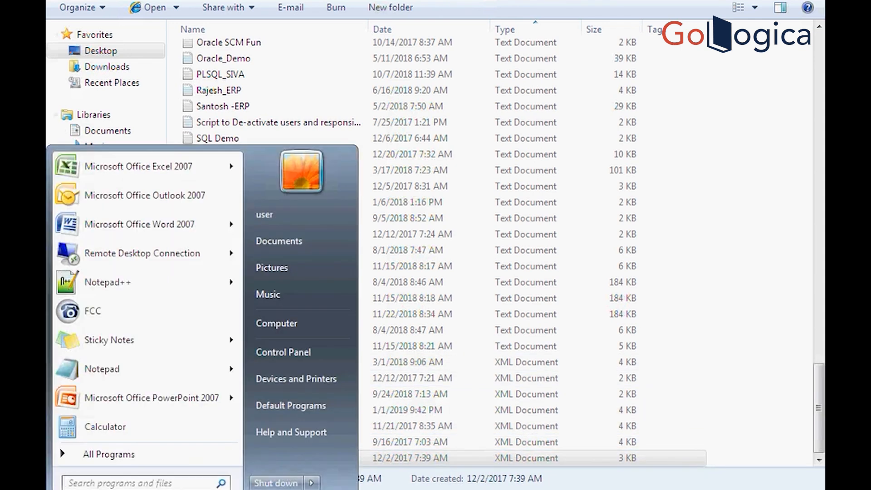
{"action": "type", "text": "run"}
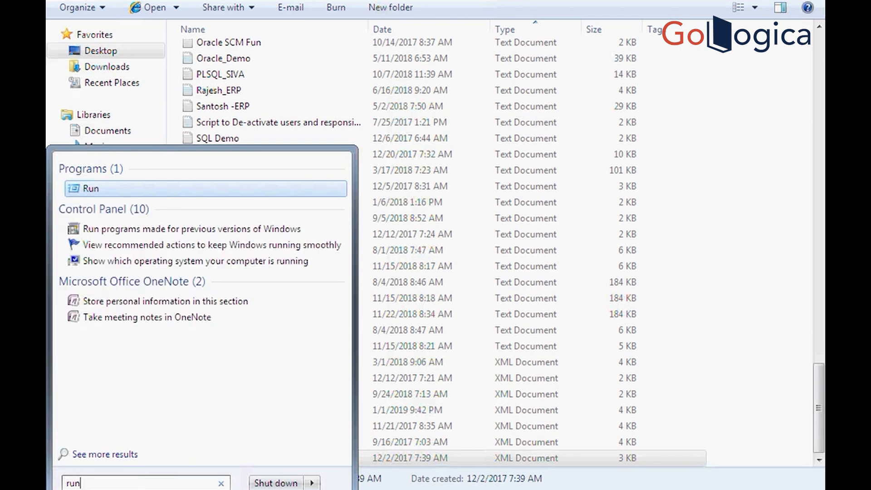
{"action": "key", "text": "Return"}
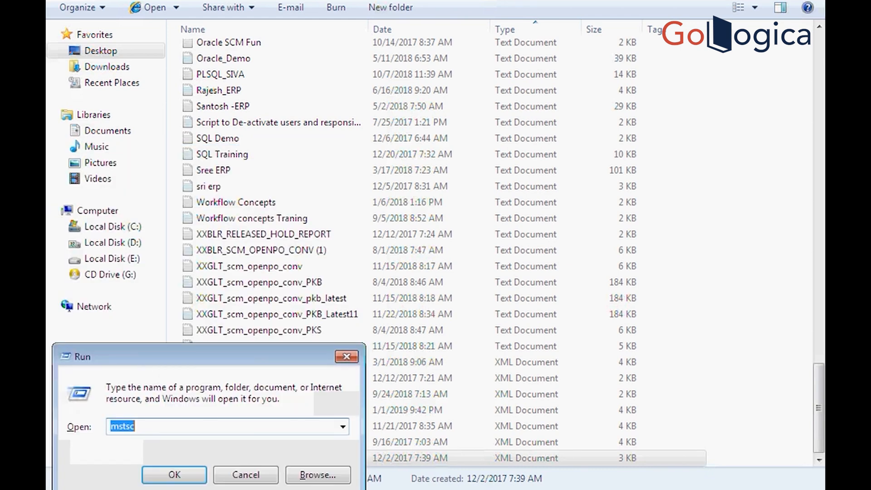
{"action": "left_click", "coordinate": [164, 477]}
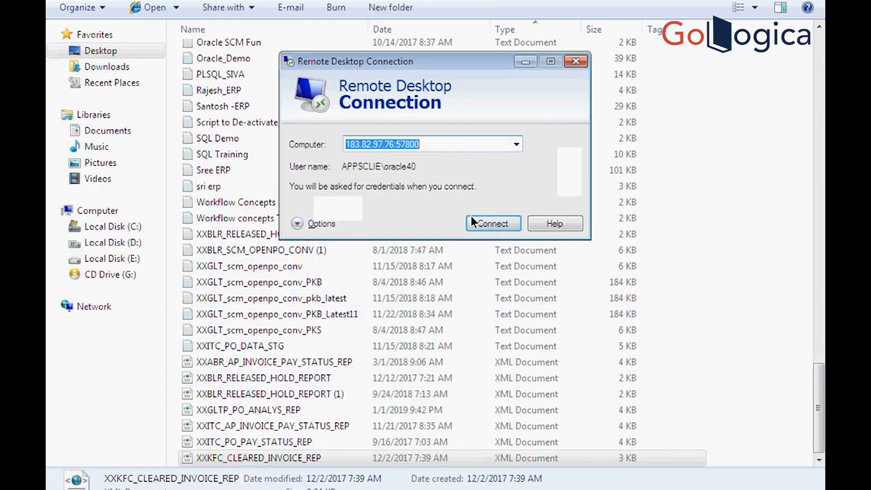
{"action": "left_click", "coordinate": [483, 223]}
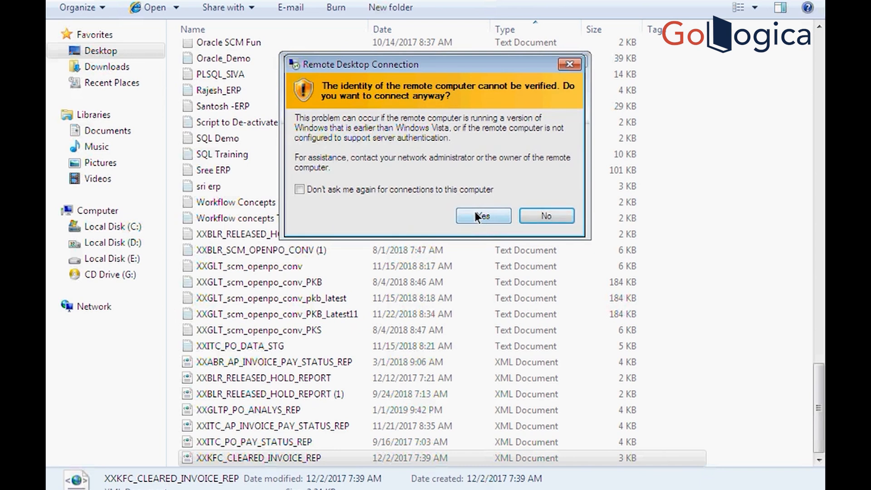
{"action": "left_click", "coordinate": [476, 214]}
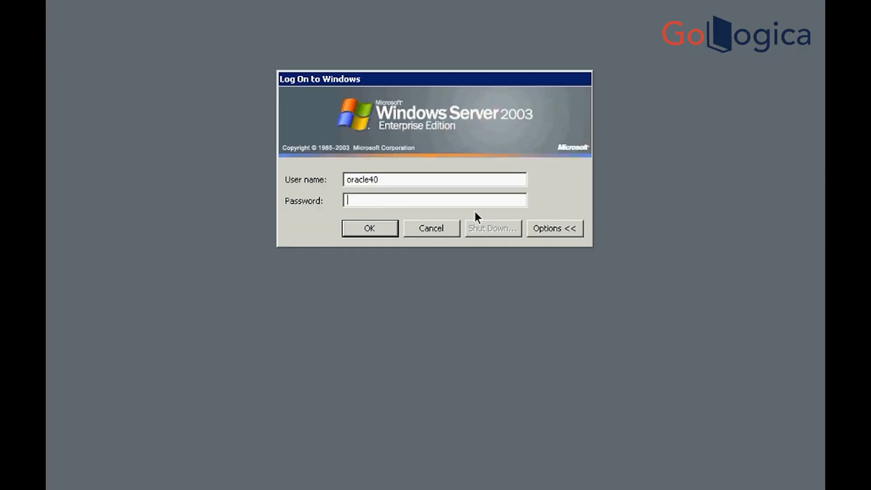
- Enter the Windows logon password for the remote server
{"action": "key", "text": "BackSpace"}
{"action": "key", "text": "BackSpace"}
{"action": "key", "text": "BackSpace"}
- Log on to the remote server and open My Computer from the Start menu
{"action": "key", "text": "Return"}
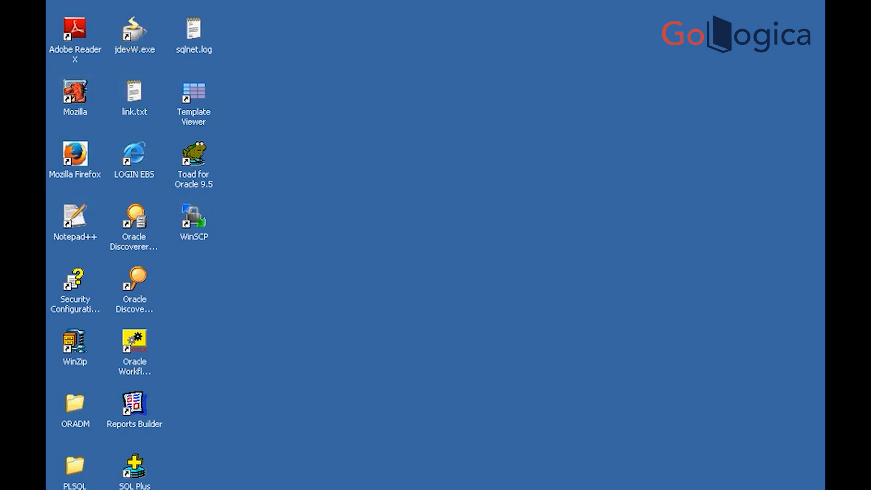
{"action": "left_click", "coordinate": [68, 489]}
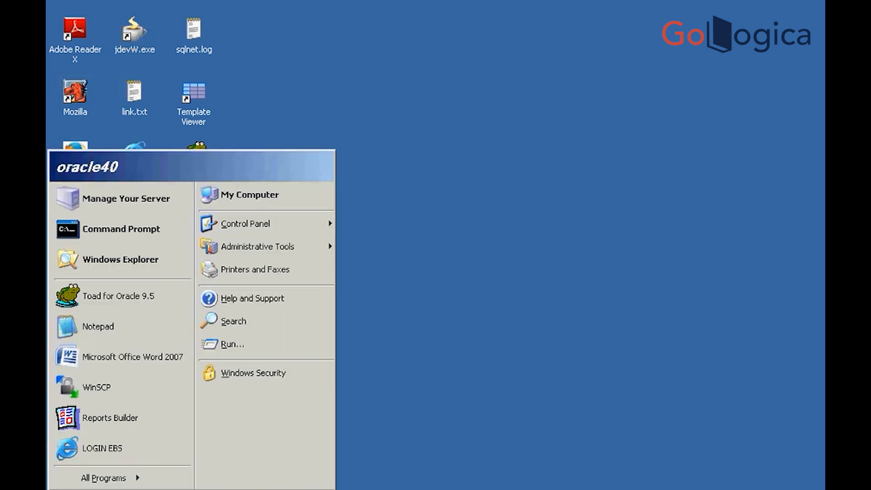
{"action": "left_click", "coordinate": [236, 197]}
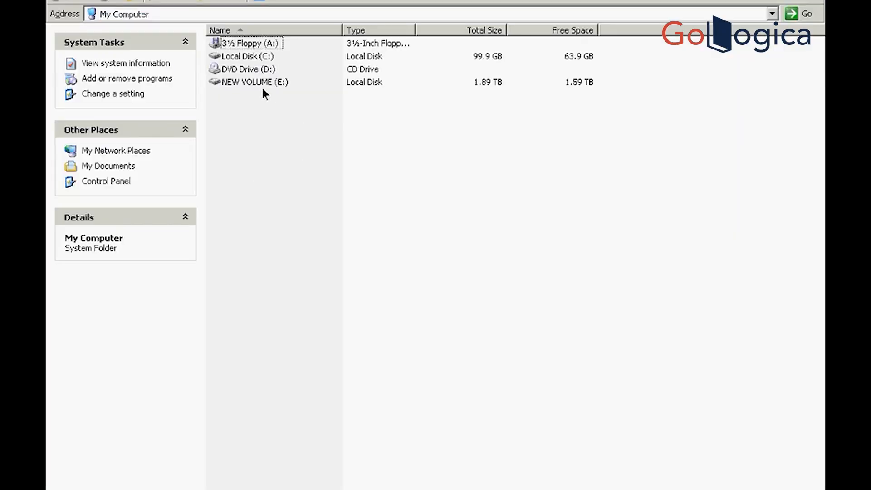
- Open NEW VOLUME (E:) and a user's training folder, browsing its report files
{"action": "left_click", "coordinate": [246, 87]}
{"action": "double_click", "coordinate": [244, 83]}
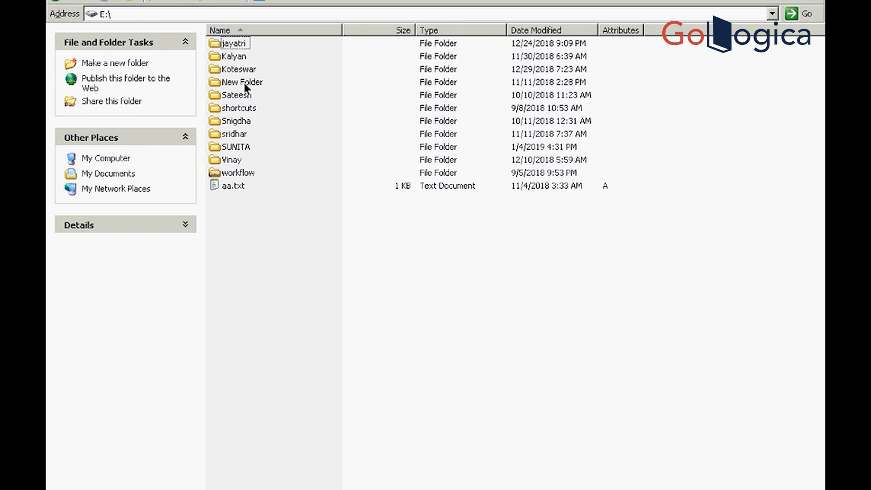
{"action": "double_click", "coordinate": [252, 67]}
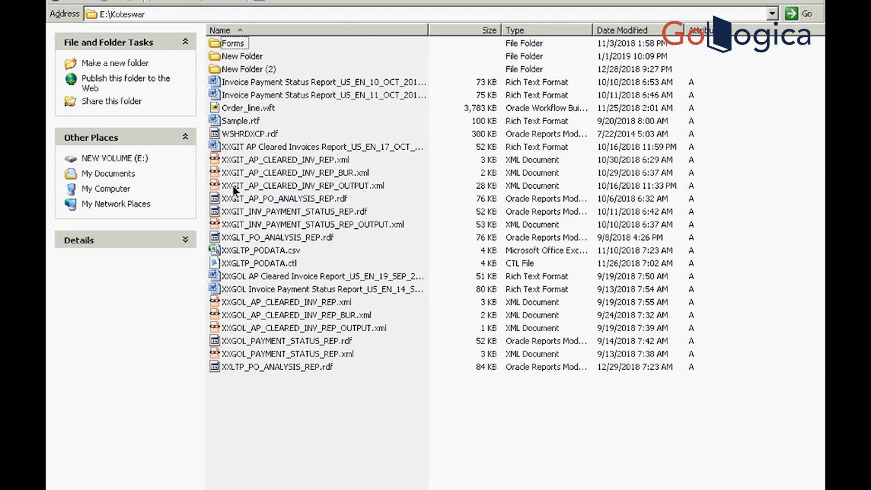
{"action": "left_click", "coordinate": [268, 174]}
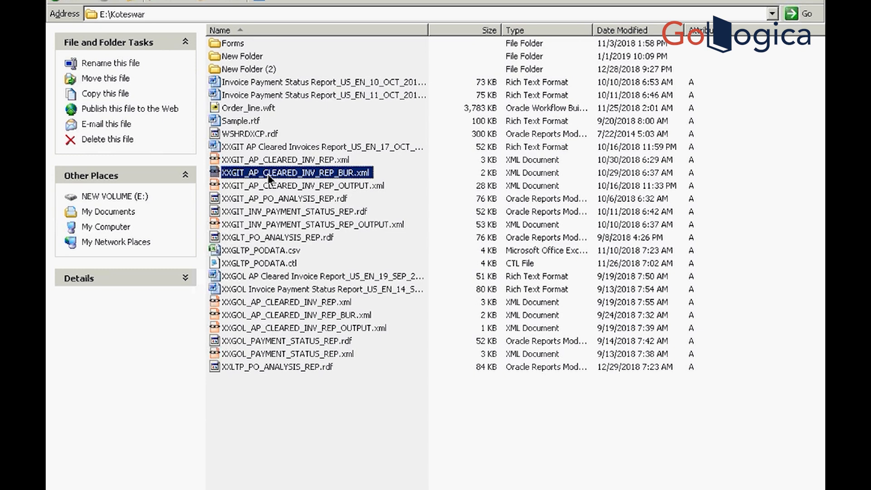
{"action": "key", "text": "Down"}
{"action": "key", "text": "Down"}
{"action": "key", "text": "Down"}
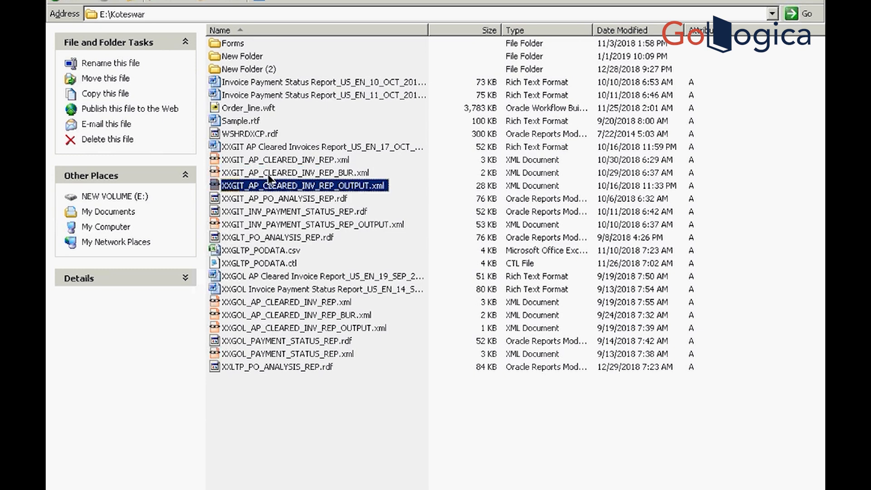
{"action": "key", "text": "Down"}
{"action": "key", "text": "Down"}
{"action": "key", "text": "Down"}
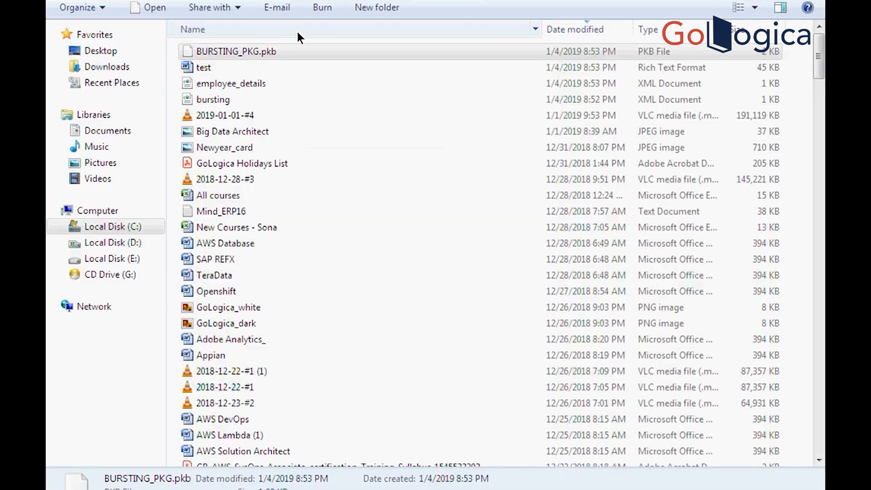
- Open the bursting XML file with Edit with Notepad++ from its context menu
{"action": "left_click", "coordinate": [201, 99]}
{"action": "right_click", "coordinate": [202, 99]}
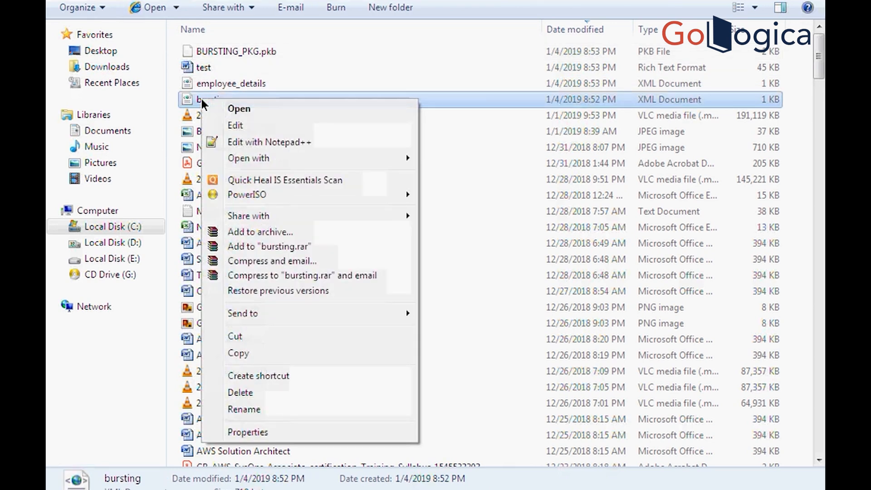
{"action": "left_click", "coordinate": [226, 146]}
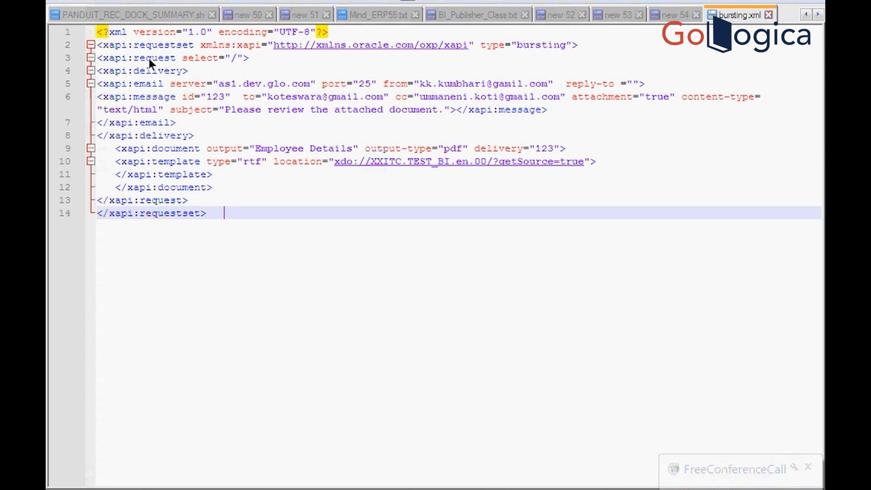
{"action": "left_click", "coordinate": [144, 34]}
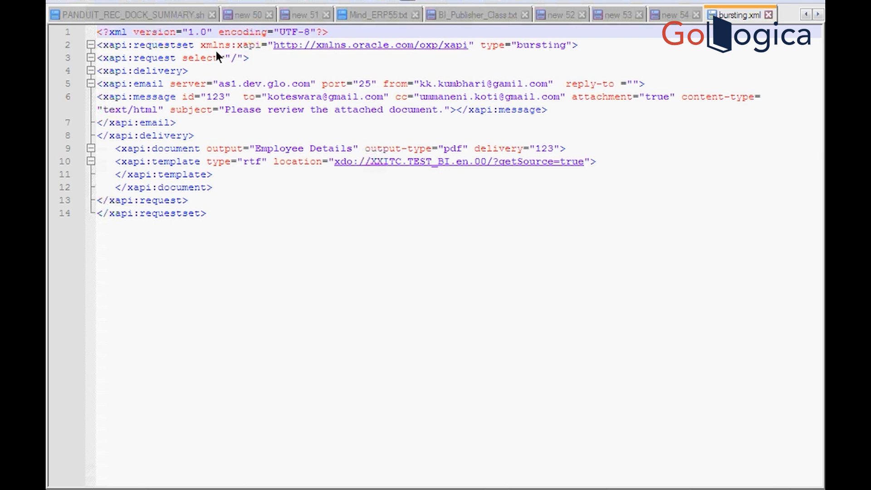
{"action": "double_click", "coordinate": [151, 51]}
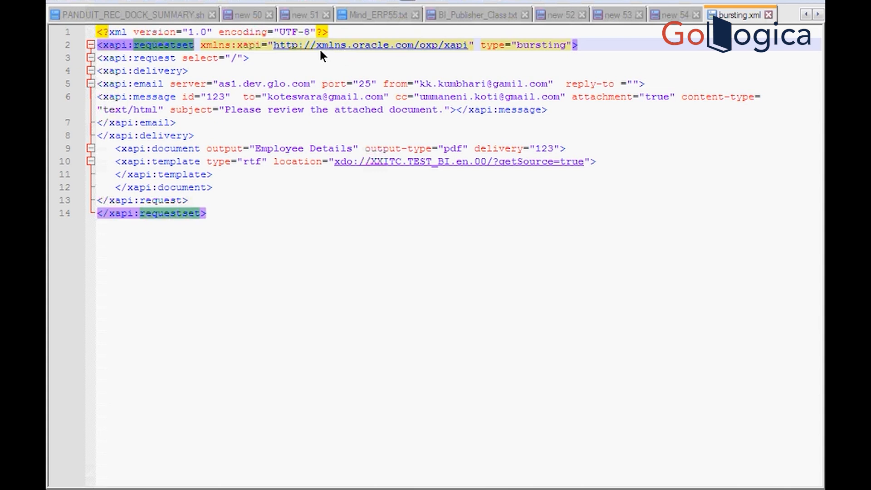
{"action": "double_click", "coordinate": [156, 59]}
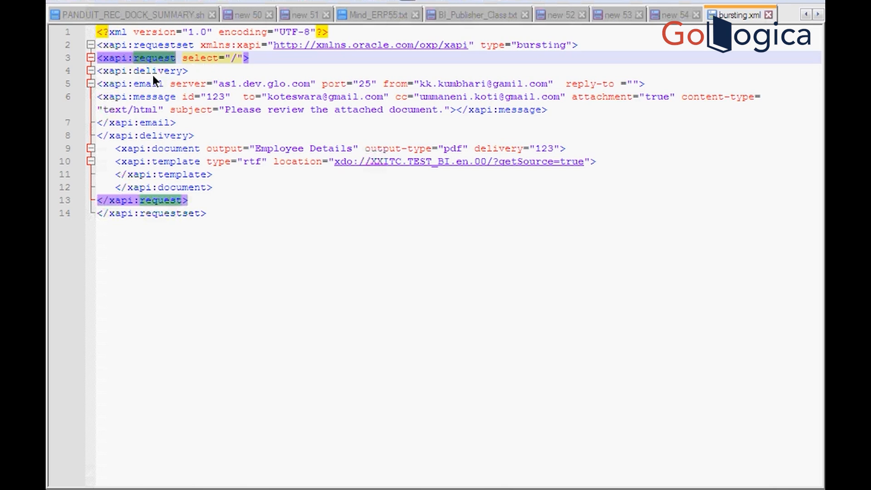
{"action": "key", "text": "Down"}
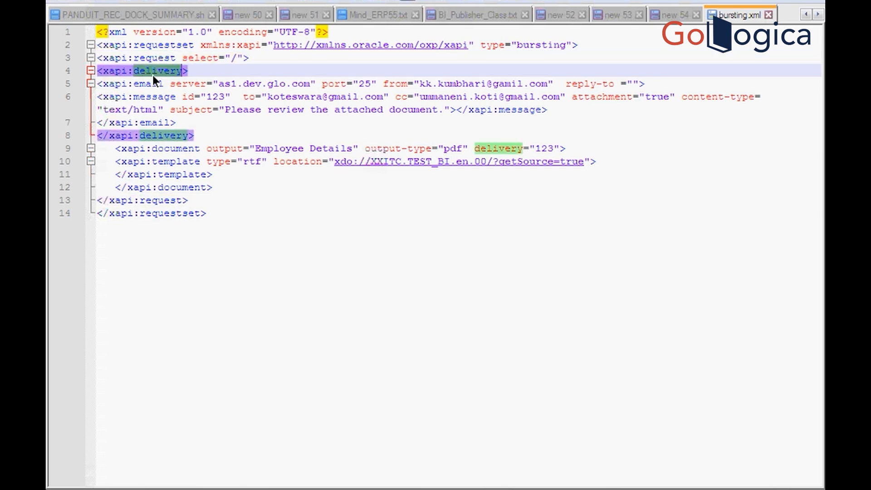
{"action": "left_click", "coordinate": [209, 133]}
{"action": "left_click_drag", "start_coordinate": [209, 133], "coordinate": [95, 72]}
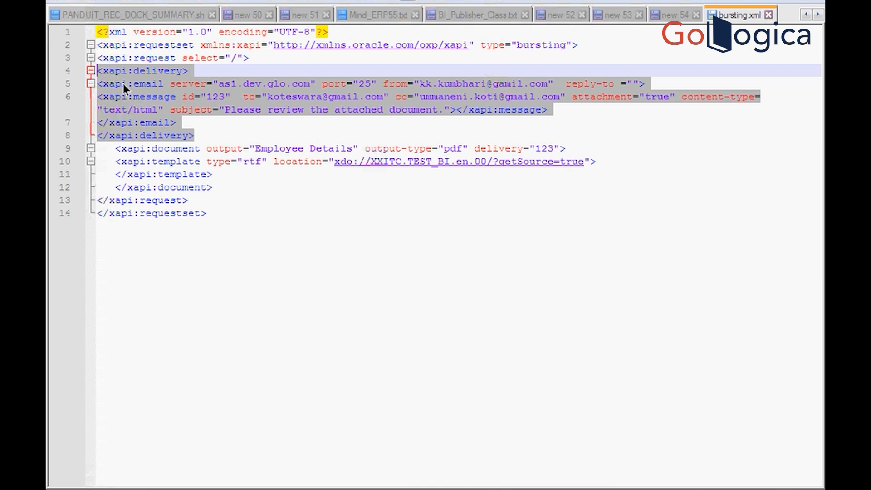
{"action": "left_click", "coordinate": [177, 84]}
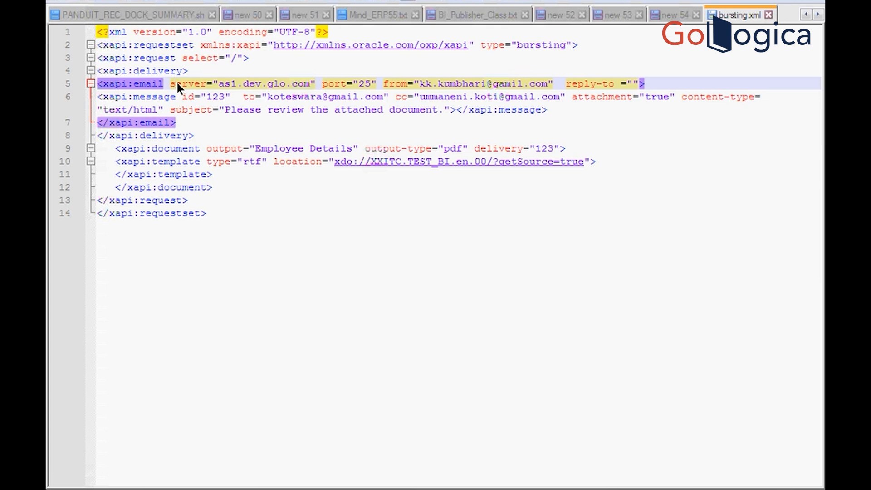
{"action": "double_click", "coordinate": [177, 83]}
{"action": "left_click", "coordinate": [328, 80]}
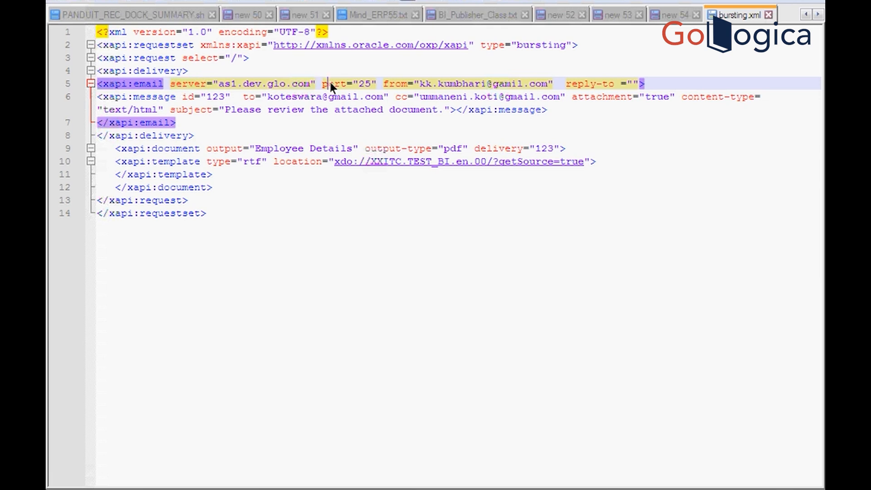
{"action": "left_click", "coordinate": [395, 83]}
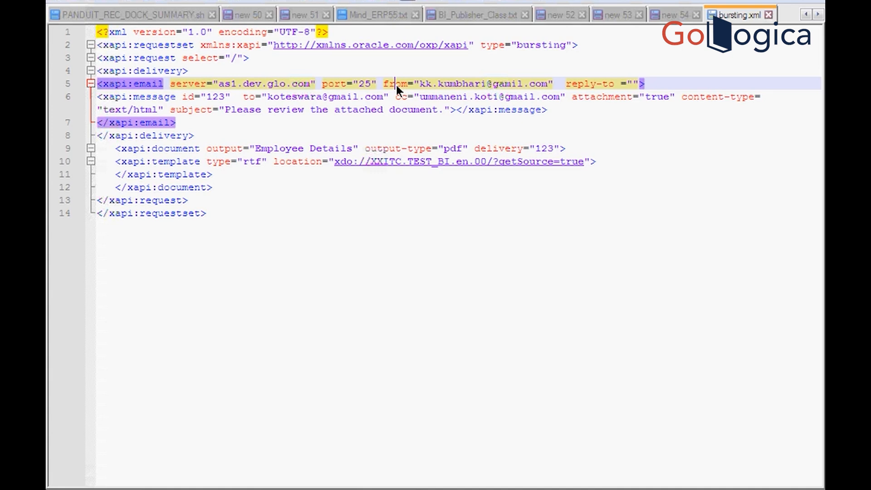
{"action": "left_click", "coordinate": [576, 84]}
{"action": "double_click", "coordinate": [248, 98]}
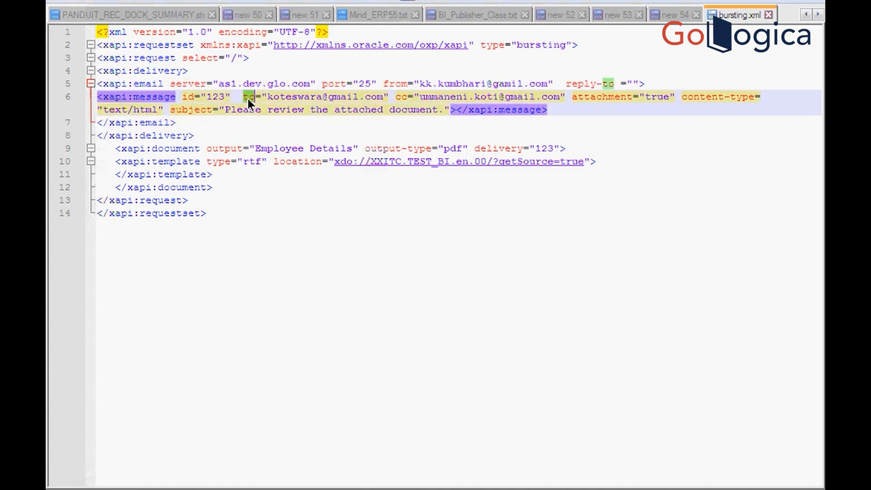
{"action": "left_click", "coordinate": [395, 93]}
{"action": "double_click", "coordinate": [656, 96]}
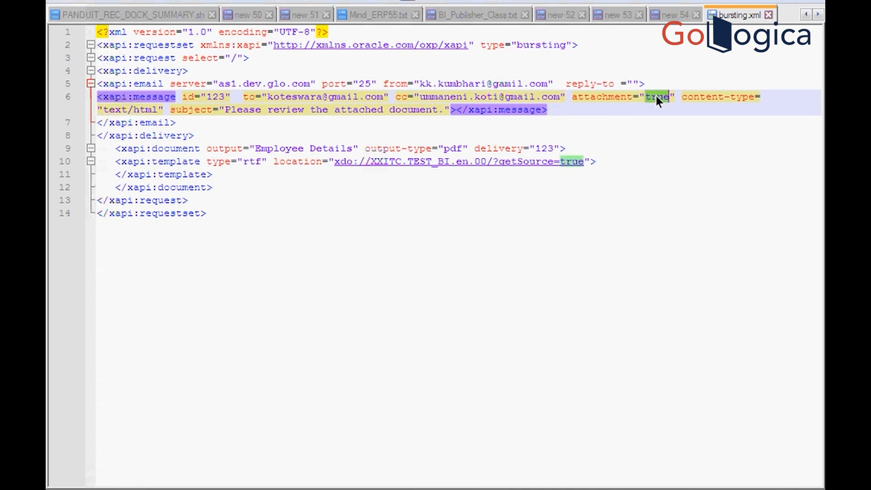
{"action": "left_click", "coordinate": [651, 120]}
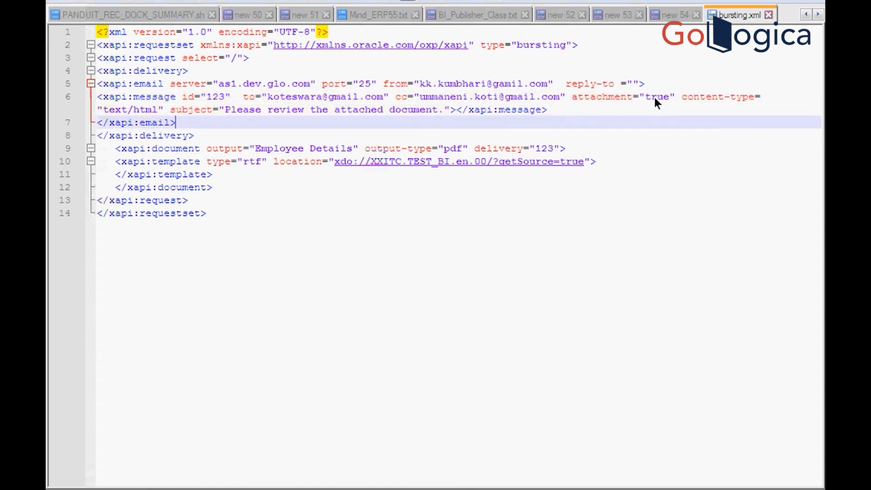
{"action": "double_click", "coordinate": [655, 97]}
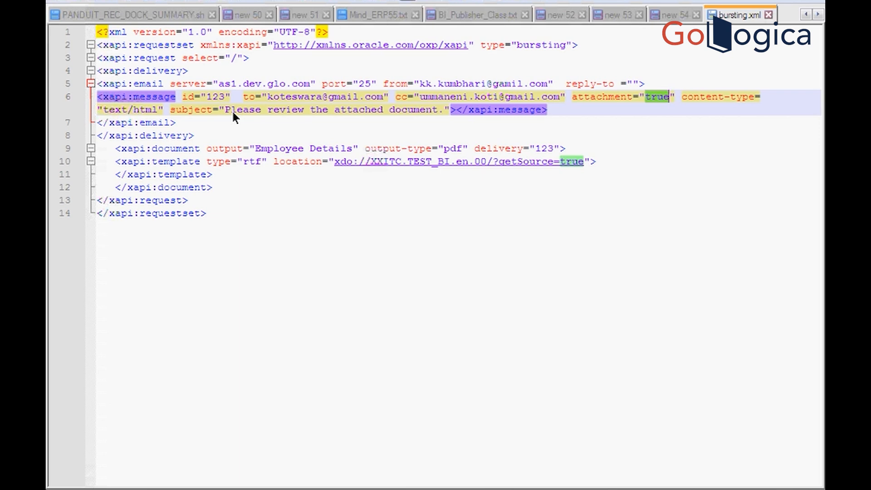
{"action": "left_click", "coordinate": [196, 121]}
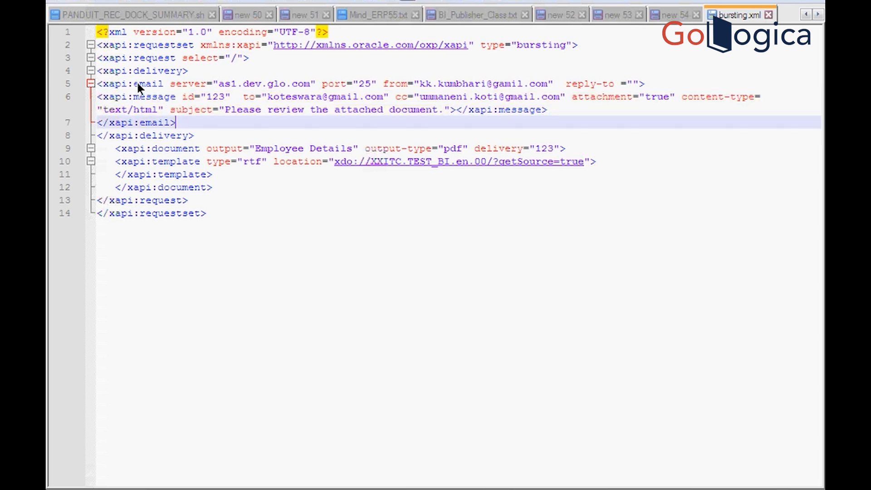
{"action": "double_click", "coordinate": [145, 44]}
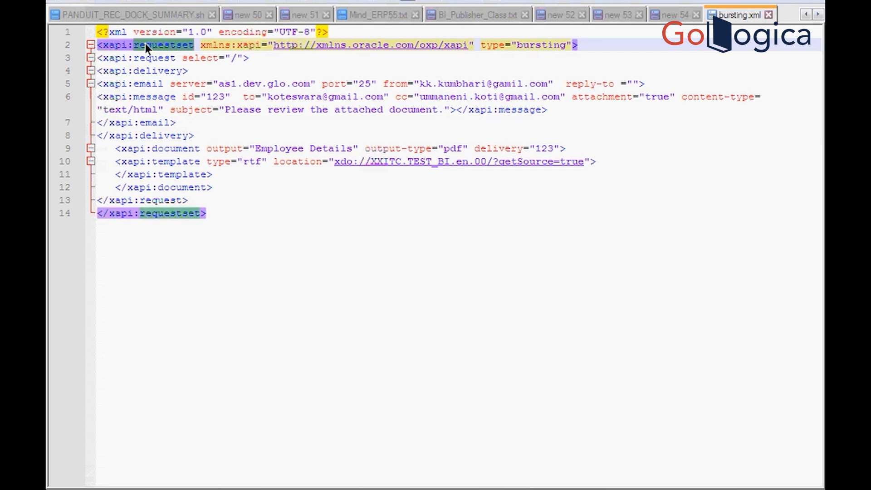
{"action": "double_click", "coordinate": [144, 58]}
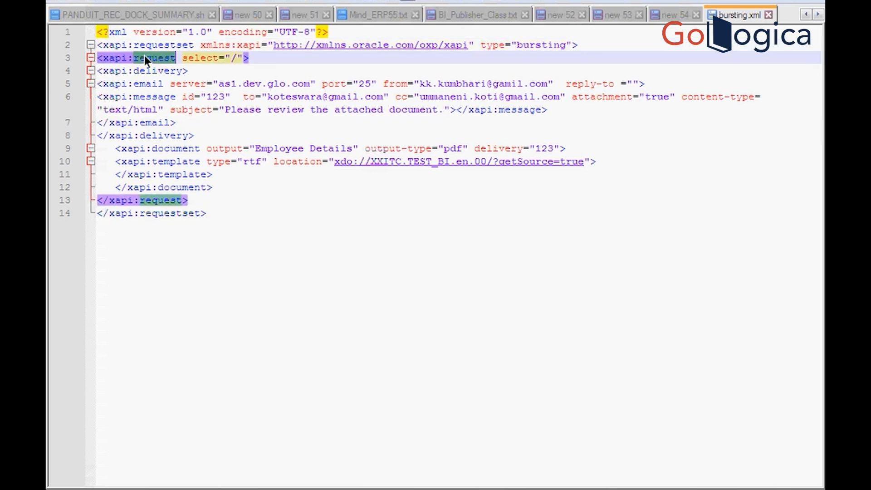
{"action": "double_click", "coordinate": [144, 70]}
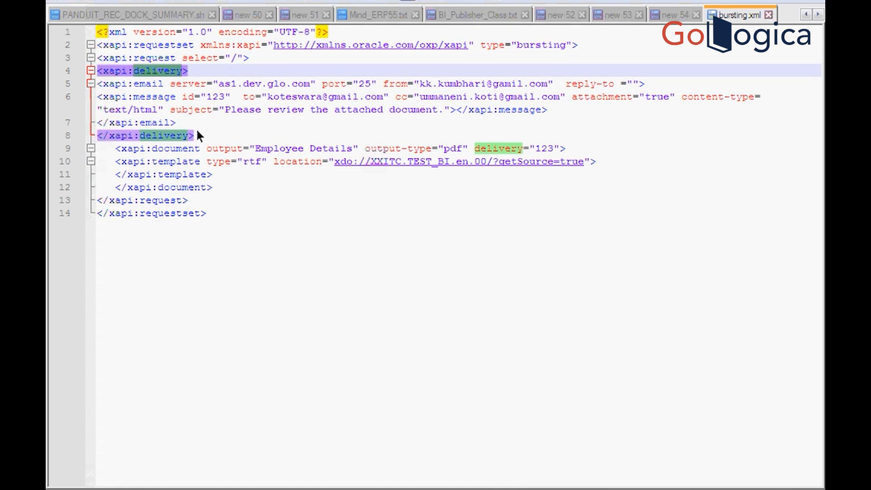
{"action": "double_click", "coordinate": [143, 85]}
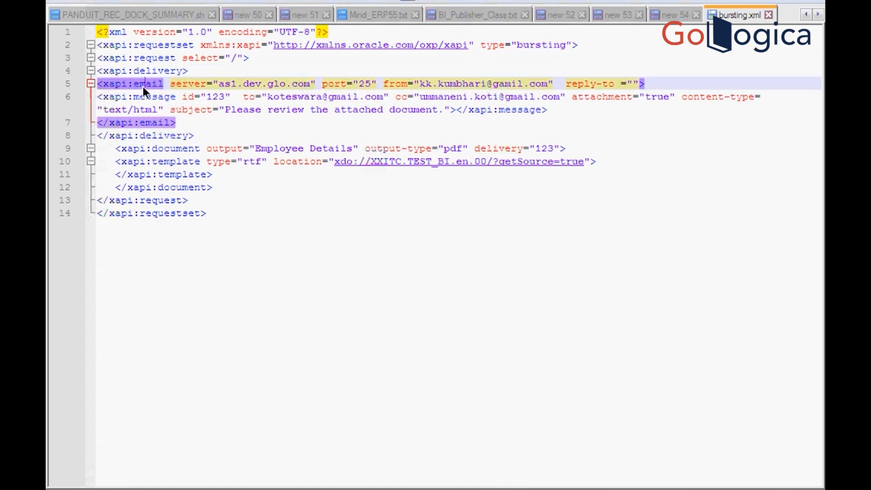
{"action": "left_click", "coordinate": [179, 122]}
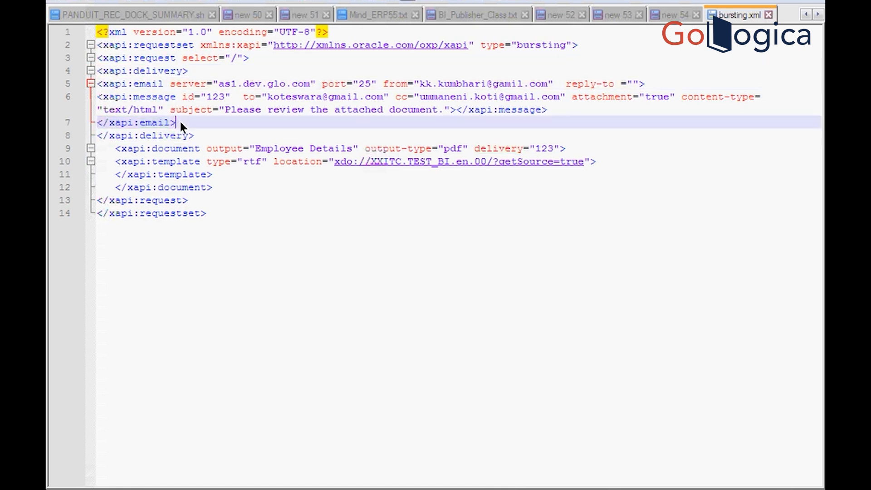
{"action": "double_click", "coordinate": [140, 84]}
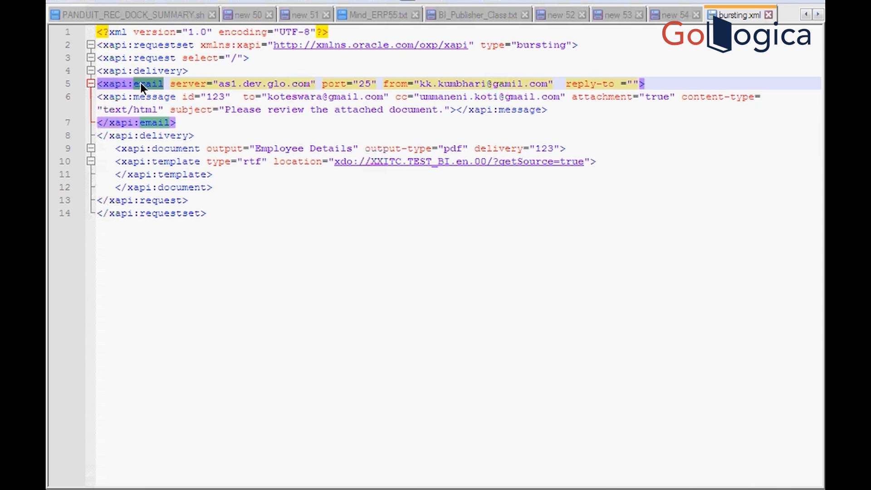
{"action": "double_click", "coordinate": [167, 146]}
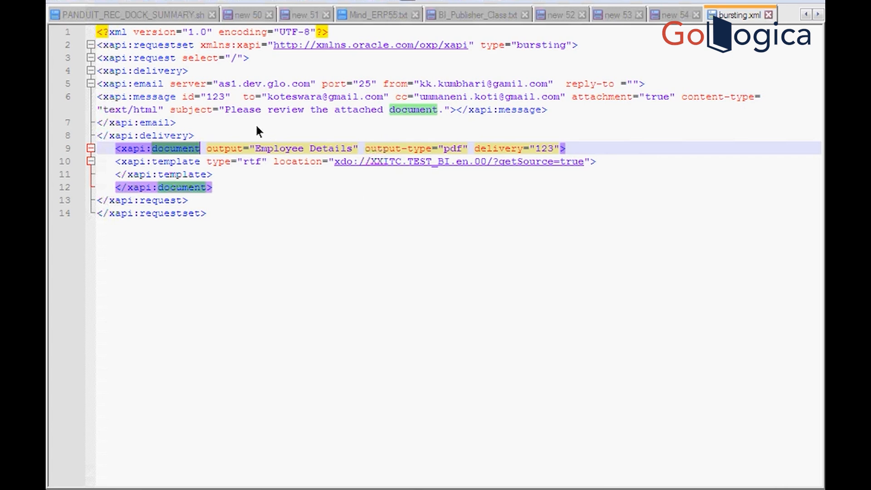
{"action": "left_click", "coordinate": [187, 97]}
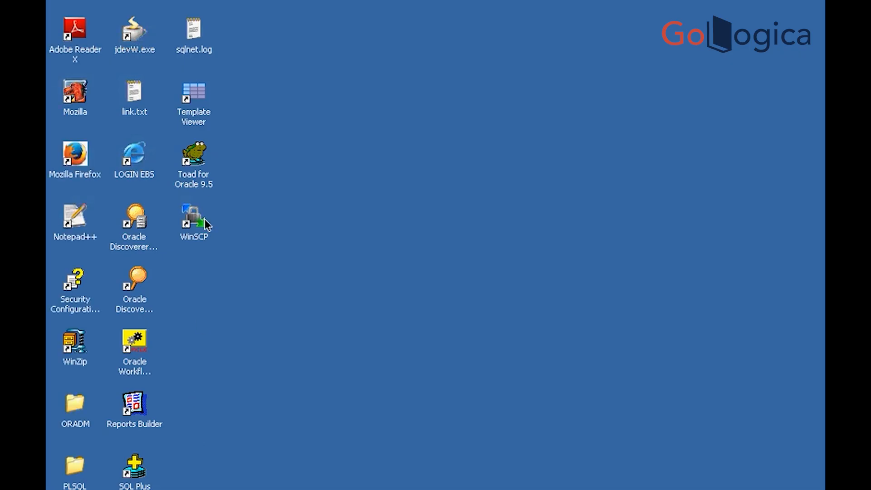
- Launch Toad for Oracle 9.5 from its desktop shortcut
{"action": "left_click", "coordinate": [198, 148]}
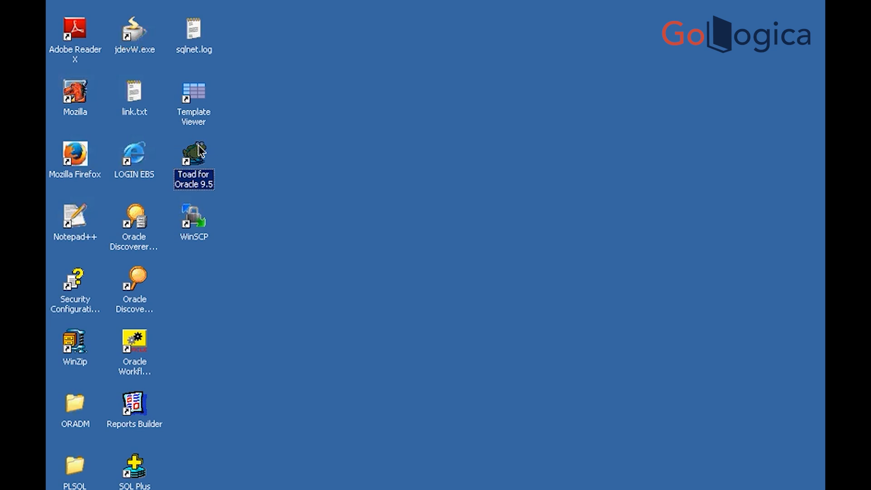
{"action": "double_click", "coordinate": [199, 147]}
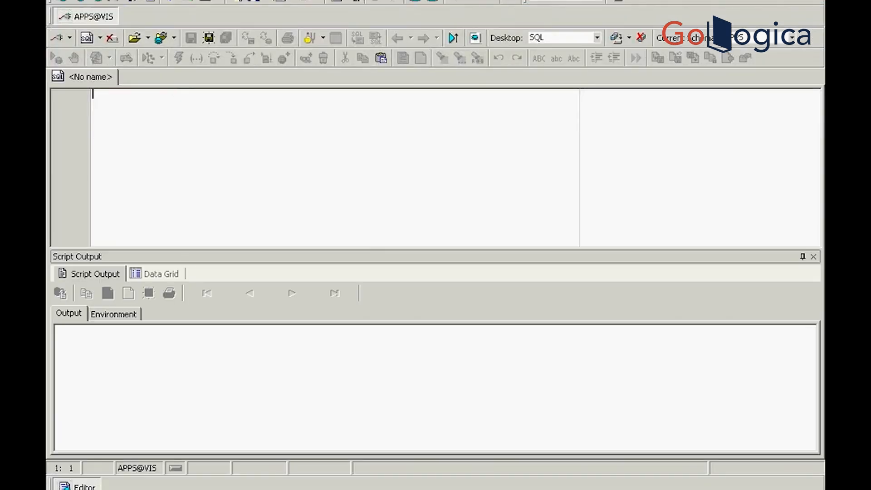
- Open the TNSNames Editor from the Session > New Connection login dialog
{"action": "left_click", "coordinate": [206, 0]}
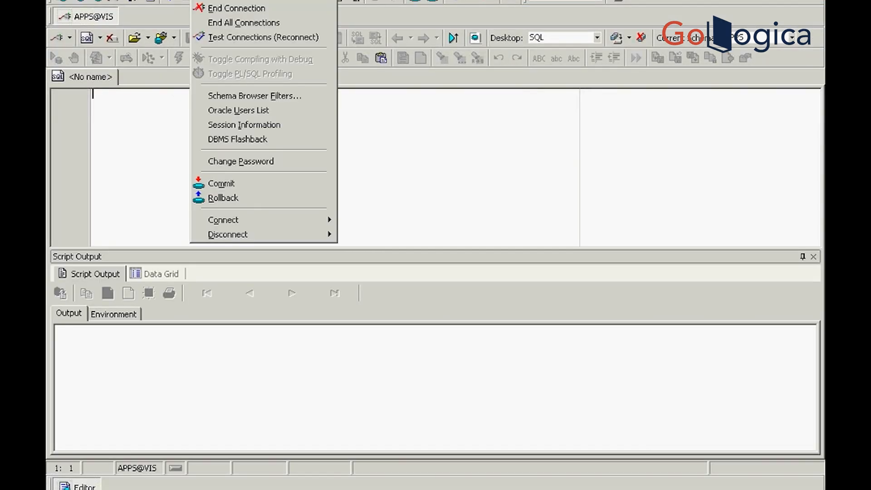
{"action": "left_click", "coordinate": [233, 1]}
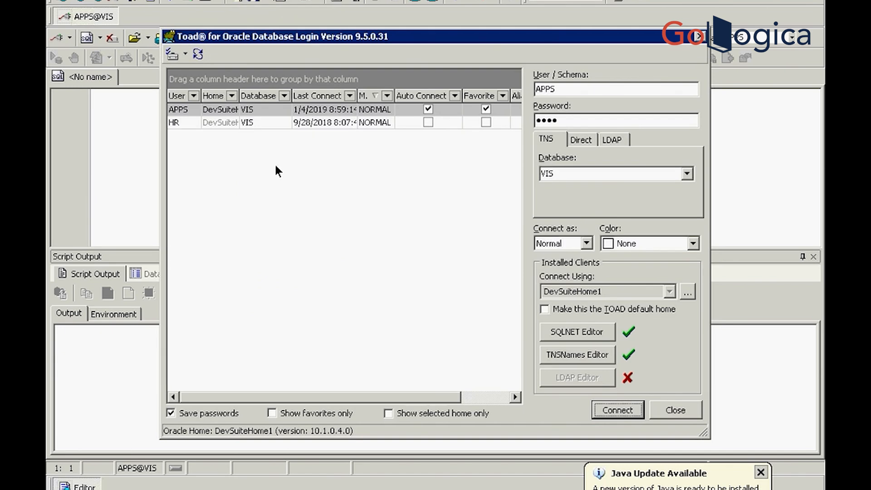
{"action": "left_click", "coordinate": [568, 355]}
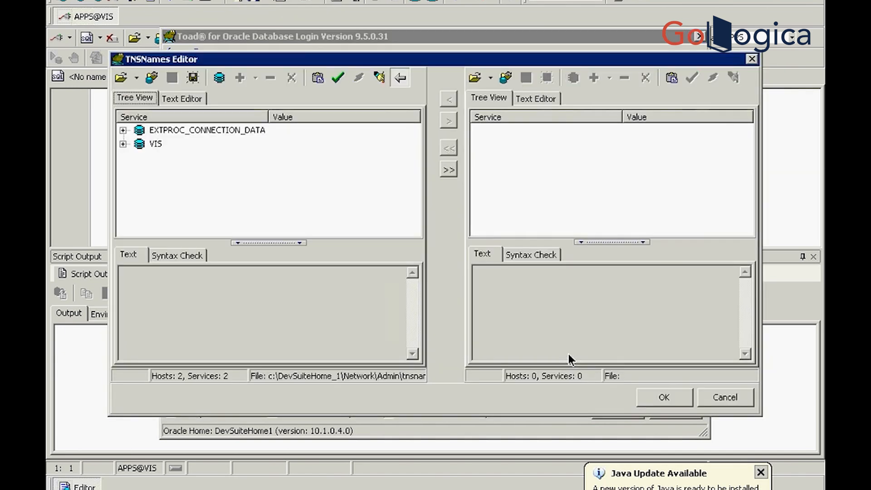
- Inspect the VIS entry (host glo.dev.com, port 1521, service vis), then cancel the editor
{"action": "left_click", "coordinate": [153, 146]}
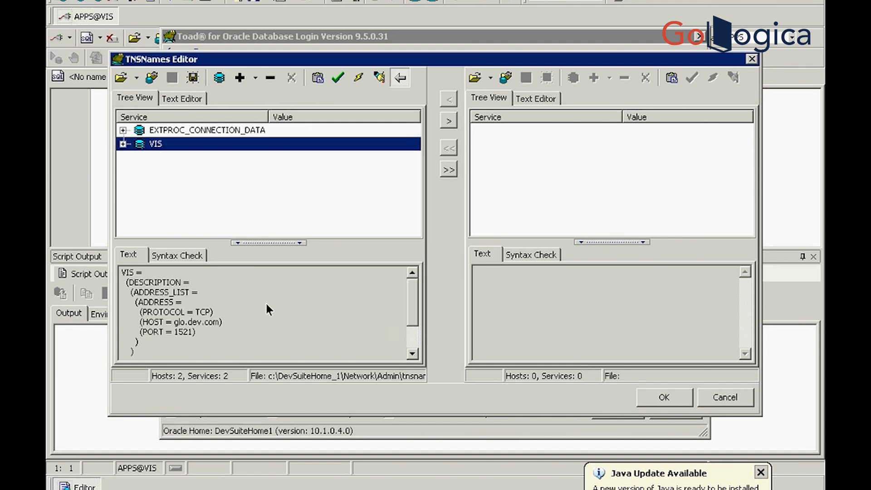
{"action": "left_click", "coordinate": [190, 324]}
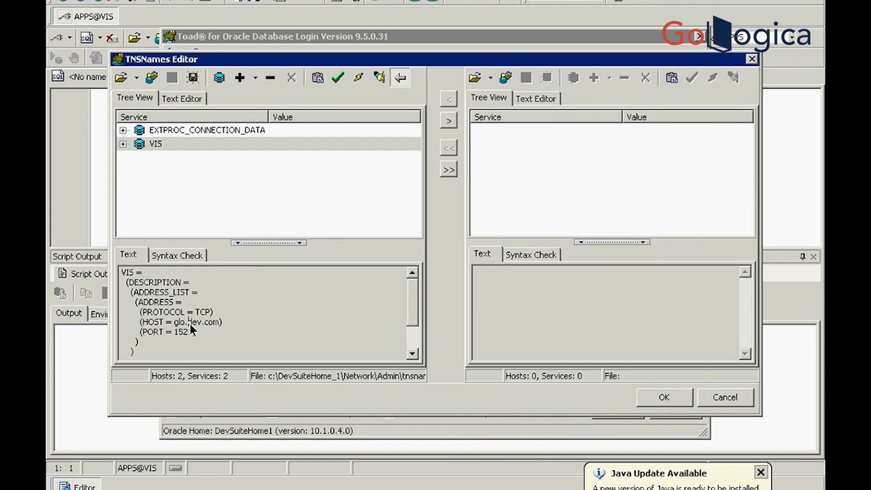
{"action": "double_click", "coordinate": [189, 324]}
{"action": "double_click", "coordinate": [184, 338]}
{"action": "left_click", "coordinate": [414, 356]}
{"action": "left_click", "coordinate": [414, 356]}
{"action": "left_click", "coordinate": [414, 356]}
{"action": "left_click", "coordinate": [413, 356]}
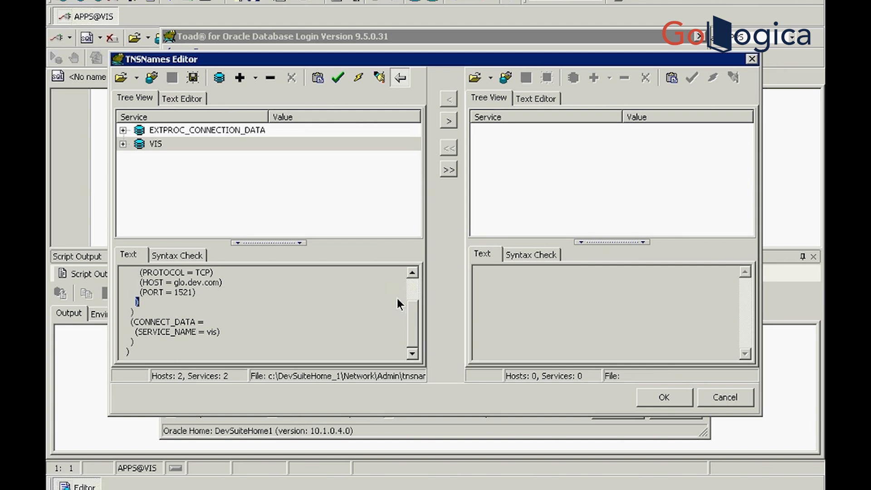
{"action": "left_click", "coordinate": [414, 274]}
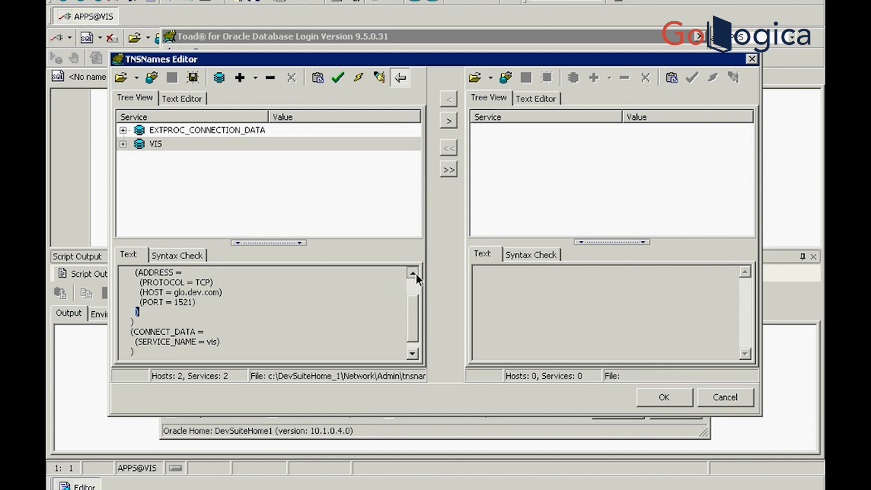
{"action": "left_click", "coordinate": [414, 273]}
{"action": "left_click", "coordinate": [413, 273]}
{"action": "left_click", "coordinate": [414, 274]}
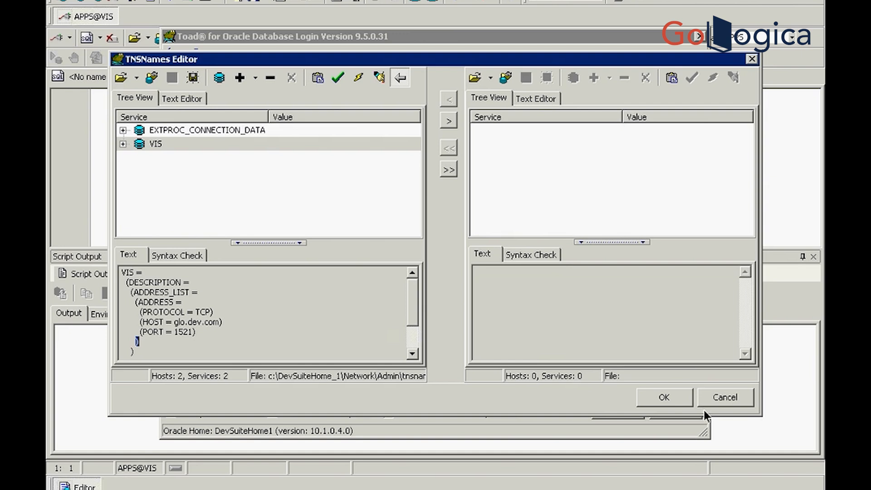
{"action": "left_click", "coordinate": [723, 399]}
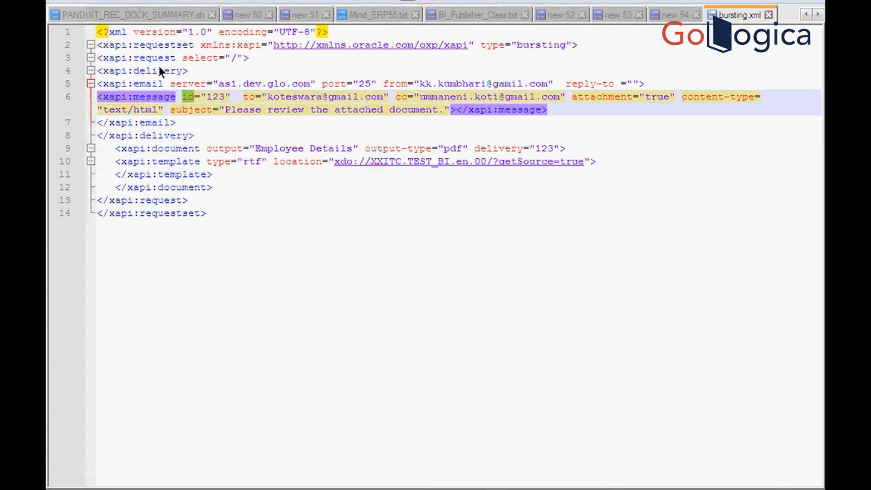
{"action": "left_click", "coordinate": [226, 314]}
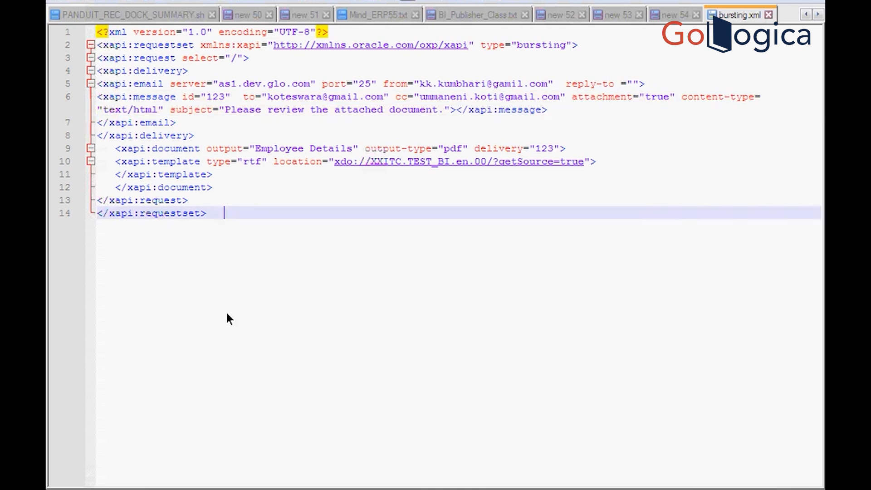
{"action": "double_click", "coordinate": [164, 46]}
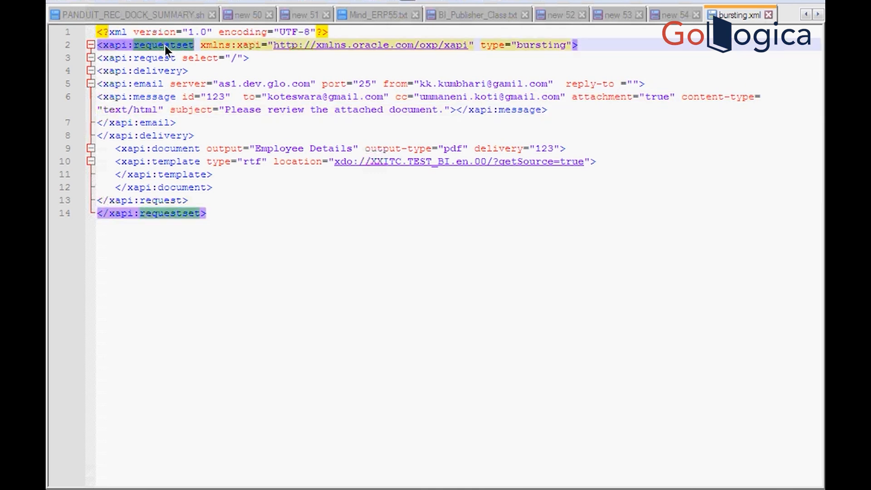
{"action": "double_click", "coordinate": [144, 58]}
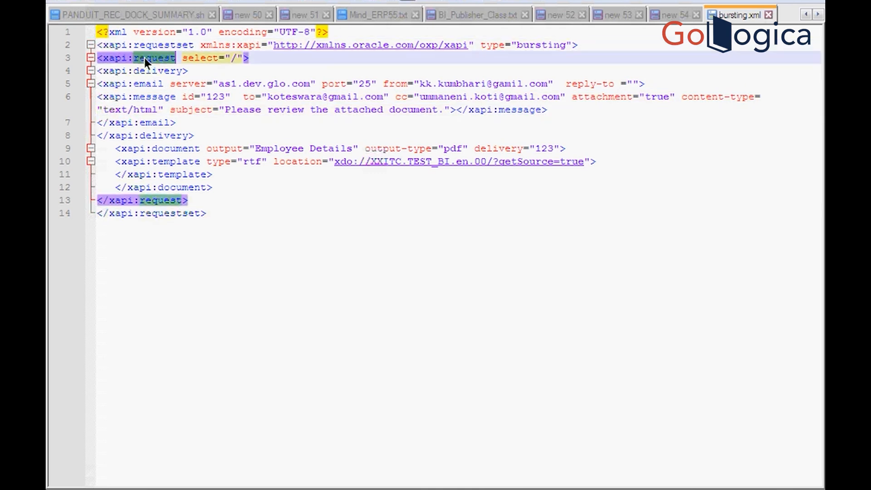
{"action": "double_click", "coordinate": [143, 70]}
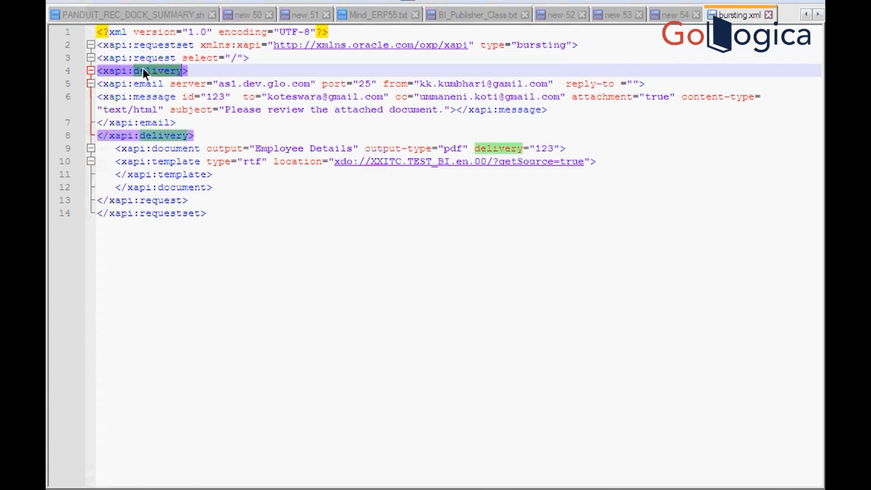
{"action": "double_click", "coordinate": [143, 83]}
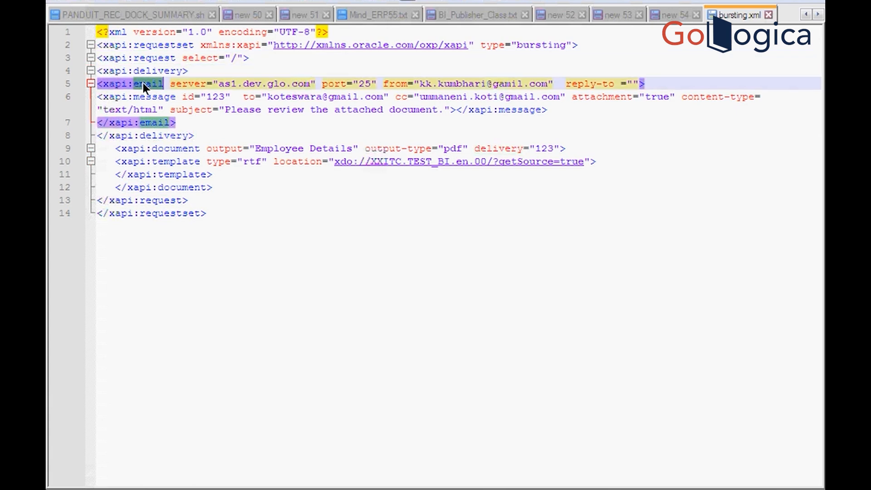
{"action": "double_click", "coordinate": [164, 148]}
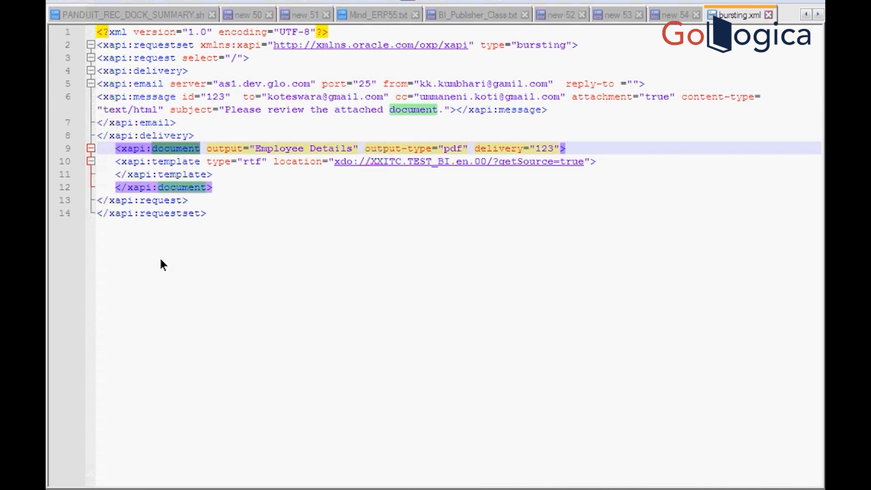
{"action": "key", "text": "ctrl+End"}
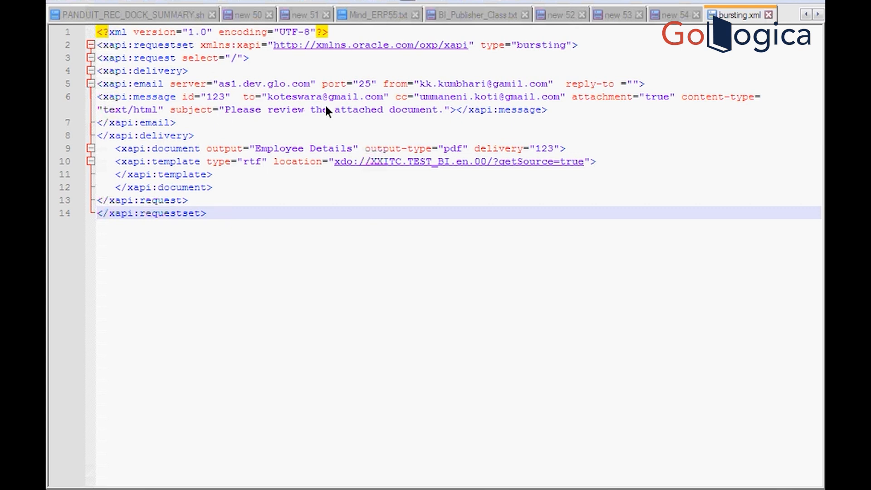
{"action": "left_click", "coordinate": [567, 98]}
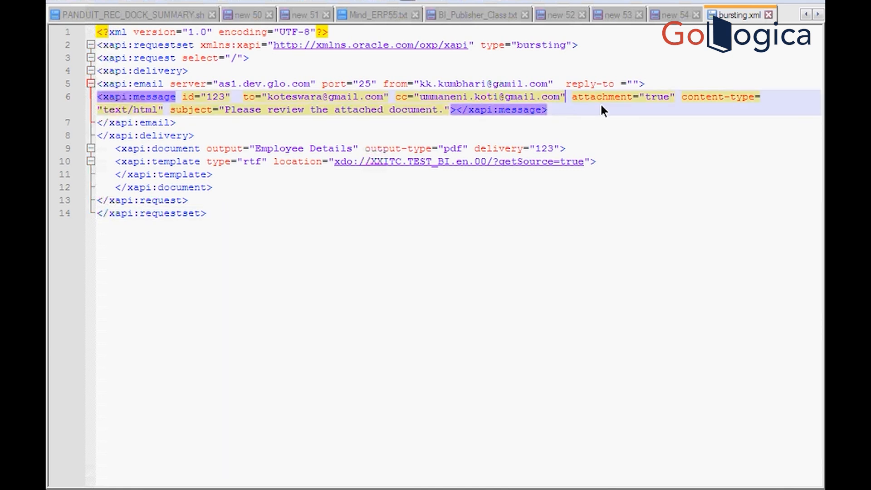
{"action": "type", "text": ","}
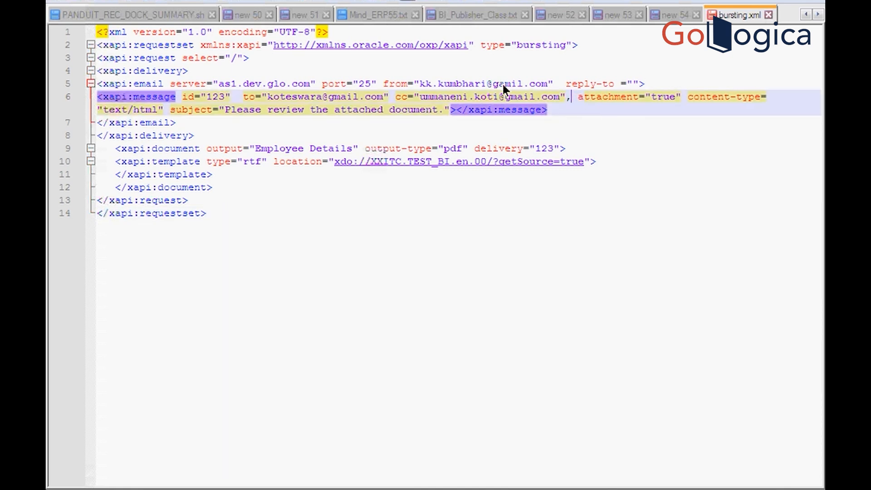
{"action": "key", "text": "BackSpace"}
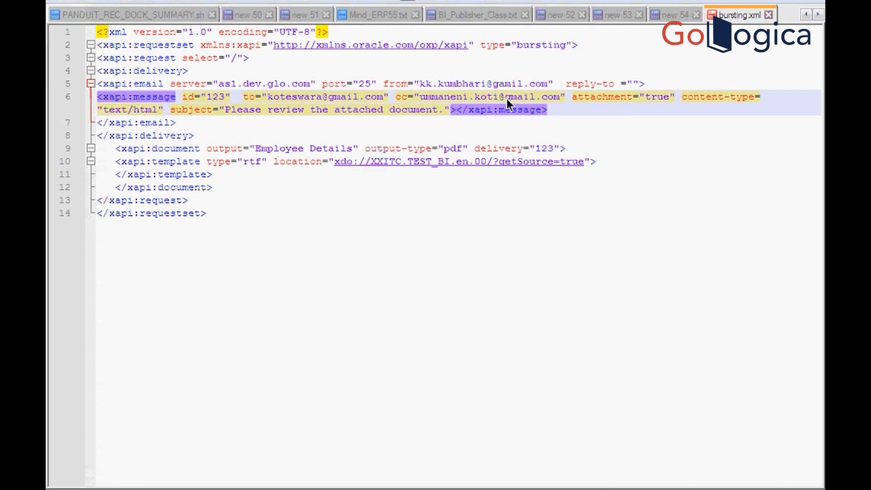
{"action": "type", "text": ";"}
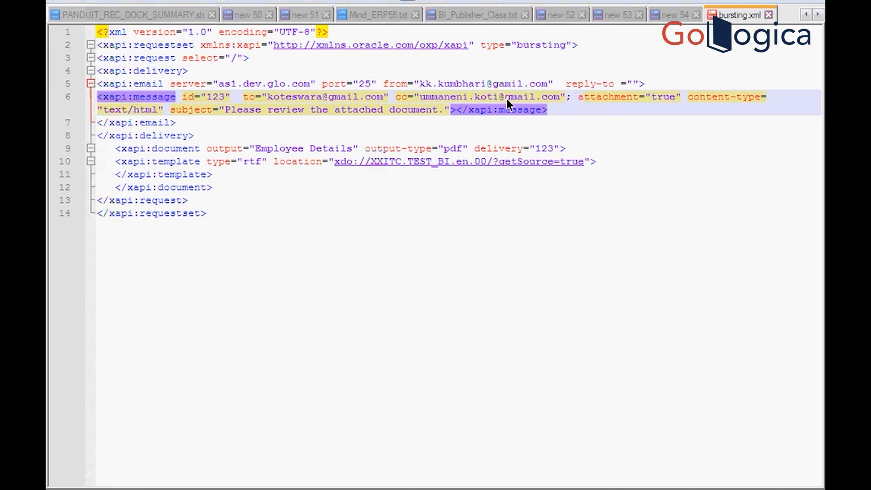
{"action": "key", "text": "BackSpace"}
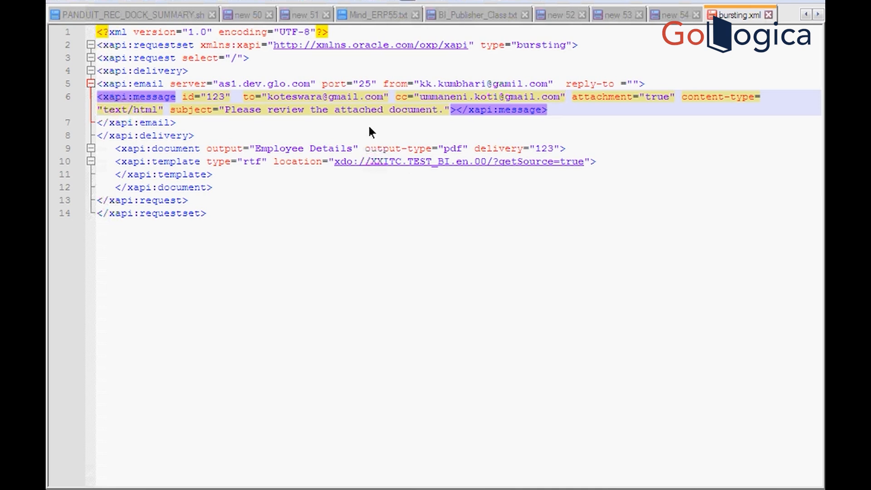
- Select all of bursting.xml in Notepad++, then close Toad's database login dialog
{"action": "left_click", "coordinate": [323, 238]}
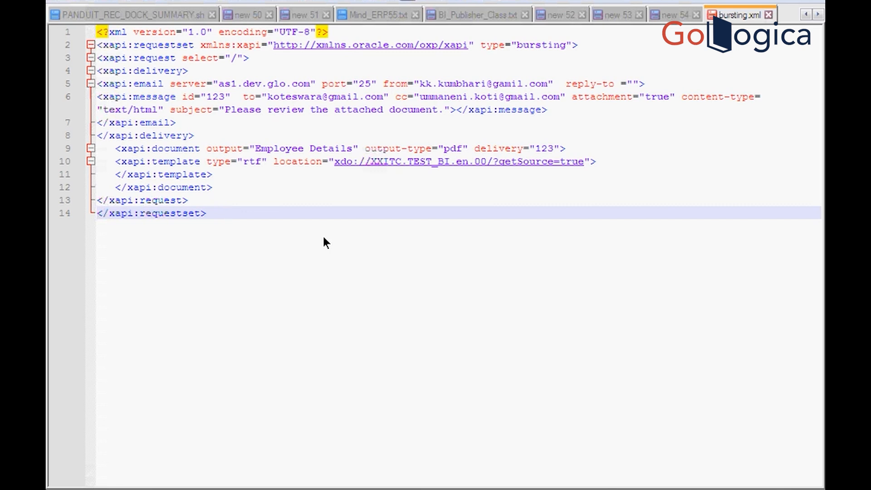
{"action": "key", "text": "ctrl+a"}
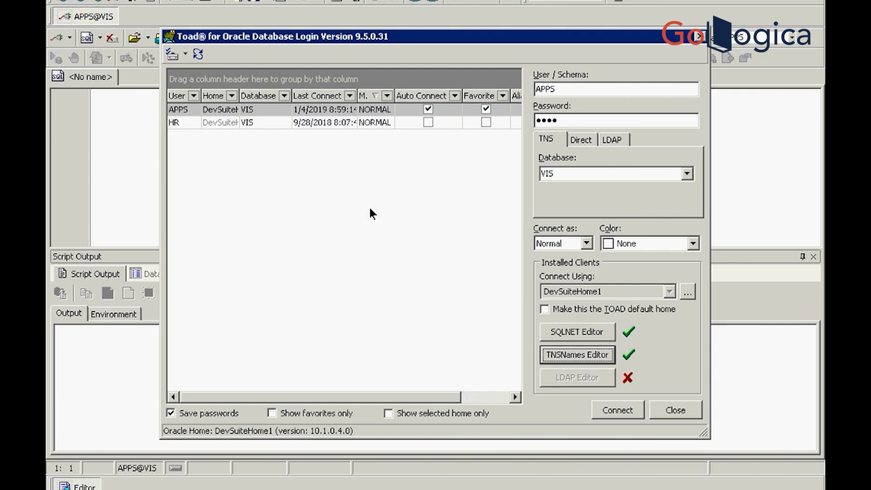
{"action": "left_click", "coordinate": [662, 417]}
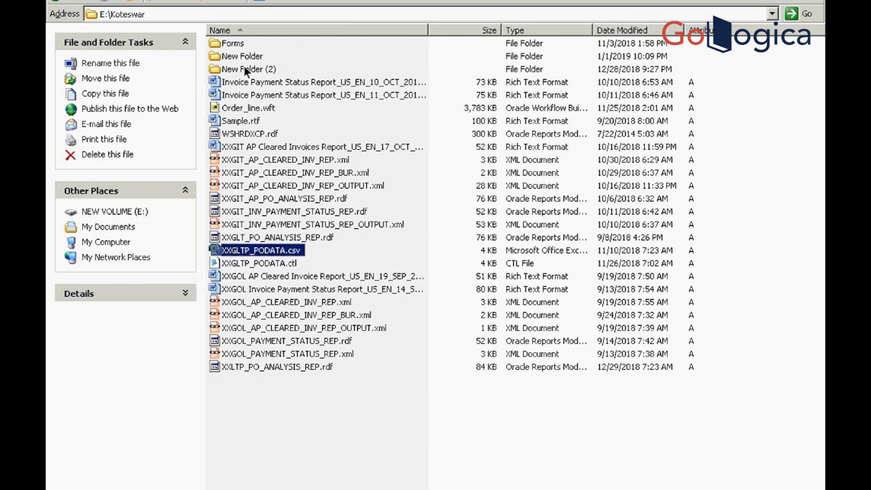
- Open New Folder and load XXGLTP_PO_ANALYS_REP_BI.xml into Notepad++ via Edit with Notepad++
{"action": "left_click", "coordinate": [241, 406]}
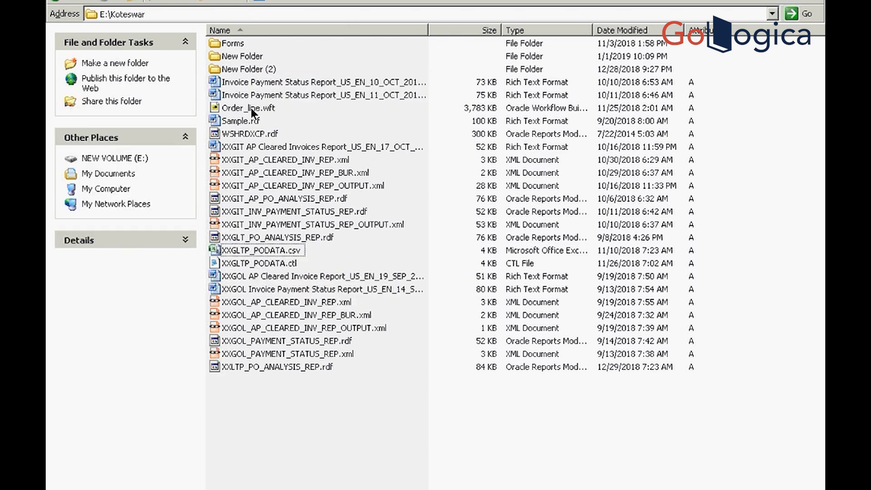
{"action": "left_click", "coordinate": [243, 57]}
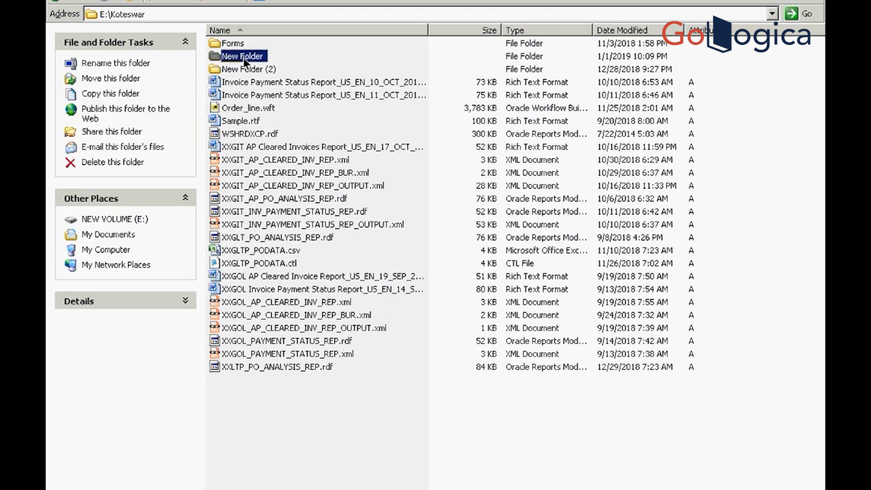
{"action": "double_click", "coordinate": [243, 58]}
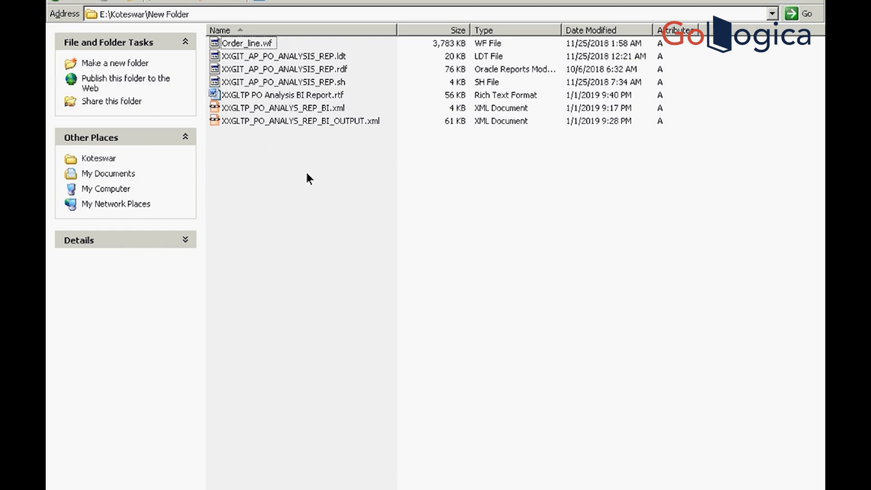
{"action": "left_click", "coordinate": [283, 109]}
{"action": "right_click", "coordinate": [284, 114]}
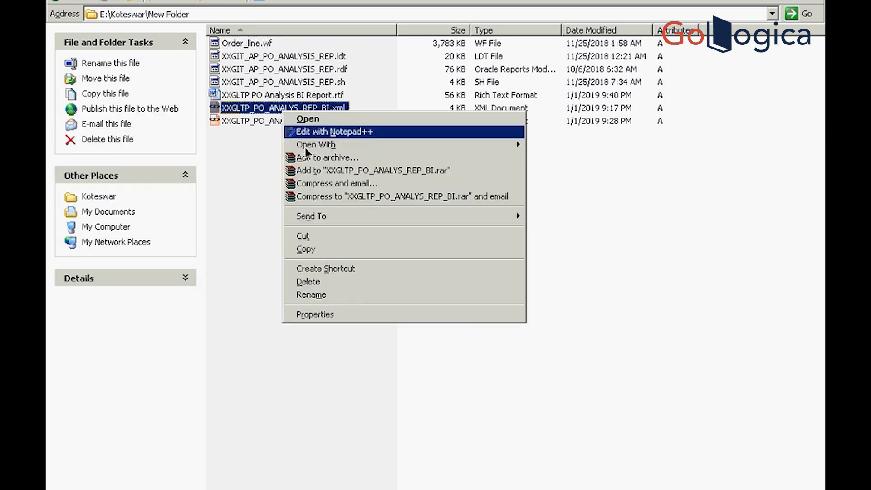
{"action": "left_click", "coordinate": [314, 132]}
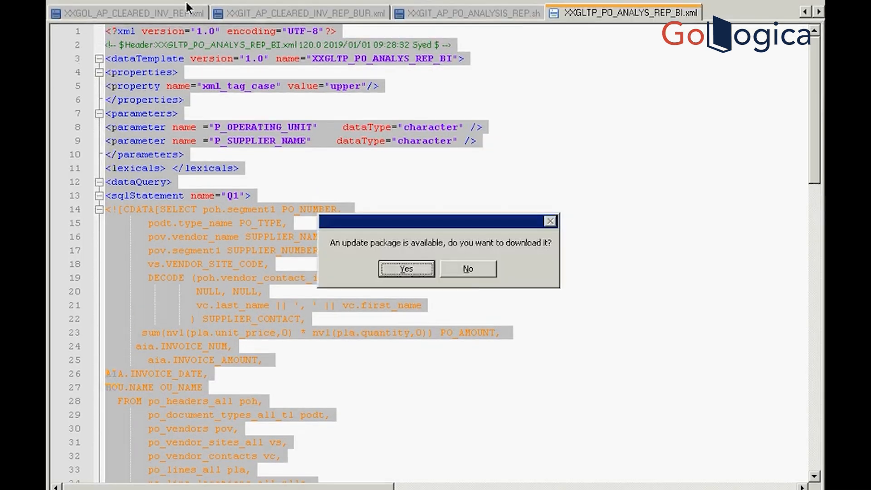
- Decline the Notepad++ update offer and create a blank 'new 2' document
{"action": "left_click", "coordinate": [467, 270]}
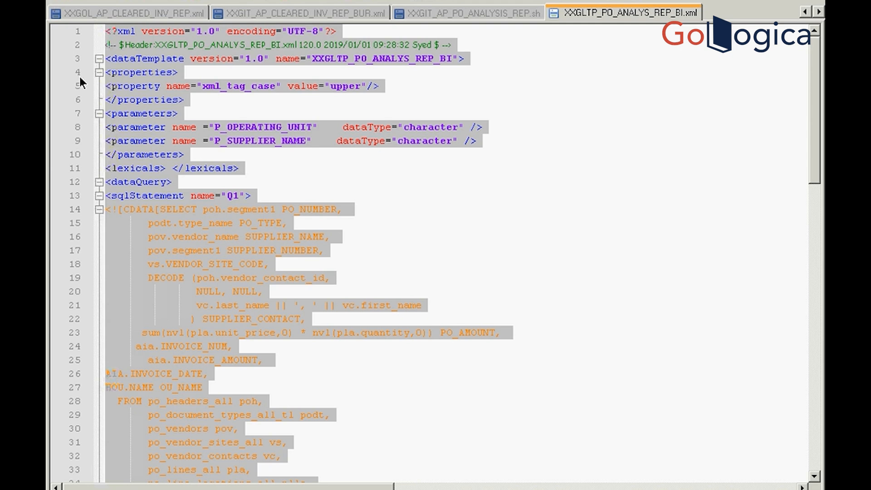
{"action": "key", "text": "ctrl+n"}
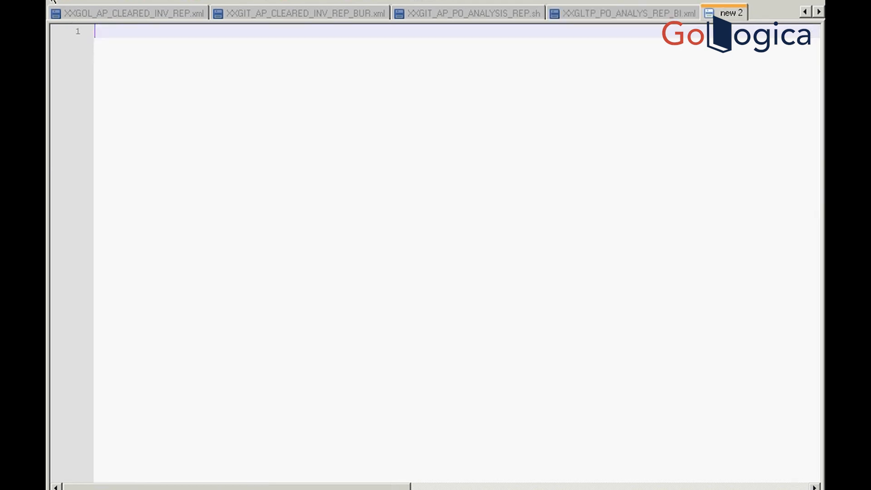
- Paste the bursting XML and save it as XXGLTP_PO_ANALYS_REP_BI_BURST.xml in New Folder
{"action": "key", "text": "ctrl+v"}
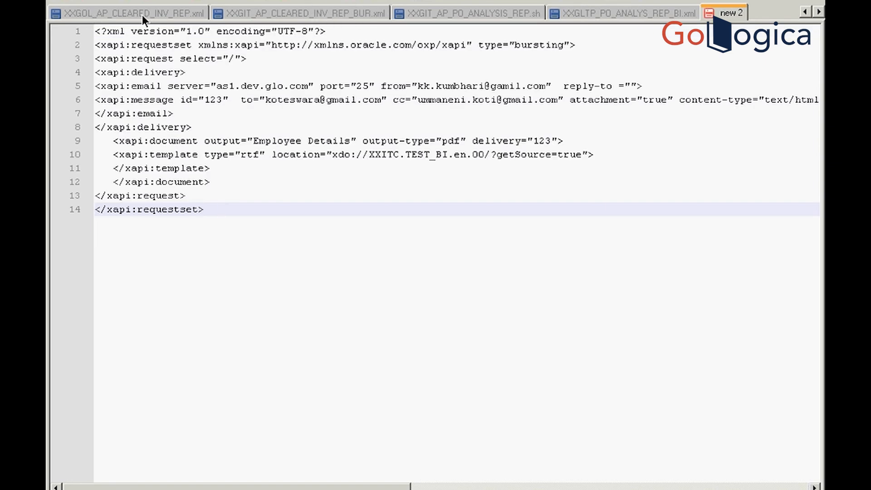
{"action": "left_click", "coordinate": [55, 0]}
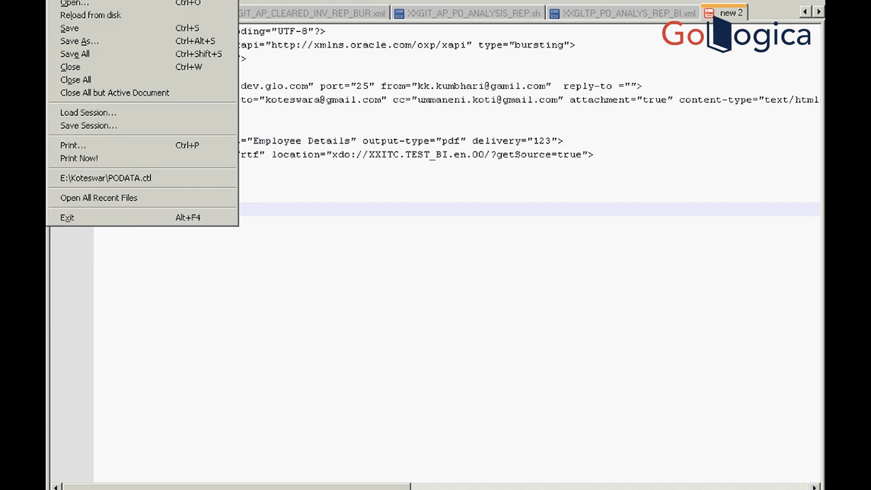
{"action": "left_click", "coordinate": [96, 41]}
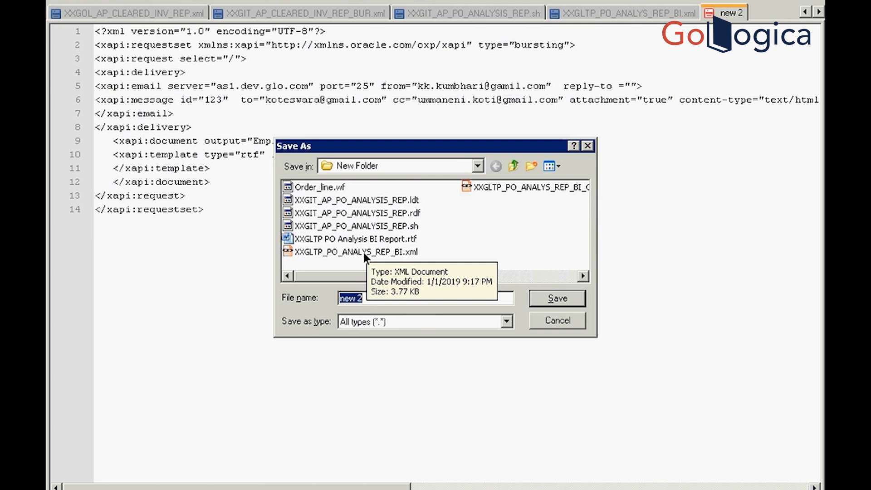
{"action": "left_click", "coordinate": [363, 252]}
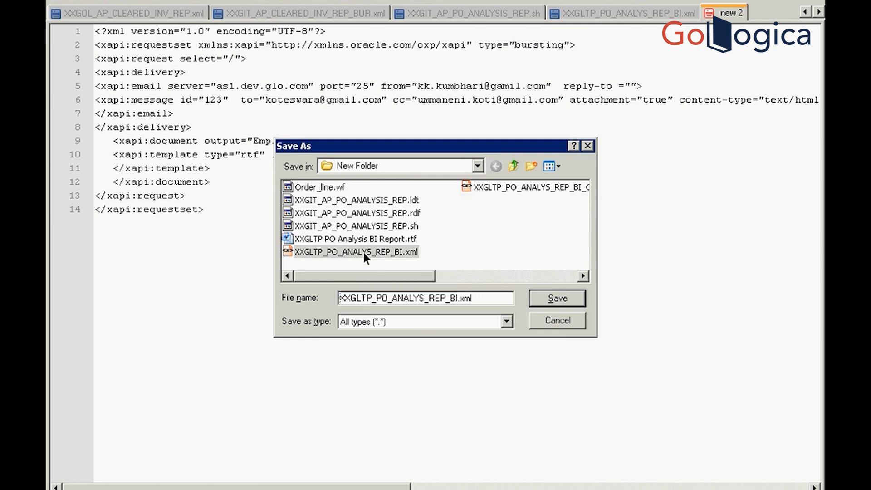
{"action": "left_click", "coordinate": [459, 298]}
{"action": "type", "text": "_BURST"}
{"action": "left_click", "coordinate": [554, 297]}
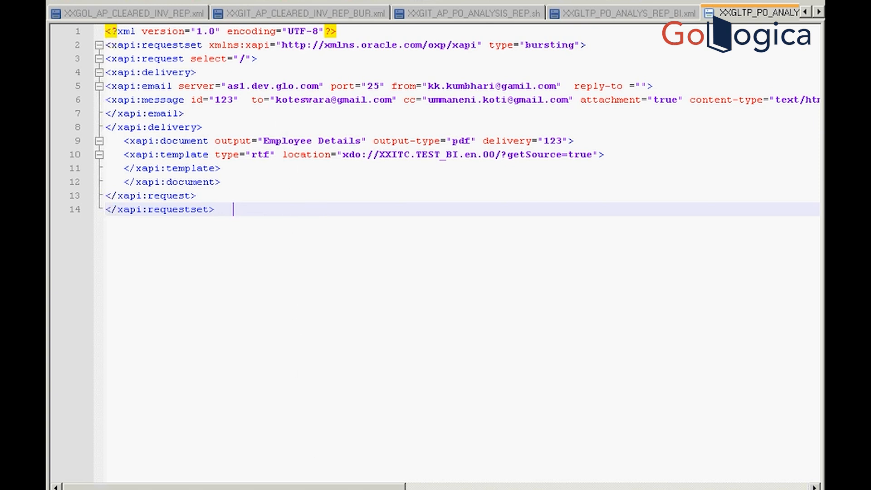
{"action": "left_click", "coordinate": [290, 489]}
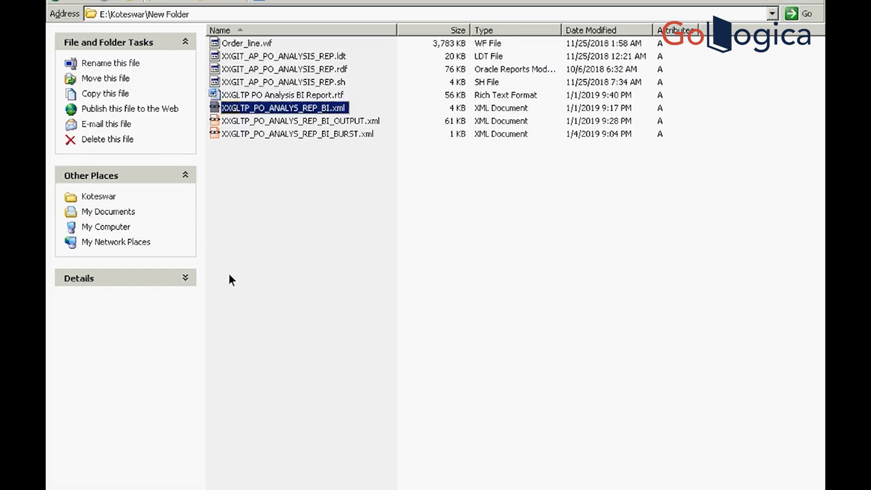
- Clear the file selection in New Folder to confirm the BURST xml file is listed
{"action": "left_click", "coordinate": [329, 225]}
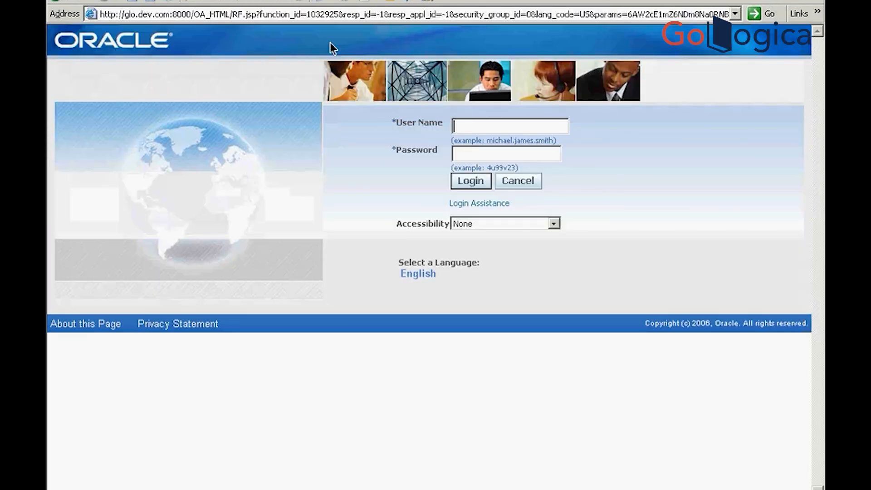
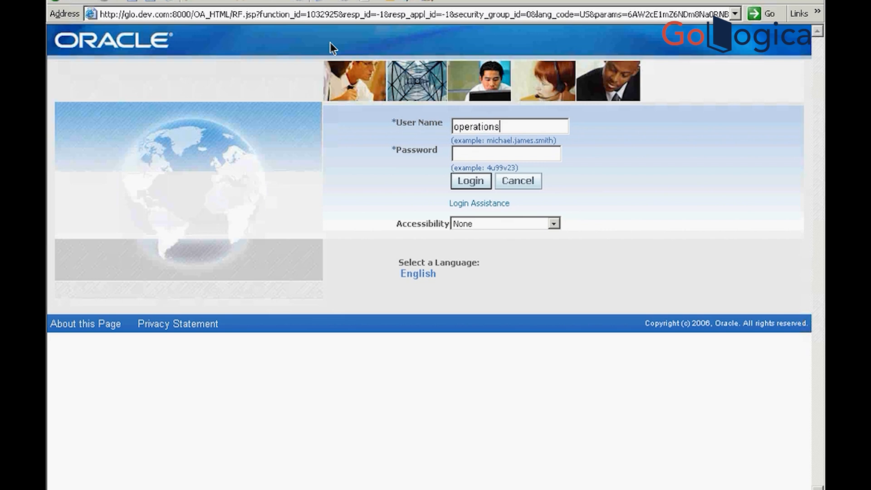
- Log in to Oracle E-Business Suite with the user name and password
{"action": "key", "text": "BackSpace"}
{"action": "key", "text": "Tab"}
{"action": "key", "text": "Return"}
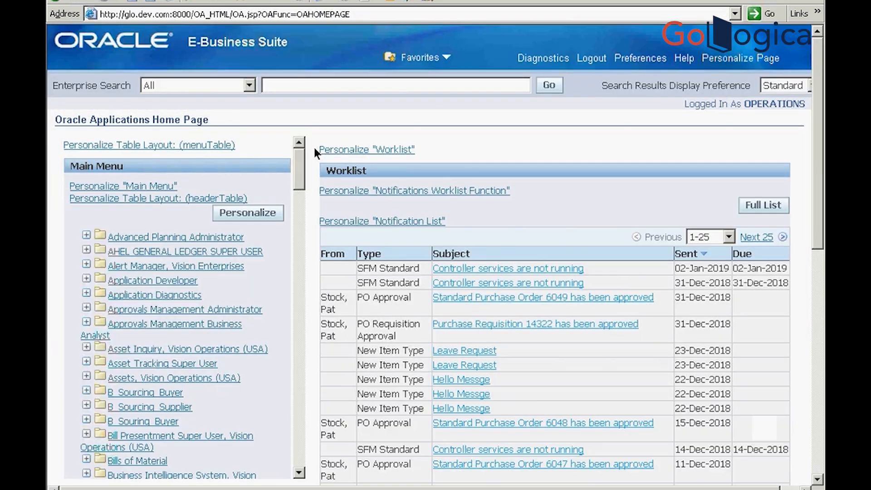
- Open Application Developer > Concurrent > Program to reach the program definition form
{"action": "left_click", "coordinate": [138, 281]}
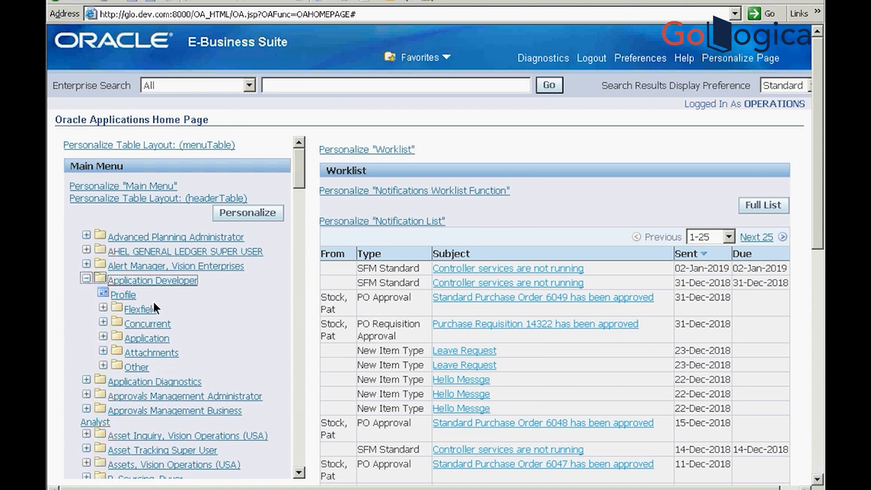
{"action": "left_click", "coordinate": [148, 323]}
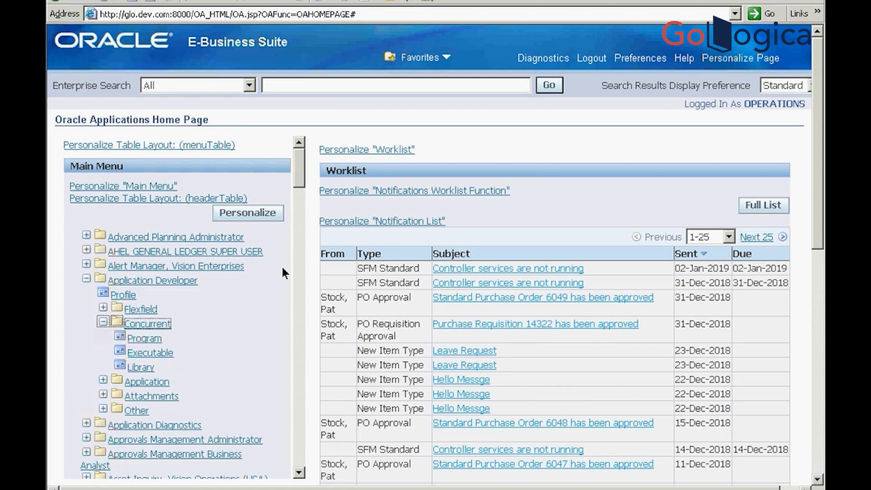
{"action": "left_click", "coordinate": [153, 340]}
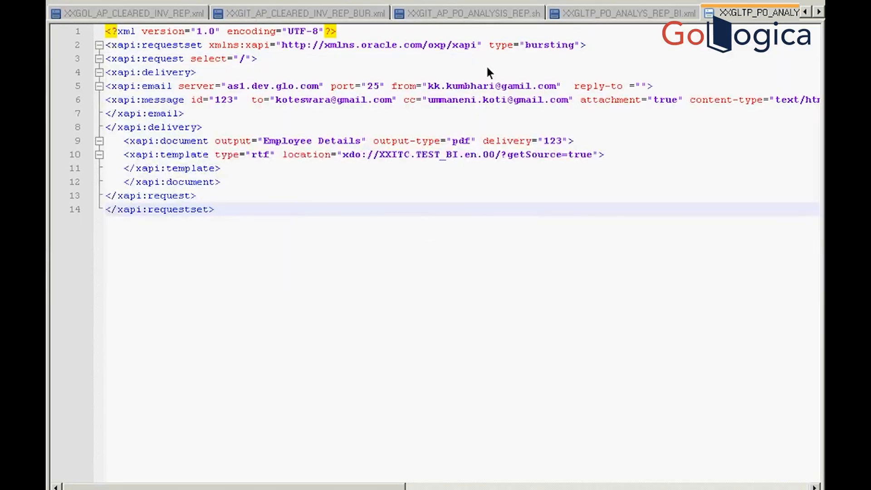
- Select the data template name XXGLTP_PO_ANALYS_REP_BI on line 3 of the report XML
{"action": "left_click", "coordinate": [624, 17]}
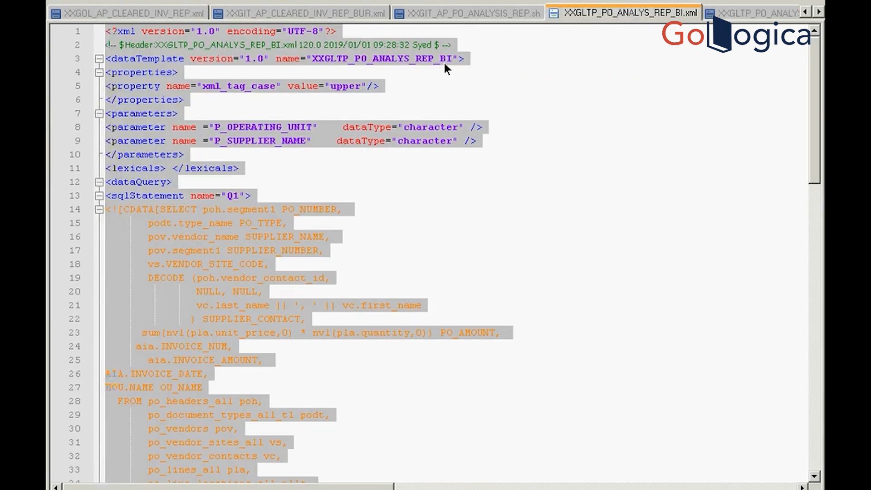
{"action": "left_click", "coordinate": [554, 102]}
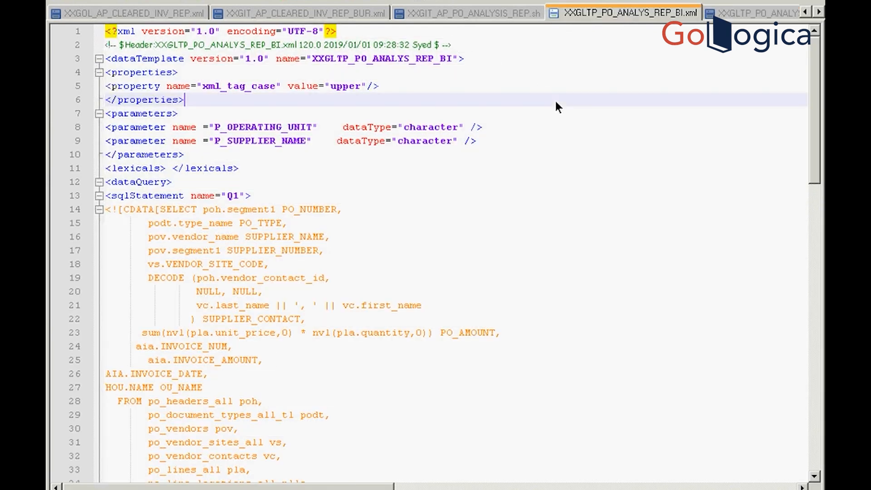
{"action": "double_click", "coordinate": [404, 59]}
{"action": "key", "text": "ctrl+c"}
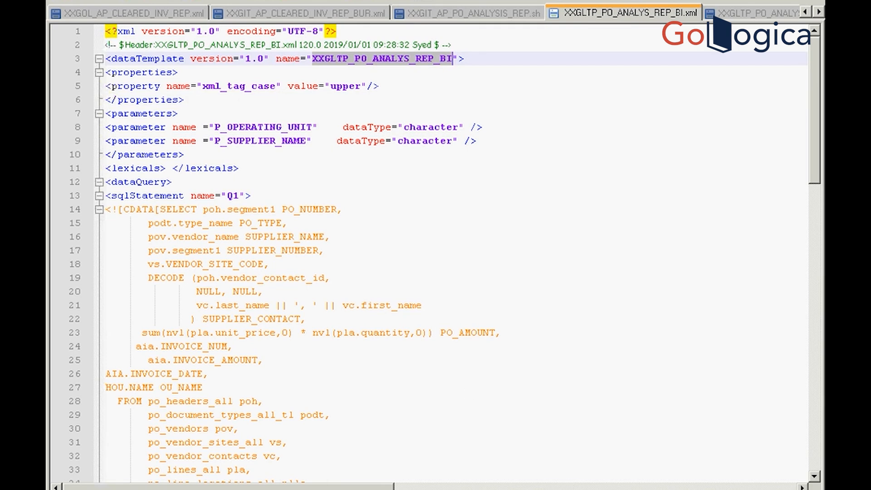
{"action": "left_click", "coordinate": [570, 489]}
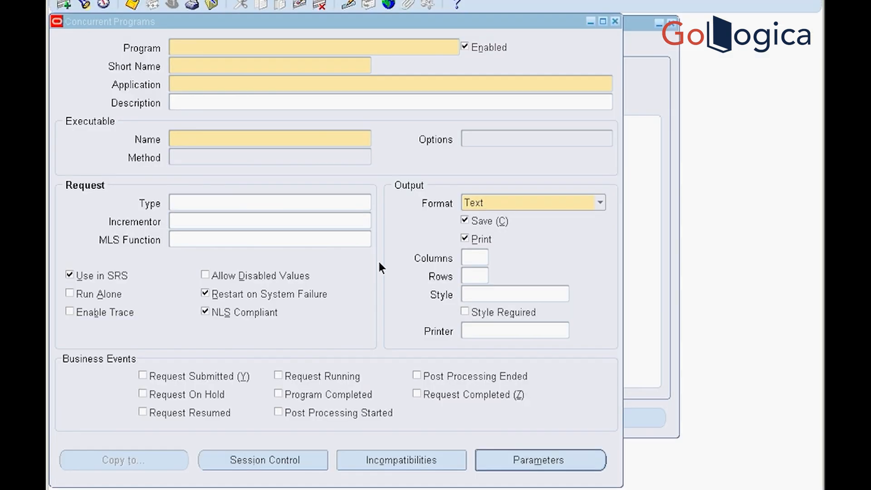
- Query the concurrent program by the pasted short name XXGLTP_PO_ANALYS_REP_BI
{"action": "key", "text": "F11"}
{"action": "left_click", "coordinate": [255, 63]}
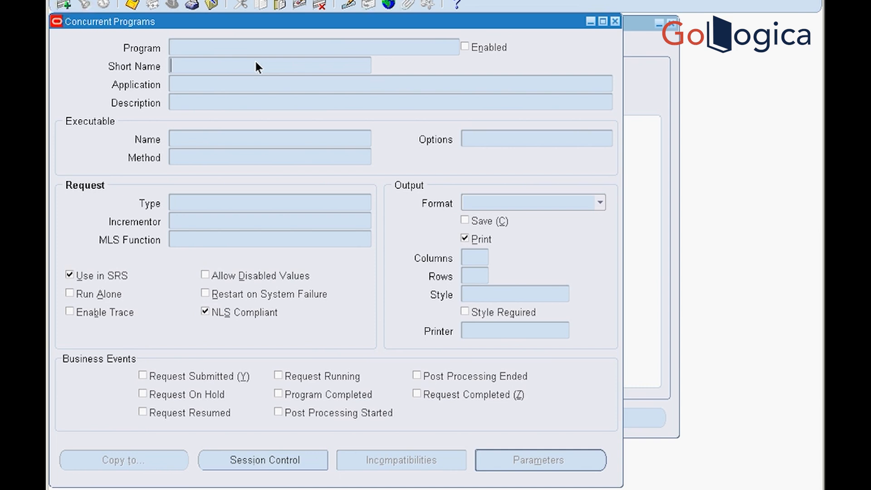
{"action": "key", "text": "ctrl+v"}
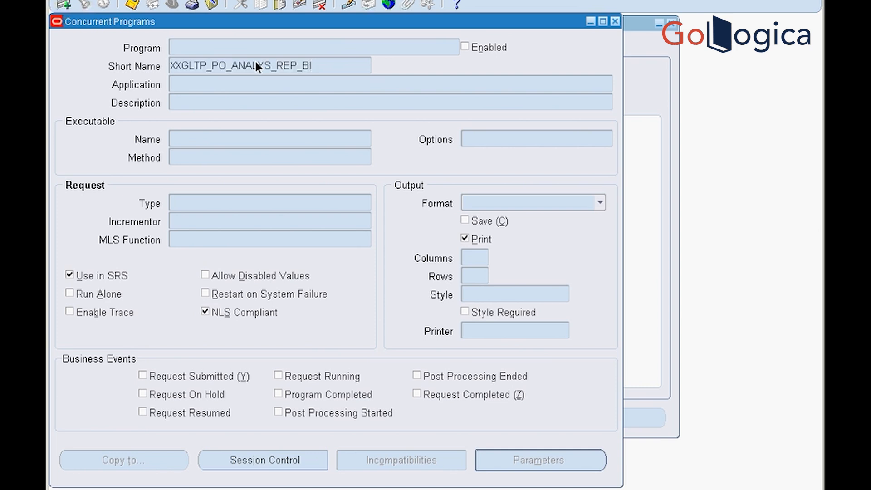
{"action": "key", "text": "ctrl+F11"}
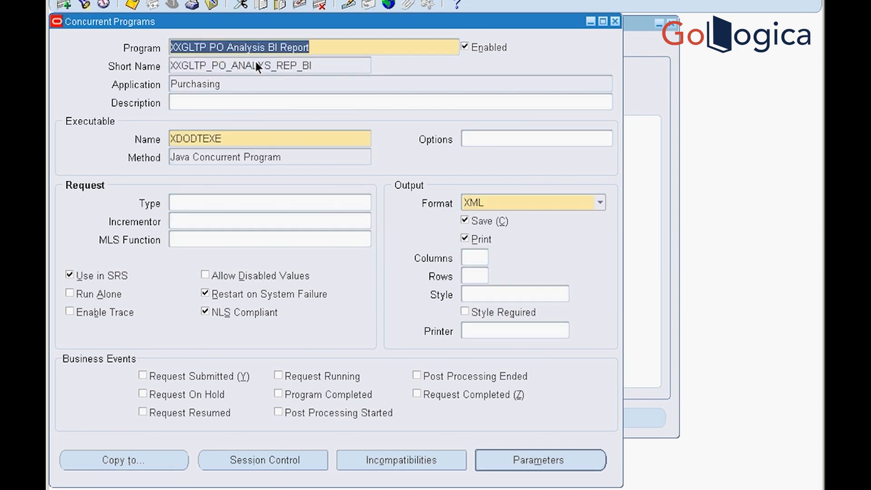
- Switch to the XML Publisher Administrator responsibility and open Data Definitions
{"action": "left_click", "coordinate": [615, 21]}
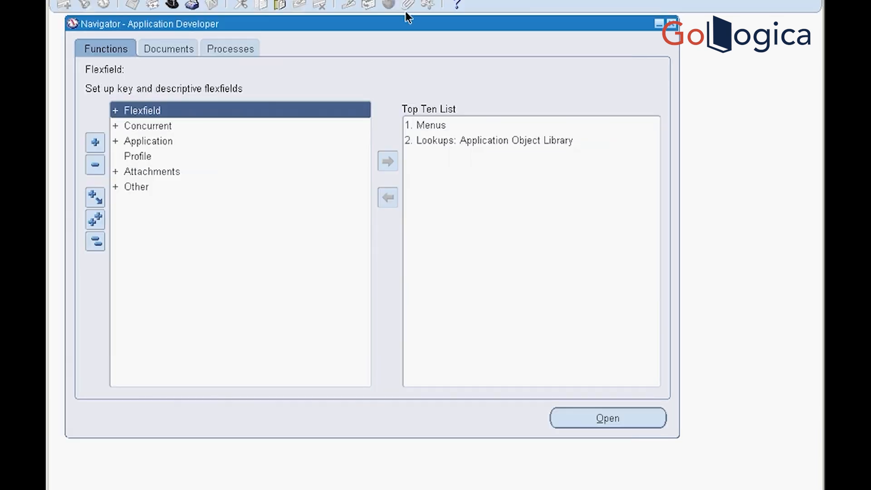
{"action": "left_click", "coordinate": [177, 7]}
{"action": "type", "text": "XML"}
{"action": "key", "text": "Return"}
{"action": "key", "text": "Down"}
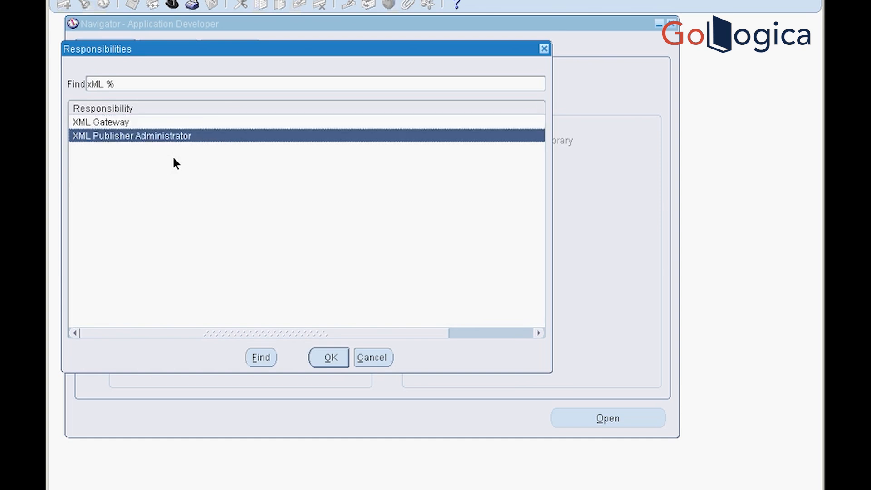
{"action": "key", "text": "Return"}
{"action": "key", "text": "Return"}
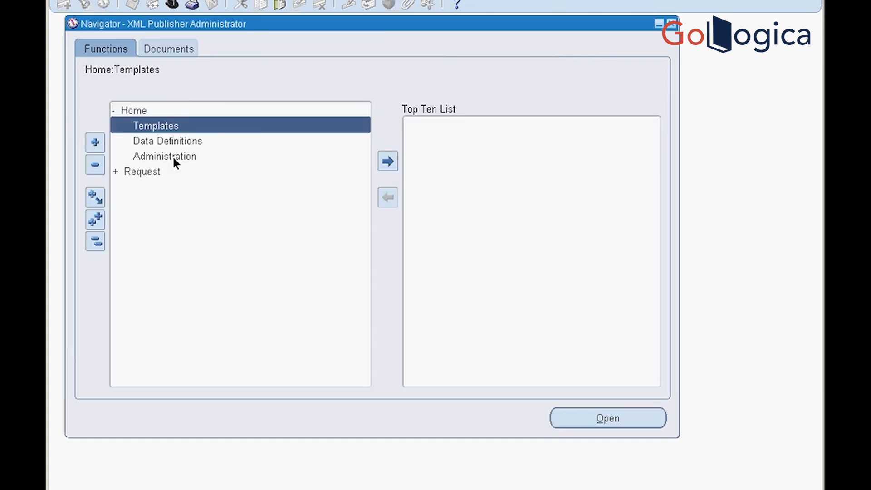
{"action": "key", "text": "Down"}
{"action": "key", "text": "Return"}
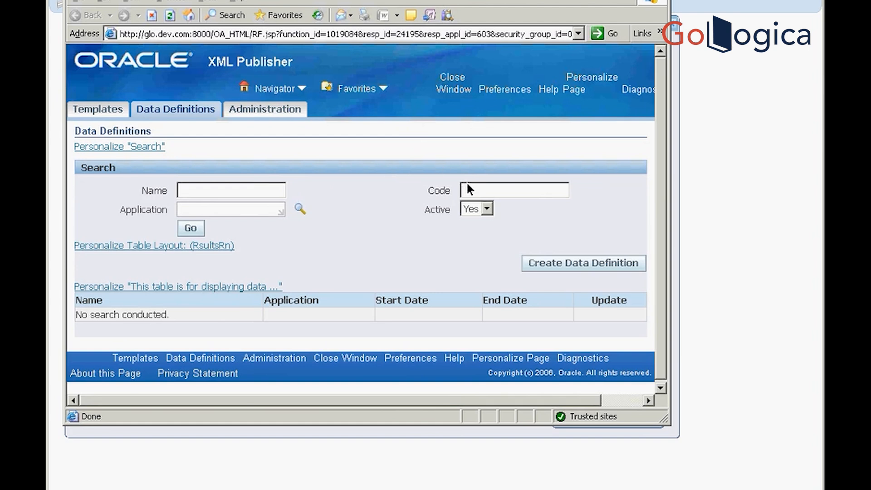
- Search data definitions by the pasted code and open XXGLTP PO Analysis BI Report
{"action": "left_click", "coordinate": [468, 186]}
{"action": "key", "text": "ctrl+v"}
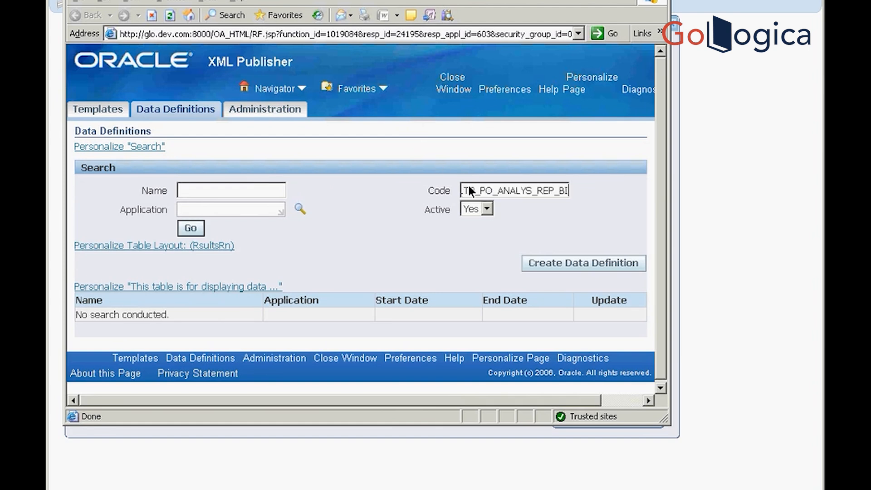
{"action": "left_click", "coordinate": [189, 228]}
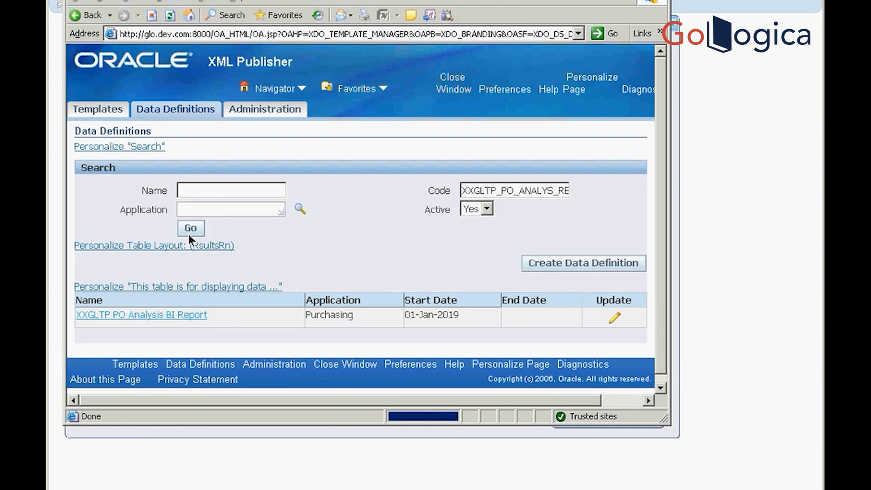
{"action": "left_click", "coordinate": [162, 317]}
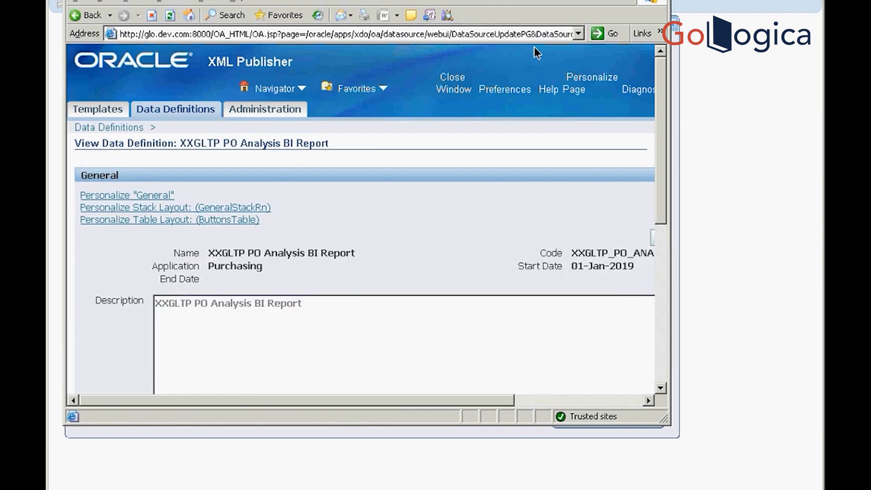
- Add XXGLTP_PO_ANALYS_REP_BI_BURST.xml as the bursting control file and apply
{"action": "left_click", "coordinate": [644, 0]}
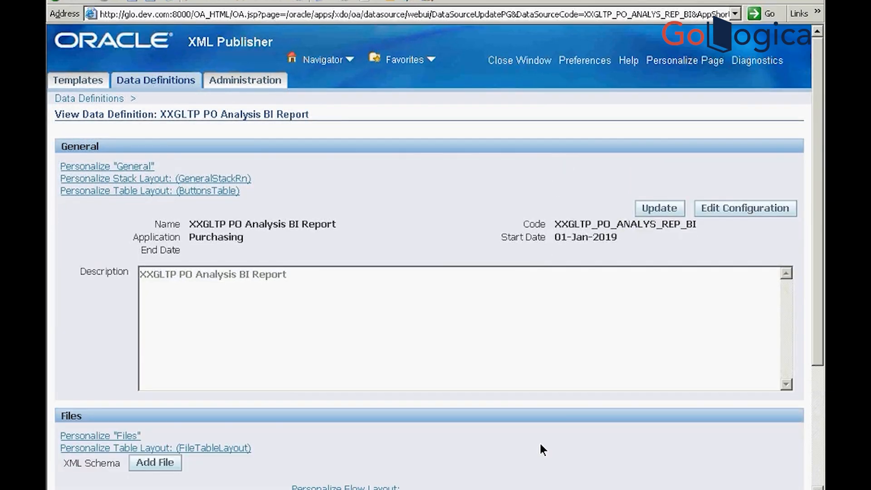
{"action": "left_click", "coordinate": [540, 445]}
{"action": "scroll", "coordinate": [540, 443], "scroll_direction": "down", "scroll_amount": 5}
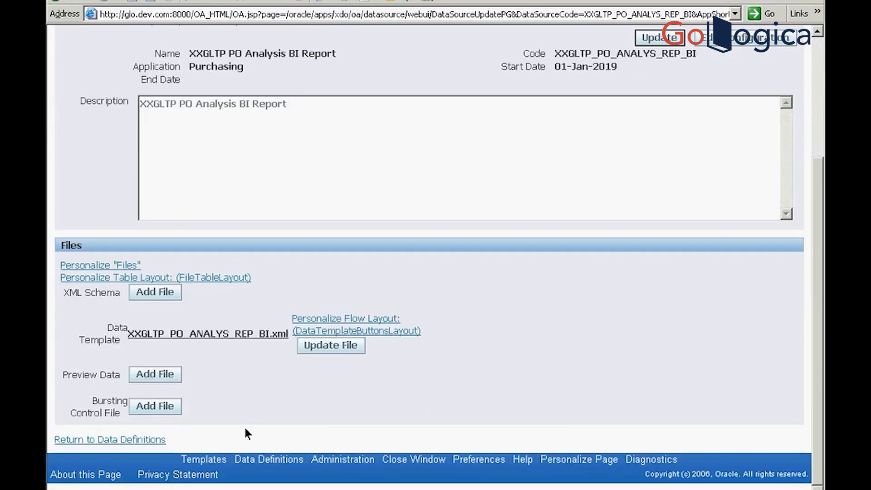
{"action": "left_click", "coordinate": [153, 409]}
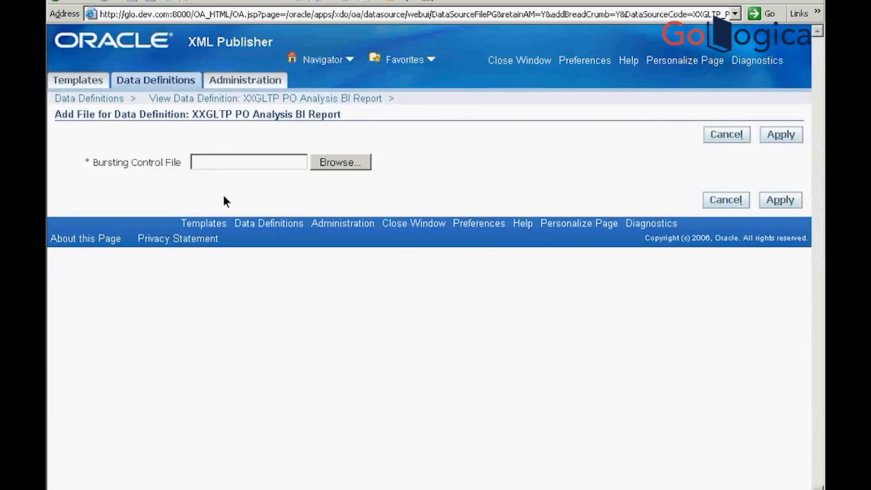
{"action": "left_click", "coordinate": [329, 160]}
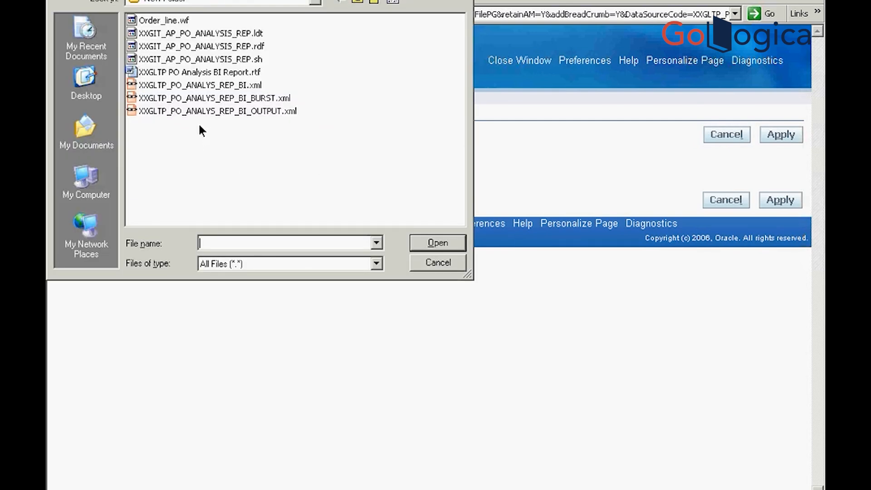
{"action": "left_click", "coordinate": [232, 98]}
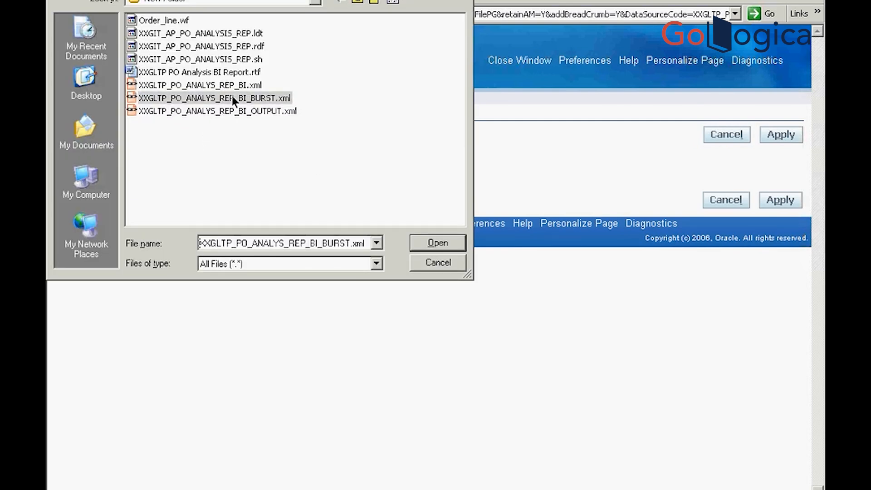
{"action": "left_click", "coordinate": [446, 238]}
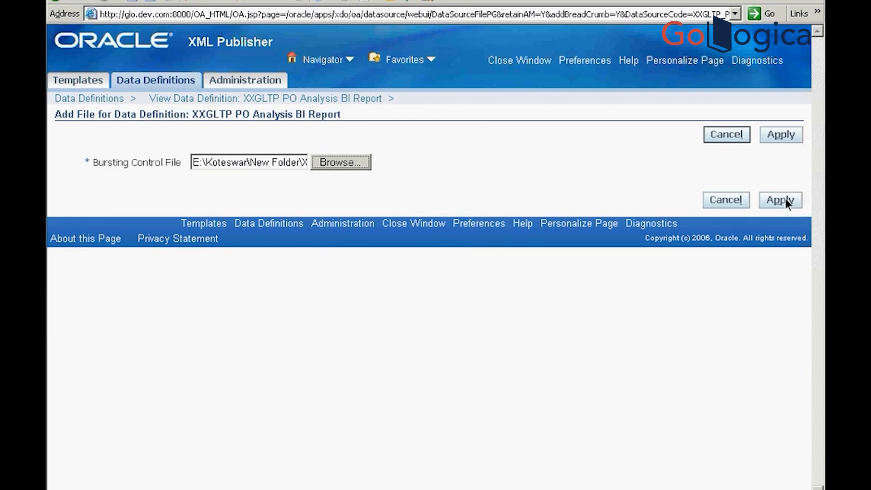
{"action": "left_click", "coordinate": [782, 204]}
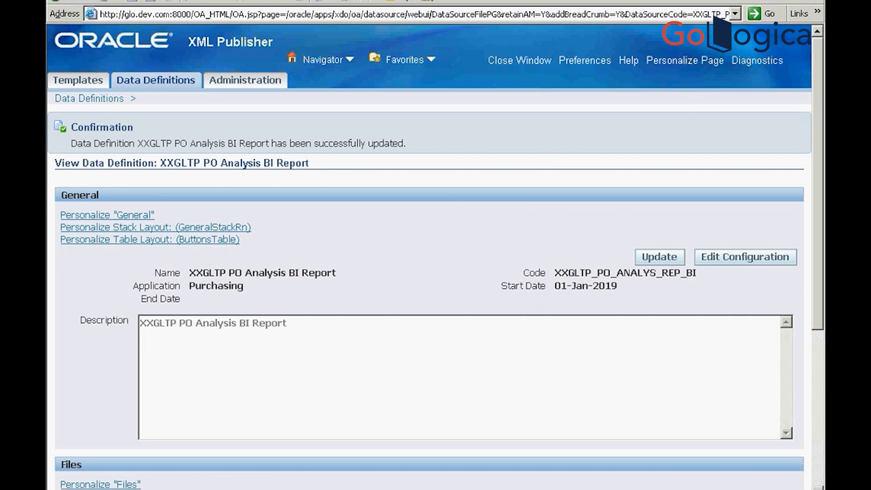
- Review the bursting.xml tab in Notepad++, then bring the Downloads folder window forward
{"action": "key", "text": "alt+Tab"}
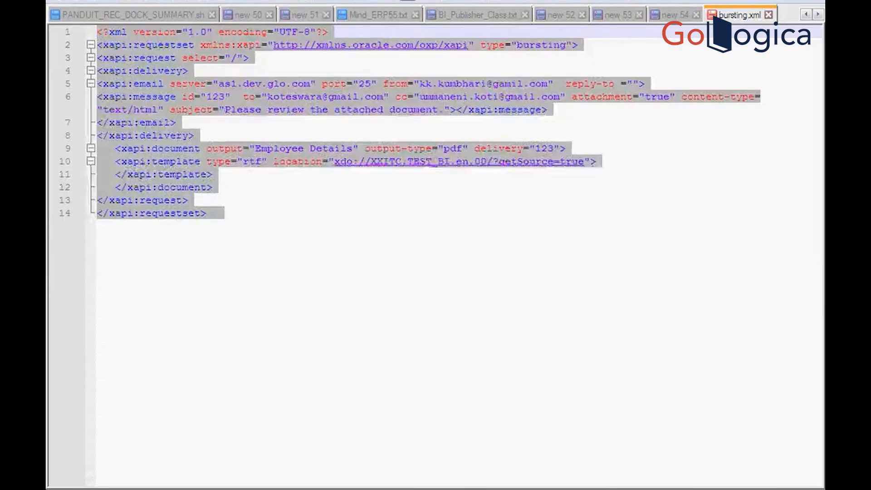
{"action": "left_click", "coordinate": [479, 262]}
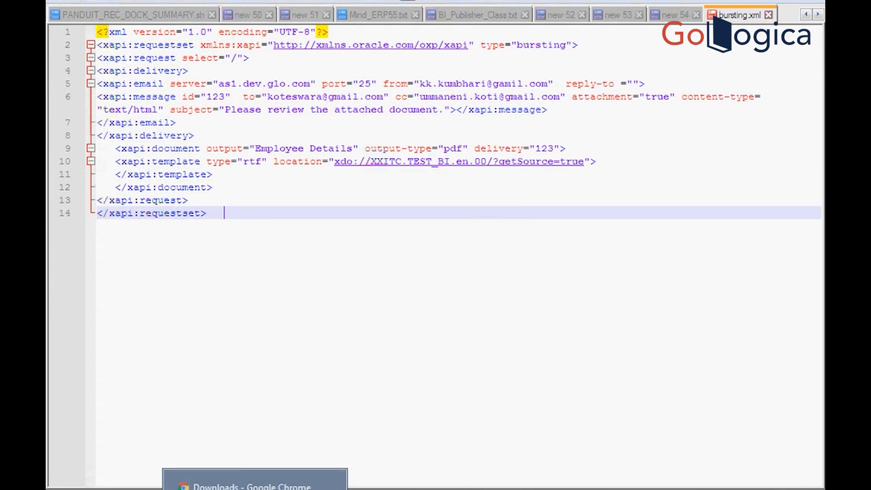
{"action": "mouse_move", "coordinate": [302, 489]}
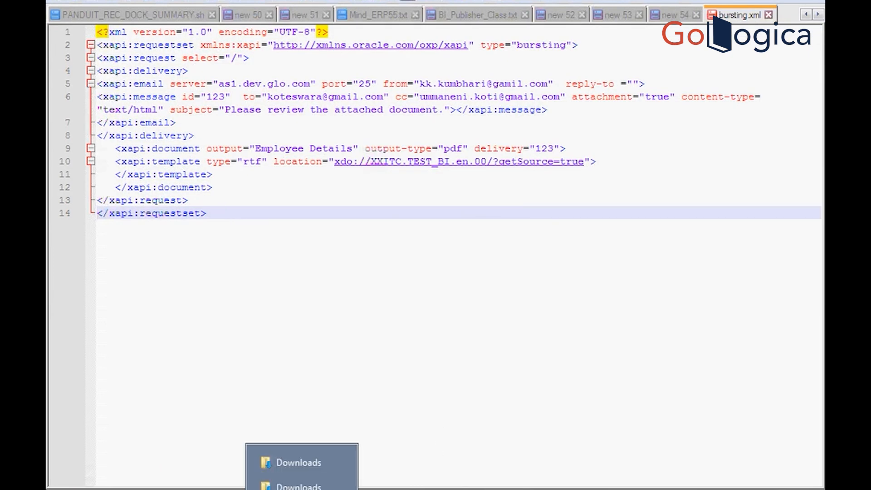
{"action": "left_click", "coordinate": [292, 463]}
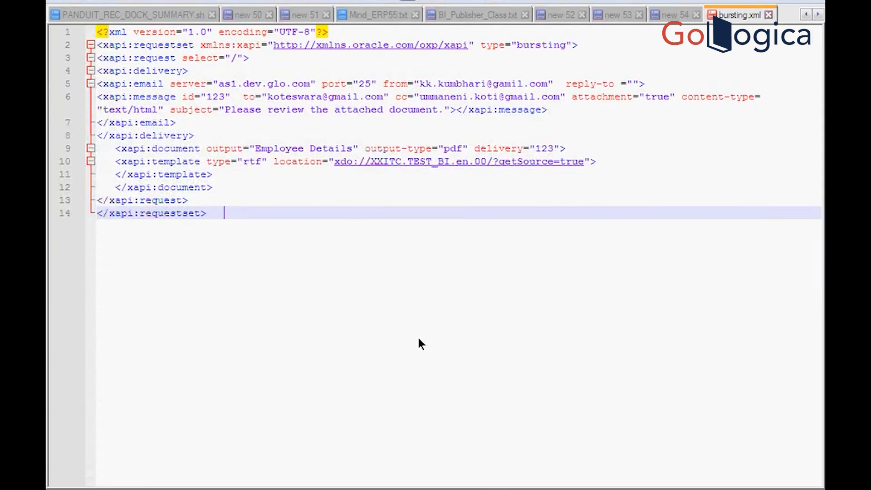
{"action": "left_click", "coordinate": [296, 486]}
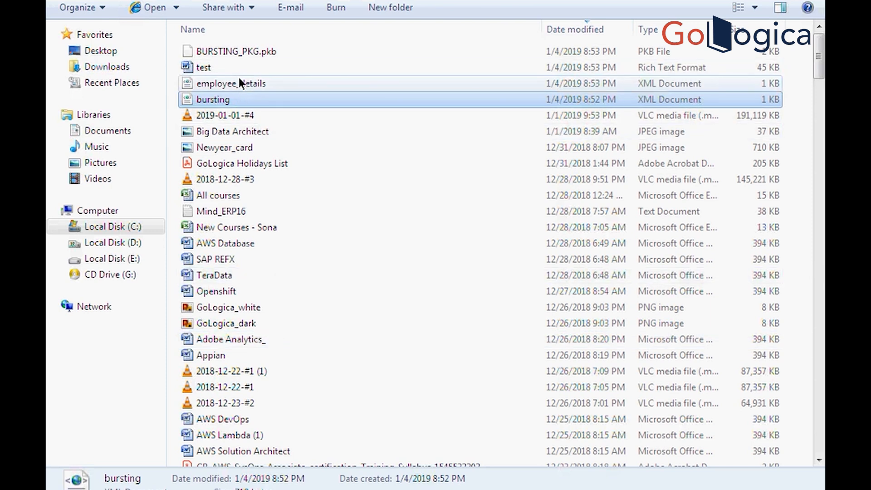
- Open BURSTING_PKG.pkb with Edit with Notepad++ and place the caret in the procedure body
{"action": "right_click", "coordinate": [227, 55]}
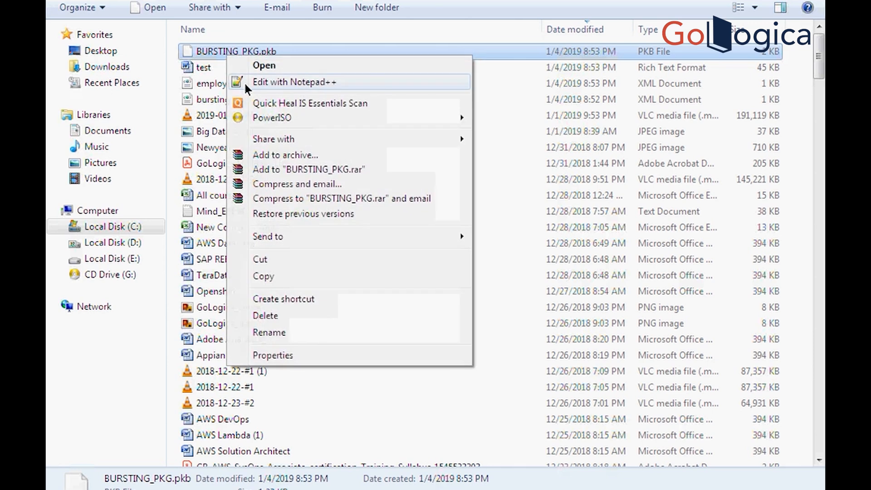
{"action": "left_click", "coordinate": [244, 81]}
{"action": "left_click", "coordinate": [255, 166]}
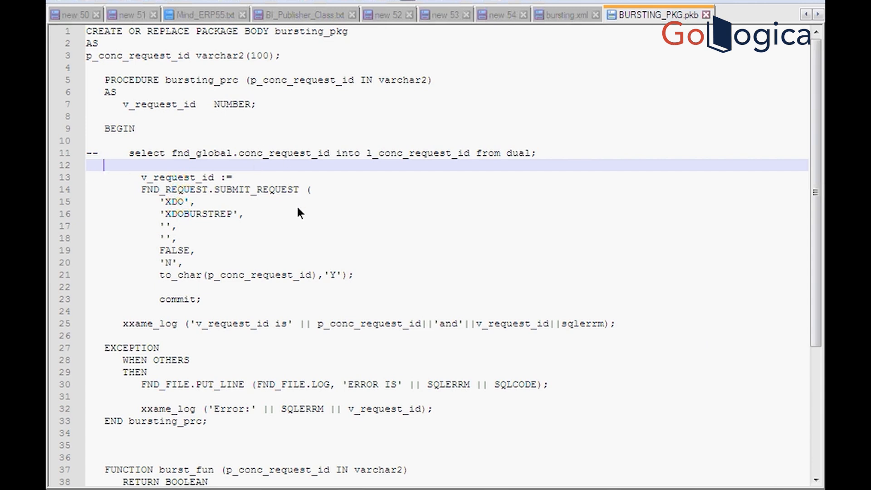
- Scroll to the end of the bursting_pkg body and back, then select the name bursting_pkg
{"action": "key", "text": "Down"}
{"action": "key", "text": "Down"}
{"action": "key", "text": "Down"}
{"action": "key", "text": "Down"}
{"action": "key", "text": "Down"}
{"action": "key", "text": "Down"}
{"action": "key", "text": "Down"}
{"action": "key", "text": "Down"}
{"action": "key", "text": "Down"}
{"action": "key", "text": "Down"}
{"action": "key", "text": "Down"}
{"action": "key", "text": "Down"}
{"action": "key", "text": "Down"}
{"action": "key", "text": "Down"}
{"action": "key", "text": "Down"}
{"action": "key", "text": "Down"}
{"action": "key", "text": "Down"}
{"action": "key", "text": "Down"}
{"action": "key", "text": "Down"}
{"action": "key", "text": "Down"}
{"action": "key", "text": "End"}
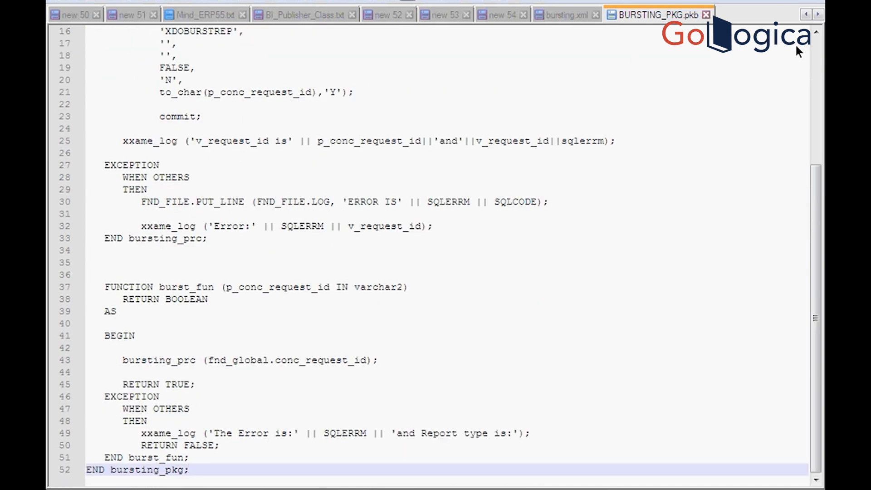
{"action": "left_click", "coordinate": [821, 78]}
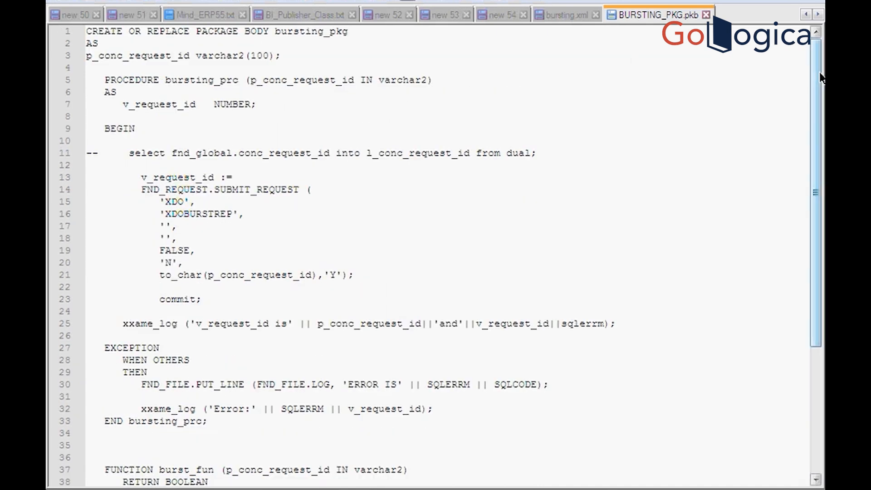
{"action": "left_click", "coordinate": [484, 117]}
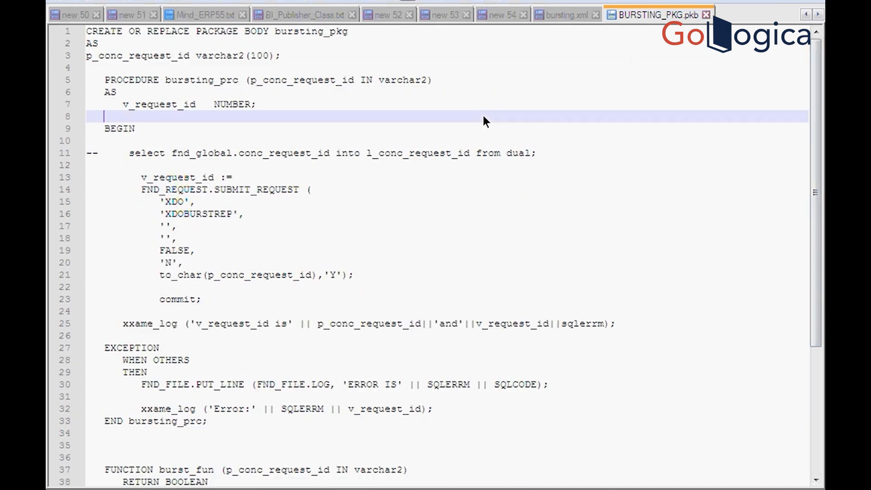
{"action": "double_click", "coordinate": [303, 31]}
{"action": "key", "text": "alt+Tab"}
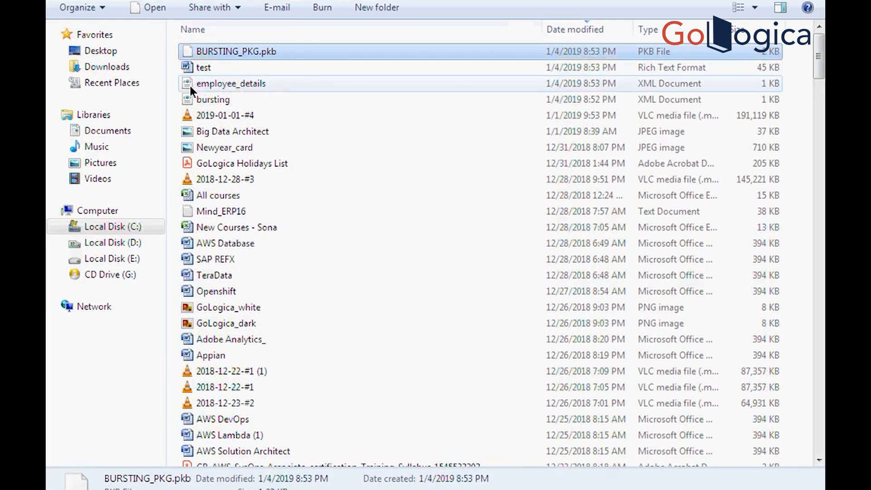
- Open employee_details in Notepad++ and select its afterReport dataTrigger line
{"action": "left_click", "coordinate": [215, 89]}
{"action": "right_click", "coordinate": [215, 89]}
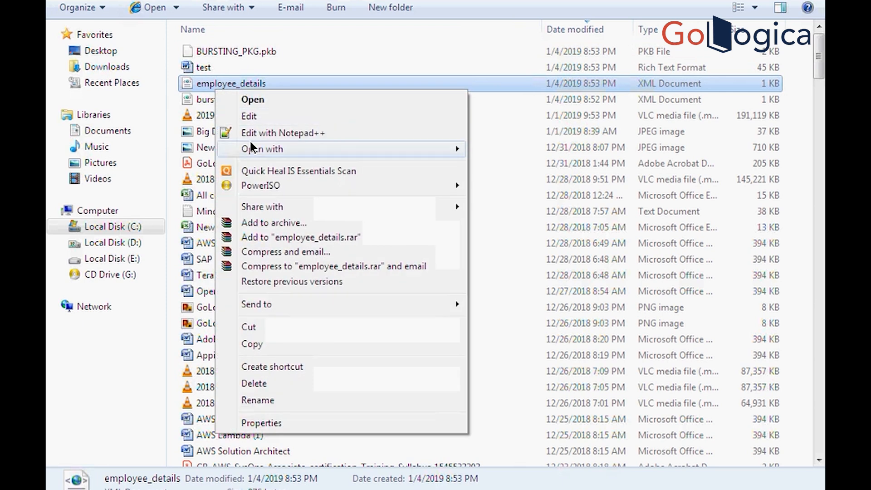
{"action": "left_click", "coordinate": [271, 133]}
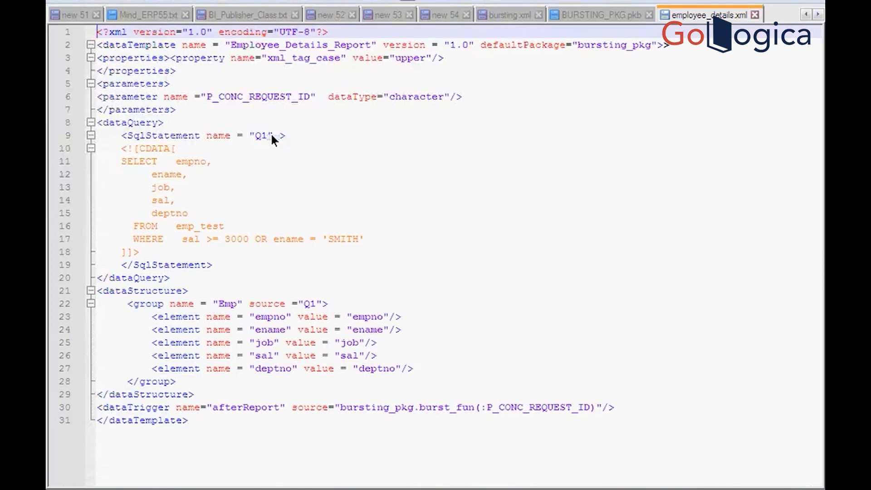
{"action": "left_click", "coordinate": [276, 202]}
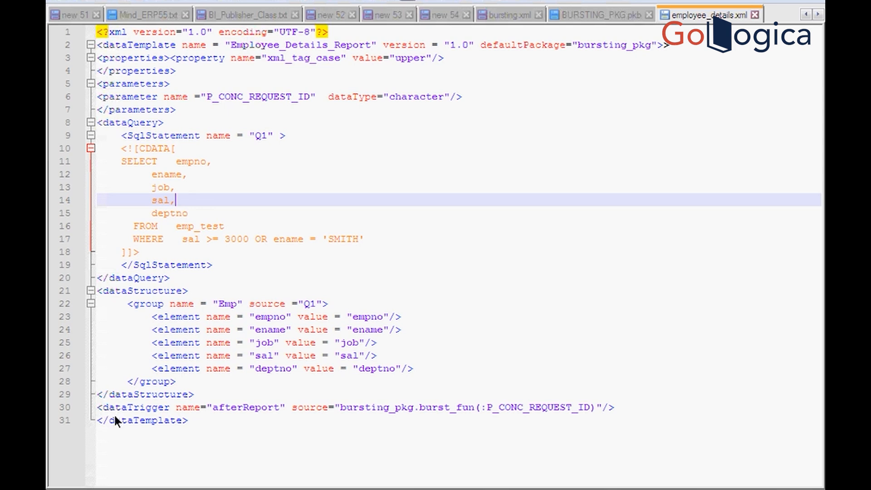
{"action": "left_click", "coordinate": [97, 405]}
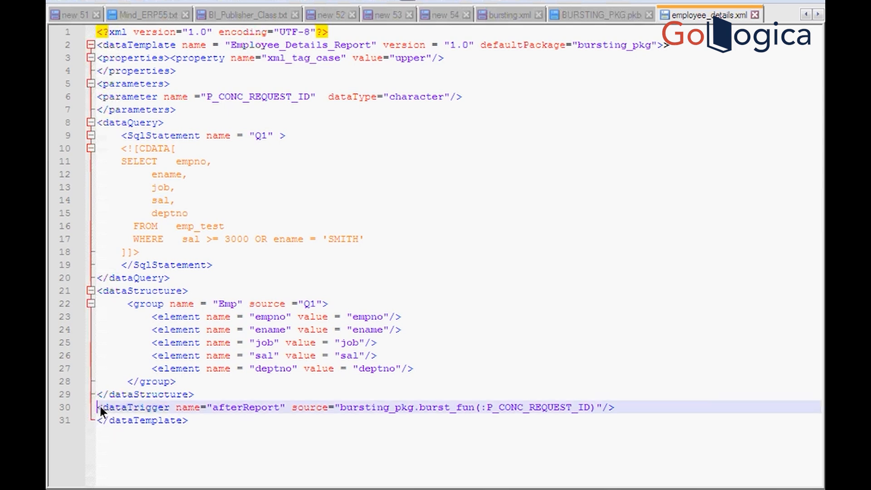
{"action": "key", "text": "shift+Down"}
{"action": "key", "text": "ctrl+c"}
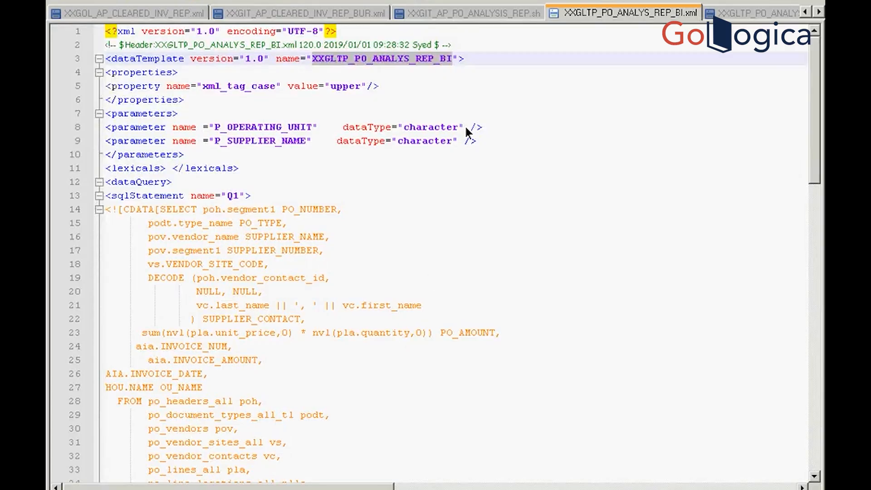
- Paste the afterReport dataTrigger line after </dataStructure> as line 97
{"action": "left_click", "coordinate": [467, 131]}
{"action": "key", "text": "Down"}
{"action": "key", "text": "Down"}
{"action": "key", "text": "Down"}
{"action": "key", "text": "Down"}
{"action": "key", "text": "Down"}
{"action": "key", "text": "Down"}
{"action": "key", "text": "Down"}
{"action": "key", "text": "Down"}
{"action": "key", "text": "Down"}
{"action": "key", "text": "Down"}
{"action": "key", "text": "Down"}
{"action": "key", "text": "Down"}
{"action": "key", "text": "Down"}
{"action": "key", "text": "Down"}
{"action": "key", "text": "Down"}
{"action": "key", "text": "Down"}
{"action": "key", "text": "Down"}
{"action": "key", "text": "Down"}
{"action": "key", "text": "Down"}
{"action": "key", "text": "Down"}
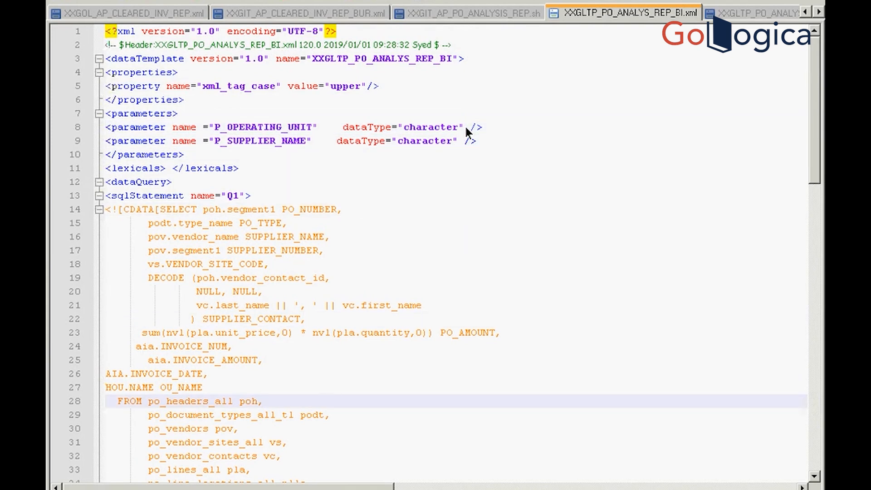
{"action": "key", "text": "Down"}
{"action": "key", "text": "Down"}
{"action": "key", "text": "Down"}
{"action": "key", "text": "Down"}
{"action": "key", "text": "Down"}
{"action": "key", "text": "Down"}
{"action": "key", "text": "Down"}
{"action": "key", "text": "Down"}
{"action": "key", "text": "Down"}
{"action": "key", "text": "Down"}
{"action": "key", "text": "Down"}
{"action": "key", "text": "Down"}
{"action": "key", "text": "Down"}
{"action": "key", "text": "Down"}
{"action": "key", "text": "Down"}
{"action": "key", "text": "Down"}
{"action": "key", "text": "Down"}
{"action": "key", "text": "Down"}
{"action": "key", "text": "Down"}
{"action": "key", "text": "Down"}
{"action": "key", "text": "Down"}
{"action": "key", "text": "Down"}
{"action": "key", "text": "Down"}
{"action": "key", "text": "Down"}
{"action": "key", "text": "Down"}
{"action": "key", "text": "Down"}
{"action": "key", "text": "Down"}
{"action": "key", "text": "Down"}
{"action": "key", "text": "Down"}
{"action": "key", "text": "Down"}
{"action": "key", "text": "Down"}
{"action": "key", "text": "Down"}
{"action": "key", "text": "Down"}
{"action": "key", "text": "Down"}
{"action": "key", "text": "Down"}
{"action": "key", "text": "Down"}
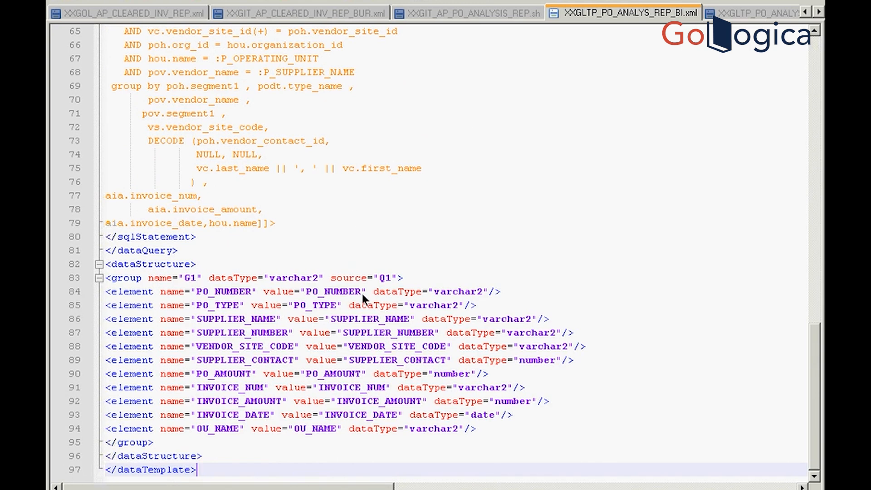
{"action": "left_click", "coordinate": [212, 452]}
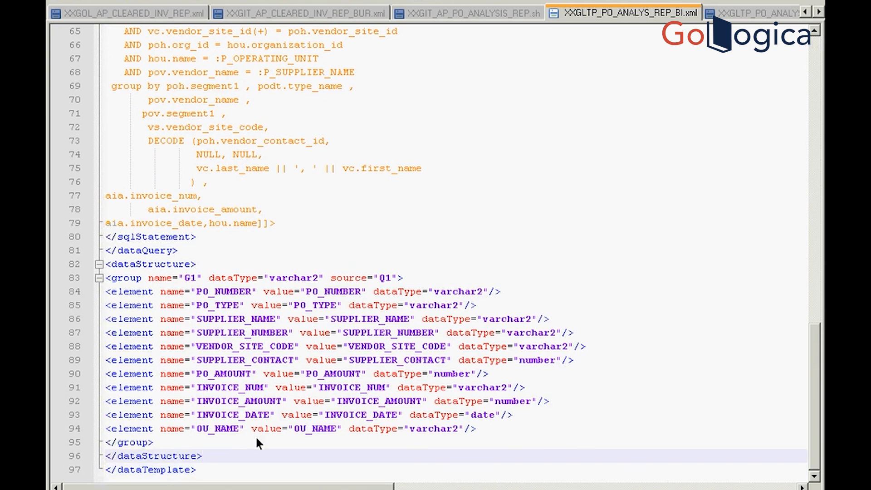
{"action": "key", "text": "Return"}
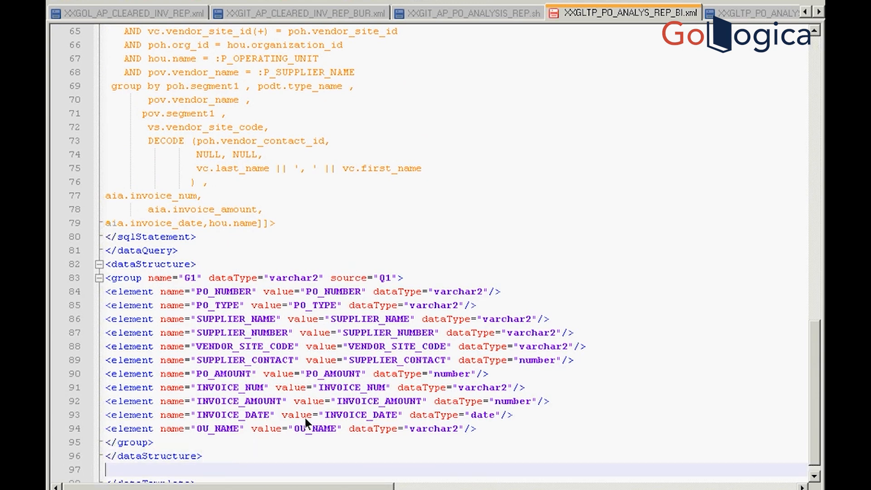
{"action": "key", "text": "ctrl+v"}
{"action": "key", "text": "BackSpace"}
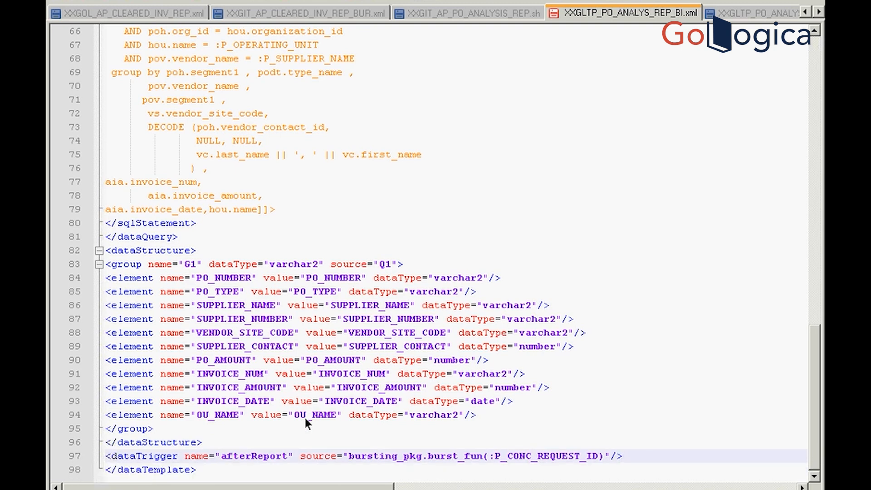
- Highlight bursting_pkg, burst_fun and P_CONC_REQUEST_ID in the new trigger line
{"action": "double_click", "coordinate": [378, 457]}
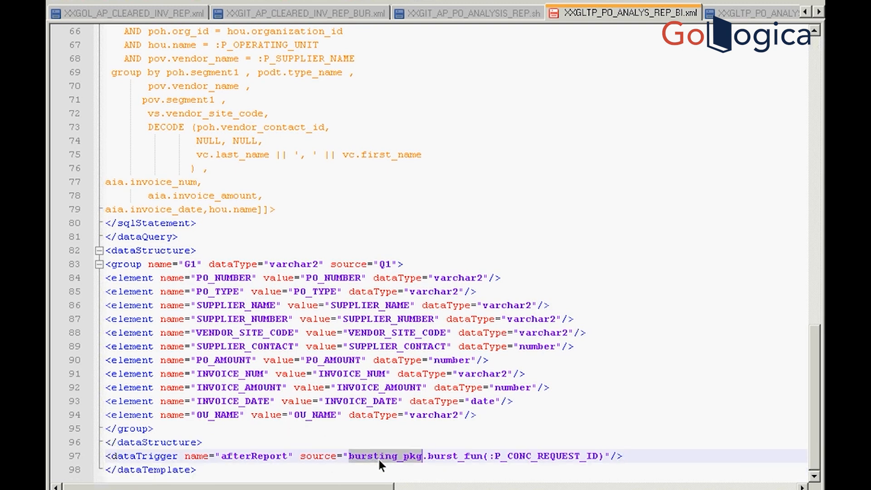
{"action": "double_click", "coordinate": [454, 455]}
{"action": "double_click", "coordinate": [523, 457]}
{"action": "key", "text": "ctrl+c"}
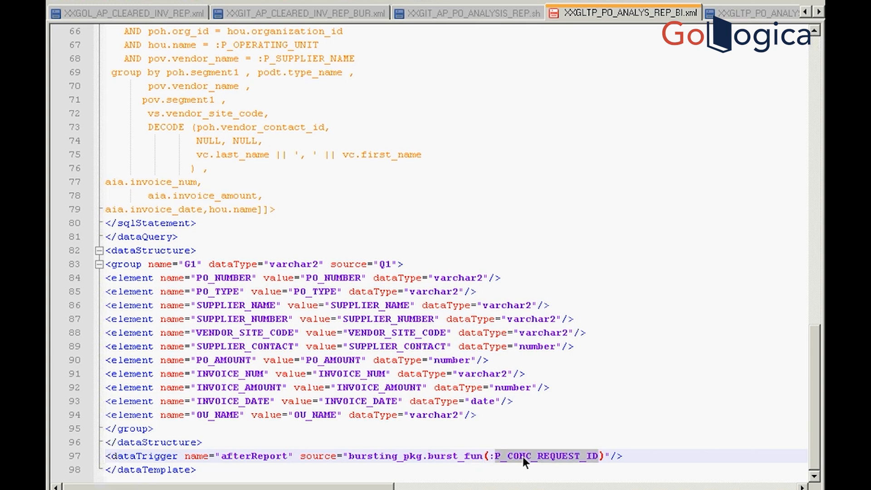
- Duplicate the P_SUPPLIER_NAME parameter line onto a new line 10
{"action": "scroll", "coordinate": [820, 120], "scroll_direction": "up", "scroll_amount": 20}
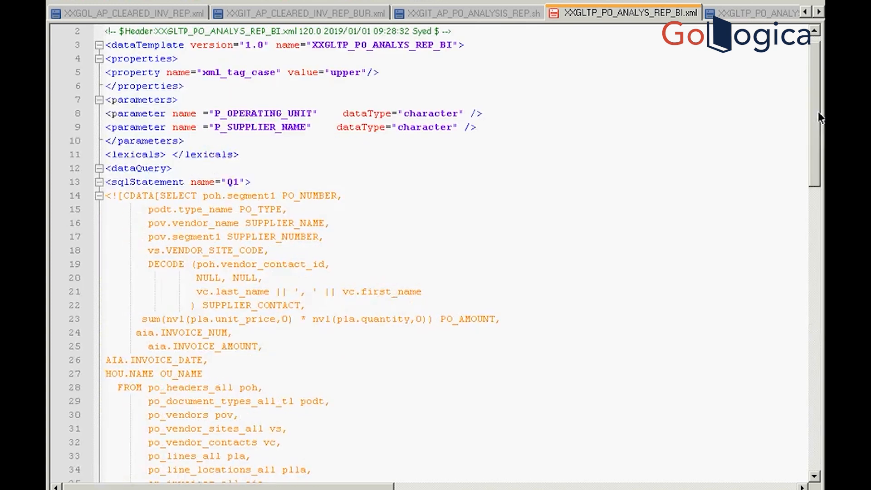
{"action": "left_click", "coordinate": [498, 131]}
{"action": "key", "text": "Return"}
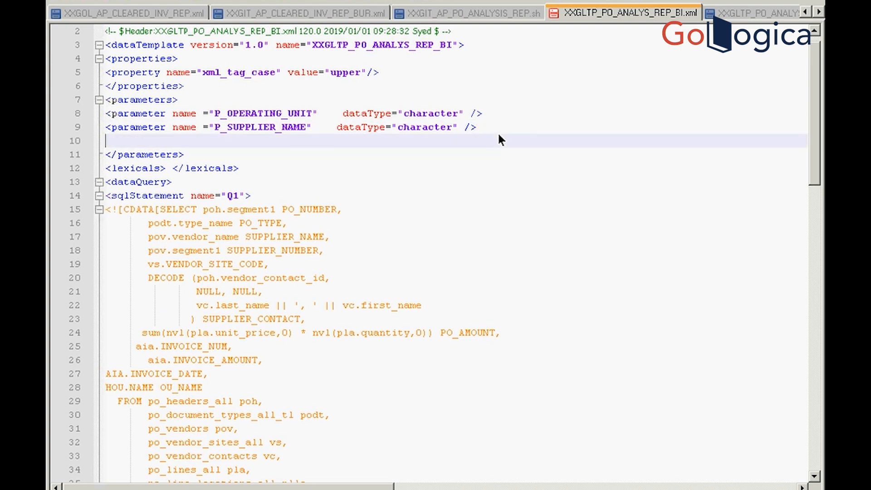
{"action": "key", "text": "ctrl+v"}
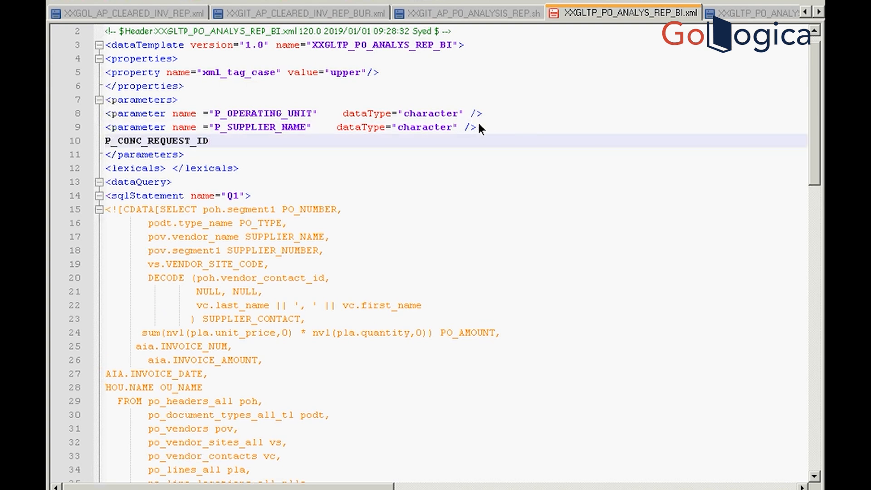
{"action": "left_click", "coordinate": [479, 124]}
{"action": "left_click_drag", "start_coordinate": [478, 123], "coordinate": [365, 125]}
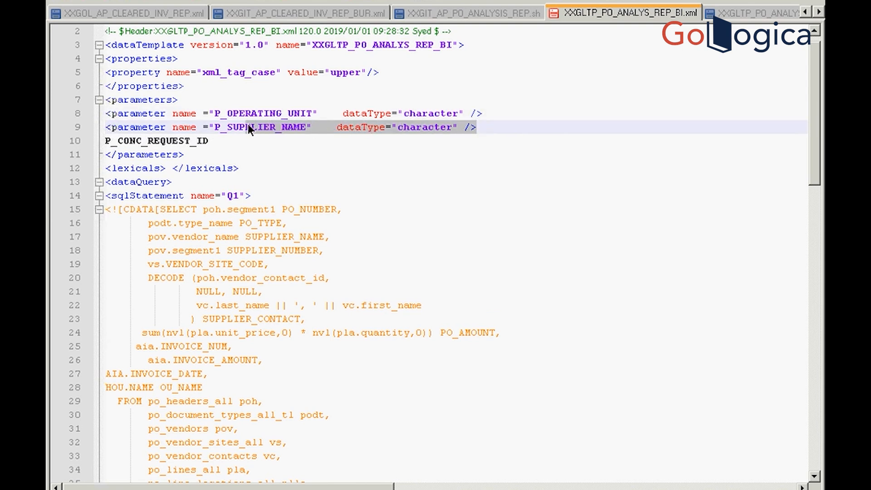
{"action": "left_click_drag", "start_coordinate": [195, 121], "coordinate": [107, 127]}
{"action": "key", "text": "ctrl+c"}
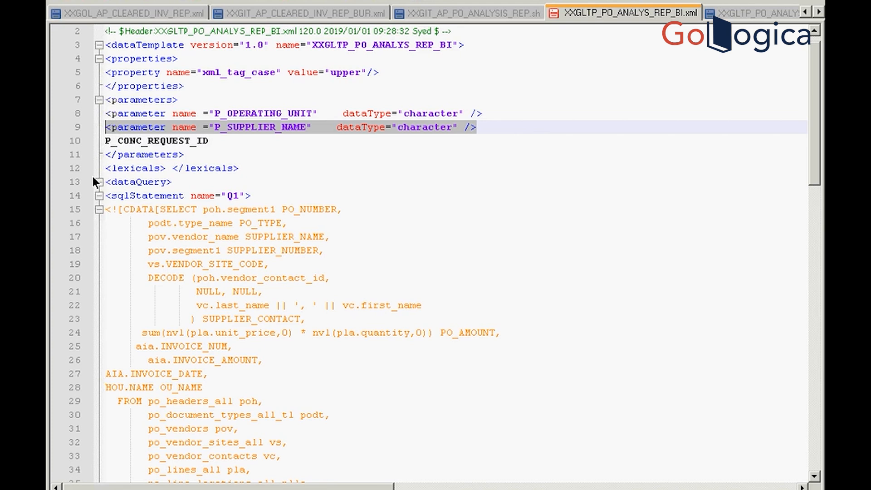
{"action": "key", "text": "Down"}
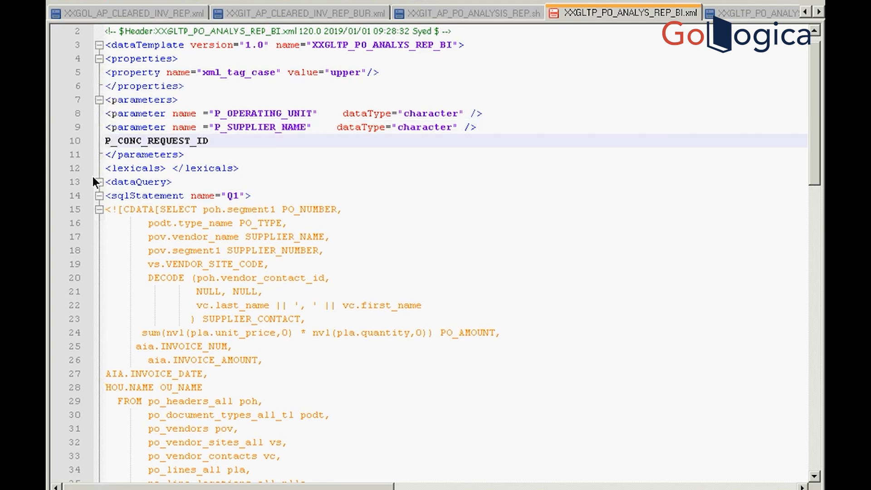
{"action": "key", "text": "ctrl+v"}
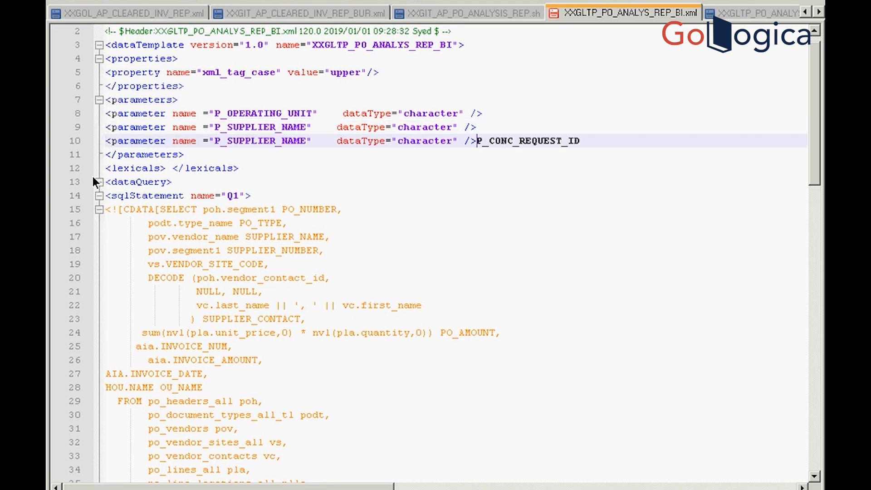
- Rename the line 10 parameter to P_CONC_REQUEST_ID, keeping dataType character
{"action": "key", "text": "shift+Right"}
{"action": "key", "text": "shift+Right"}
{"action": "key", "text": "shift+Right"}
{"action": "key", "text": "shift+Right"}
{"action": "key", "text": "shift+Right"}
{"action": "key", "text": "shift+Right"}
{"action": "key", "text": "shift+Right"}
{"action": "key", "text": "shift+Right"}
{"action": "key", "text": "shift+Right"}
{"action": "key", "text": "shift+Right"}
{"action": "key", "text": "shift+Right"}
{"action": "key", "text": "shift+Right"}
{"action": "key", "text": "shift+Right"}
{"action": "key", "text": "shift+Right"}
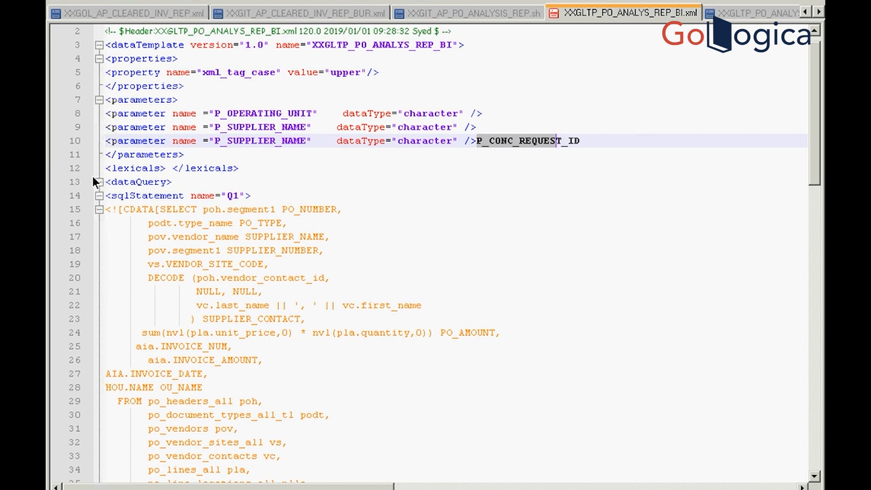
{"action": "key", "text": "shift+Right"}
{"action": "key", "text": "shift+Right"}
{"action": "key", "text": "shift+Right"}
{"action": "key", "text": "ctrl+c"}
{"action": "key", "text": "Delete"}
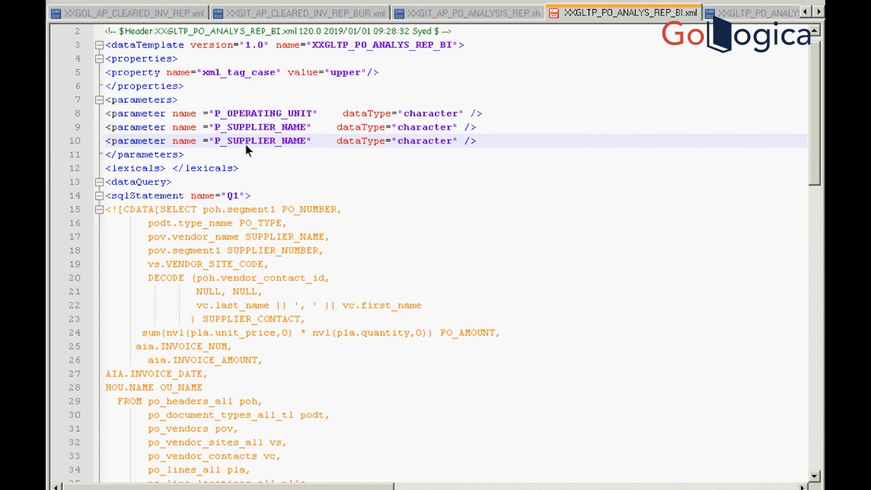
{"action": "key", "text": "ctrl+shift+Right"}
{"action": "key", "text": "shift+Left"}
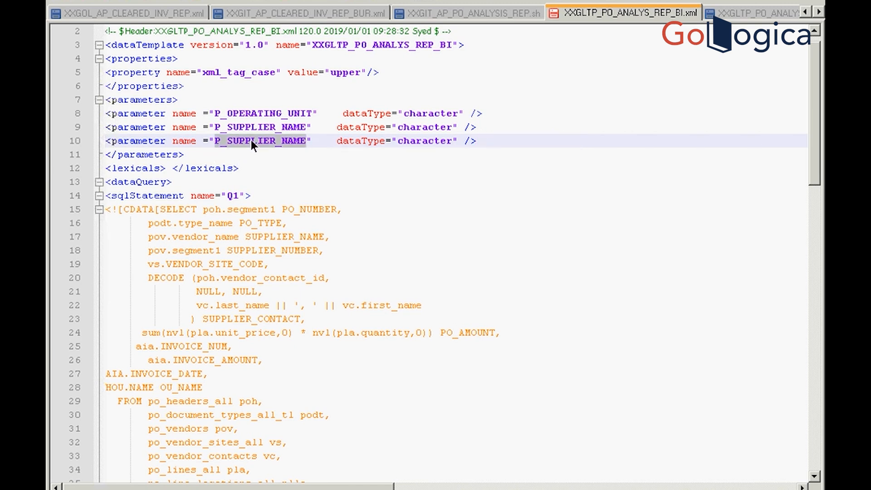
{"action": "key", "text": "ctrl+v"}
{"action": "left_click", "coordinate": [306, 172]}
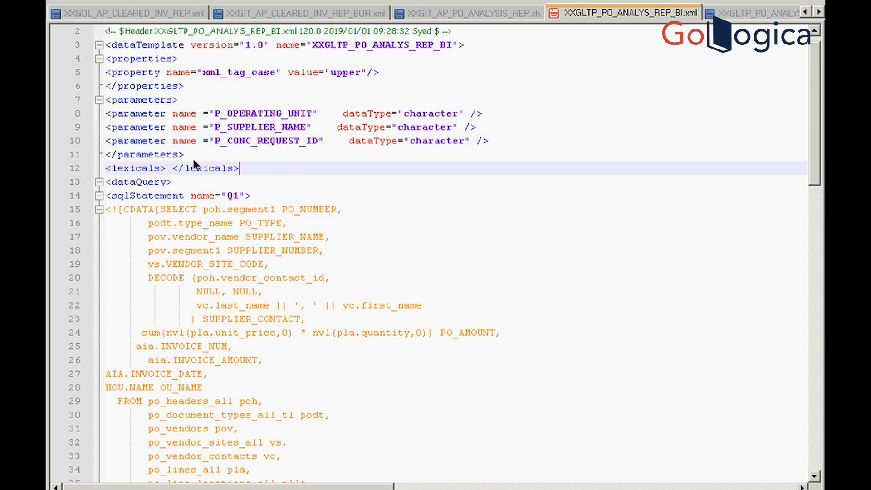
{"action": "double_click", "coordinate": [266, 138]}
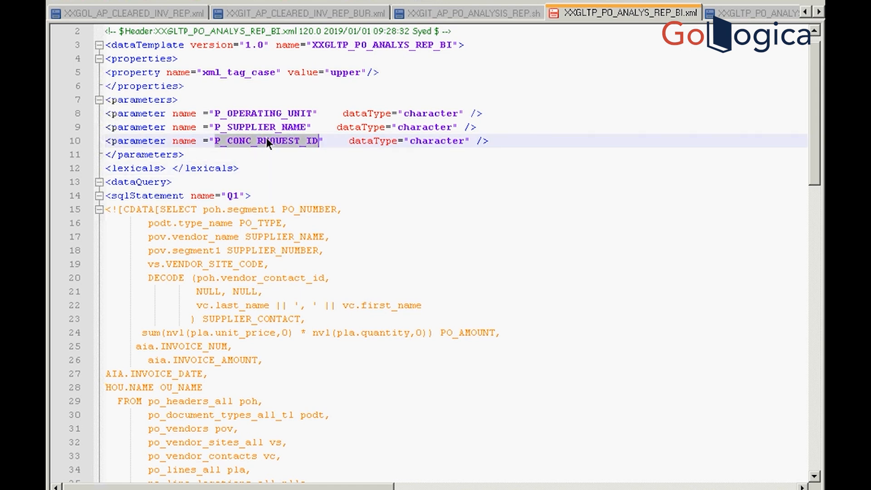
{"action": "key", "text": "Down"}
{"action": "key", "text": "Down"}
{"action": "key", "text": "Down"}
{"action": "key", "text": "Down"}
{"action": "key", "text": "Down"}
{"action": "key", "text": "Down"}
{"action": "key", "text": "Down"}
{"action": "key", "text": "Down"}
{"action": "key", "text": "Down"}
{"action": "key", "text": "Down"}
{"action": "key", "text": "Down"}
{"action": "key", "text": "Down"}
{"action": "key", "text": "Down"}
{"action": "key", "text": "Down"}
{"action": "key", "text": "Down"}
{"action": "key", "text": "Down"}
{"action": "key", "text": "Down"}
{"action": "key", "text": "Down"}
{"action": "key", "text": "Down"}
{"action": "key", "text": "Down"}
{"action": "key", "text": "Down"}
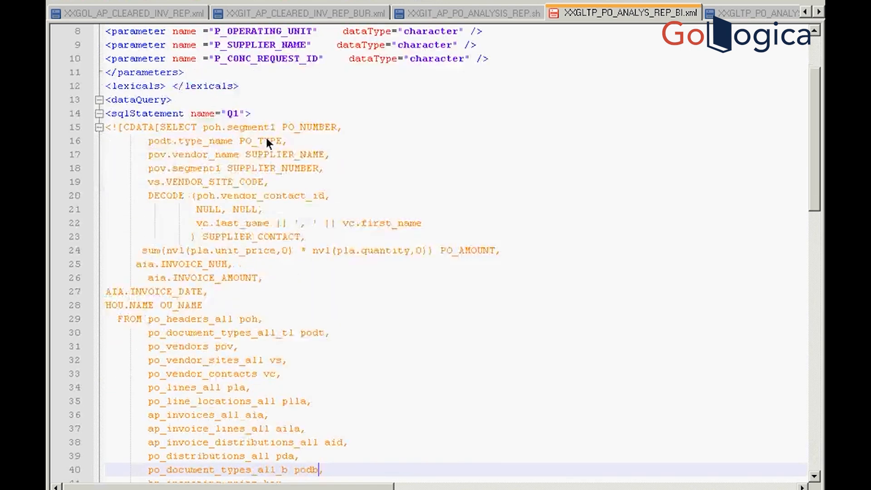
{"action": "key", "text": "Down"}
{"action": "key", "text": "Down"}
{"action": "key", "text": "Down"}
{"action": "key", "text": "Down"}
{"action": "key", "text": "Down"}
{"action": "key", "text": "Down"}
{"action": "key", "text": "Down"}
{"action": "key", "text": "Down"}
{"action": "key", "text": "Down"}
{"action": "key", "text": "Down"}
{"action": "key", "text": "Down"}
{"action": "key", "text": "Down"}
{"action": "key", "text": "Down"}
{"action": "key", "text": "Down"}
{"action": "key", "text": "Down"}
{"action": "key", "text": "Down"}
{"action": "key", "text": "Down"}
{"action": "key", "text": "Down"}
{"action": "key", "text": "Down"}
{"action": "key", "text": "Down"}
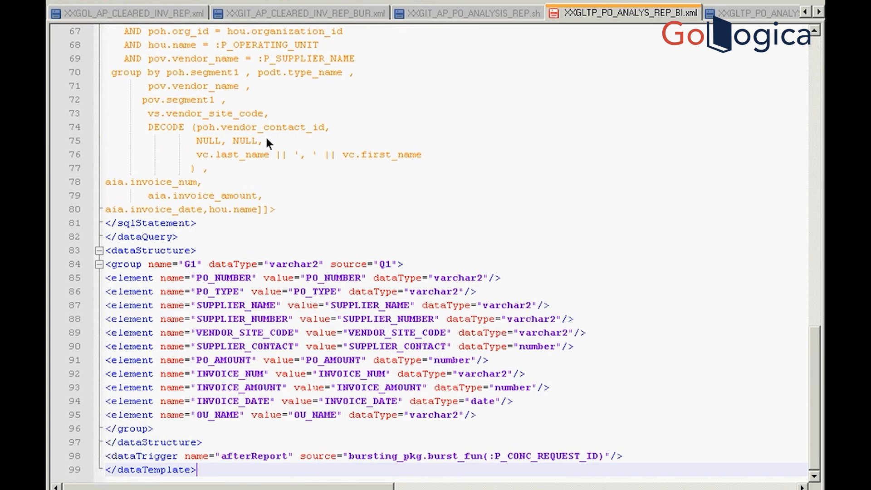
- Highlight the afterReport trigger, bursting_pkg and burst_fun in employee_details.xml's dataTrigger line
{"action": "left_click", "coordinate": [152, 456]}
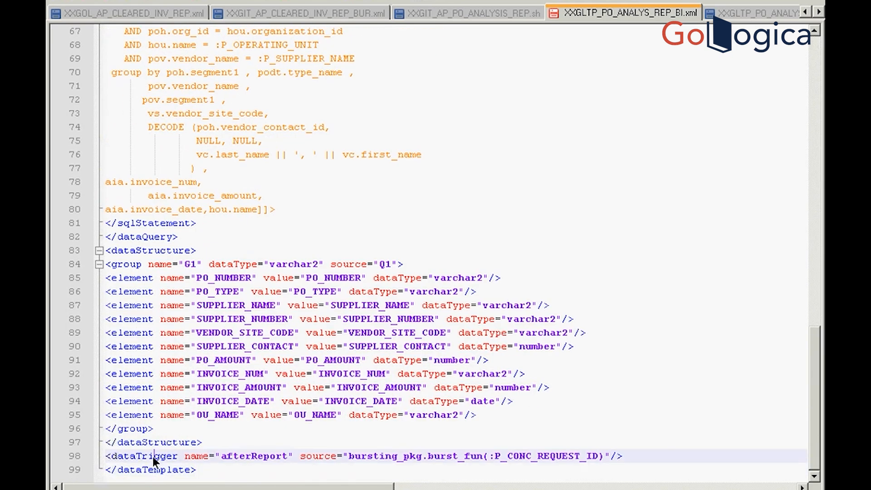
{"action": "double_click", "coordinate": [247, 456]}
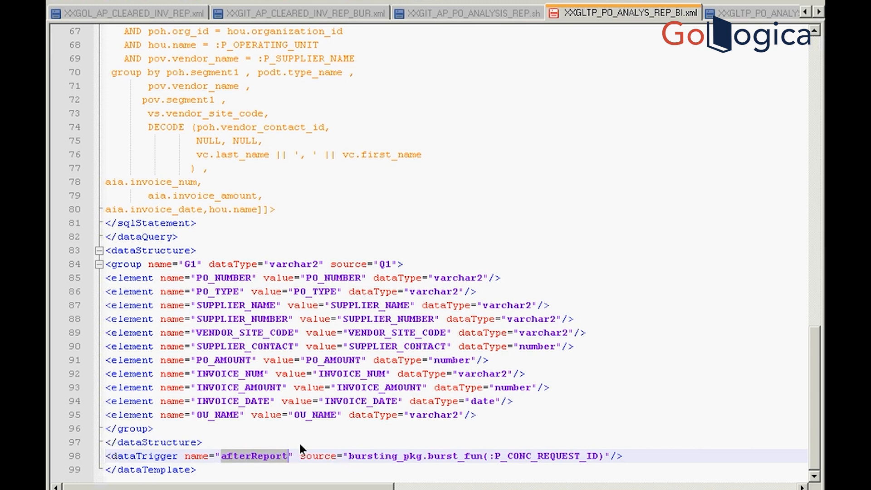
{"action": "double_click", "coordinate": [382, 457]}
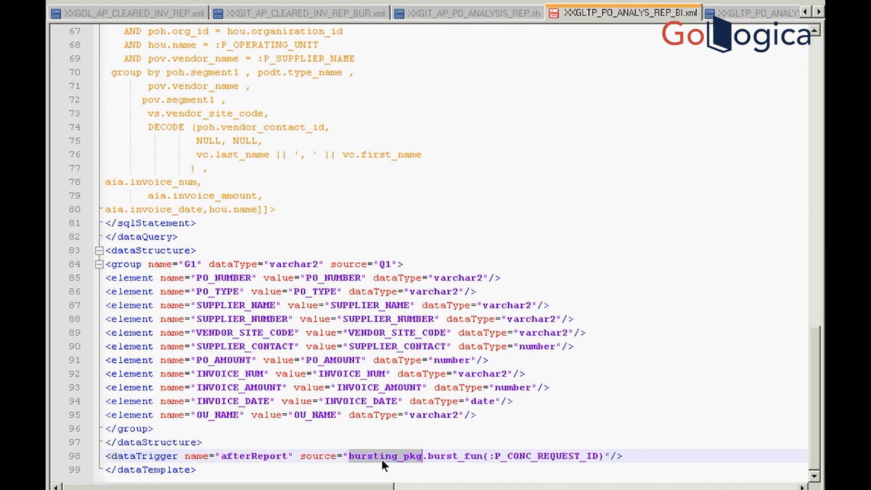
{"action": "double_click", "coordinate": [457, 454]}
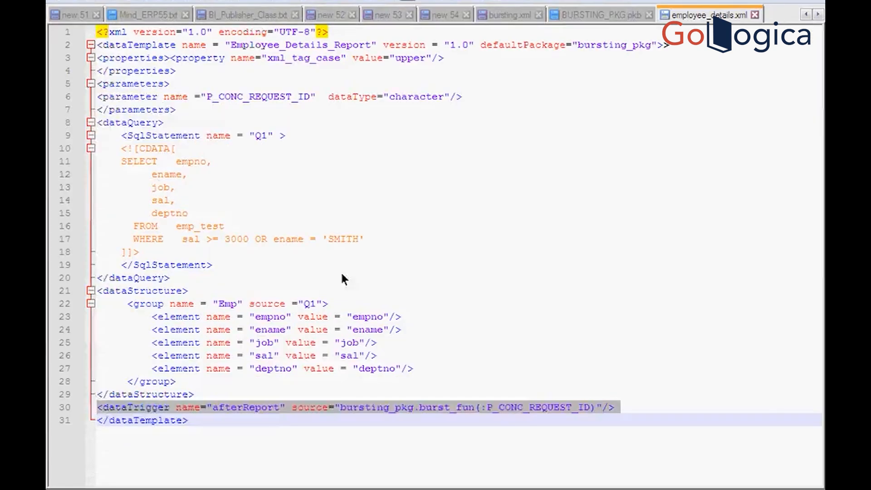
{"action": "left_click", "coordinate": [342, 276]}
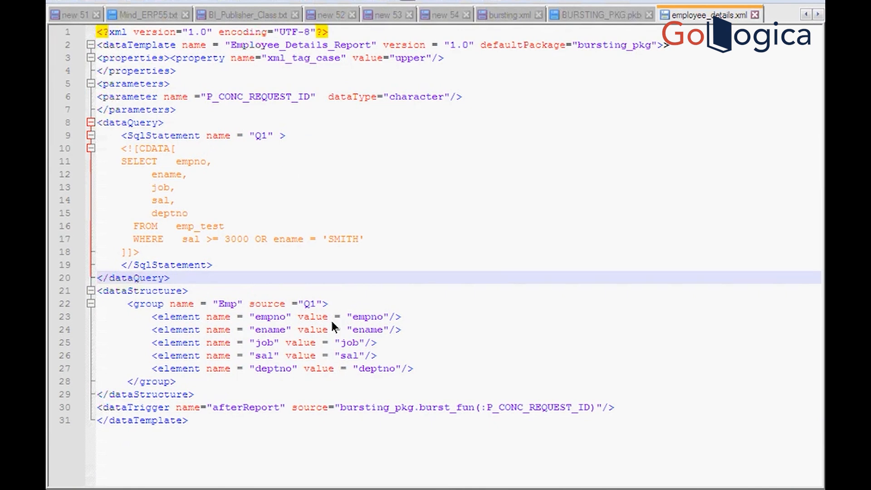
- Select all of BURSTING_PKG.pkb's package body and switch back to Toad on the remote desktop
{"action": "left_click", "coordinate": [512, 178]}
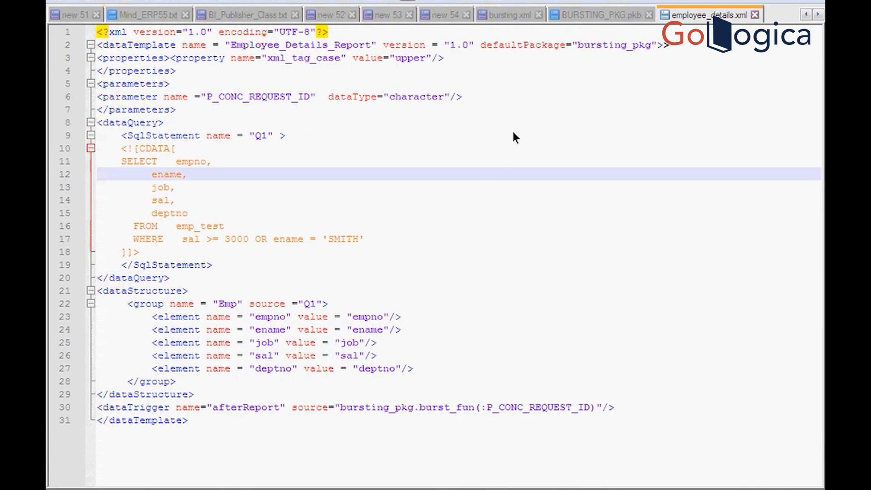
{"action": "left_click", "coordinate": [597, 18]}
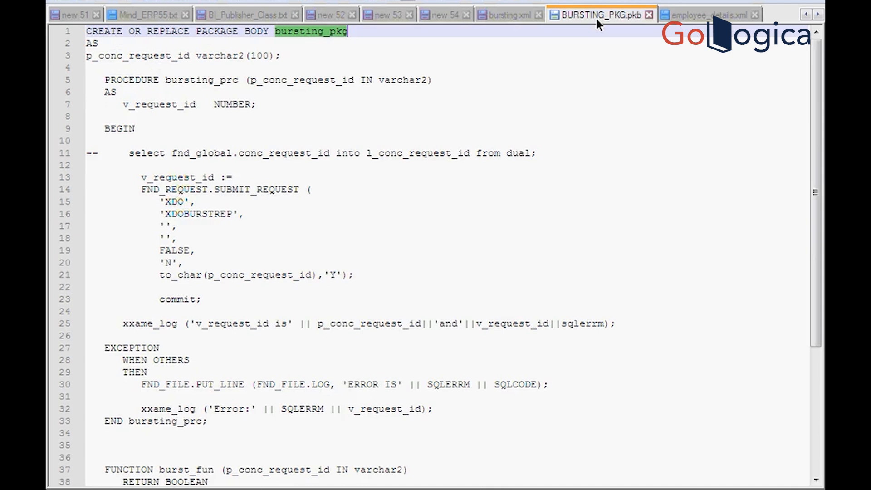
{"action": "left_click", "coordinate": [451, 149]}
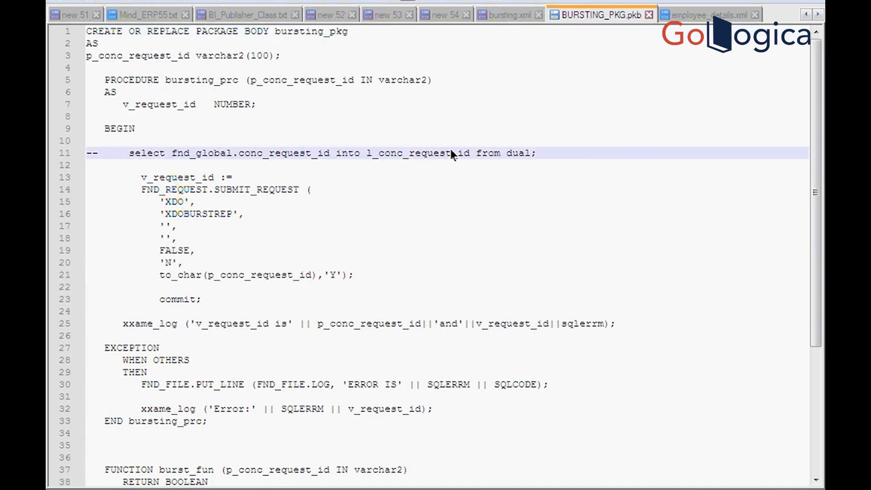
{"action": "key", "text": "Down"}
{"action": "key", "text": "Down"}
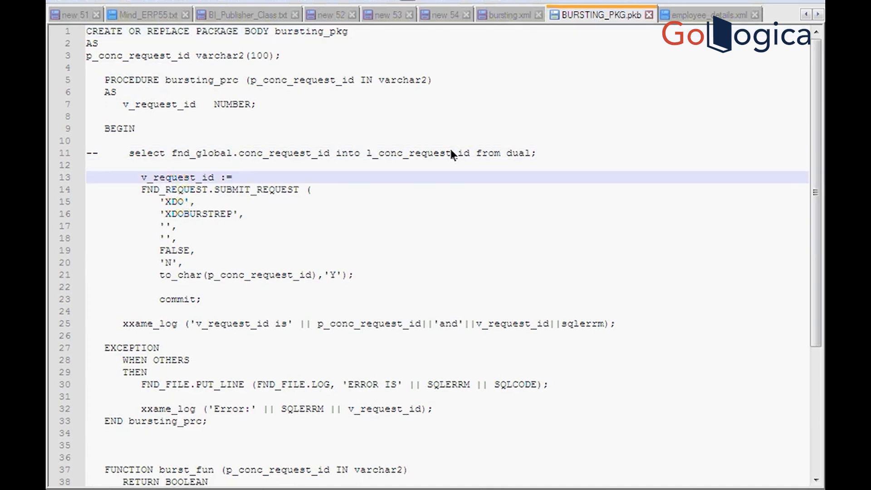
{"action": "key", "text": "ctrl+a"}
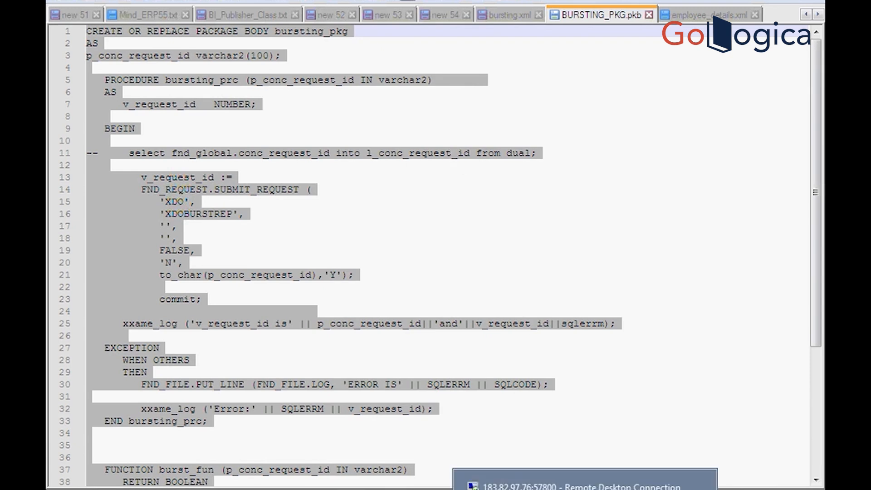
{"action": "left_click", "coordinate": [584, 482]}
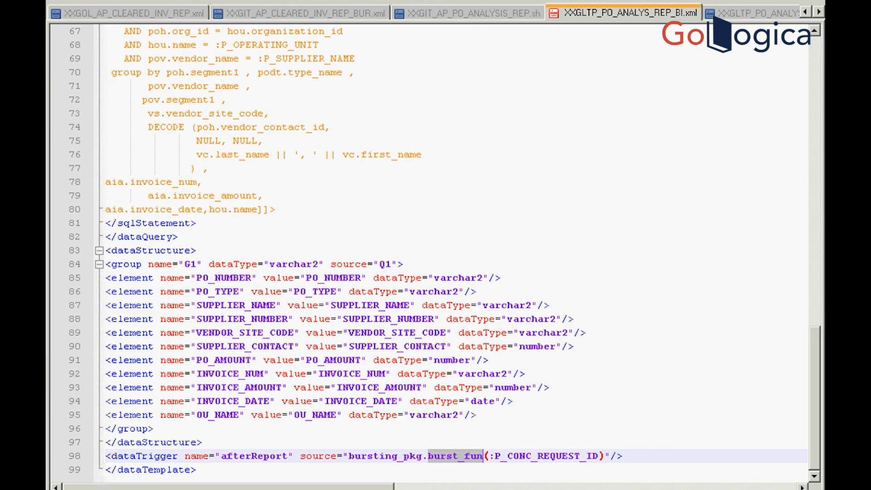
{"action": "left_click", "coordinate": [315, 489]}
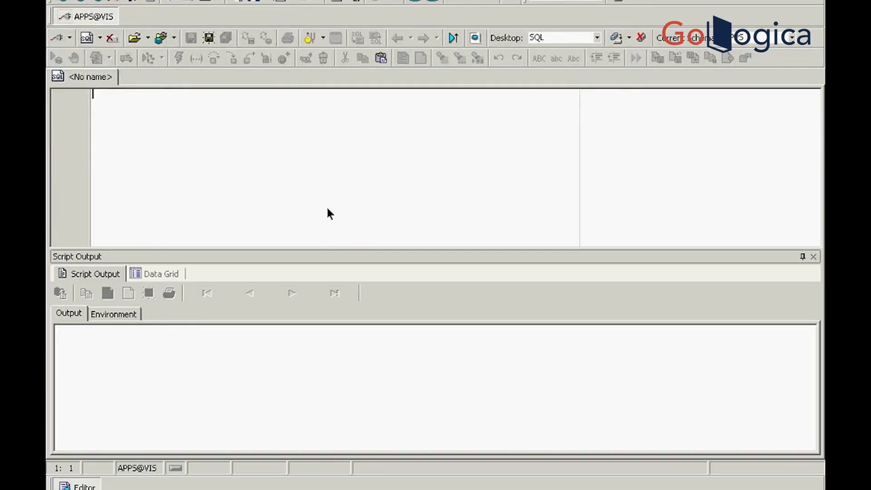
- Paste the bursting_pkg package body and confirm via F4 that the object doesn't exist yet
{"action": "key", "text": "ctrl+v"}
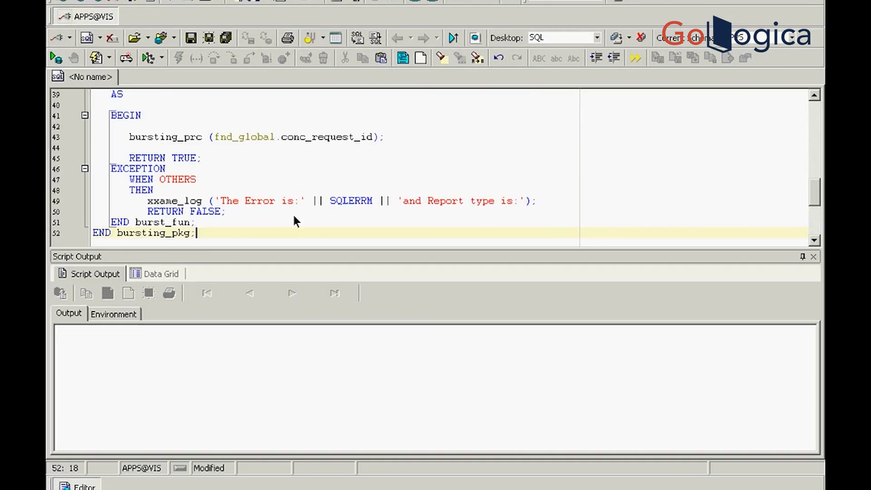
{"action": "left_click", "coordinate": [148, 231]}
{"action": "key", "text": "F4"}
{"action": "left_click", "coordinate": [425, 283]}
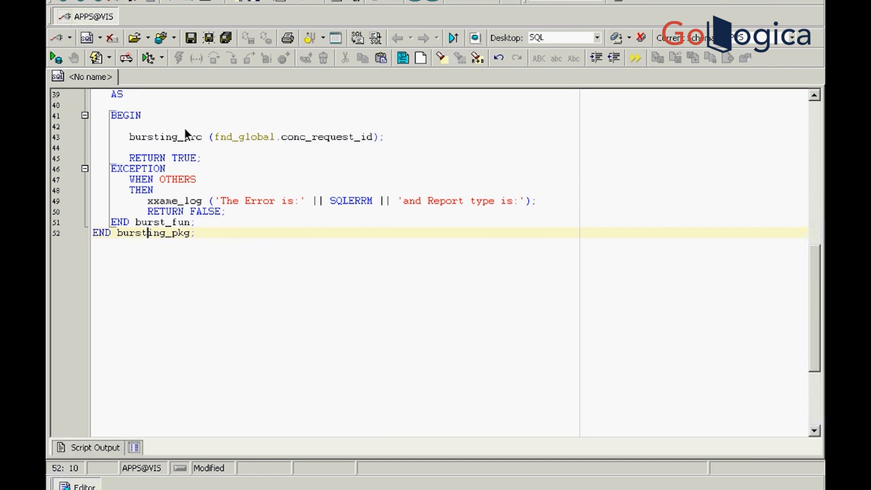
- Glance at the package file and bursting folder locally, then return to the Toad editor
{"action": "left_click", "coordinate": [816, 121]}
{"action": "left_click", "coordinate": [814, 107]}
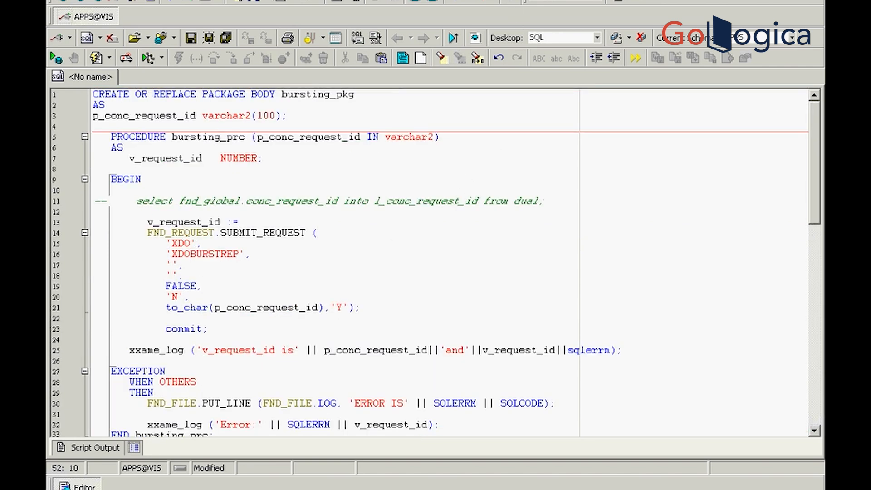
{"action": "key", "text": "alt+Tab"}
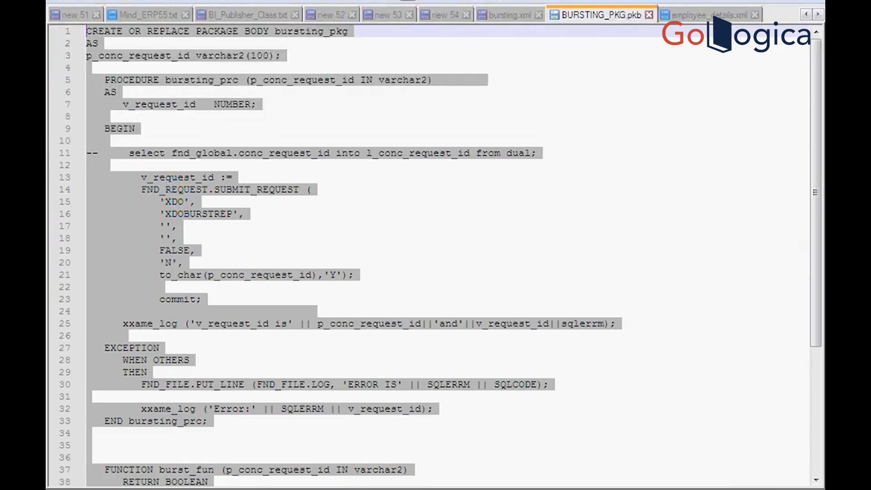
{"action": "key", "text": "alt+Tab"}
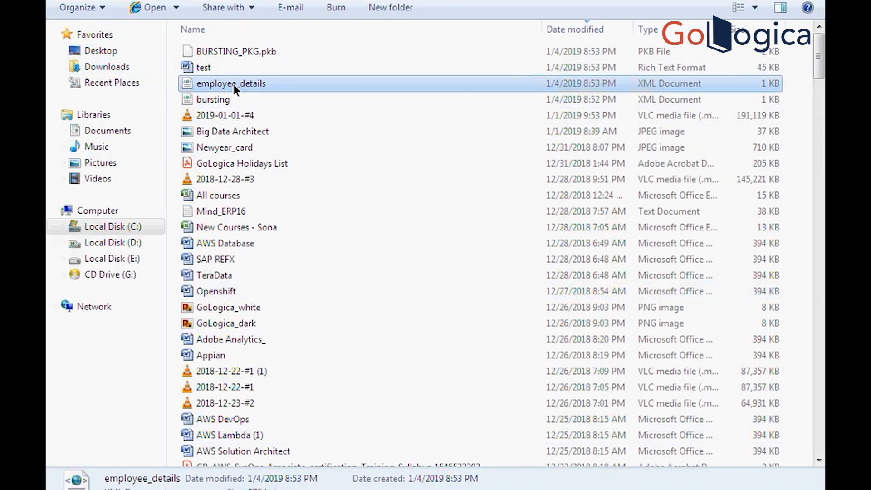
{"action": "left_click", "coordinate": [585, 489]}
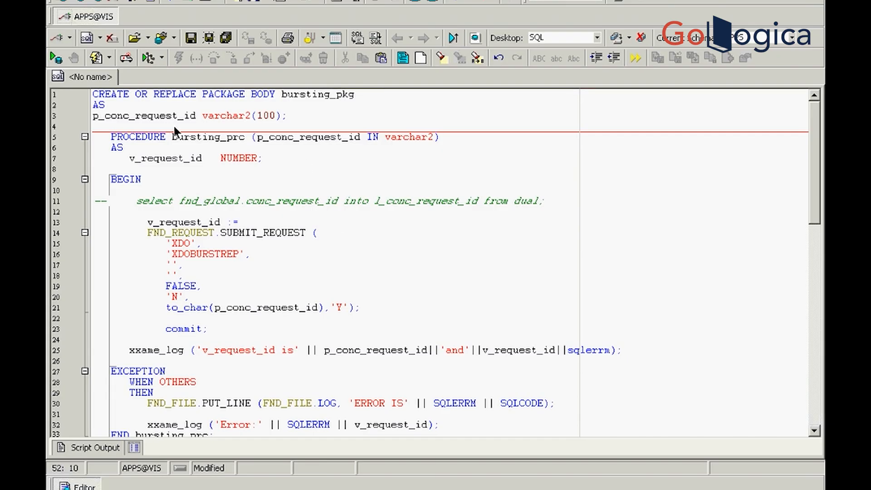
{"action": "left_click", "coordinate": [217, 105]}
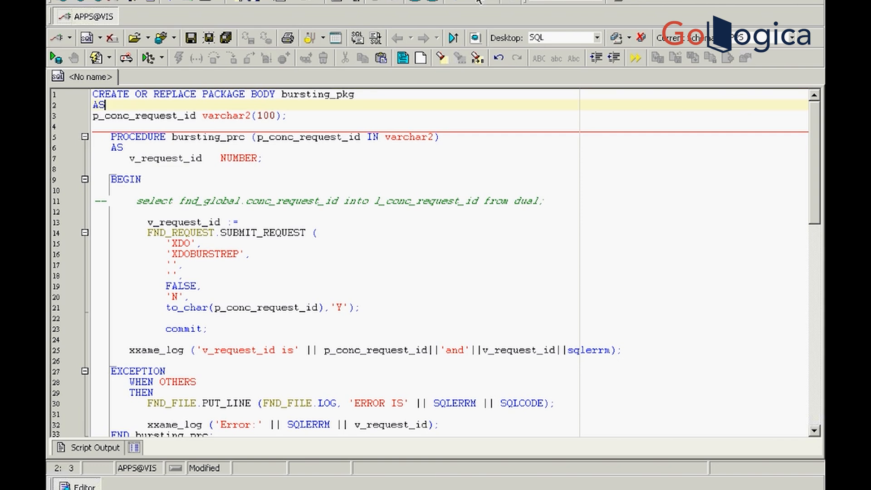
- Copy the package body's first six lines, through the bursting_prc header, into a new worksheet
{"action": "left_click", "coordinate": [88, 38]}
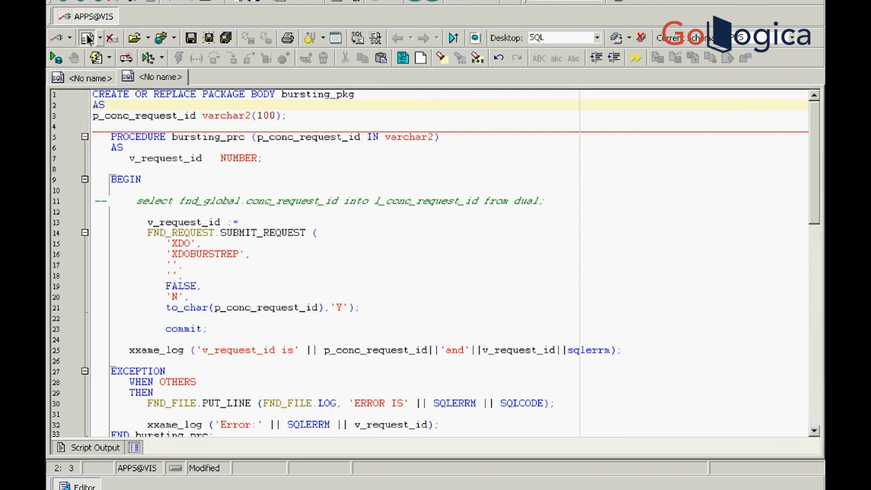
{"action": "left_click", "coordinate": [102, 78]}
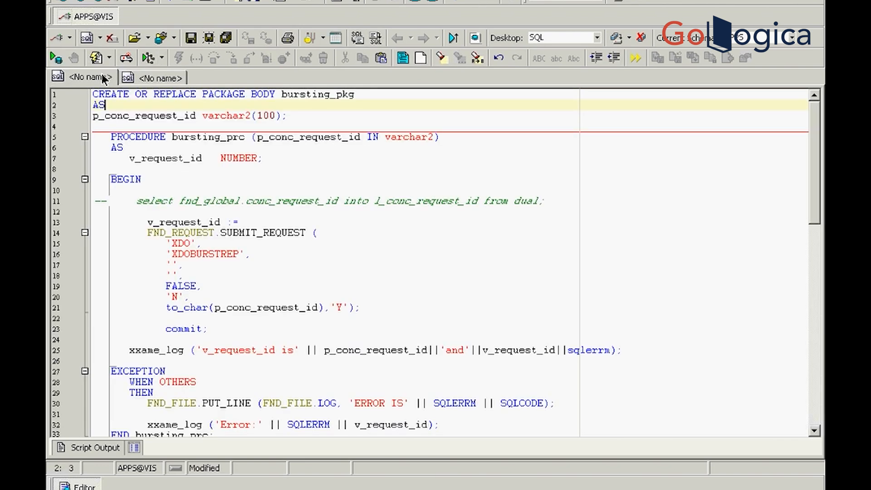
{"action": "key", "text": "ctrl+Home"}
{"action": "key", "text": "shift+Down"}
{"action": "key", "text": "shift+Down"}
{"action": "key", "text": "shift+Down"}
{"action": "key", "text": "shift+Down"}
{"action": "key", "text": "shift+Down"}
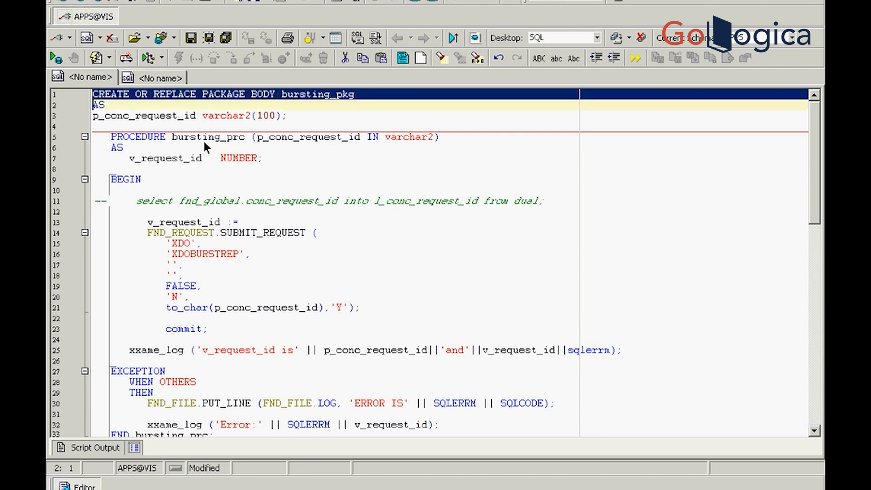
{"action": "key", "text": "shift+Down"}
{"action": "key", "text": "ctrl+c"}
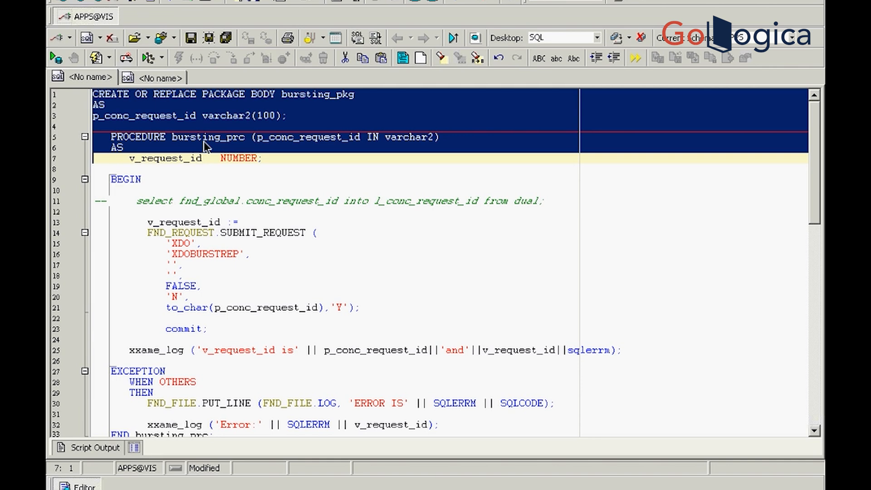
{"action": "left_click", "coordinate": [160, 78]}
{"action": "key", "text": "ctrl+v"}
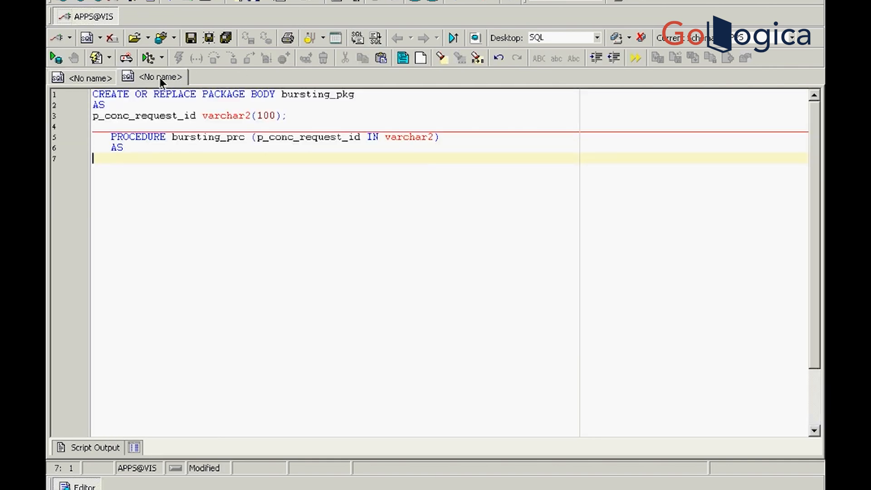
- Turn the copy into a spec: remove BODY, the p_conc_request_id global and AS, and add end
{"action": "double_click", "coordinate": [261, 95]}
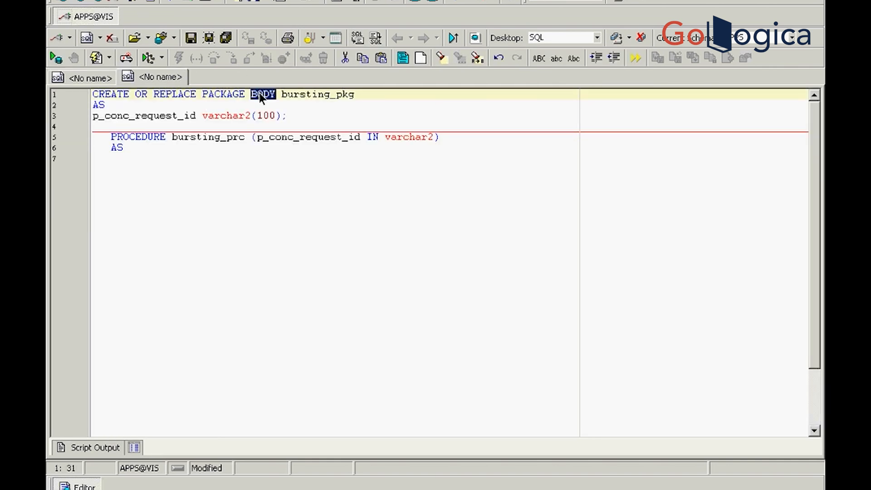
{"action": "key", "text": "BackSpace"}
{"action": "key", "text": "BackSpace"}
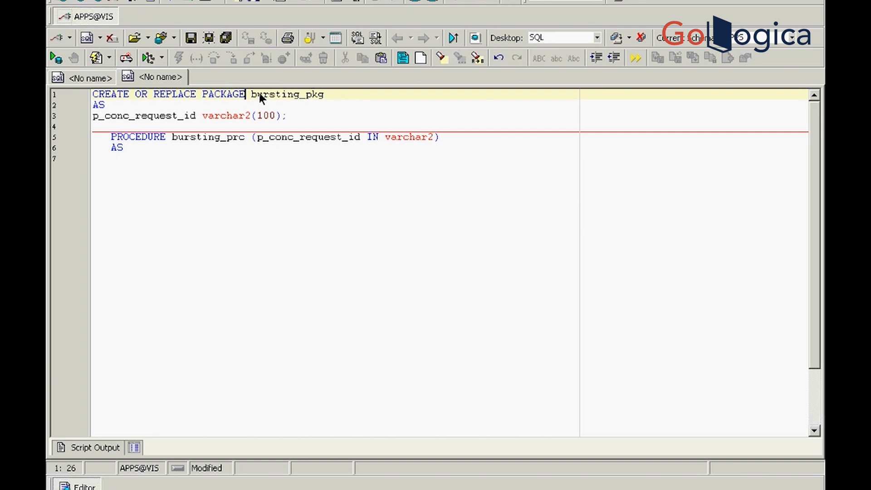
{"action": "left_click", "coordinate": [93, 117]}
{"action": "triple_click", "coordinate": [93, 117]}
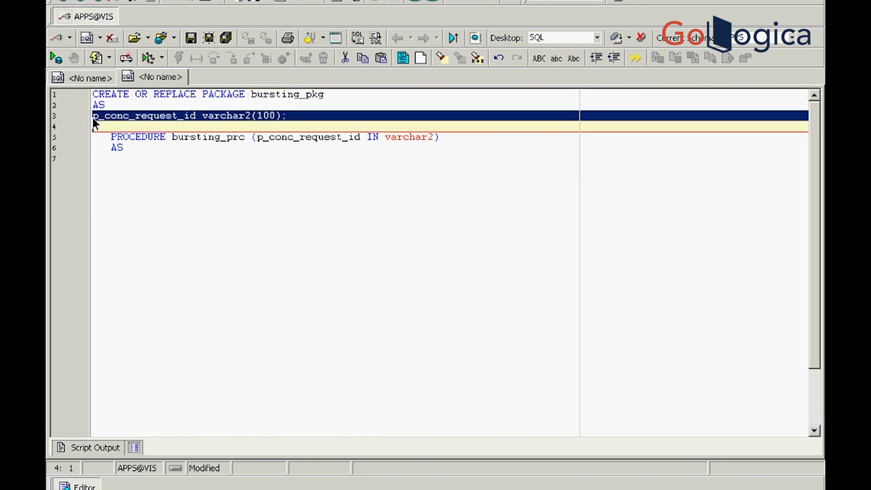
{"action": "key", "text": "Delete"}
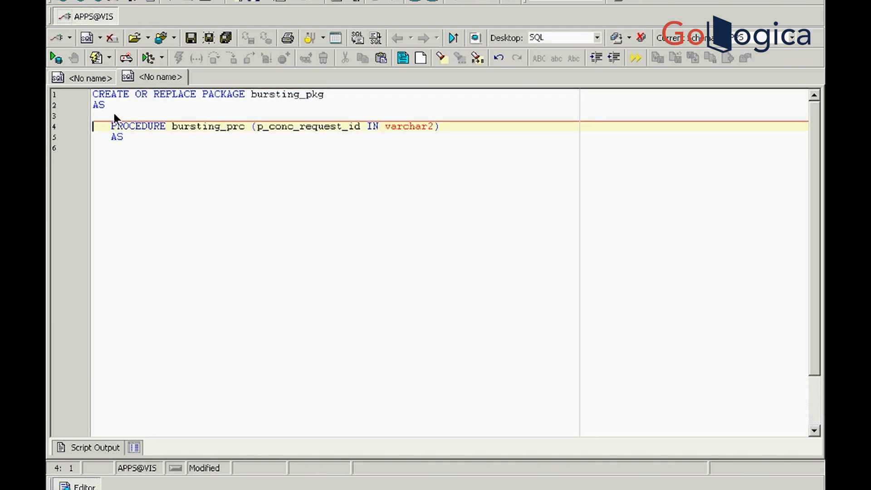
{"action": "left_click", "coordinate": [128, 141]}
{"action": "key", "text": "BackSpace"}
{"action": "key", "text": "BackSpace"}
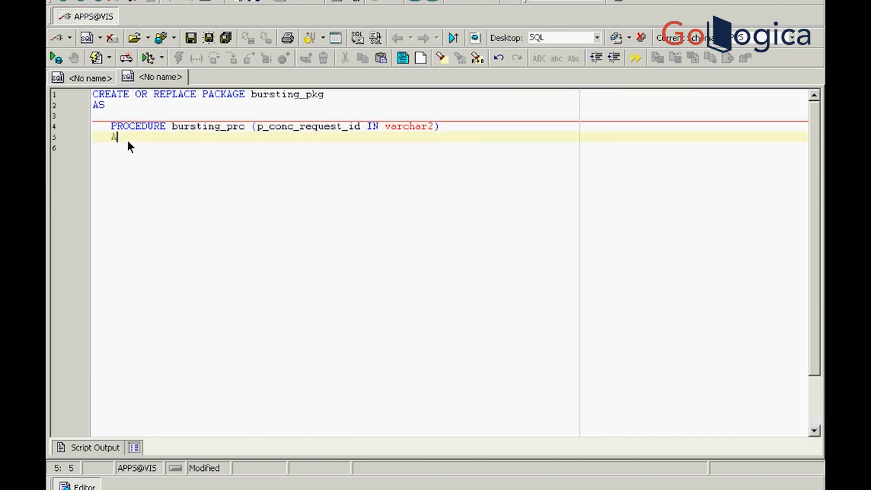
{"action": "key", "text": "Return"}
{"action": "key", "text": "Return"}
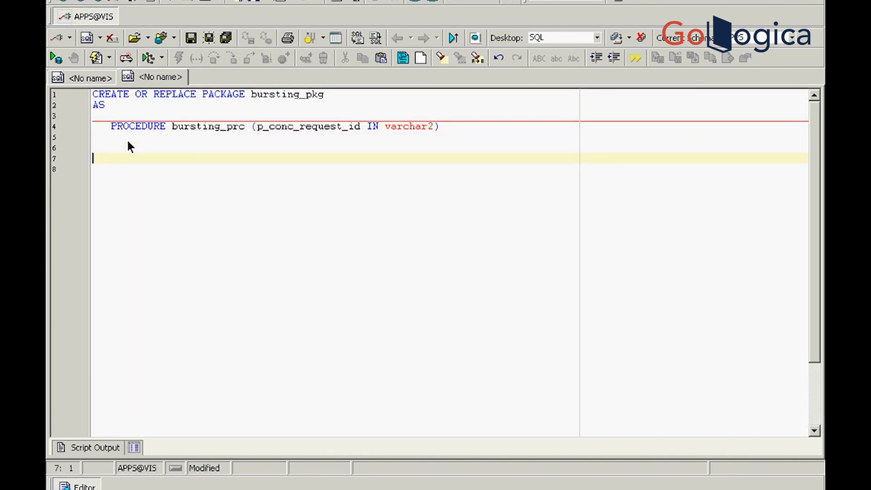
{"action": "type", "text": "end"}
- Complete the closing line as 'end bursting_pkg;'
{"action": "left_click", "coordinate": [251, 95]}
{"action": "key", "text": "Right"}
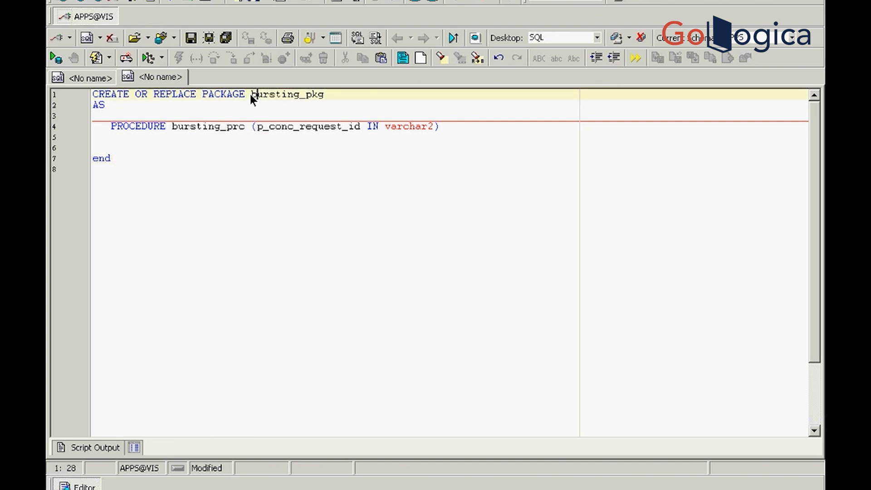
{"action": "key", "text": "Left"}
{"action": "key", "text": "shift+Right"}
{"action": "key", "text": "shift+Right"}
{"action": "key", "text": "shift+Right"}
{"action": "key", "text": "shift+Right"}
{"action": "key", "text": "shift+Right"}
{"action": "key", "text": "shift+Right"}
{"action": "key", "text": "shift+Right"}
{"action": "key", "text": "shift+Right"}
{"action": "key", "text": "shift+Right"}
{"action": "key", "text": "shift+Right"}
{"action": "key", "text": "shift+Right"}
{"action": "key", "text": "shift+Right"}
{"action": "key", "text": "shift+Right"}
{"action": "key", "text": "shift+Right"}
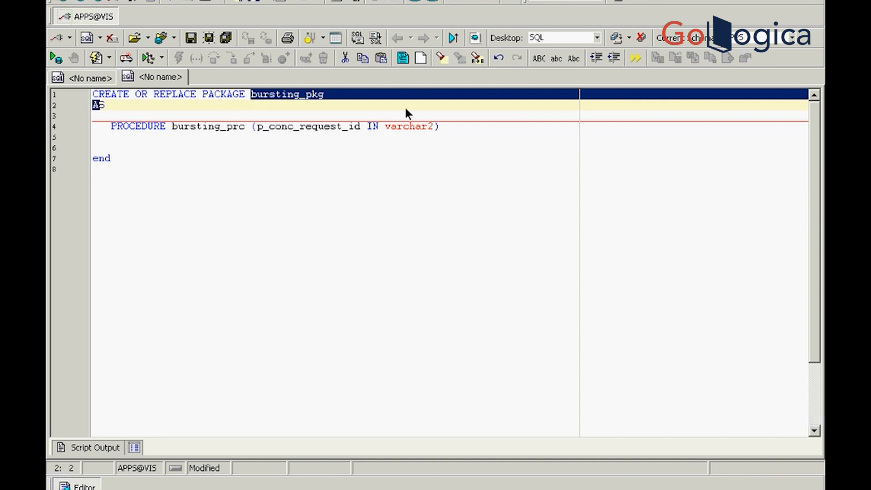
{"action": "key", "text": "shift+Left"}
{"action": "key", "text": "shift+Left"}
{"action": "key", "text": "ctrl+c"}
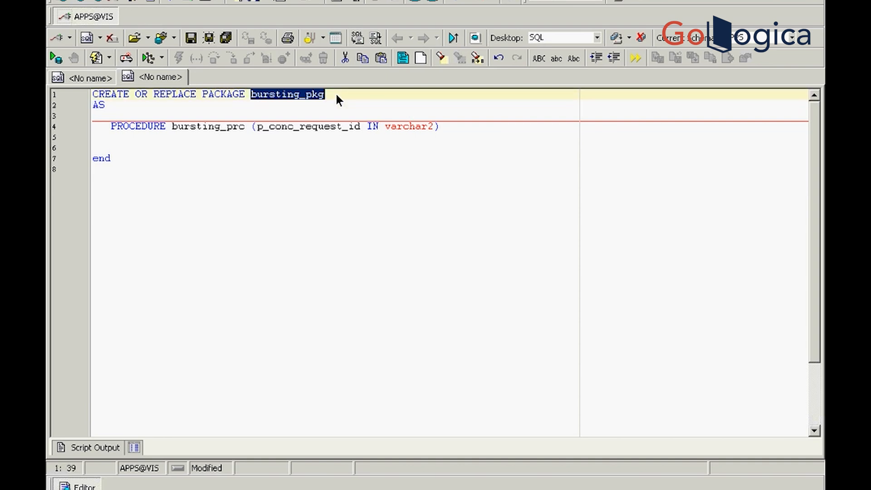
{"action": "key", "text": "ctrl+End"}
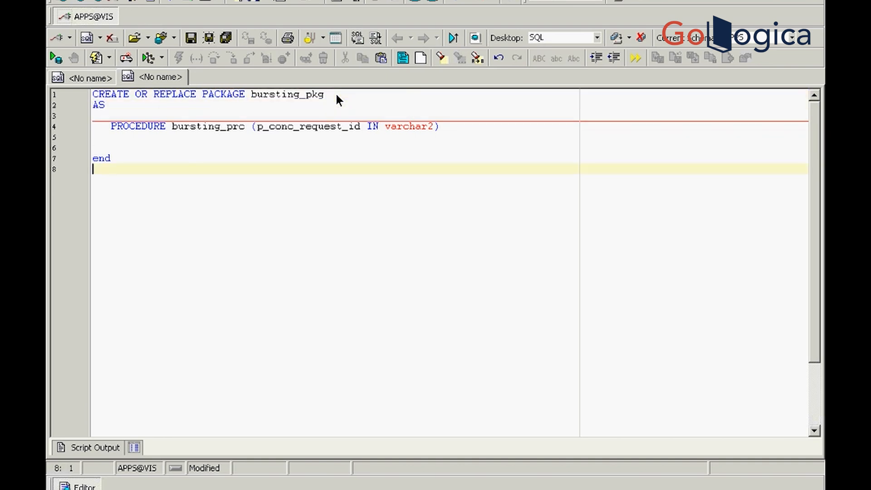
{"action": "left_click", "coordinate": [206, 161]}
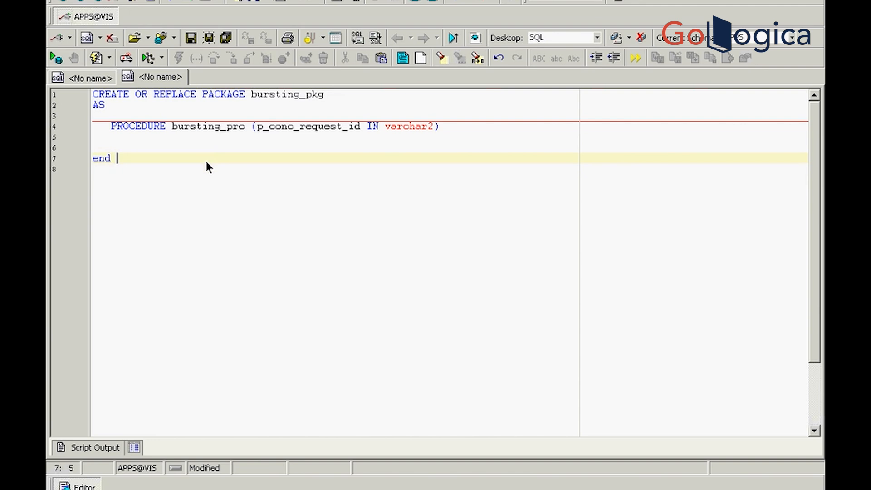
{"action": "key", "text": "ctrl+v"}
{"action": "type", "text": ";"}
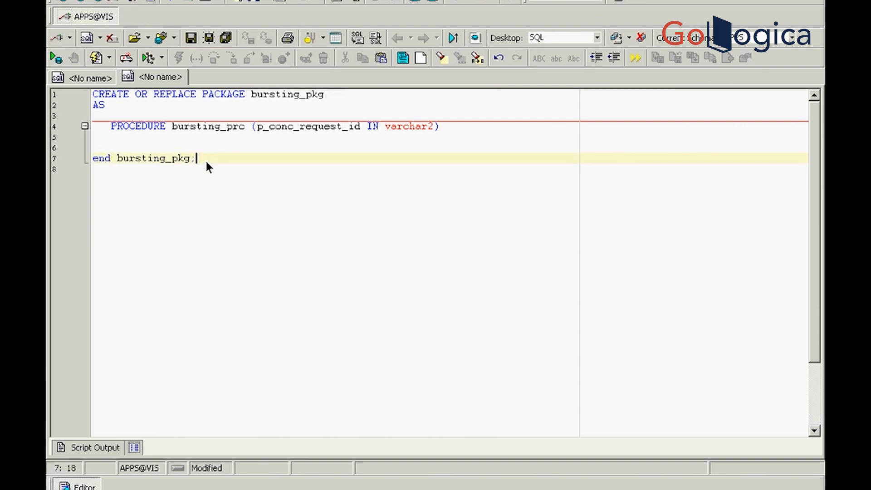
- Copy the burst_fun header through RETURN BOOLEAN from the package body tab
{"action": "left_click", "coordinate": [100, 80]}
{"action": "key", "text": "Down"}
{"action": "key", "text": "Down"}
{"action": "key", "text": "Down"}
{"action": "key", "text": "Down"}
{"action": "key", "text": "Down"}
{"action": "key", "text": "Down"}
{"action": "key", "text": "Down"}
{"action": "key", "text": "Down"}
{"action": "key", "text": "Down"}
{"action": "key", "text": "Down"}
{"action": "key", "text": "Down"}
{"action": "key", "text": "Down"}
{"action": "key", "text": "Down"}
{"action": "key", "text": "Down"}
{"action": "key", "text": "Down"}
{"action": "key", "text": "Down"}
{"action": "key", "text": "Down"}
{"action": "key", "text": "Down"}
{"action": "key", "text": "Down"}
{"action": "key", "text": "Down"}
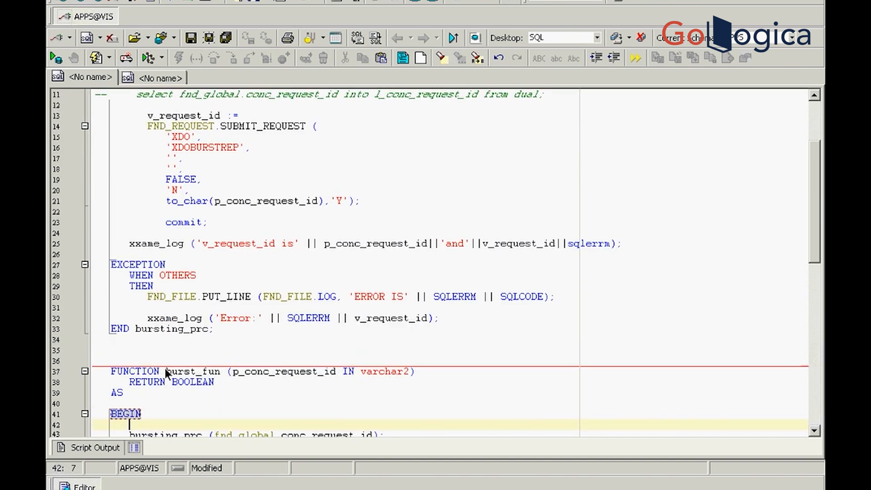
{"action": "left_click", "coordinate": [106, 372]}
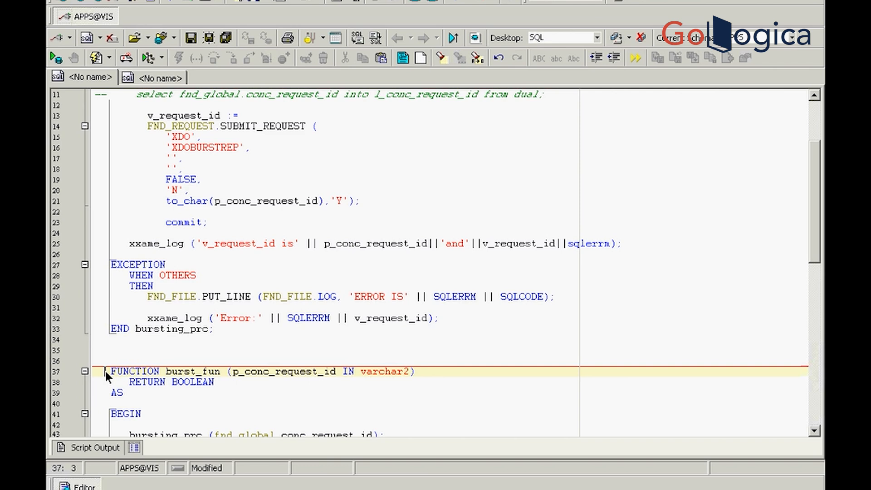
{"action": "key", "text": "shift+Down"}
{"action": "key", "text": "shift+Right"}
{"action": "key", "text": "shift+Right"}
{"action": "key", "text": "shift+Right"}
{"action": "key", "text": "shift+Right"}
{"action": "key", "text": "shift+Right"}
{"action": "key", "text": "shift+Right"}
{"action": "key", "text": "shift+Right"}
{"action": "key", "text": "shift+Right"}
{"action": "key", "text": "shift+Right"}
{"action": "key", "text": "shift+Right"}
{"action": "key", "text": "shift+Right"}
{"action": "key", "text": "shift+Right"}
{"action": "key", "text": "shift+Right"}
{"action": "key", "text": "shift+Right"}
{"action": "key", "text": "shift+Right"}
{"action": "key", "text": "shift+Right"}
{"action": "key", "text": "shift+Right"}
{"action": "key", "text": "shift+Right"}
{"action": "key", "text": "ctrl+c"}
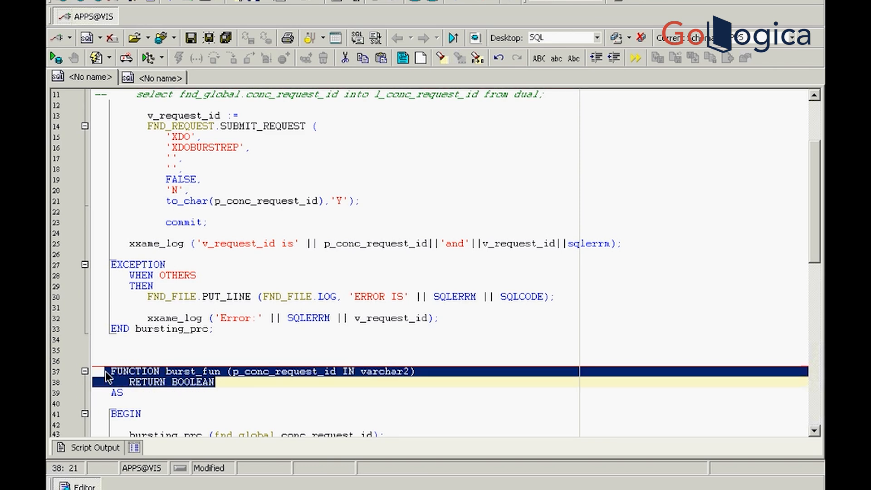
{"action": "key", "text": "Down"}
{"action": "key", "text": "Down"}
{"action": "key", "text": "Down"}
{"action": "key", "text": "Down"}
{"action": "key", "text": "Down"}
{"action": "key", "text": "Down"}
{"action": "key", "text": "Down"}
{"action": "key", "text": "Down"}
{"action": "key", "text": "Down"}
{"action": "key", "text": "Down"}
{"action": "key", "text": "Down"}
{"action": "key", "text": "Down"}
{"action": "key", "text": "Down"}
{"action": "key", "text": "Down"}
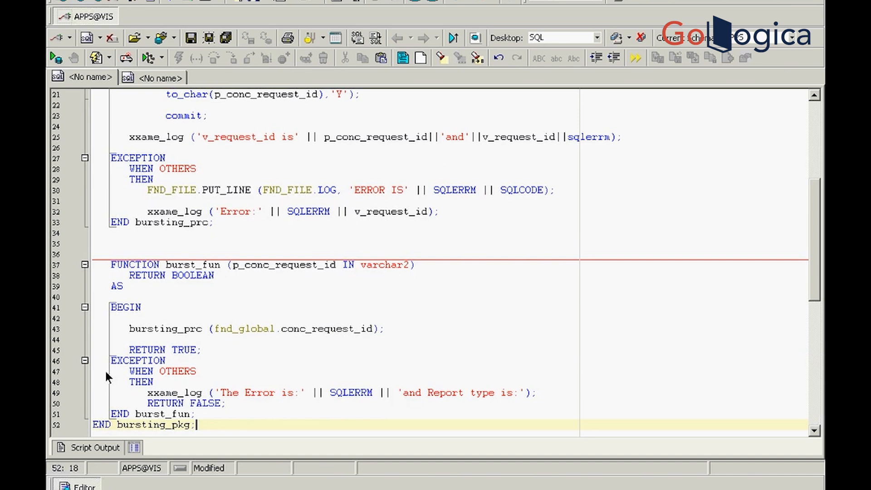
{"action": "left_click", "coordinate": [164, 80]}
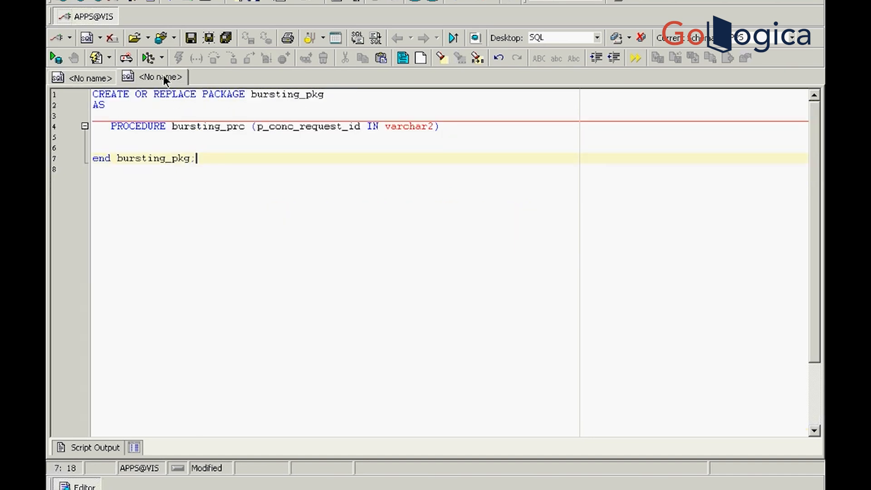
- Add the burst_fun RETURN BOOLEAN declaration under bursting_prc and compile the spec with 0 errors
{"action": "left_click", "coordinate": [449, 131]}
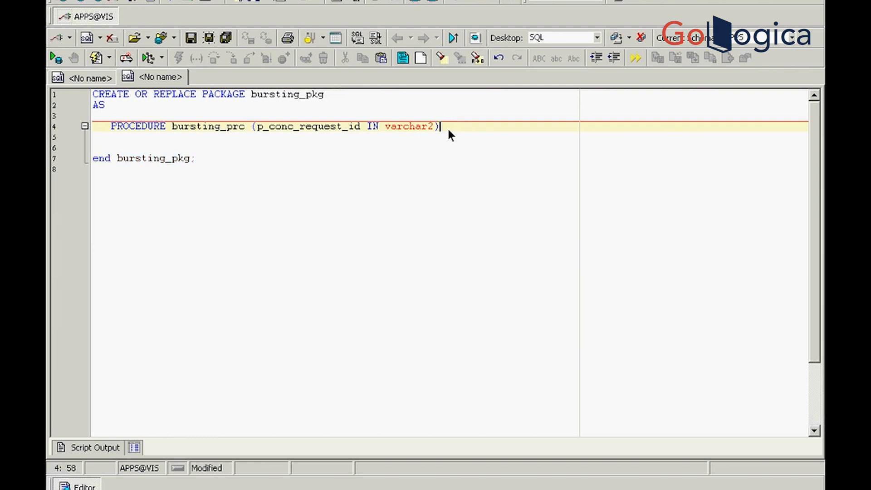
{"action": "key", "text": "Return"}
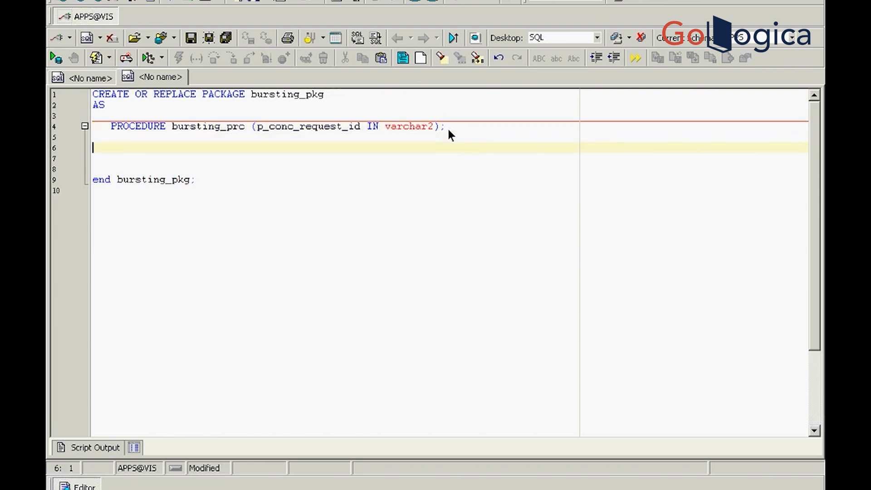
{"action": "key", "text": "ctrl+v"}
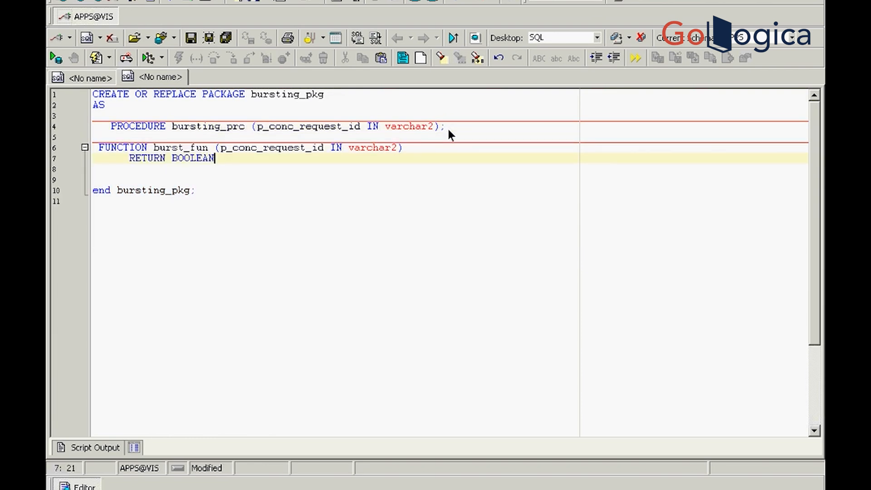
{"action": "type", "text": ";"}
{"action": "key", "text": "F9"}
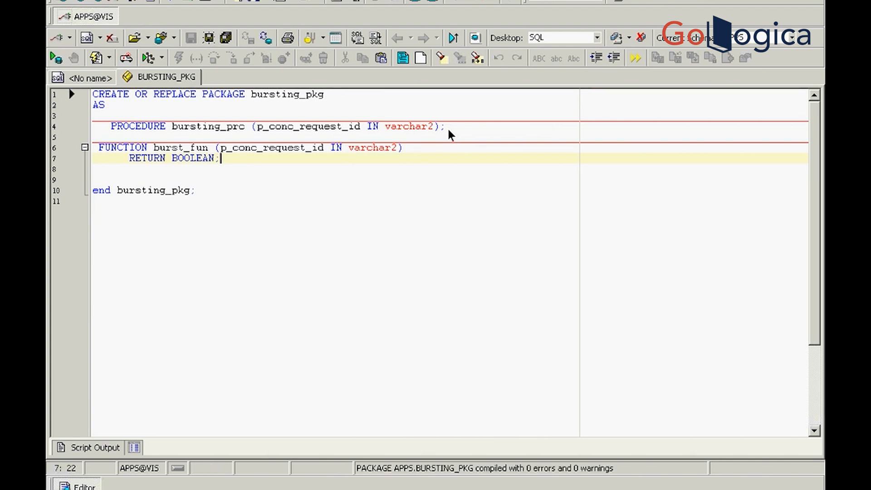
{"action": "key", "text": "F5"}
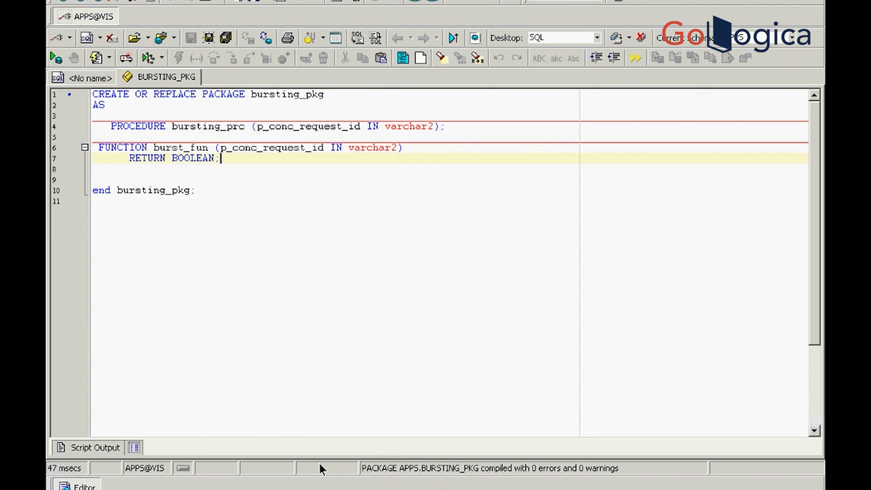
{"action": "left_click", "coordinate": [96, 448]}
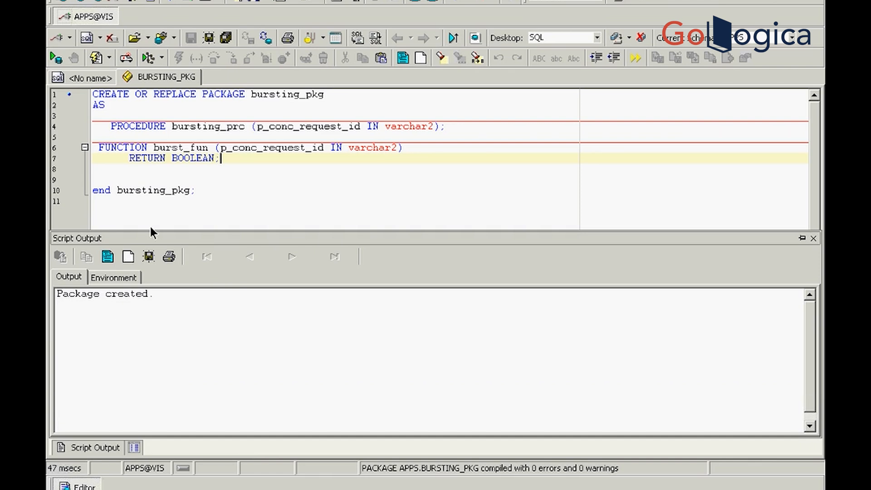
{"action": "left_click", "coordinate": [148, 80]}
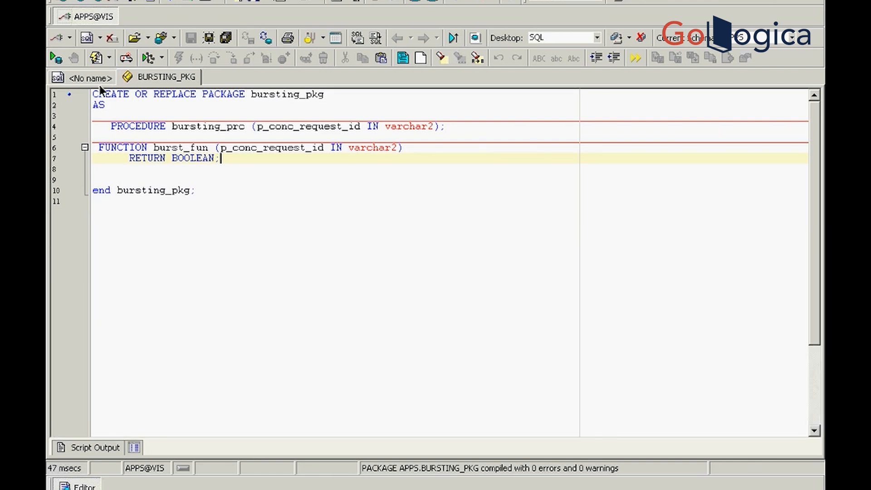
{"action": "key", "text": "ctrl+a"}
{"action": "key", "text": "ctrl+v"}
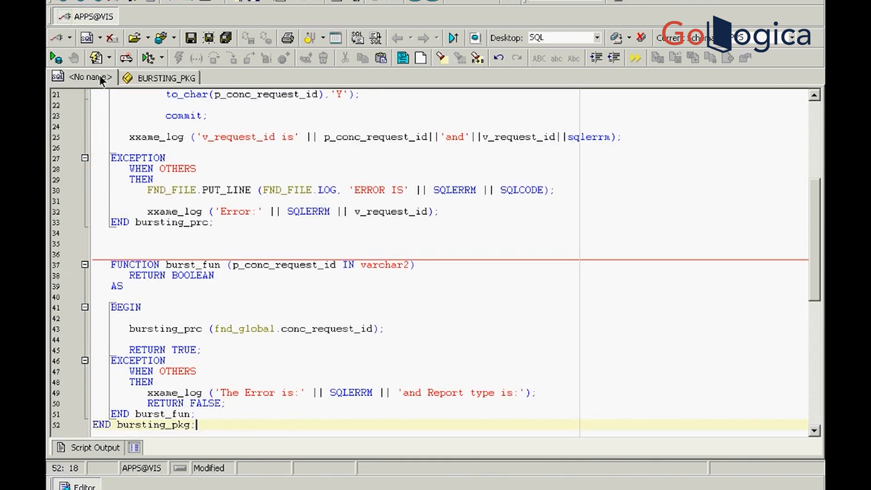
- Compile the package body and inspect the xxame_log calls behind the three PLS-00201 errors
{"action": "left_click", "coordinate": [215, 177]}
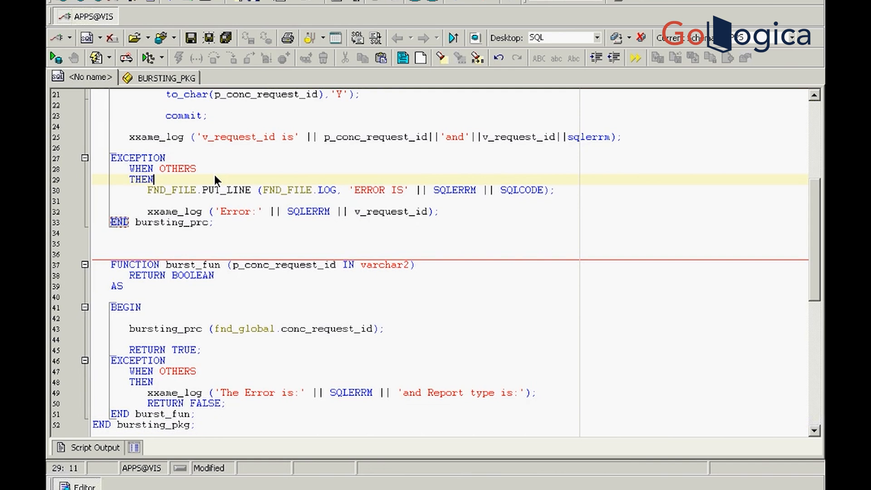
{"action": "key", "text": "F9"}
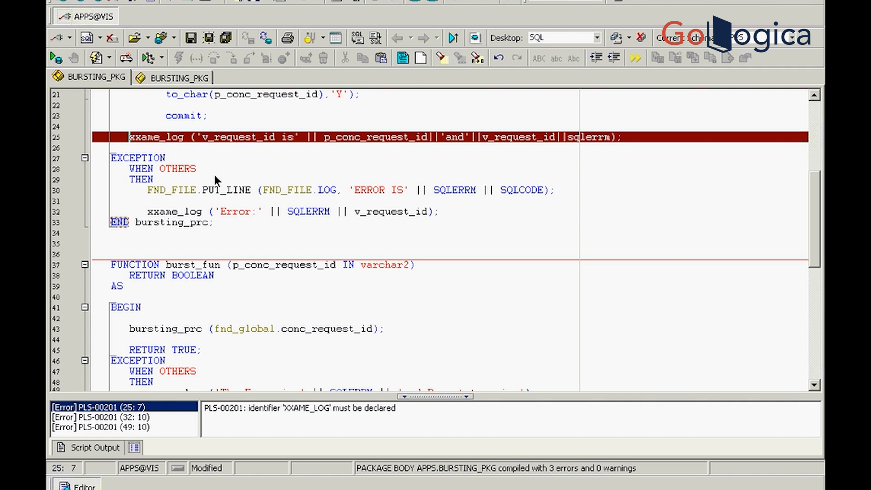
{"action": "key", "text": "shift+Right"}
{"action": "key", "text": "shift+Right"}
{"action": "key", "text": "shift+Right"}
{"action": "key", "text": "shift+Right"}
{"action": "key", "text": "shift+Right"}
{"action": "key", "text": "shift+Right"}
{"action": "key", "text": "shift+Right"}
{"action": "key", "text": "shift+Right"}
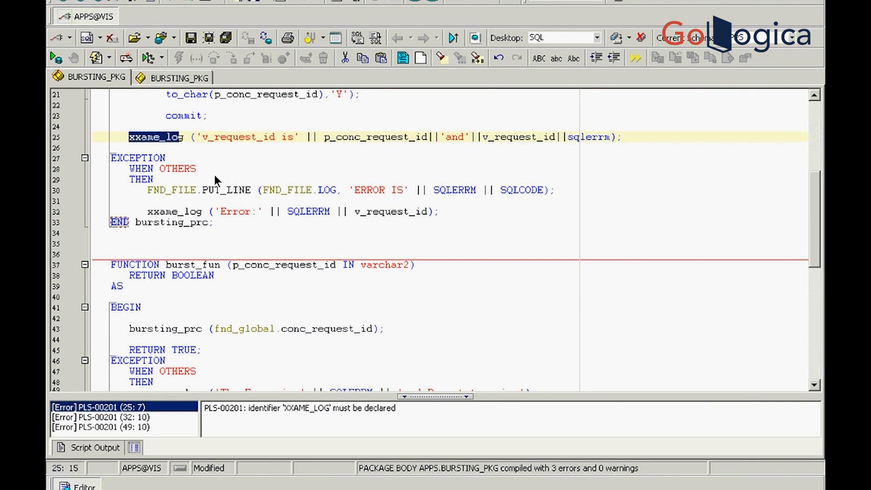
{"action": "key", "text": "shift+Right"}
{"action": "left_click", "coordinate": [197, 138]}
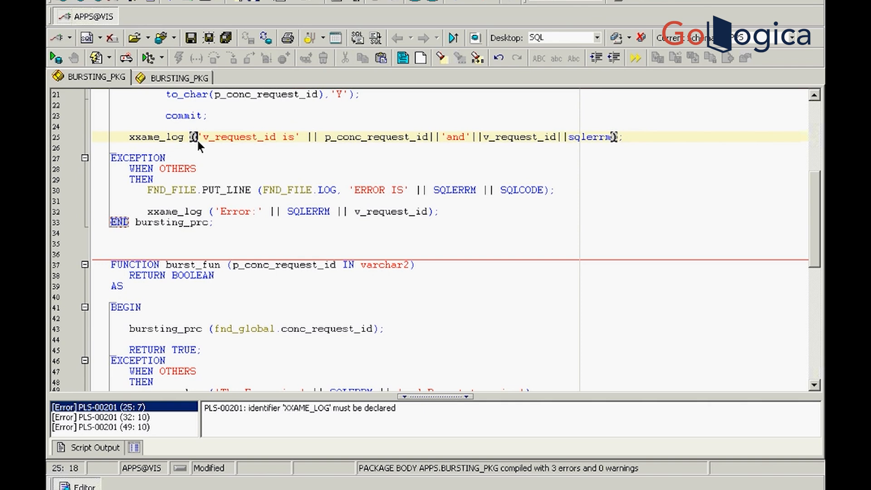
{"action": "key", "text": "Down"}
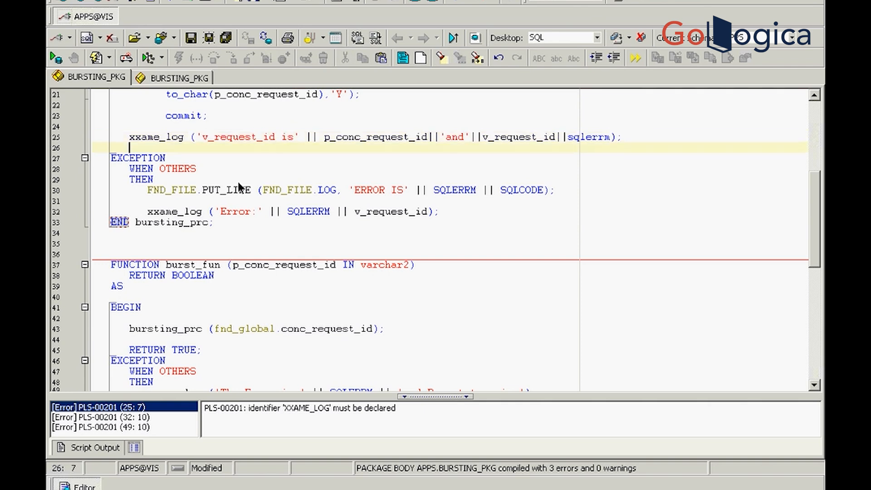
{"action": "key", "text": "Down"}
{"action": "key", "text": "Down"}
{"action": "key", "text": "Down"}
{"action": "key", "text": "Down"}
{"action": "key", "text": "Down"}
{"action": "key", "text": "Down"}
{"action": "key", "text": "Down"}
{"action": "key", "text": "Down"}
{"action": "key", "text": "Down"}
{"action": "key", "text": "Down"}
{"action": "key", "text": "Down"}
{"action": "key", "text": "Down"}
{"action": "key", "text": "Down"}
{"action": "key", "text": "Down"}
{"action": "key", "text": "Down"}
{"action": "key", "text": "Down"}
{"action": "key", "text": "Down"}
{"action": "key", "text": "Down"}
{"action": "key", "text": "Down"}
{"action": "key", "text": "Down"}
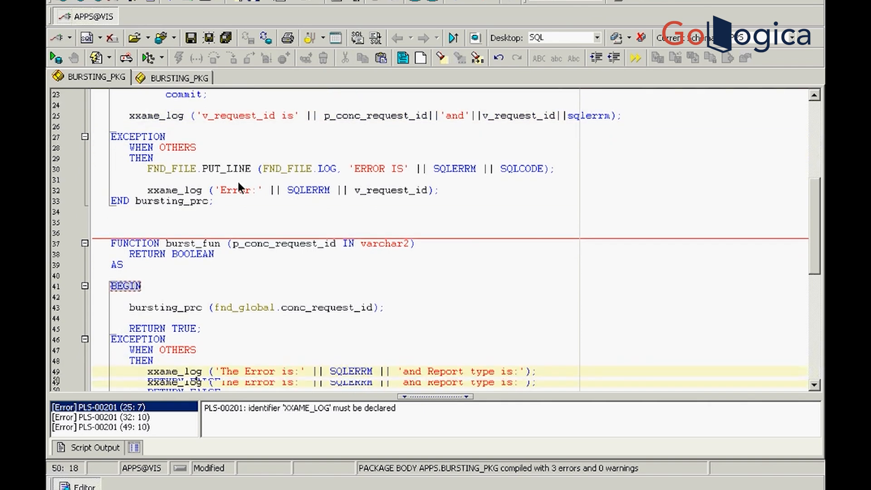
{"action": "key", "text": "Down"}
{"action": "key", "text": "Down"}
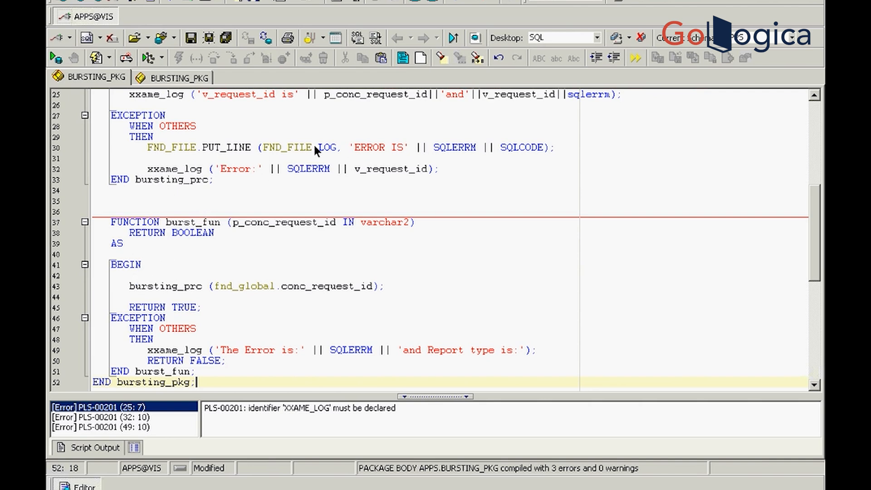
{"action": "left_click", "coordinate": [814, 117]}
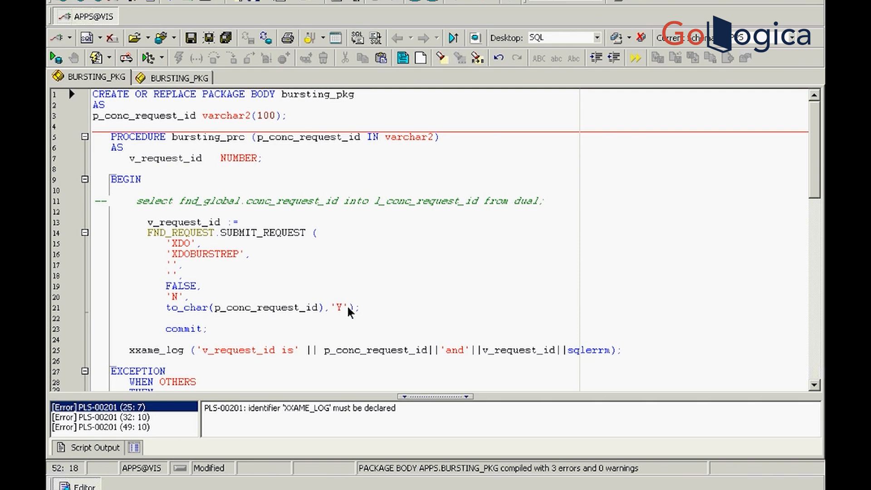
- Swap line 25's xxame_log call for fnd_file.put_line and remove the space before the bracket
{"action": "left_click", "coordinate": [334, 349]}
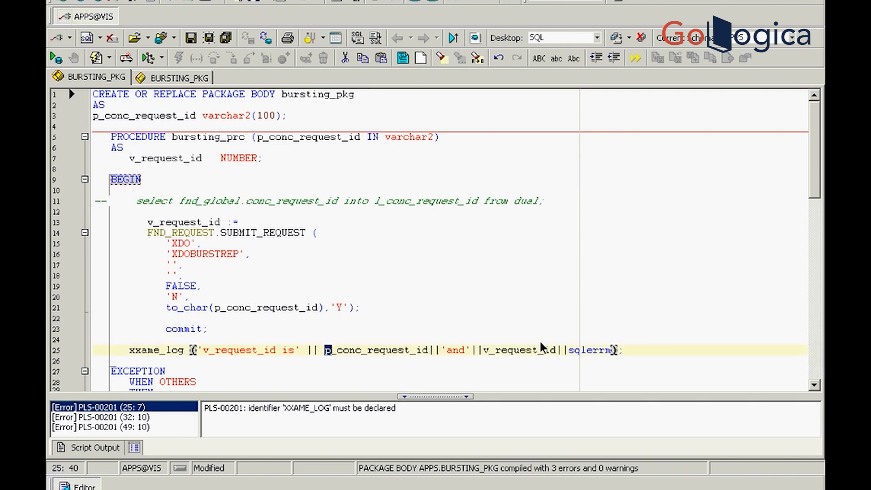
{"action": "left_click_drag", "start_coordinate": [495, 350], "coordinate": [535, 350]}
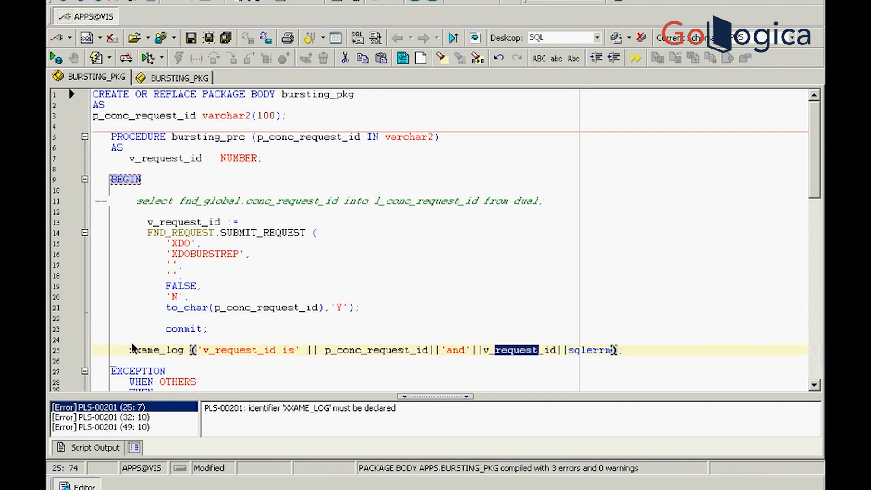
{"action": "double_click", "coordinate": [151, 352]}
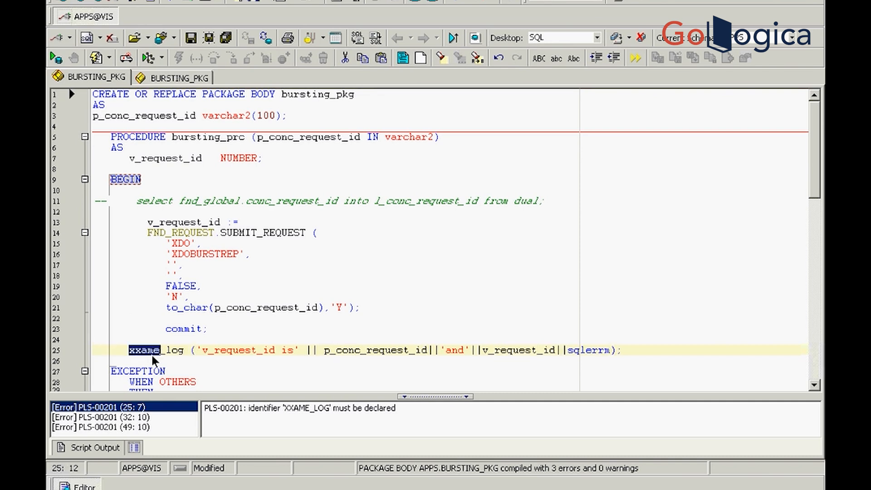
{"action": "key", "text": "BackSpace"}
{"action": "key", "text": "Delete"}
{"action": "key", "text": "Delete"}
{"action": "key", "text": "Delete"}
{"action": "key", "text": "Delete"}
{"action": "key", "text": "Delete"}
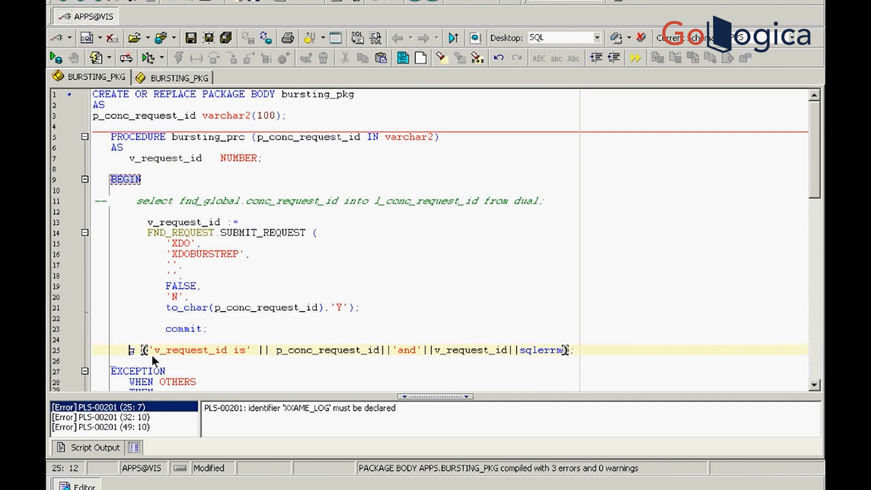
{"action": "type", "text": "dbm"}
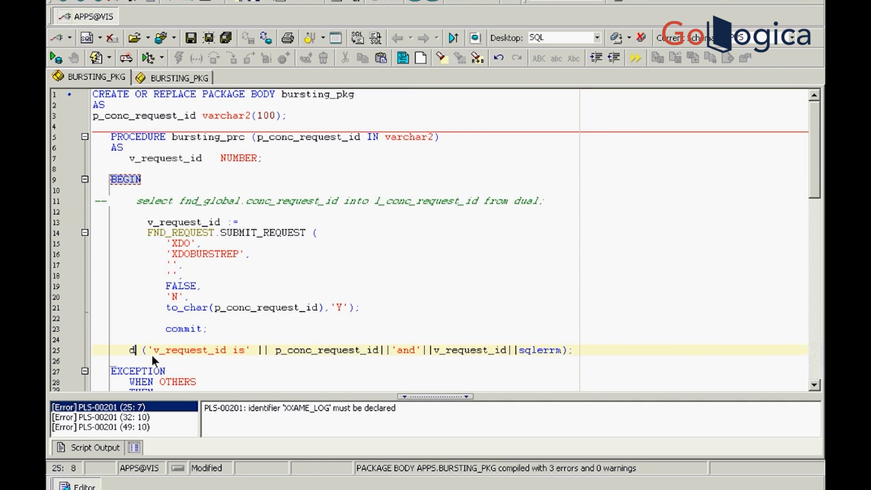
{"action": "type", "text": "s"}
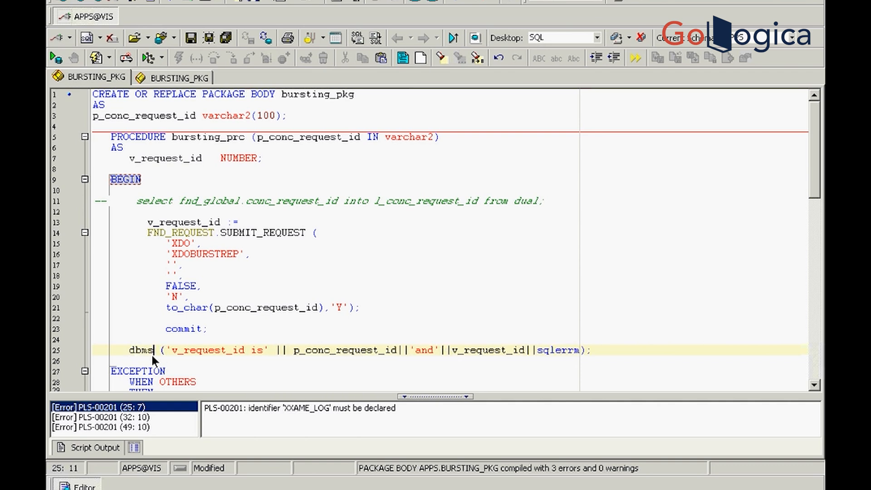
{"action": "type", "text": "_p"}
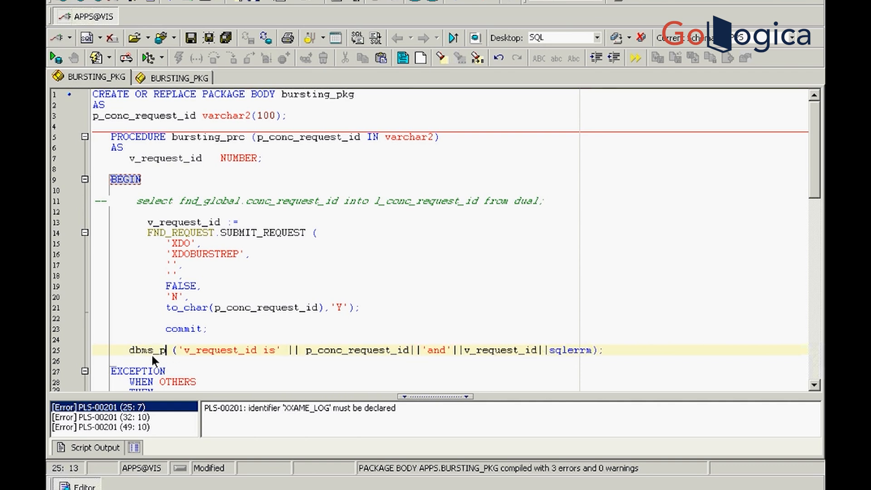
{"action": "key", "text": "BackSpace"}
{"action": "type", "text": "o"}
{"action": "key", "text": "BackSpace"}
{"action": "key", "text": "BackSpace"}
{"action": "key", "text": "BackSpace"}
{"action": "key", "text": "BackSpace"}
{"action": "key", "text": "BackSpace"}
{"action": "key", "text": "BackSpace"}
{"action": "key", "text": "BackSpace"}
{"action": "key", "text": "BackSpace"}
{"action": "key", "text": "BackSpace"}
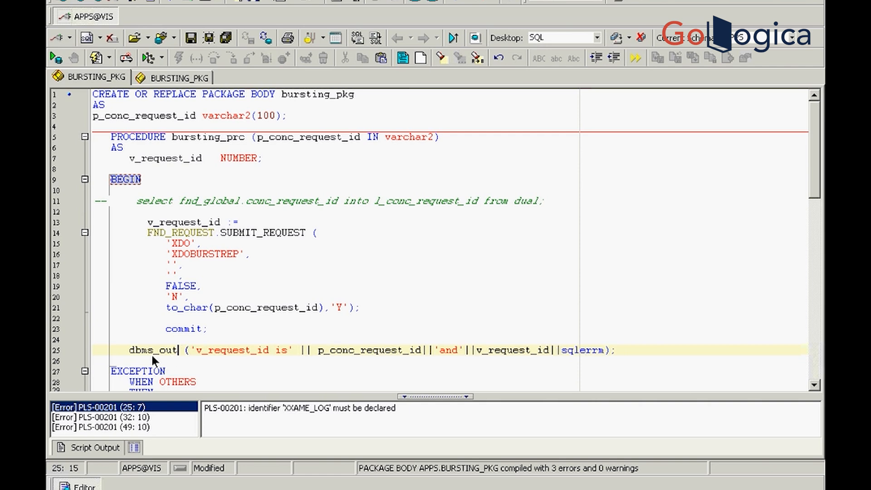
{"action": "type", "text": "fnd"}
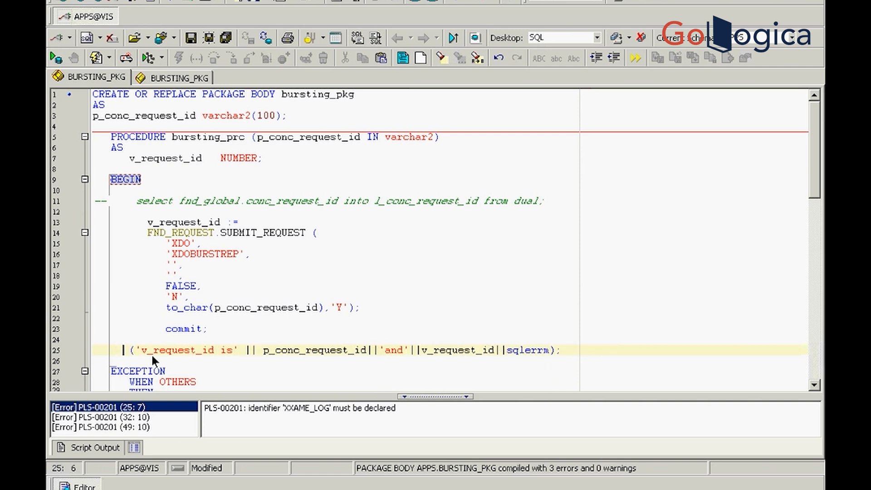
{"action": "type", "text": "_file "}
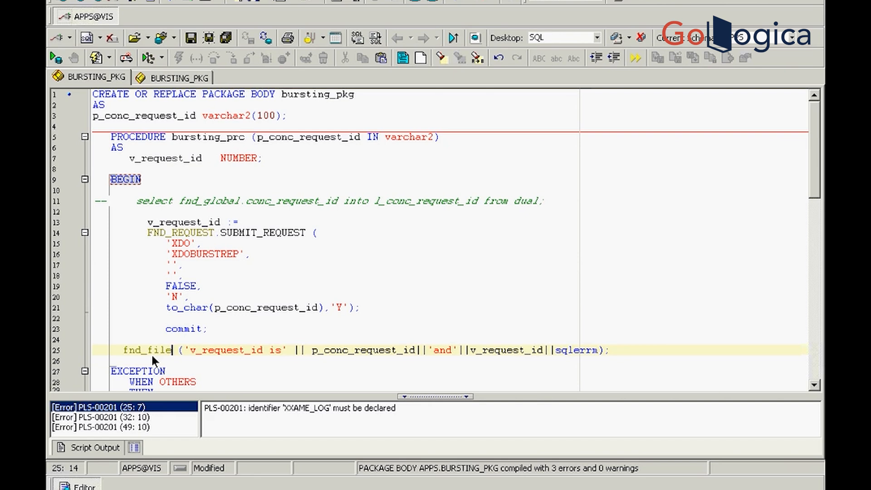
{"action": "type", "text": "."}
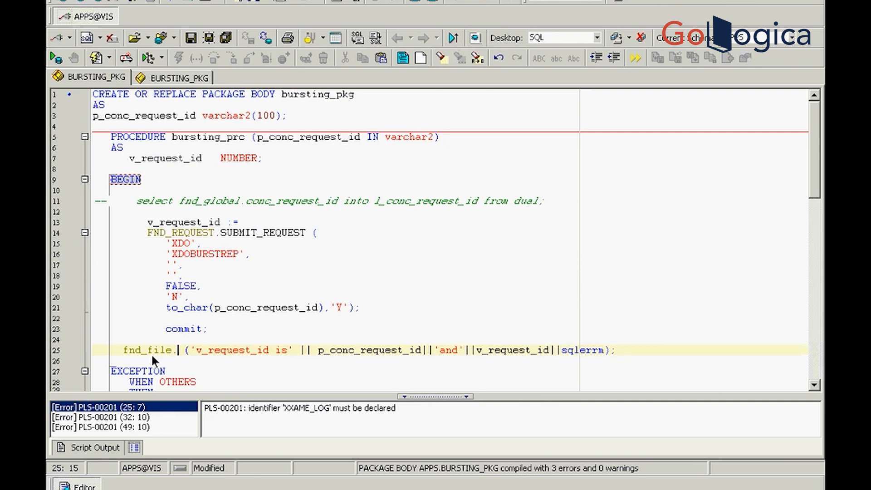
{"action": "type", "text": "put"}
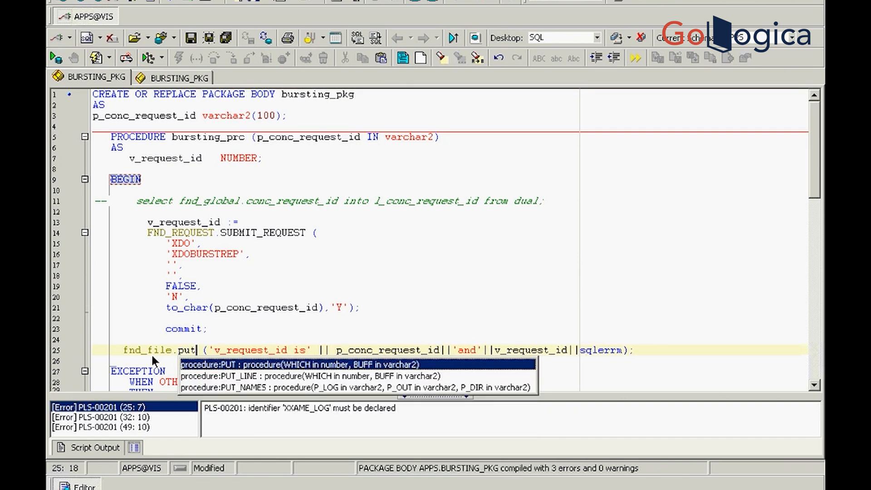
{"action": "type", "text": "_line"}
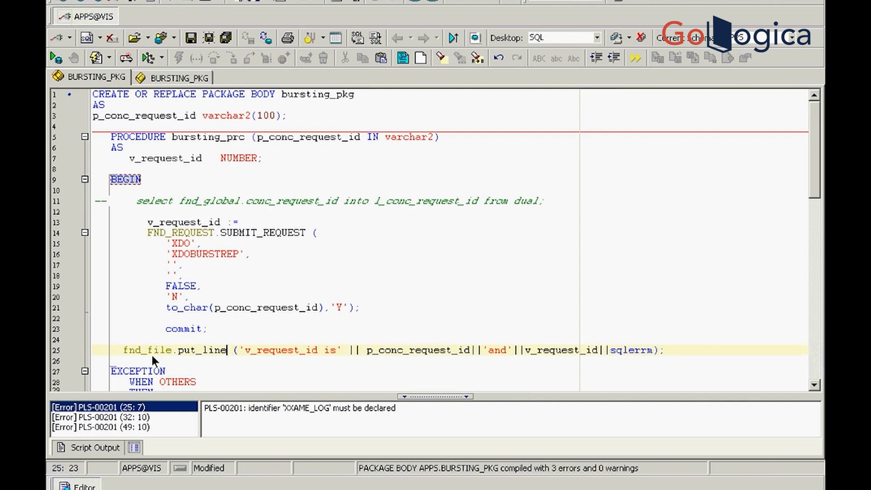
{"action": "key", "text": "Right"}
{"action": "key", "text": "BackSpace"}
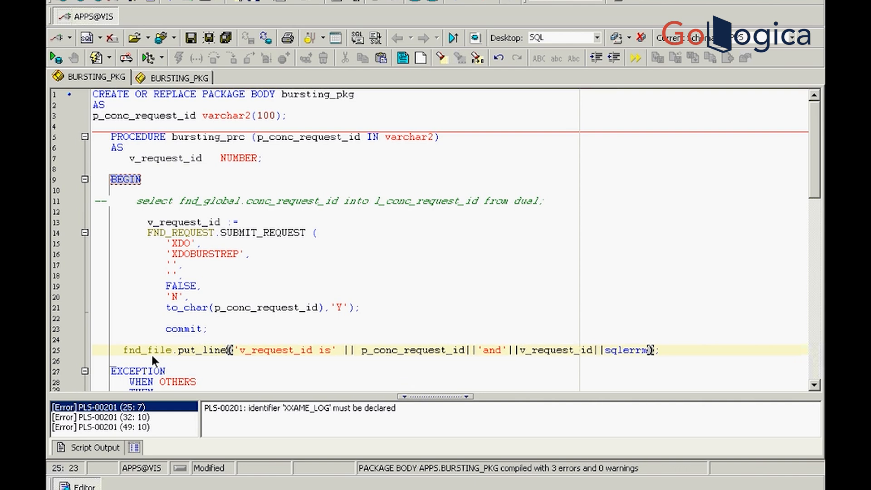
- Select the fnd_file.put_line name on line 25 for reuse further down
{"action": "left_click", "coordinate": [121, 349]}
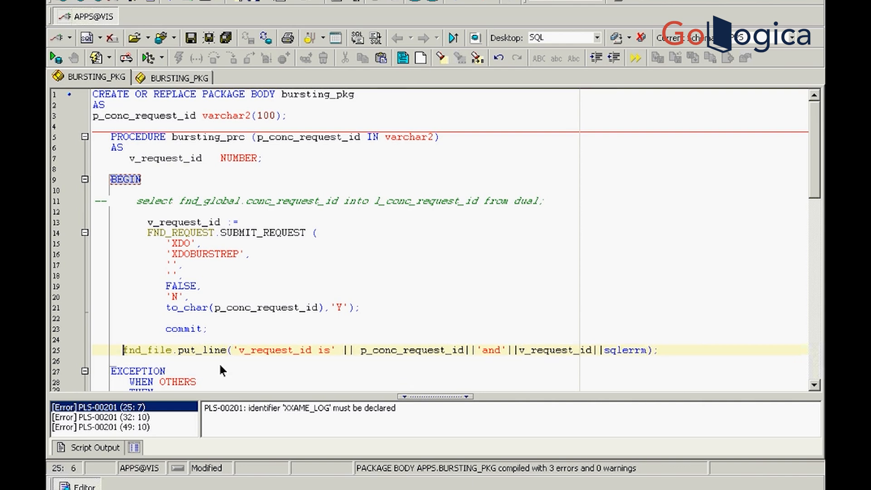
{"action": "key", "text": "shift+Right"}
{"action": "key", "text": "shift+Right"}
{"action": "key", "text": "shift+Right"}
{"action": "key", "text": "shift+Right"}
{"action": "key", "text": "shift+Right"}
{"action": "key", "text": "shift+Right"}
{"action": "key", "text": "shift+Right"}
{"action": "key", "text": "shift+Right"}
{"action": "key", "text": "shift+Right"}
{"action": "key", "text": "shift+Right"}
{"action": "key", "text": "shift+Right"}
{"action": "key", "text": "shift+Right"}
{"action": "key", "text": "shift+Right"}
{"action": "key", "text": "shift+Right"}
{"action": "key", "text": "shift+Right"}
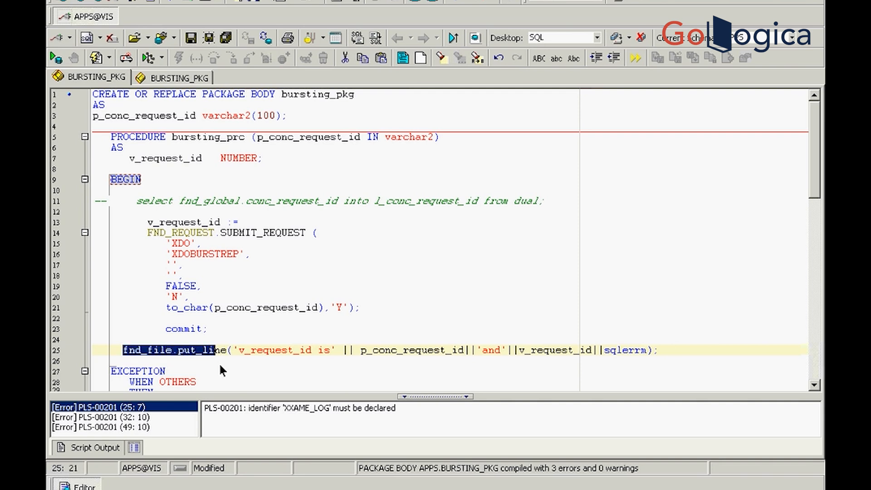
{"action": "key", "text": "shift+Right"}
{"action": "key", "text": "shift+Right"}
{"action": "key", "text": "ctrl+c"}
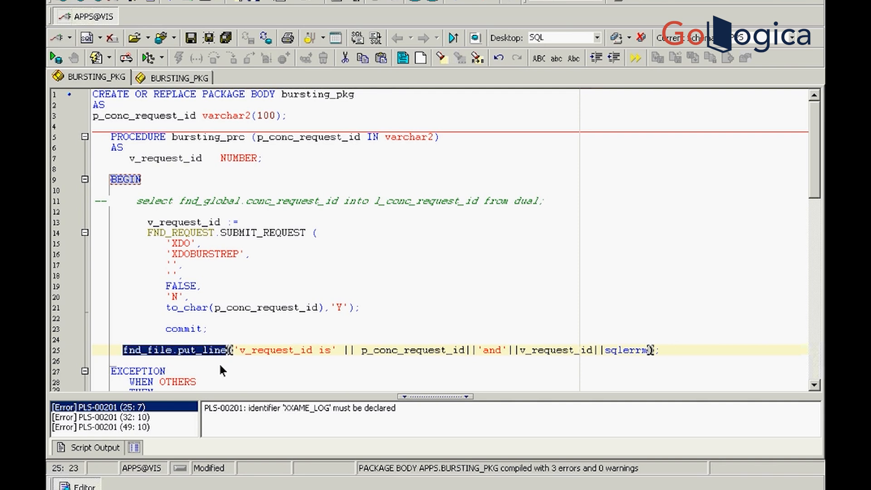
{"action": "key", "text": "Down"}
{"action": "key", "text": "Down"}
{"action": "key", "text": "Down"}
{"action": "key", "text": "Down"}
{"action": "key", "text": "Down"}
{"action": "key", "text": "Down"}
{"action": "key", "text": "Down"}
{"action": "key", "text": "Down"}
{"action": "key", "text": "Down"}
{"action": "key", "text": "Down"}
{"action": "key", "text": "Down"}
{"action": "key", "text": "Down"}
{"action": "key", "text": "Down"}
{"action": "key", "text": "Down"}
{"action": "key", "text": "Down"}
{"action": "key", "text": "Down"}
{"action": "key", "text": "Down"}
{"action": "key", "text": "Down"}
{"action": "key", "text": "Down"}
{"action": "key", "text": "Down"}
{"action": "key", "text": "Down"}
{"action": "key", "text": "Down"}
{"action": "key", "text": "Down"}
{"action": "key", "text": "Down"}
{"action": "key", "text": "Down"}
{"action": "key", "text": "Down"}
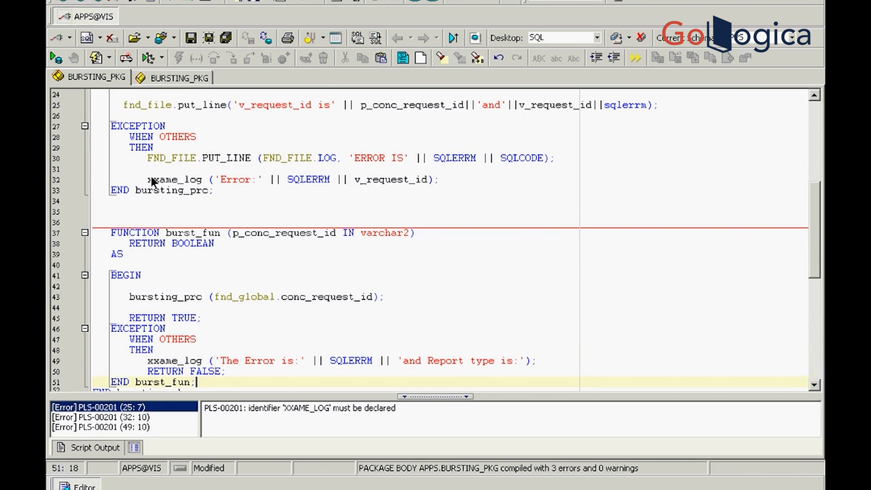
- Paste fnd_file.put_line over xxame_log on line 32 and begin the fnd_file.log, argument
{"action": "left_click", "coordinate": [149, 180]}
{"action": "key", "text": "shift+Right"}
{"action": "key", "text": "shift+Right"}
{"action": "key", "text": "shift+Right"}
{"action": "key", "text": "shift+Right"}
{"action": "key", "text": "shift+Right"}
{"action": "key", "text": "shift+Right"}
{"action": "key", "text": "shift+Right"}
{"action": "key", "text": "shift+Right"}
{"action": "key", "text": "shift+Right"}
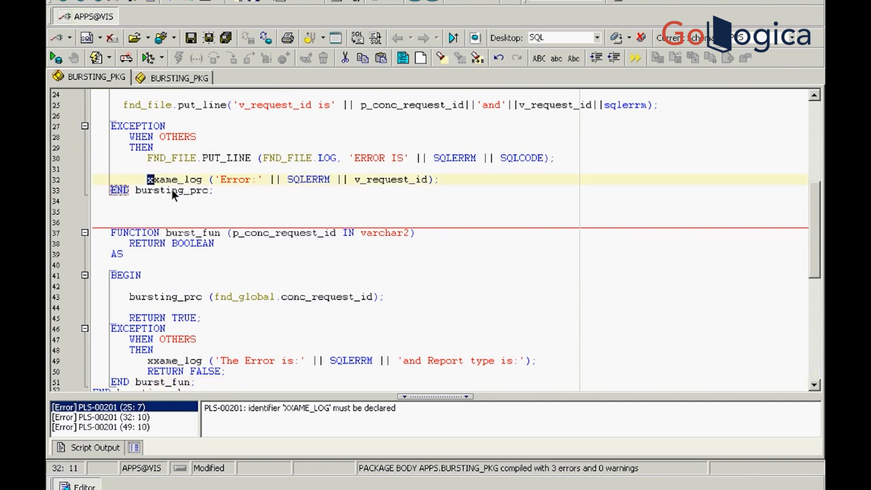
{"action": "key", "text": "ctrl+v"}
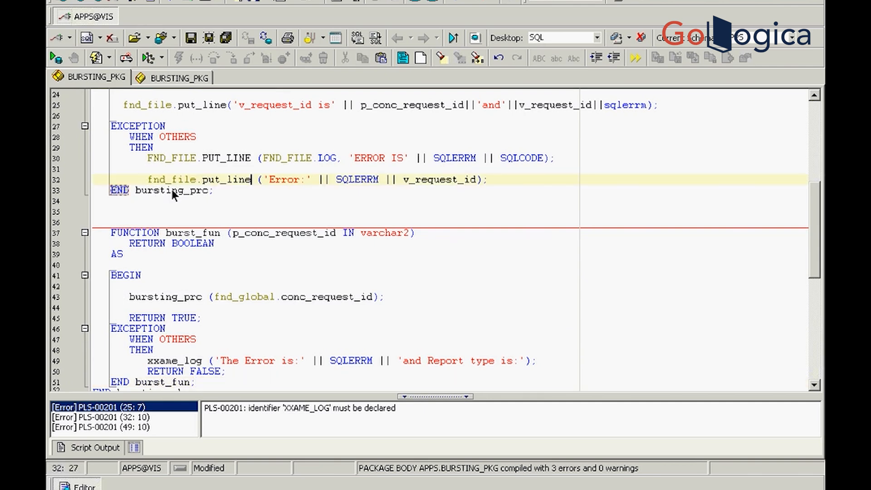
{"action": "key", "text": "Right"}
{"action": "key", "text": "Right"}
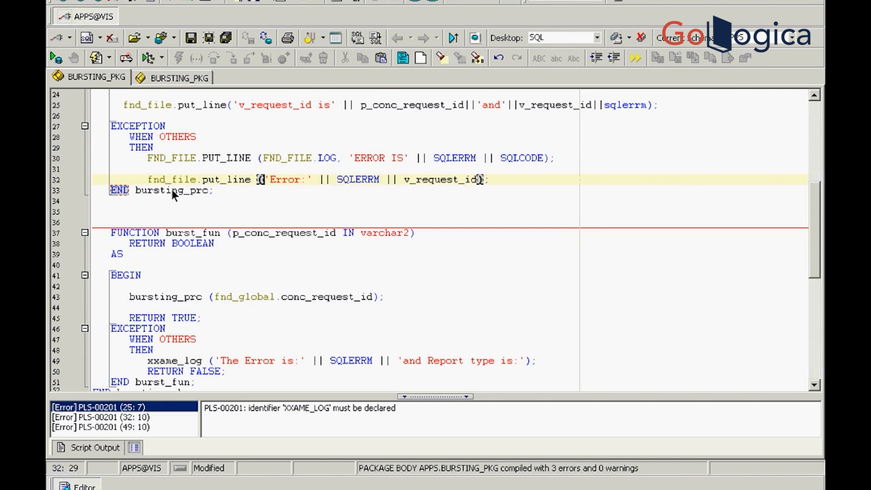
{"action": "type", "text": "rne"}
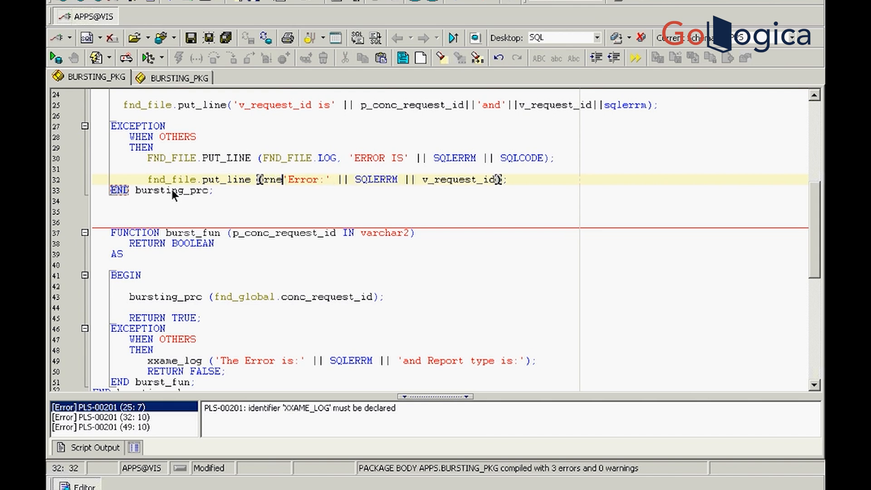
{"action": "key", "text": "BackSpace"}
{"action": "key", "text": "BackSpace"}
{"action": "key", "text": "BackSpace"}
{"action": "type", "text": "fnd_file"}
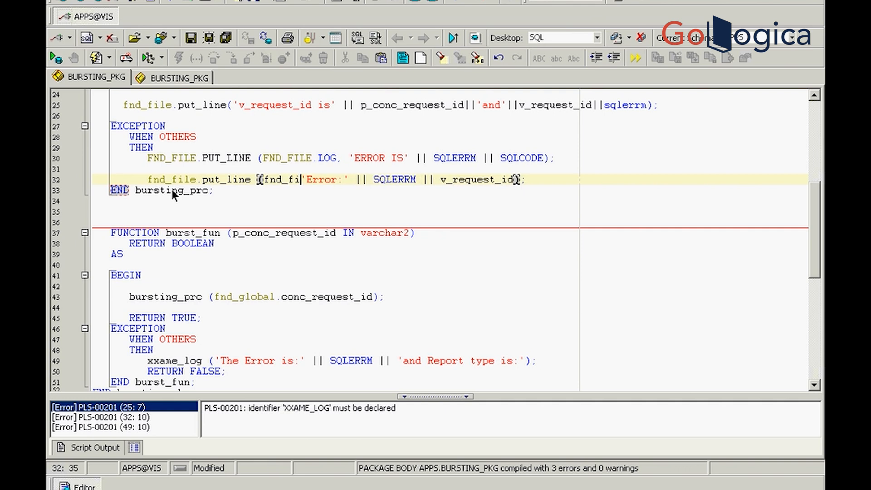
{"action": "type", "text": ".log,"}
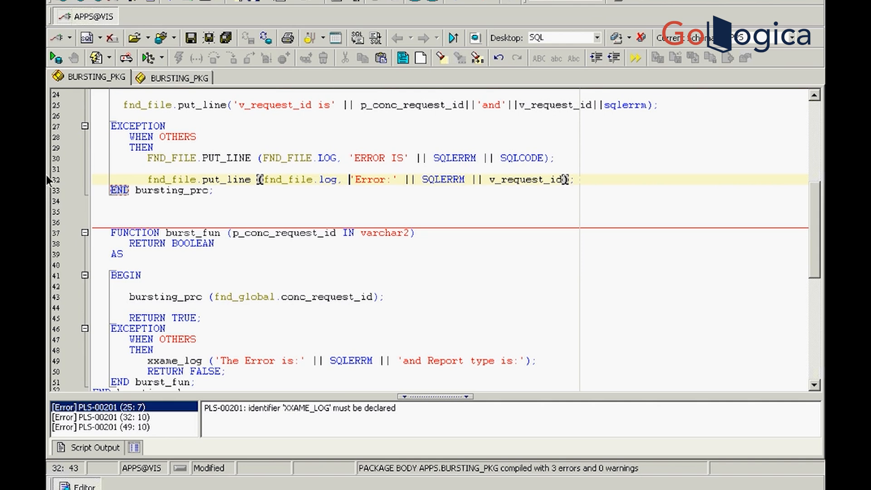
- Pass fnd_file.output as the first argument of line 25's put_line call and recompile
{"action": "left_click", "coordinate": [815, 119]}
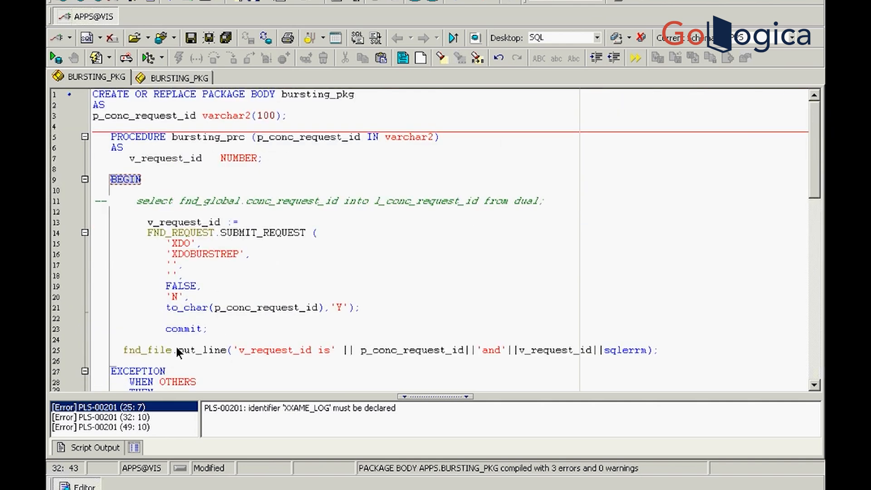
{"action": "left_click", "coordinate": [232, 353]}
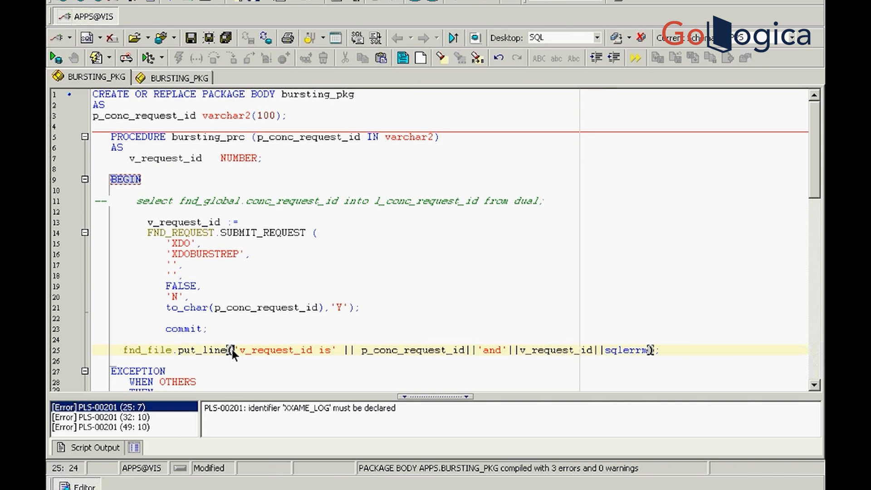
{"action": "type", "text": "fnd"}
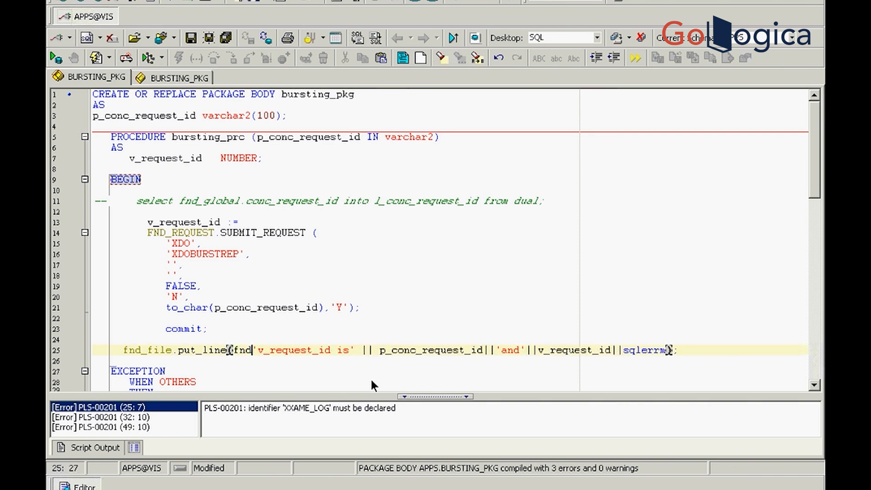
{"action": "type", "text": "_file"}
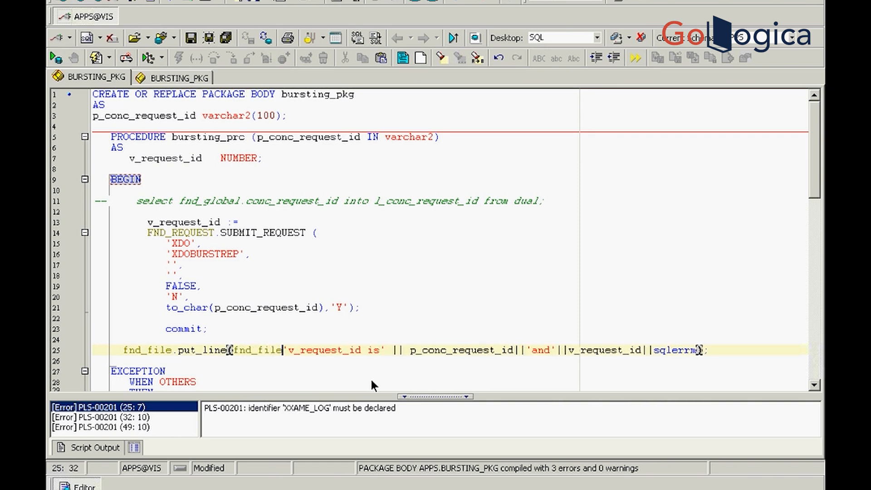
{"action": "type", "text": ".output"}
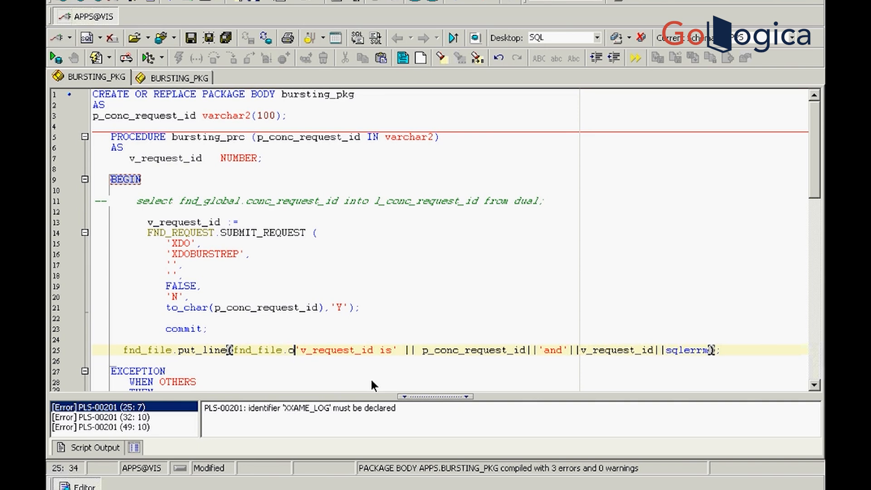
{"action": "key", "text": "BackSpace"}
{"action": "key", "text": "BackSpace"}
{"action": "key", "text": "BackSpace"}
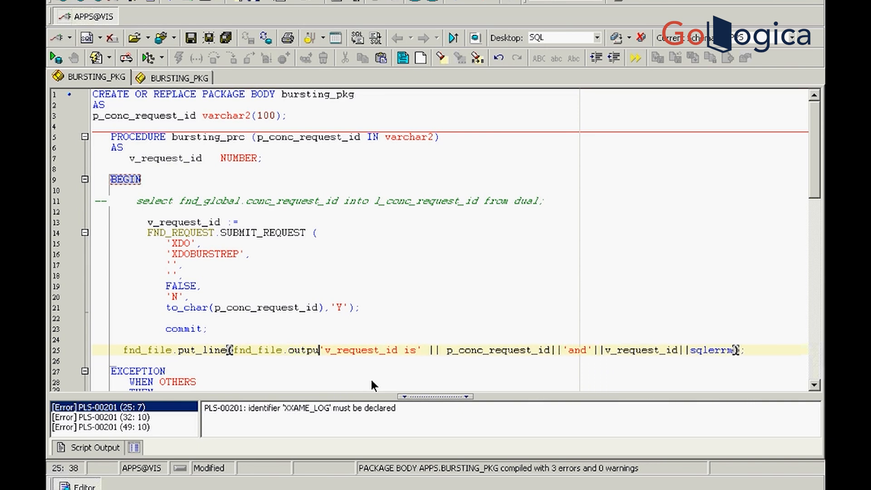
{"action": "type", "text": ","}
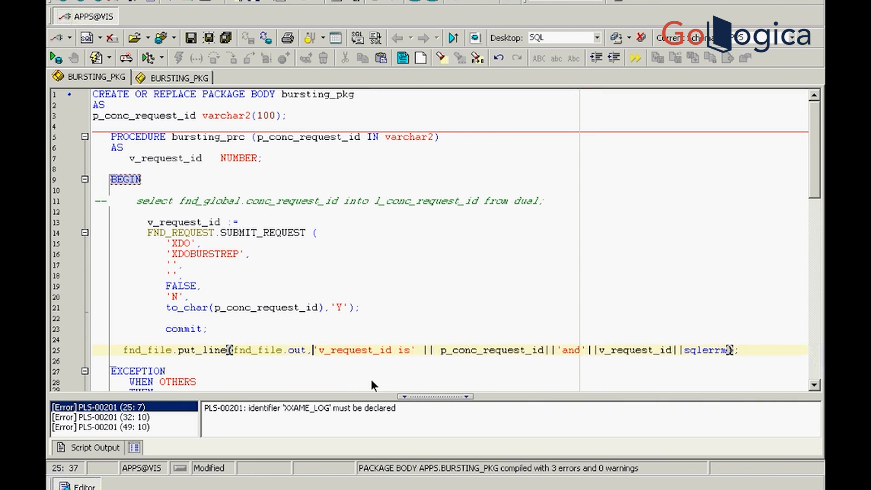
{"action": "key", "text": "Down"}
{"action": "key", "text": "Down"}
{"action": "key", "text": "Down"}
{"action": "key", "text": "Down"}
{"action": "key", "text": "Down"}
{"action": "key", "text": "Down"}
{"action": "key", "text": "Down"}
{"action": "key", "text": "Down"}
{"action": "key", "text": "Down"}
{"action": "key", "text": "Down"}
{"action": "key", "text": "Down"}
{"action": "key", "text": "Down"}
{"action": "key", "text": "Down"}
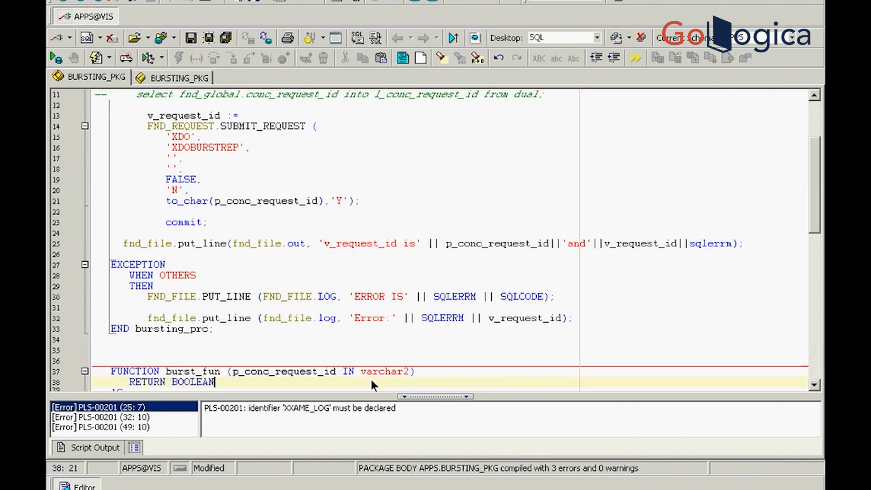
{"action": "key", "text": "F9"}
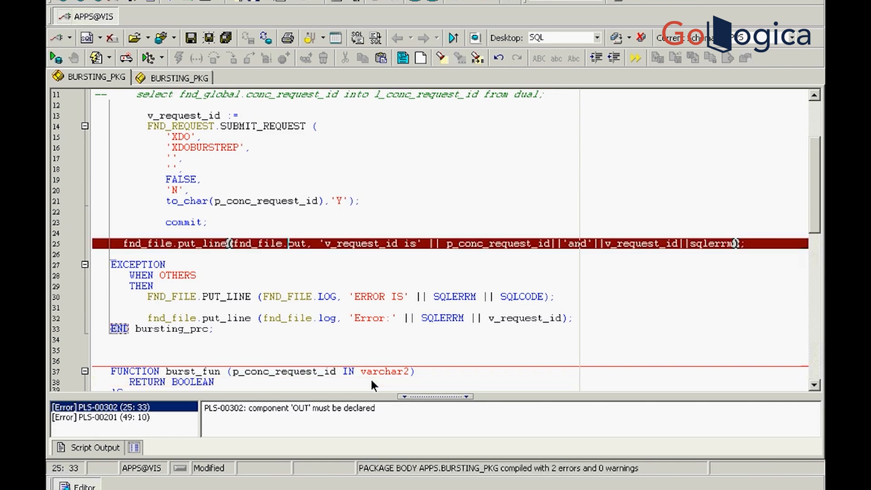
- Correct the fnd_file.output spelling on line 25 and recompile, leaving only the line 49 error
{"action": "key", "text": "Right"}
{"action": "key", "text": "Right"}
{"action": "key", "text": "Right"}
{"action": "type", "text": "put"}
{"action": "left_click", "coordinate": [371, 381]}
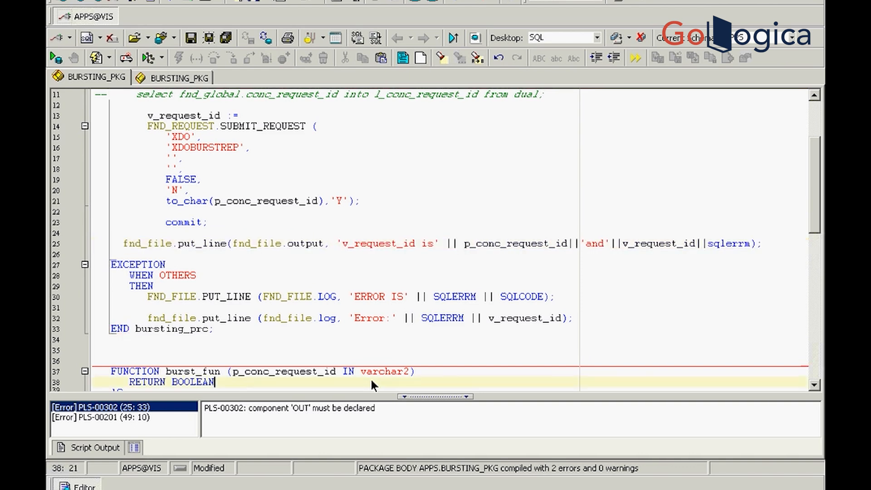
{"action": "key", "text": "F9"}
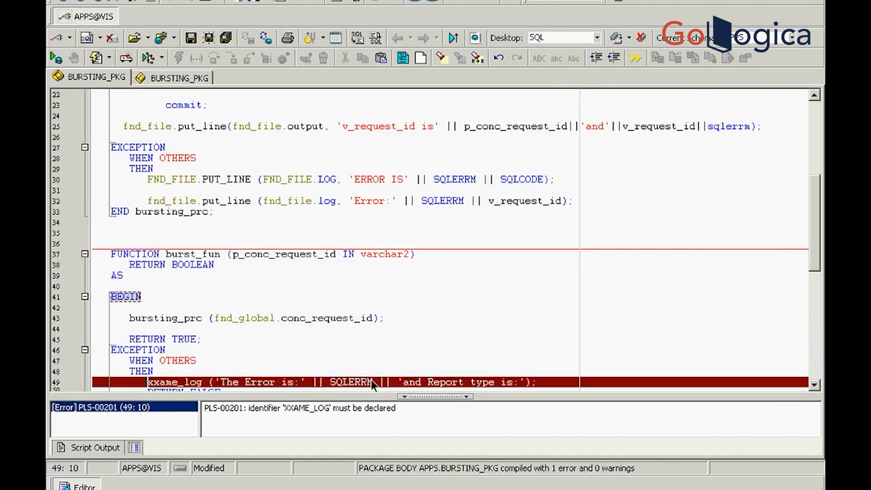
- Replace xxame_log on line 49 with fnd_file.put_line(fnd_file.log, ...)
{"action": "left_click", "coordinate": [205, 383]}
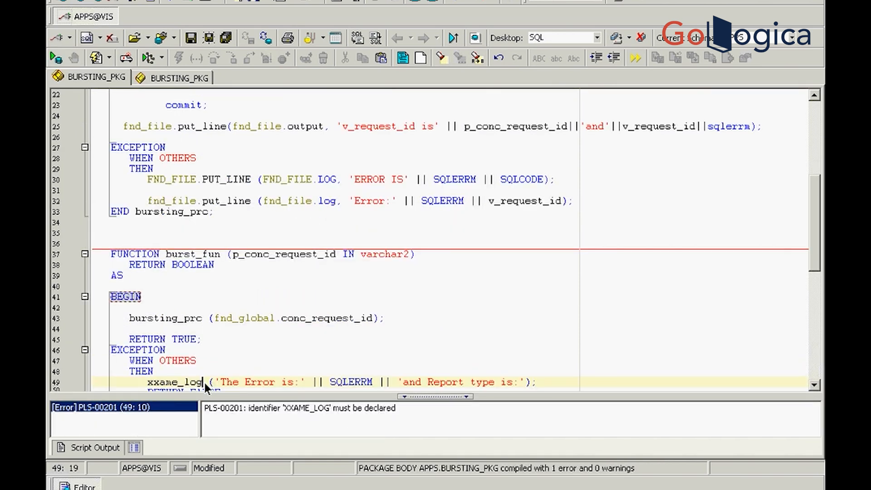
{"action": "key", "text": "BackSpace"}
{"action": "key", "text": "BackSpace"}
{"action": "key", "text": "BackSpace"}
{"action": "key", "text": "BackSpace"}
{"action": "key", "text": "BackSpace"}
{"action": "key", "text": "BackSpace"}
{"action": "key", "text": "BackSpace"}
{"action": "key", "text": "BackSpace"}
{"action": "key", "text": "BackSpace"}
{"action": "key", "text": "BackSpace"}
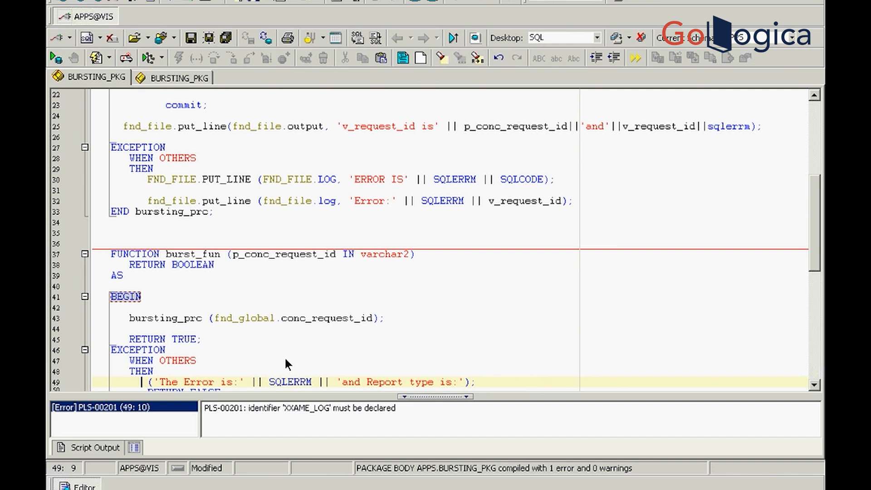
{"action": "type", "text": "fnd_ "}
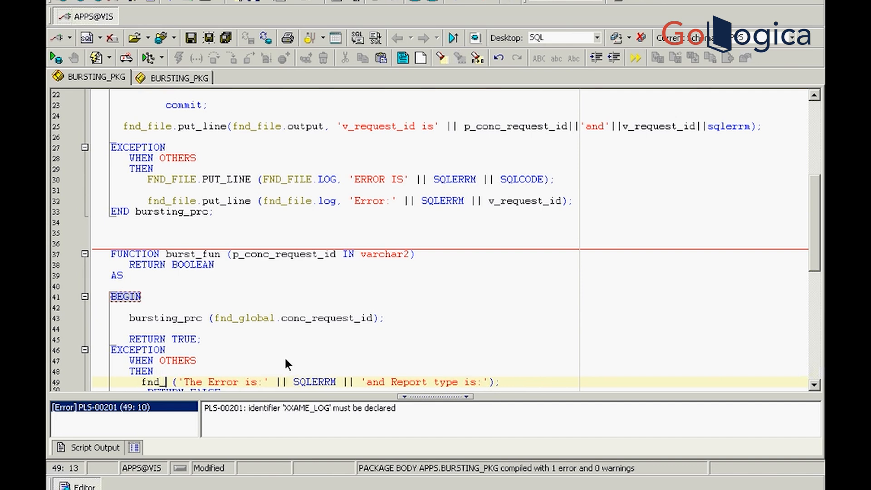
{"action": "type", "text": "file"}
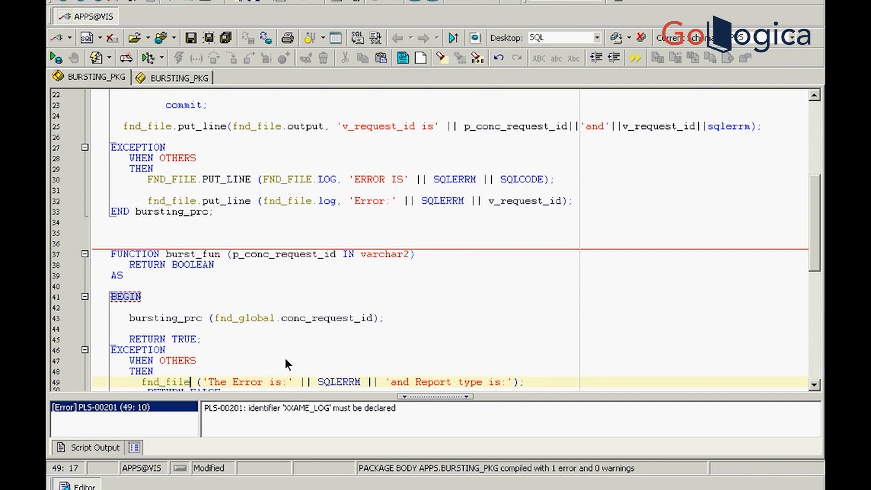
{"action": "type", "text": "."}
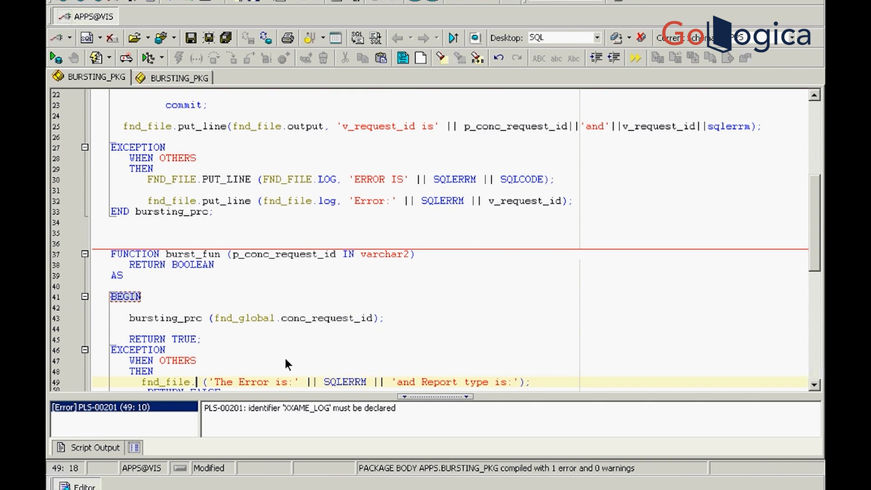
{"action": "type", "text": "put_"}
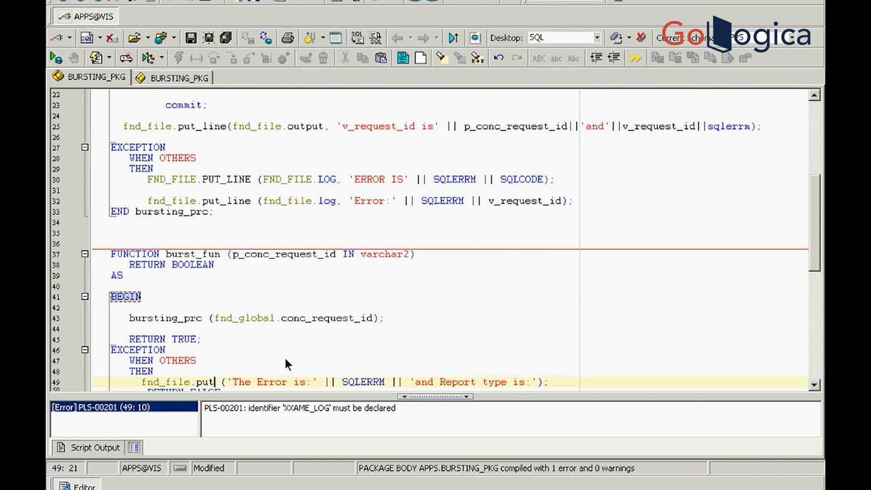
{"action": "type", "text": "line"}
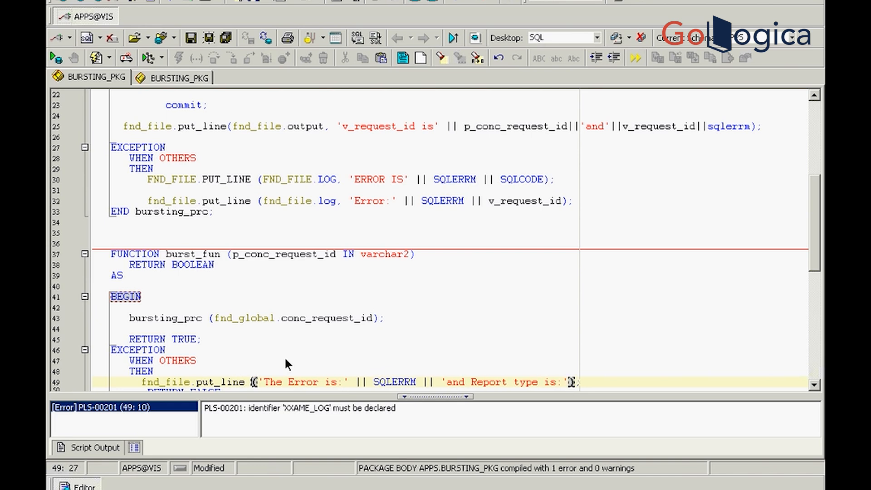
{"action": "key", "text": "Right"}
{"action": "key", "text": "Right"}
{"action": "type", "text": "fnd"}
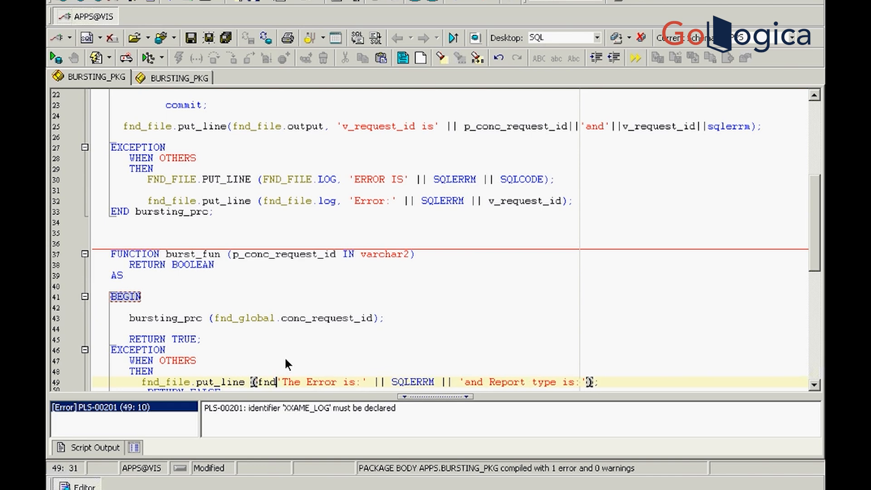
{"action": "type", "text": "_file"}
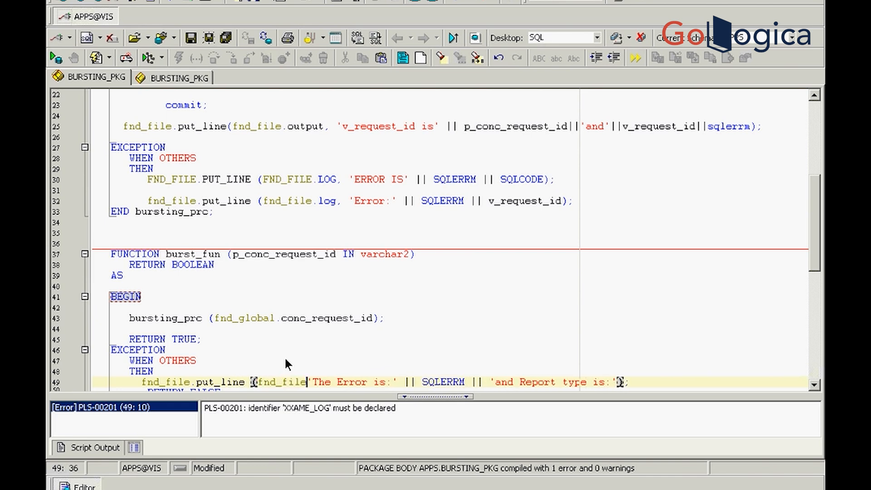
{"action": "type", "text": ".log,"}
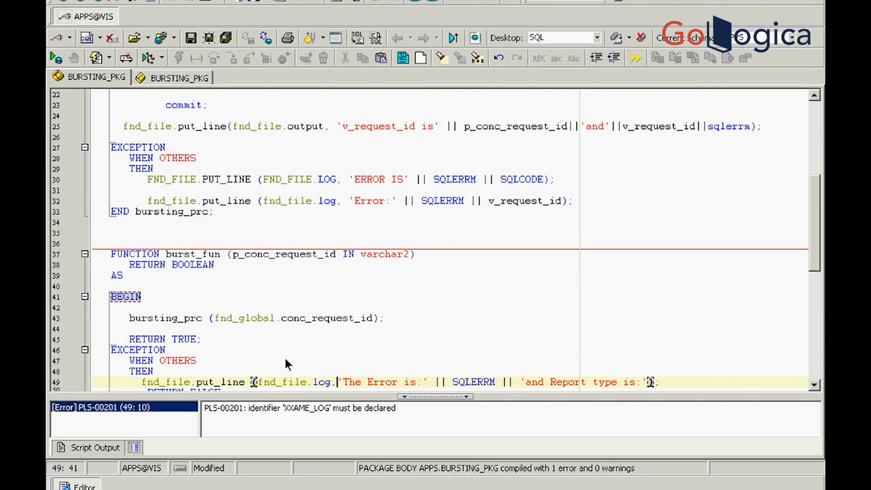
- Recompile BURSTING_PKG body to 0 errors and execute the script
{"action": "key", "text": "F9"}
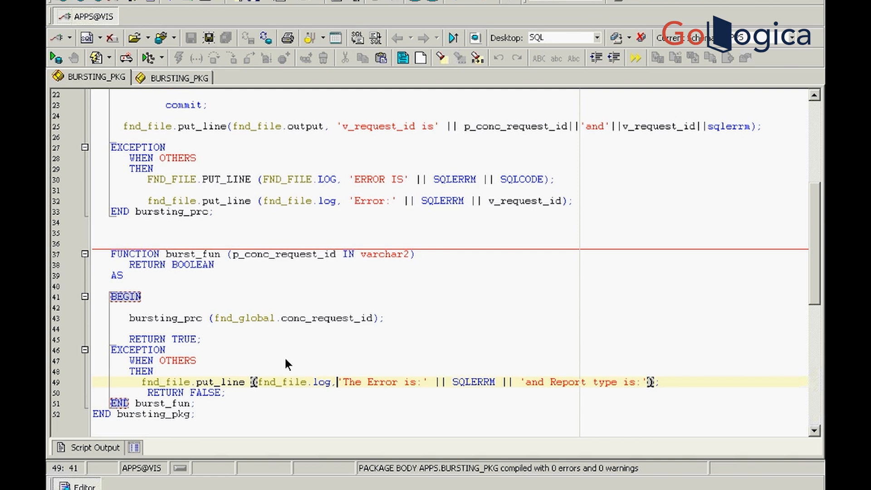
{"action": "key", "text": "F5"}
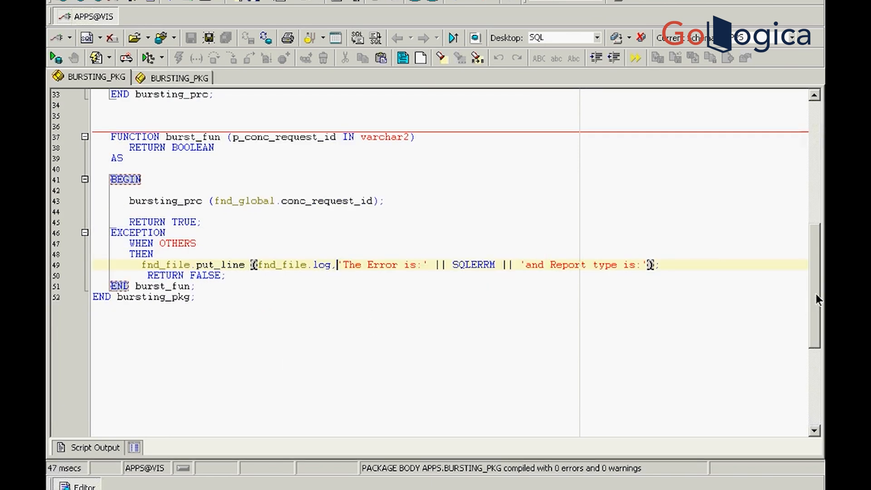
{"action": "left_click_drag", "start_coordinate": [816, 293], "coordinate": [815, 144]}
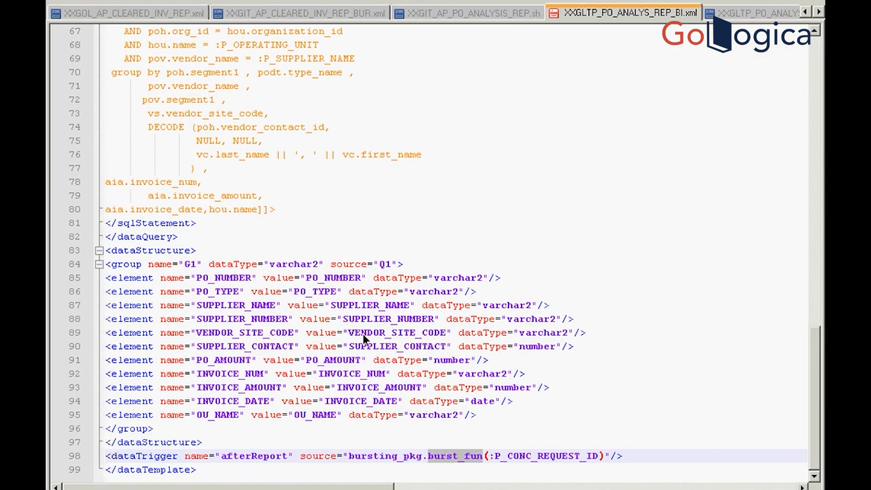
{"action": "double_click", "coordinate": [401, 456]}
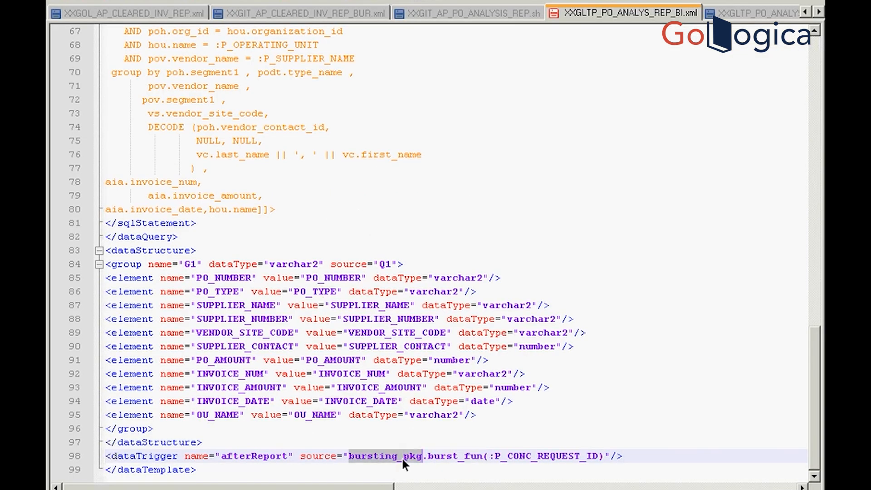
{"action": "double_click", "coordinate": [452, 456]}
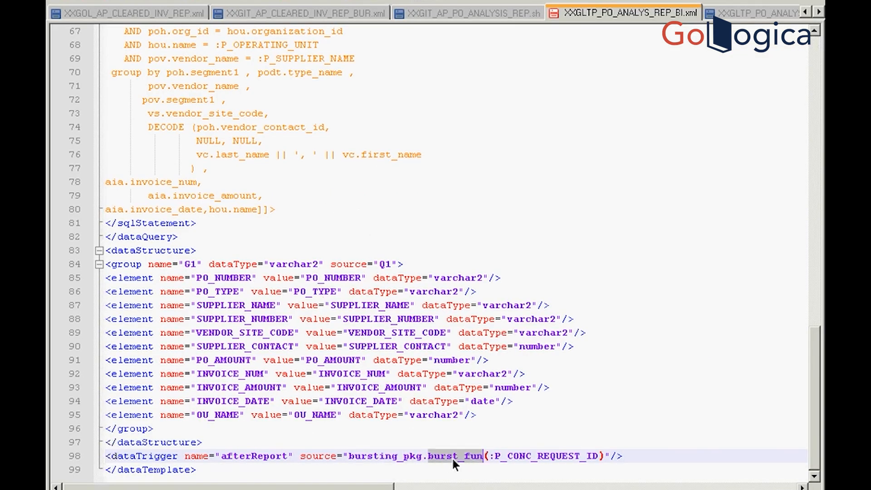
{"action": "double_click", "coordinate": [534, 455]}
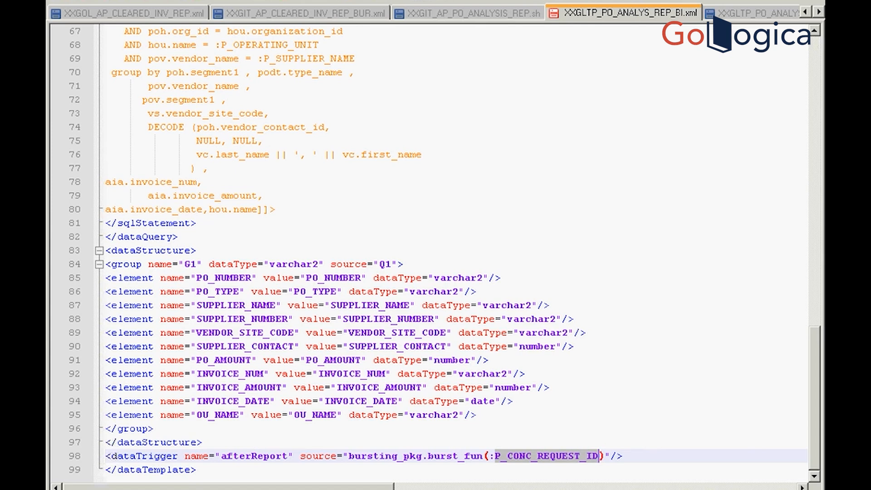
{"action": "left_click", "coordinate": [253, 489]}
- Inspect burst_fun and its bursting_prc call with conc_request_id on line 43
{"action": "left_click", "coordinate": [209, 304]}
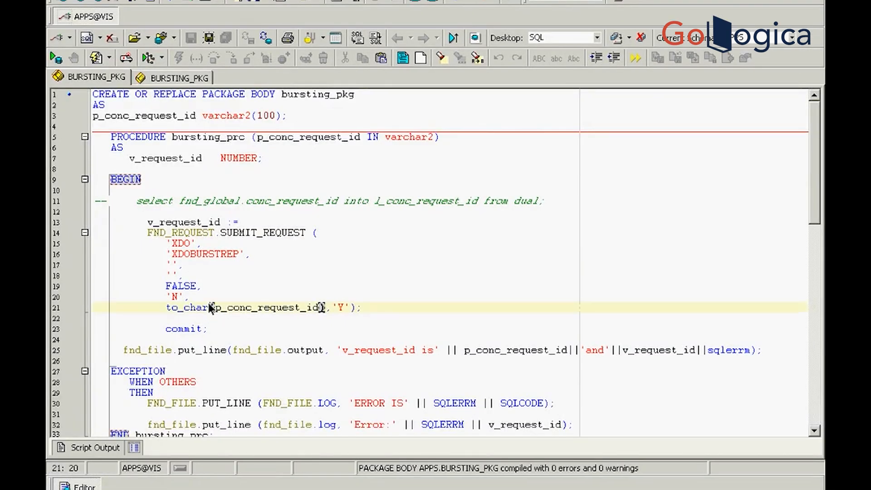
{"action": "key", "text": "Down"}
{"action": "key", "text": "Down"}
{"action": "key", "text": "Down"}
{"action": "key", "text": "Down"}
{"action": "key", "text": "Down"}
{"action": "key", "text": "Down"}
{"action": "key", "text": "Down"}
{"action": "key", "text": "Down"}
{"action": "key", "text": "Down"}
{"action": "key", "text": "Down"}
{"action": "key", "text": "Down"}
{"action": "key", "text": "Down"}
{"action": "key", "text": "Down"}
{"action": "key", "text": "Down"}
{"action": "key", "text": "Down"}
{"action": "key", "text": "Down"}
{"action": "key", "text": "Down"}
{"action": "key", "text": "Down"}
{"action": "key", "text": "Down"}
{"action": "key", "text": "Down"}
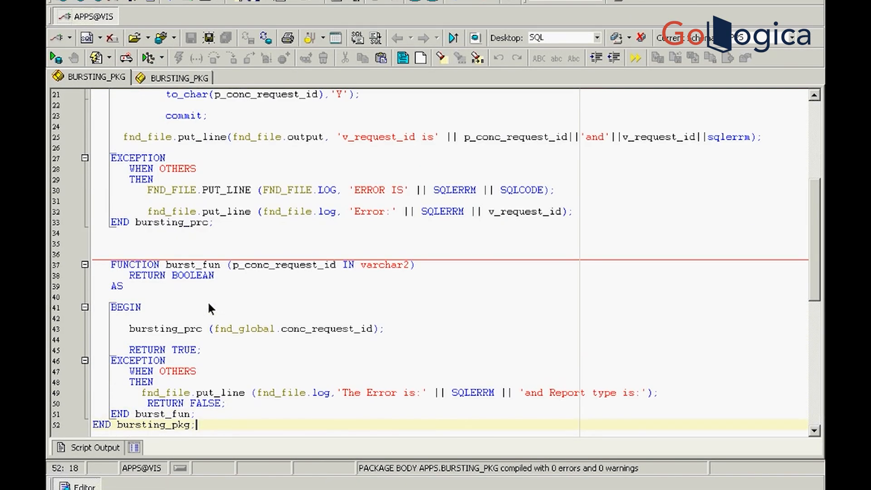
{"action": "double_click", "coordinate": [182, 268]}
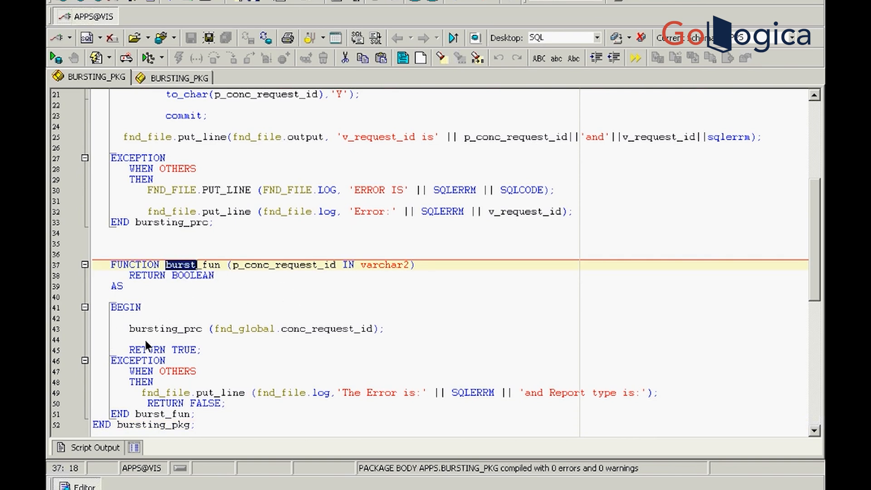
{"action": "left_click", "coordinate": [126, 328]}
{"action": "key", "text": "Right"}
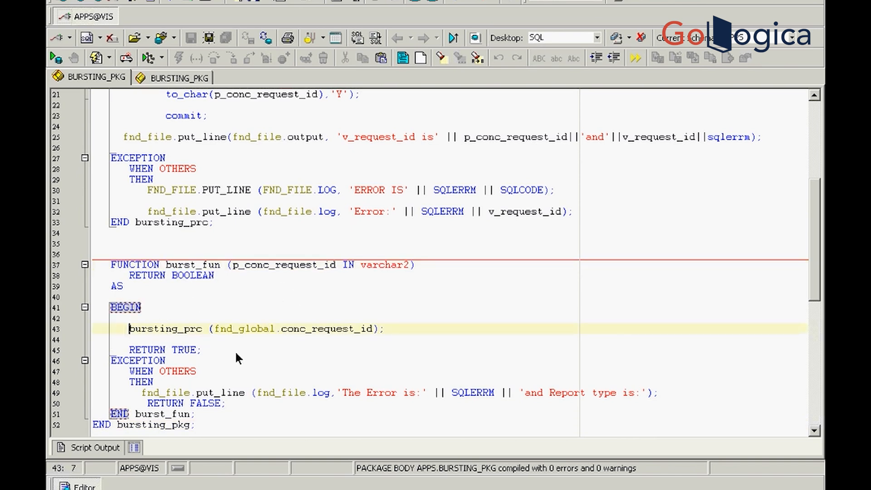
{"action": "left_click", "coordinate": [313, 334]}
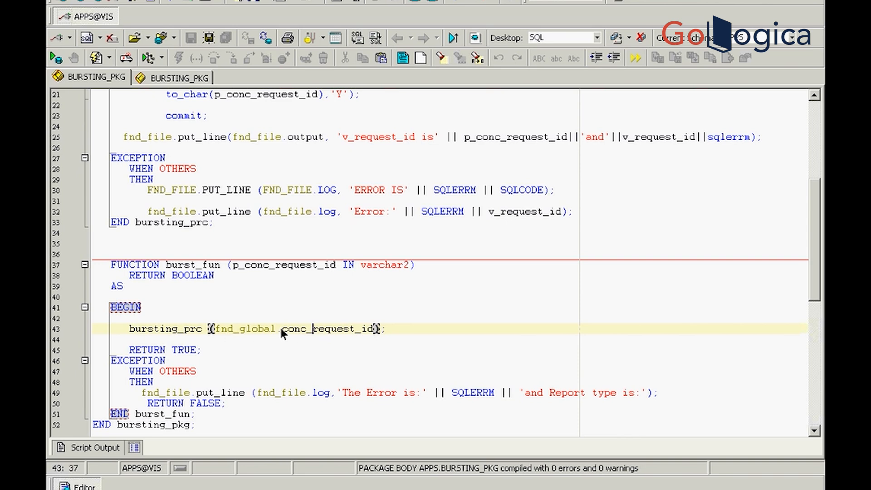
{"action": "left_click", "coordinate": [333, 329]}
{"action": "left_click", "coordinate": [148, 328]}
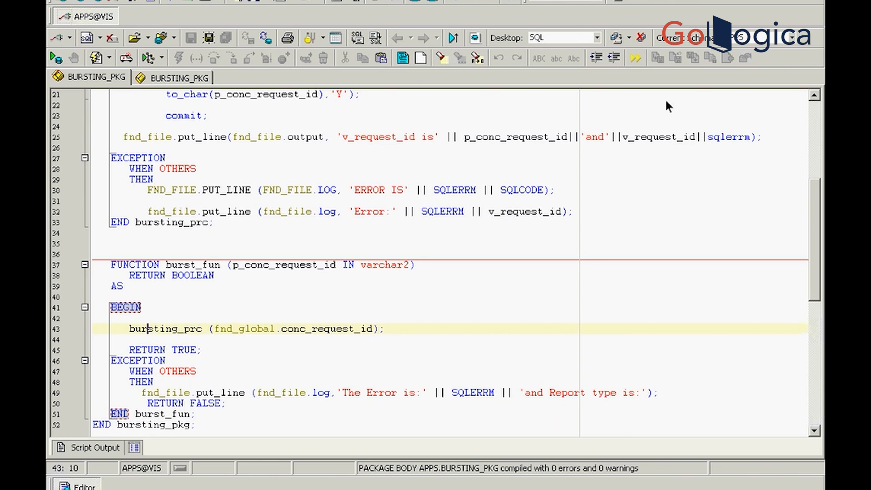
- Review the bursting_prc header, v_request_id and XDOBURSTREP submission, then go back to the browser
{"action": "scroll", "coordinate": [318, 182], "scroll_direction": "up", "scroll_amount": 7}
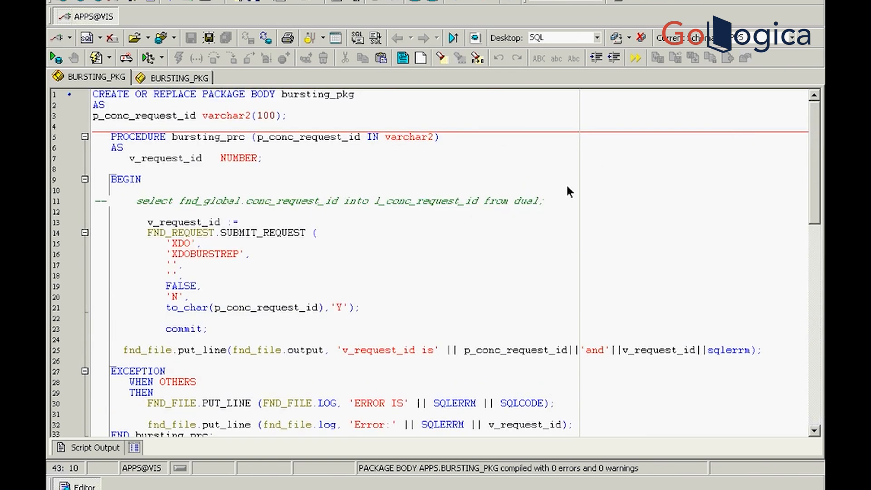
{"action": "triple_click", "coordinate": [210, 140]}
{"action": "key", "text": "Down"}
{"action": "key", "text": "Down"}
{"action": "key", "text": "Down"}
{"action": "key", "text": "Down"}
{"action": "key", "text": "Down"}
{"action": "key", "text": "Down"}
{"action": "key", "text": "Down"}
{"action": "key", "text": "Down"}
{"action": "key", "text": "Down"}
{"action": "key", "text": "Down"}
{"action": "key", "text": "Down"}
{"action": "key", "text": "Down"}
{"action": "key", "text": "Down"}
{"action": "key", "text": "Down"}
{"action": "key", "text": "Down"}
{"action": "key", "text": "Down"}
{"action": "key", "text": "Down"}
{"action": "key", "text": "Down"}
{"action": "key", "text": "Down"}
{"action": "key", "text": "Down"}
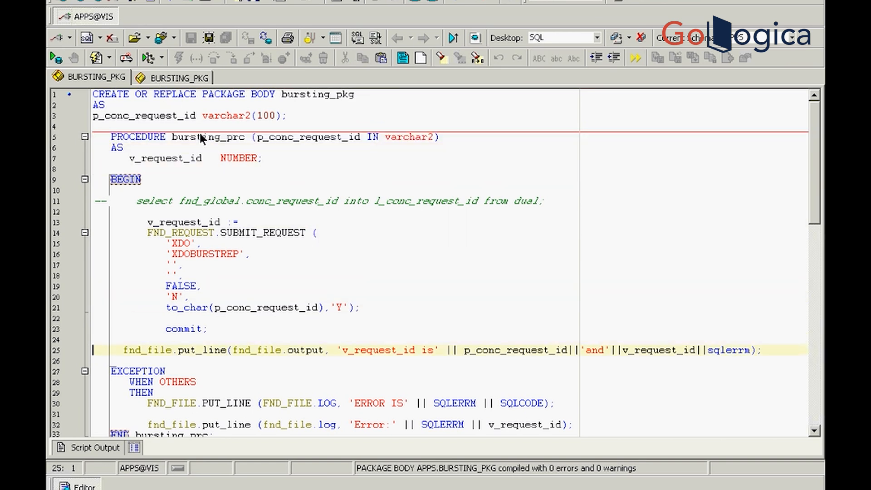
{"action": "double_click", "coordinate": [202, 138]}
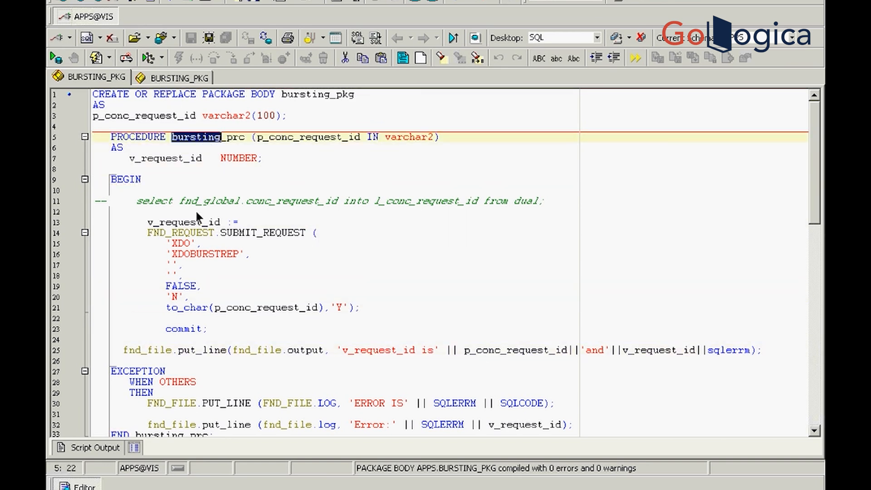
{"action": "double_click", "coordinate": [177, 222]}
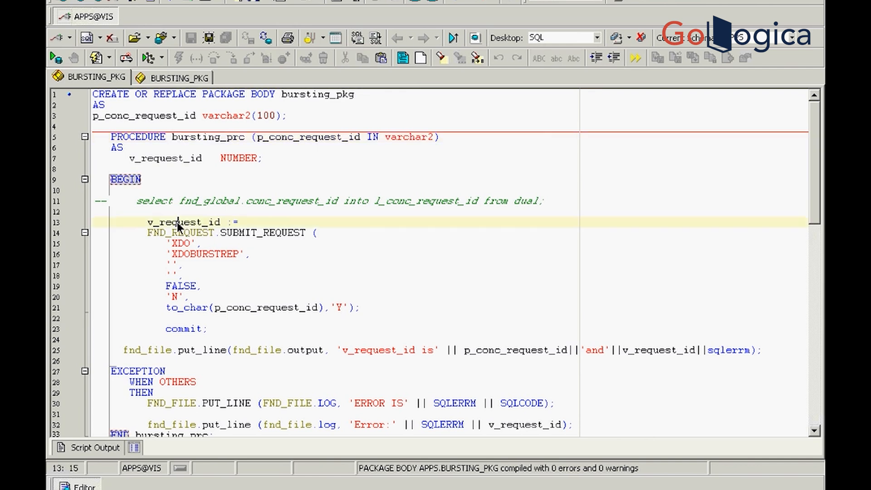
{"action": "double_click", "coordinate": [207, 252]}
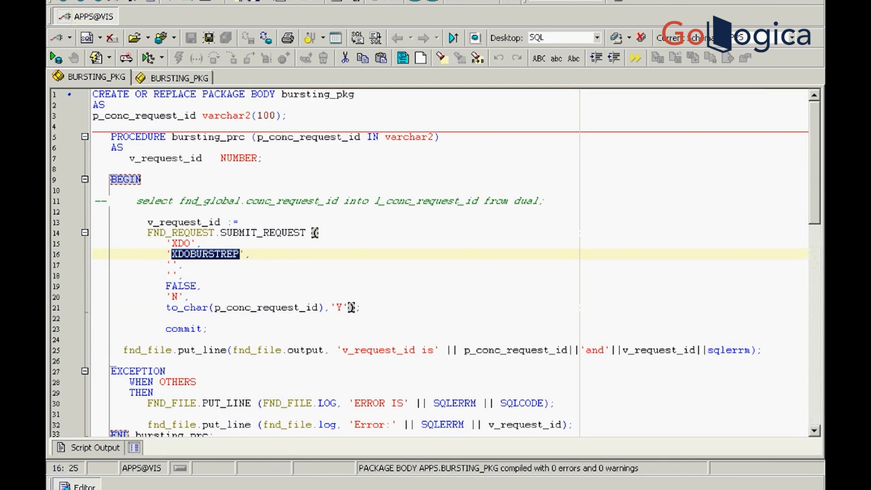
{"action": "left_click", "coordinate": [458, 489]}
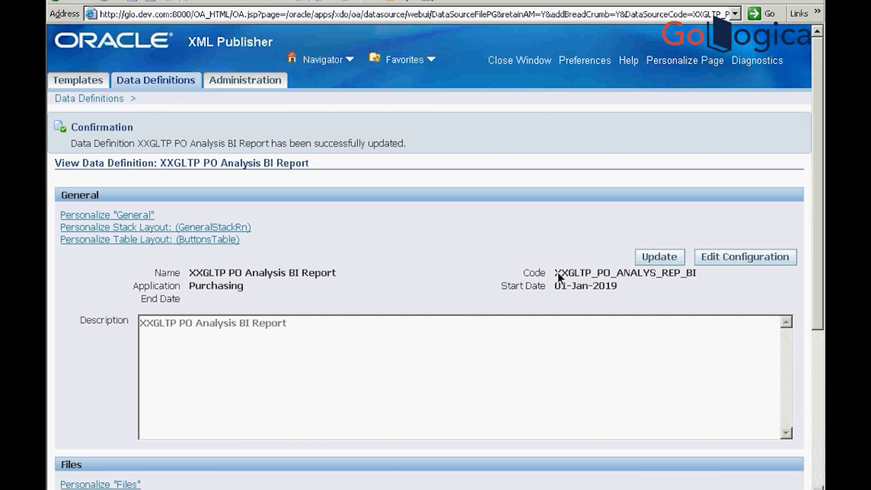
- Upload XXGLTP_PO_ANALYS_REP_BI.xml as the new data template and select the report name XXGLTP PO Analysis BI Report
{"action": "scroll", "coordinate": [426, 263], "scroll_direction": "down", "scroll_amount": 5}
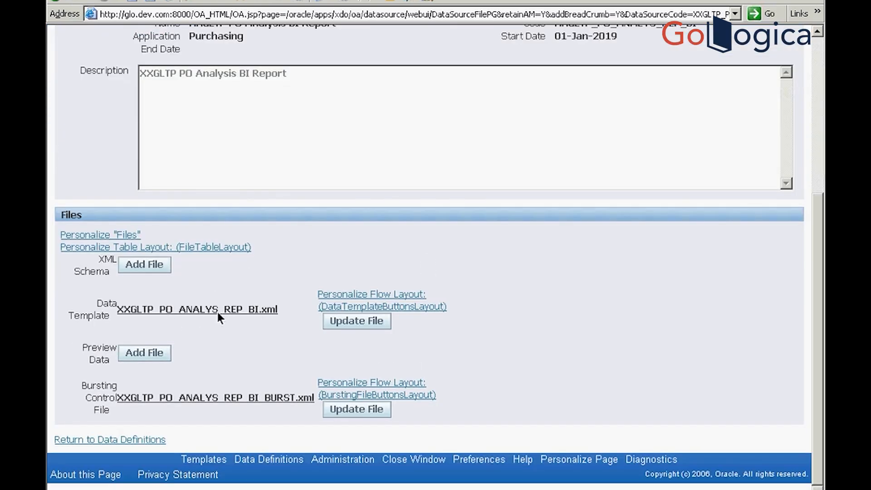
{"action": "left_click", "coordinate": [344, 321]}
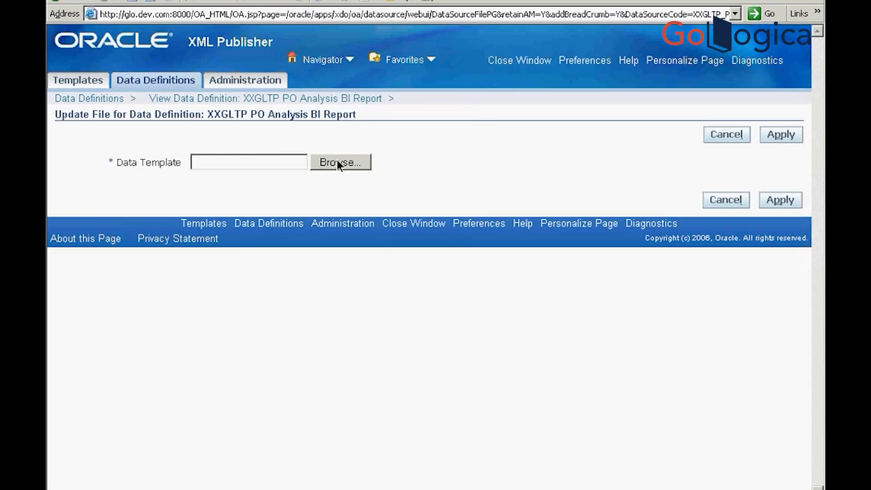
{"action": "left_click", "coordinate": [339, 163]}
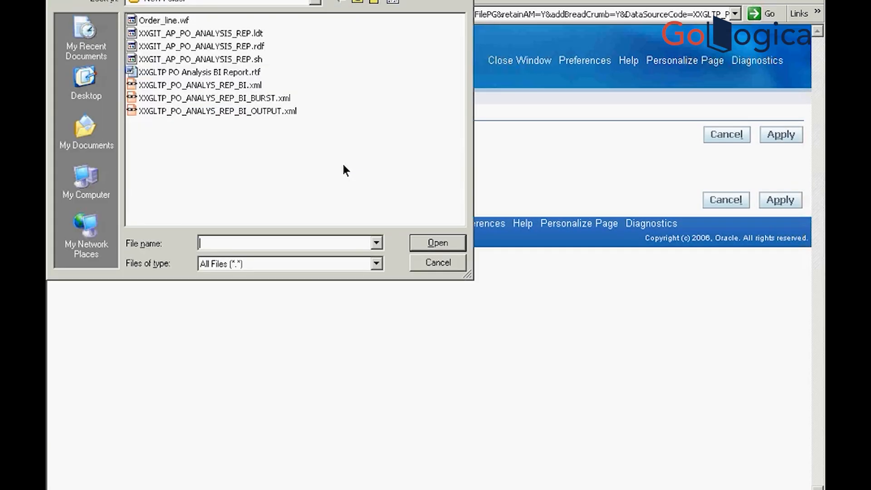
{"action": "left_click", "coordinate": [209, 85]}
{"action": "double_click", "coordinate": [209, 86]}
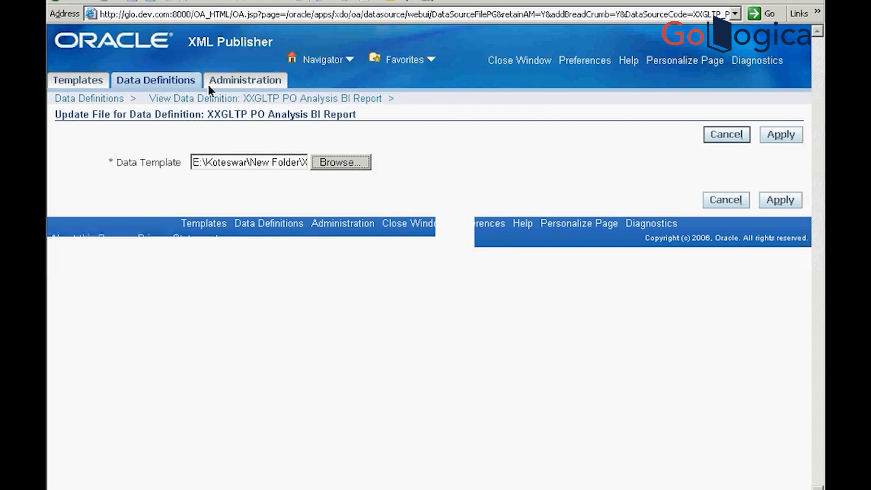
{"action": "left_click", "coordinate": [773, 136]}
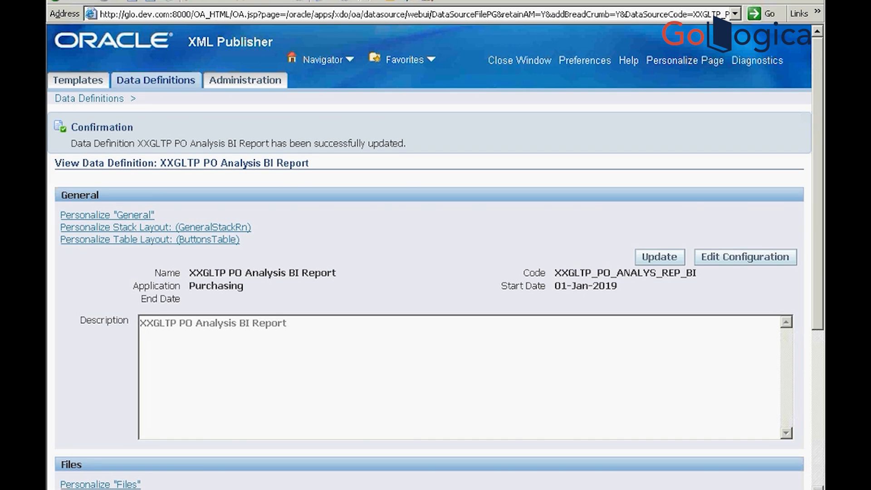
{"action": "key", "text": "alt+Tab"}
{"action": "key", "text": "alt+Tab"}
{"action": "left_click_drag", "start_coordinate": [189, 273], "coordinate": [228, 270]}
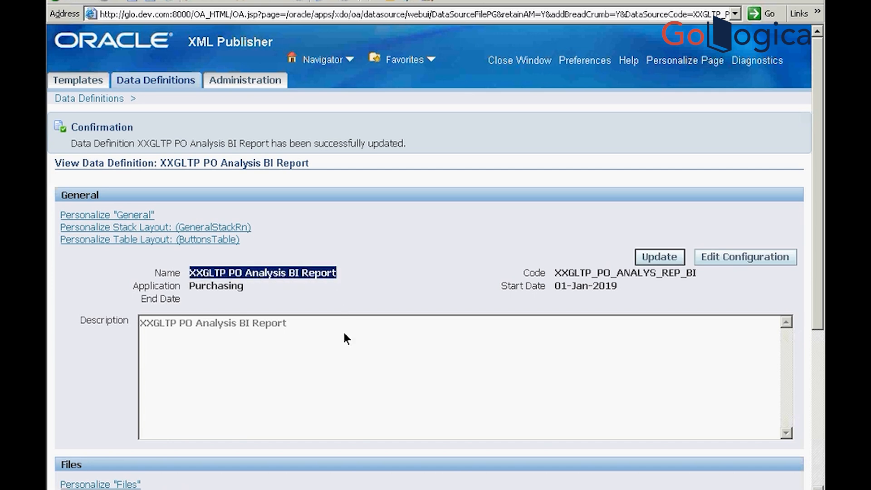
- Switch to the Purchasing responsibility and open the concurrent Requests window
{"action": "left_click", "coordinate": [540, 489]}
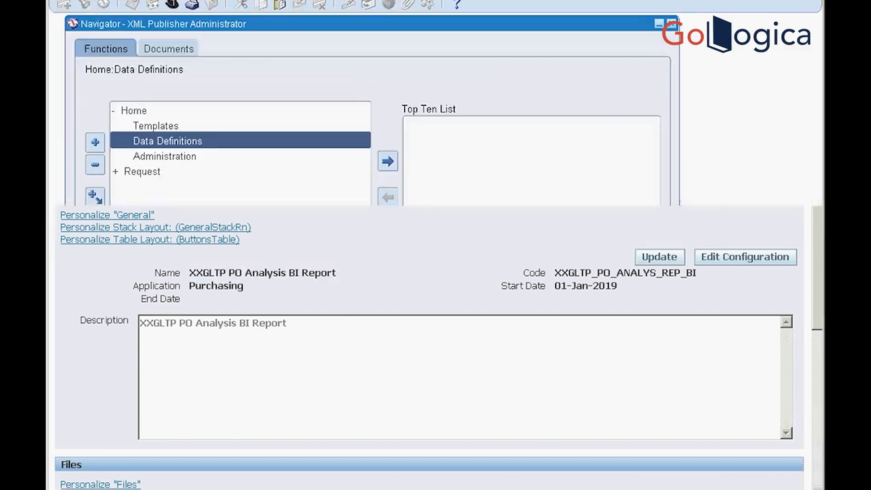
{"action": "left_click", "coordinate": [172, 5]}
{"action": "key", "text": "Down"}
{"action": "key", "text": "Down"}
{"action": "key", "text": "Down"}
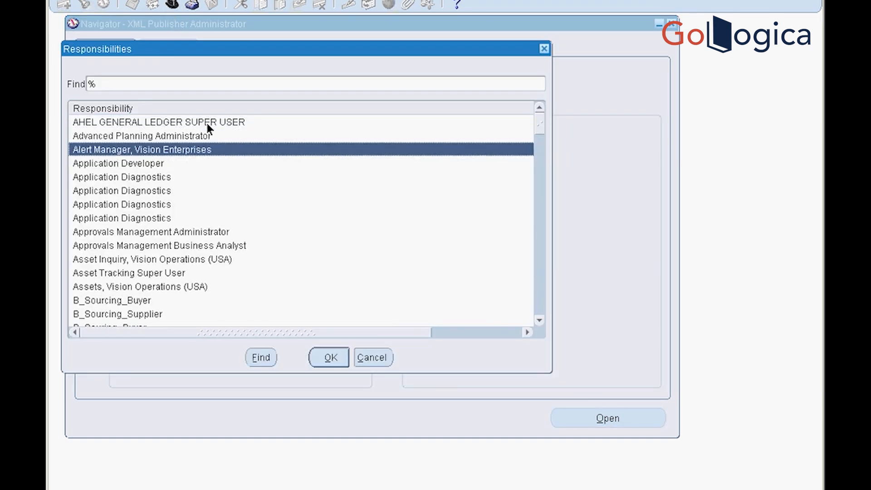
{"action": "type", "text": "pu"}
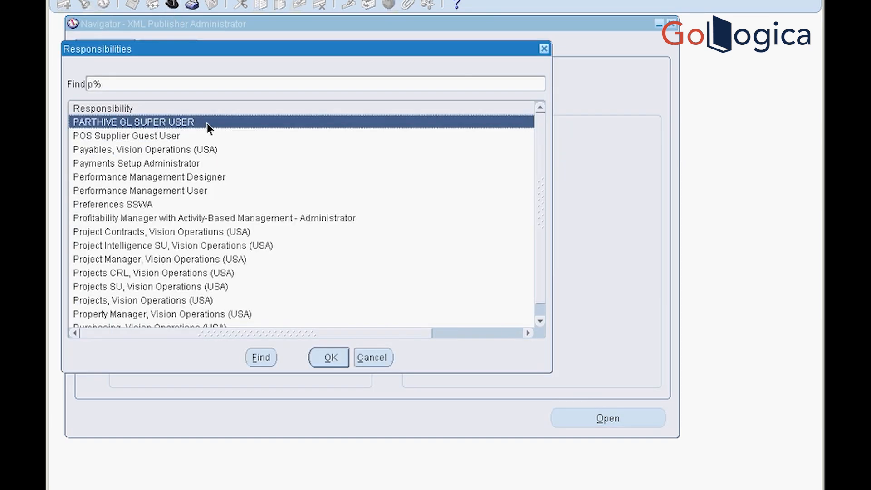
{"action": "type", "text": "r"}
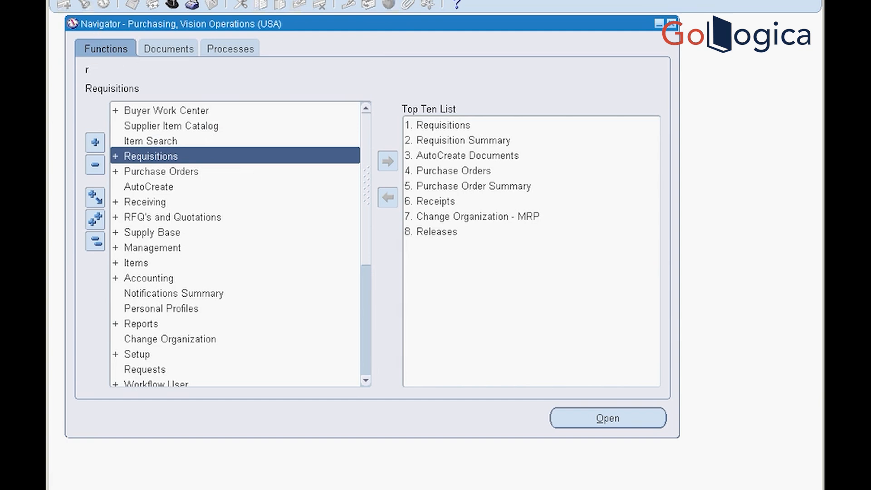
{"action": "left_click", "coordinate": [105, 0]}
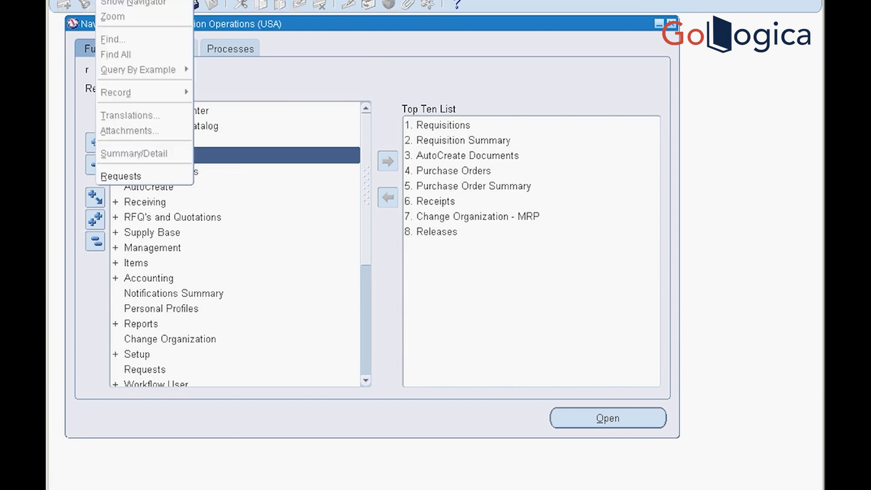
{"action": "left_click", "coordinate": [124, 176]}
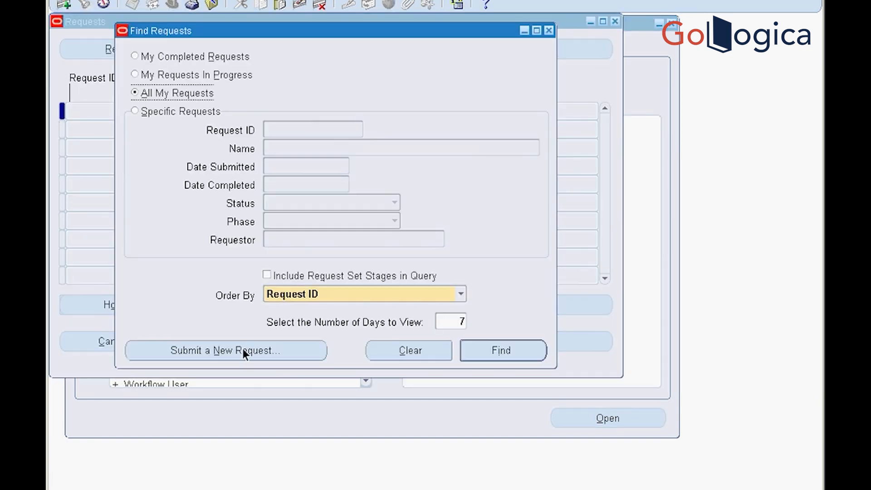
- Submit XXGLTP PO Analysis BI Report with parameters abc and nasx, declining another request
{"action": "left_click", "coordinate": [243, 349]}
{"action": "left_click", "coordinate": [295, 276]}
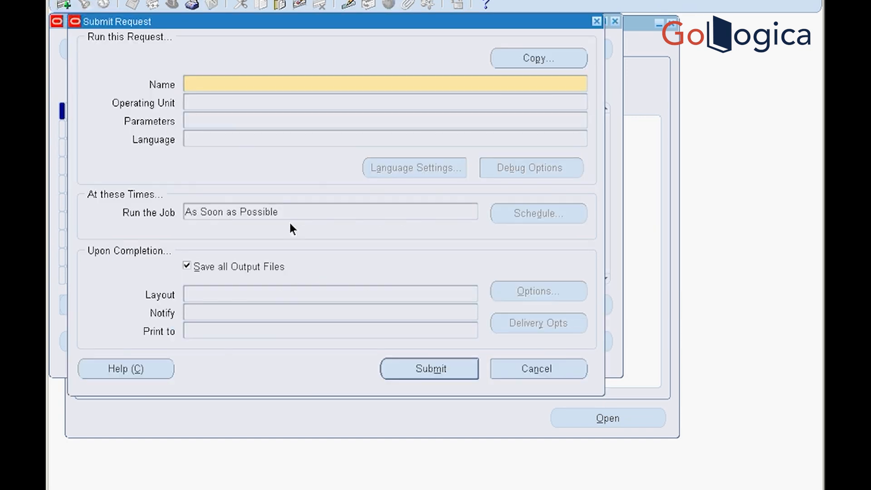
{"action": "type", "text": "XXGLTP PO Analysis BI Report"}
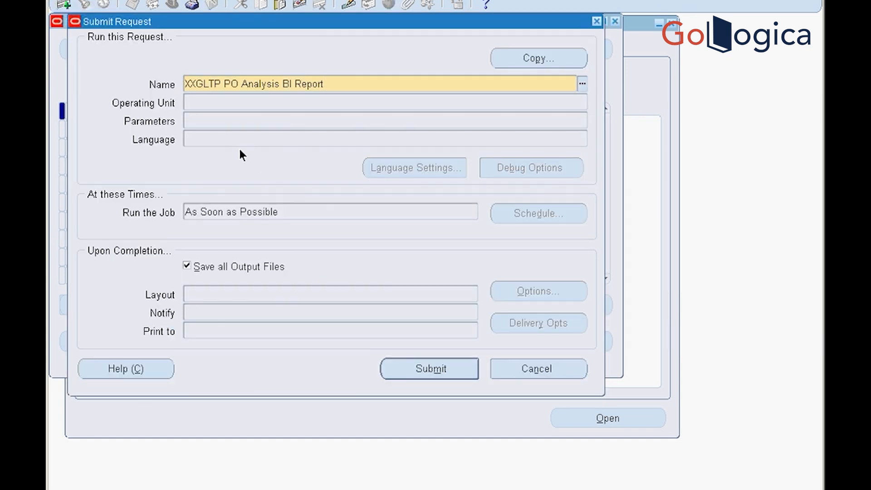
{"action": "key", "text": "Tab"}
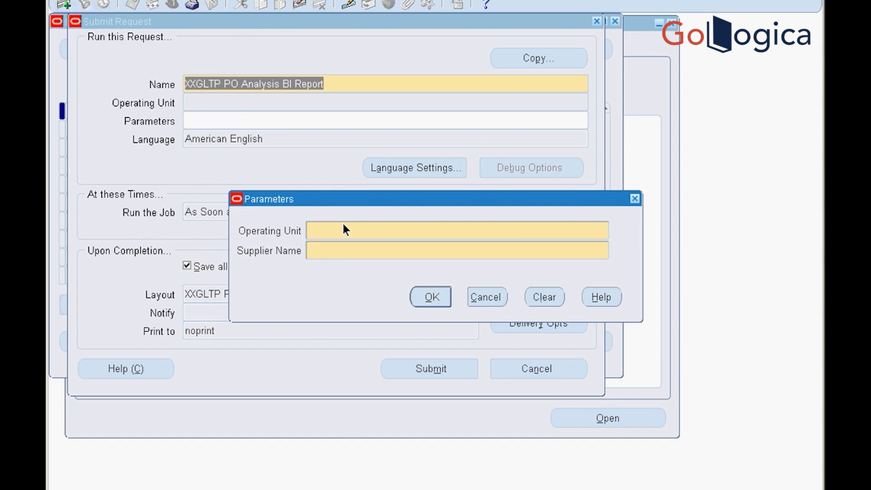
{"action": "type", "text": "abc"}
{"action": "key", "text": "Tab"}
{"action": "type", "text": "nasx"}
{"action": "left_click", "coordinate": [420, 298]}
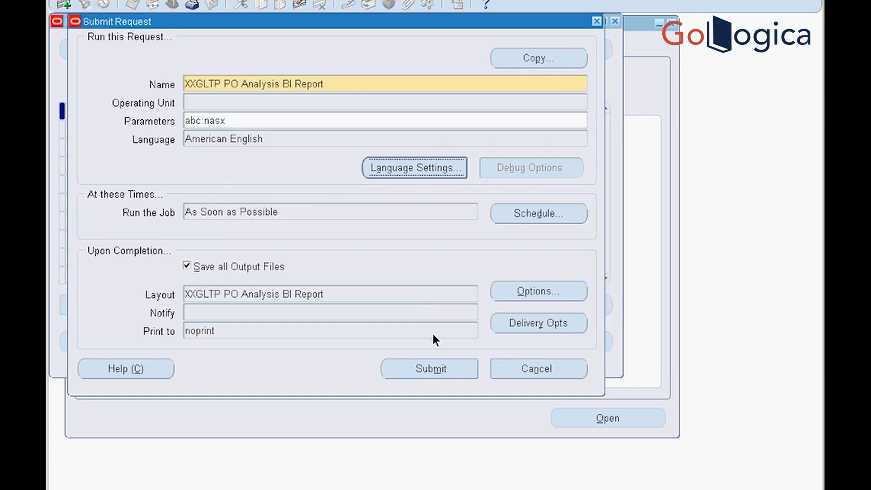
{"action": "left_click", "coordinate": [431, 368]}
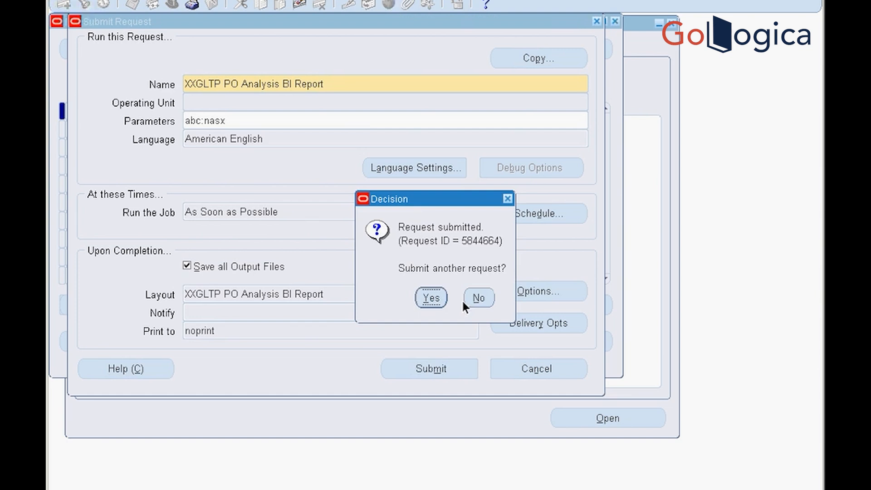
{"action": "left_click", "coordinate": [479, 298]}
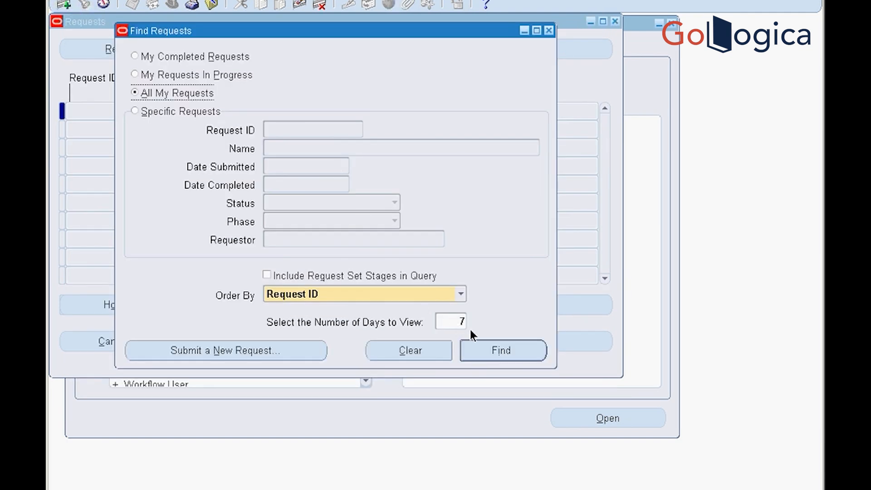
{"action": "left_click", "coordinate": [484, 361]}
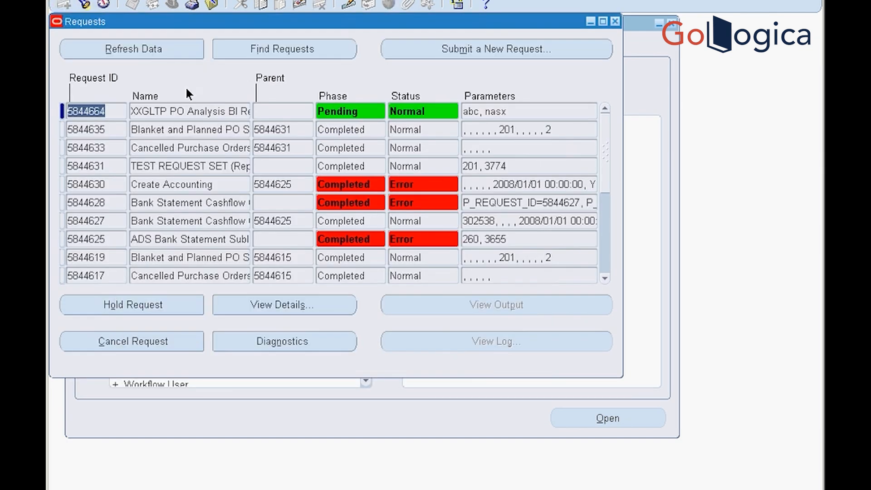
- Refresh request 5844664 until it shows Completed/Normal, then return to Notepad++
{"action": "left_click", "coordinate": [125, 54]}
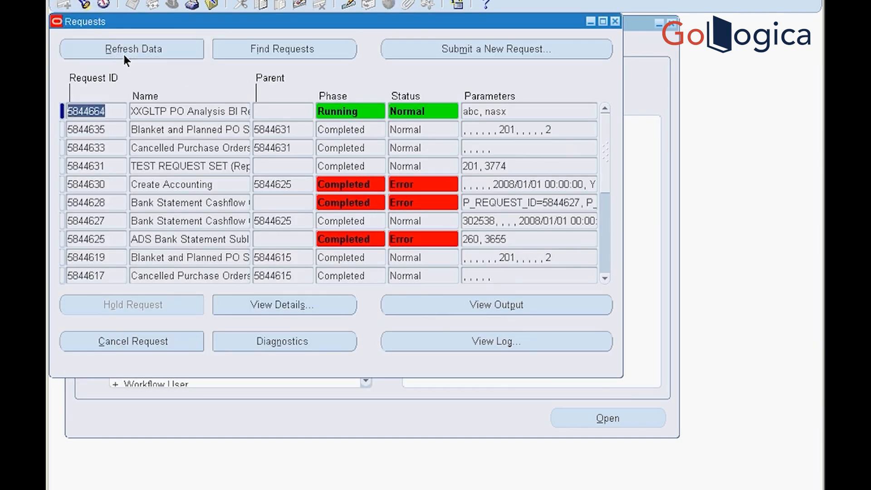
{"action": "left_click", "coordinate": [124, 55]}
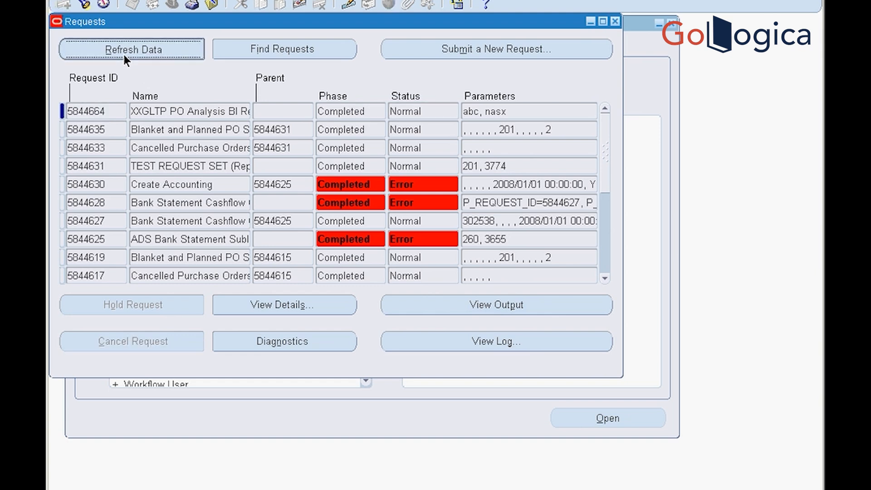
{"action": "left_click", "coordinate": [184, 116]}
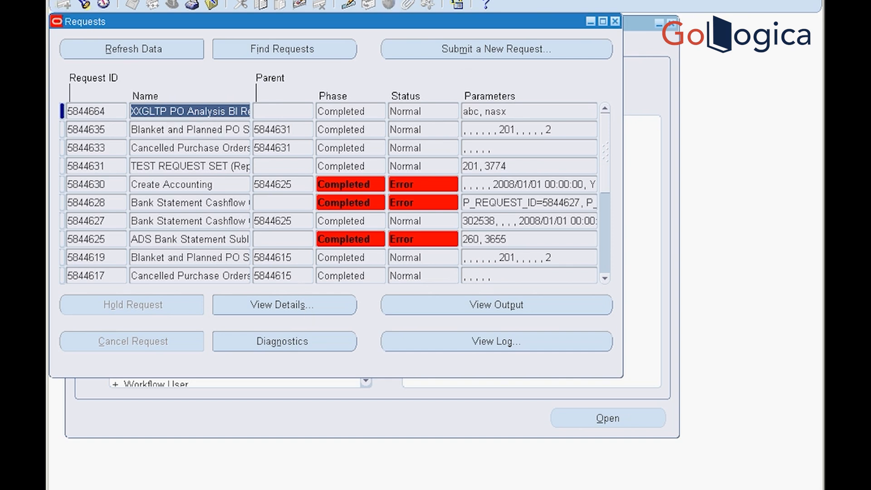
{"action": "key", "text": "alt+Tab"}
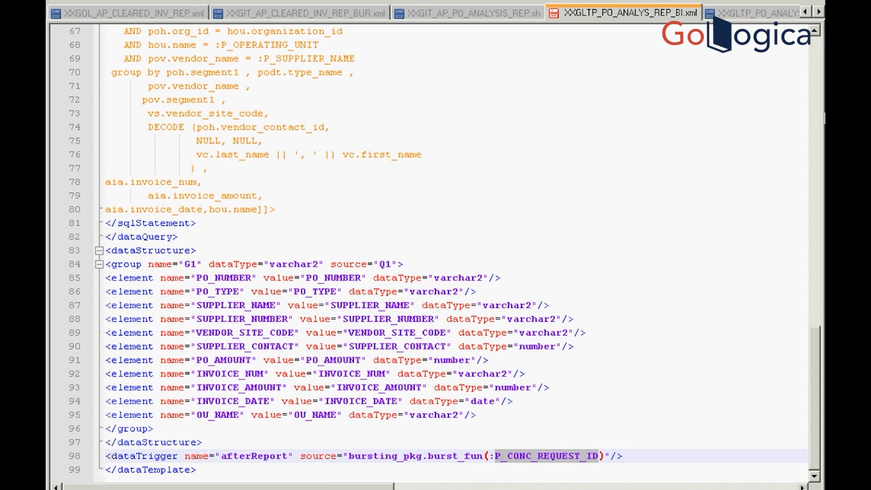
- Select the P_CONC_REQUEST_ID parameter name at the top of the data template
{"action": "left_click", "coordinate": [820, 112]}
{"action": "left_click", "coordinate": [820, 112]}
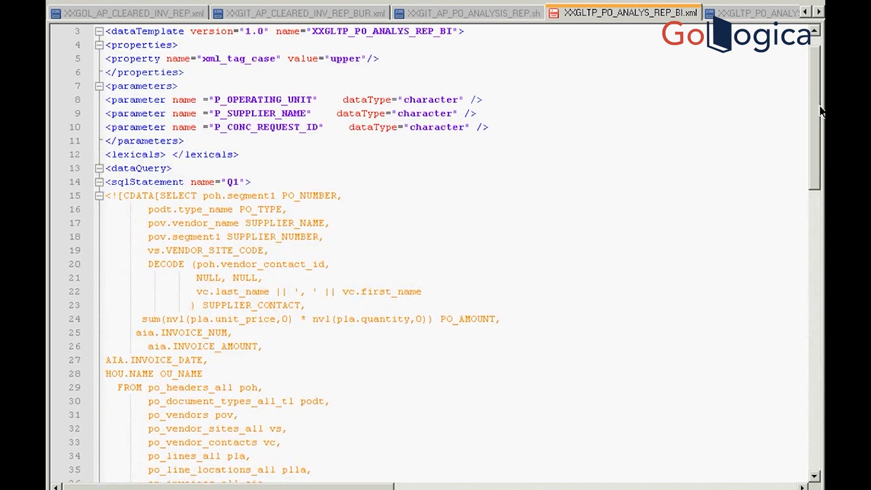
{"action": "double_click", "coordinate": [260, 127]}
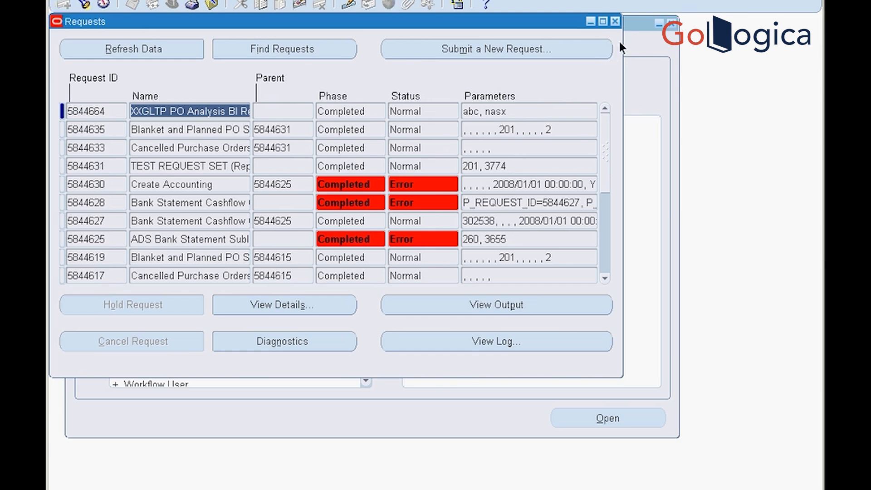
- Close the Requests window and switch responsibility to Application Developer
{"action": "left_click", "coordinate": [614, 19]}
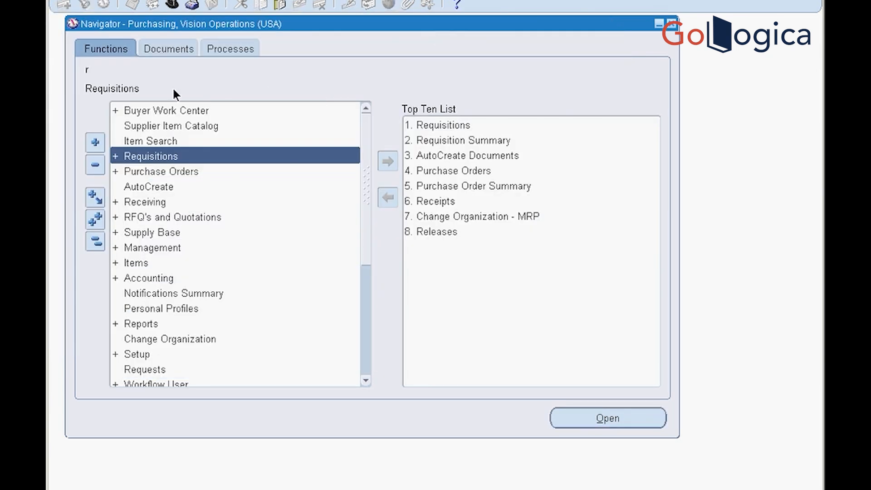
{"action": "left_click", "coordinate": [172, 5]}
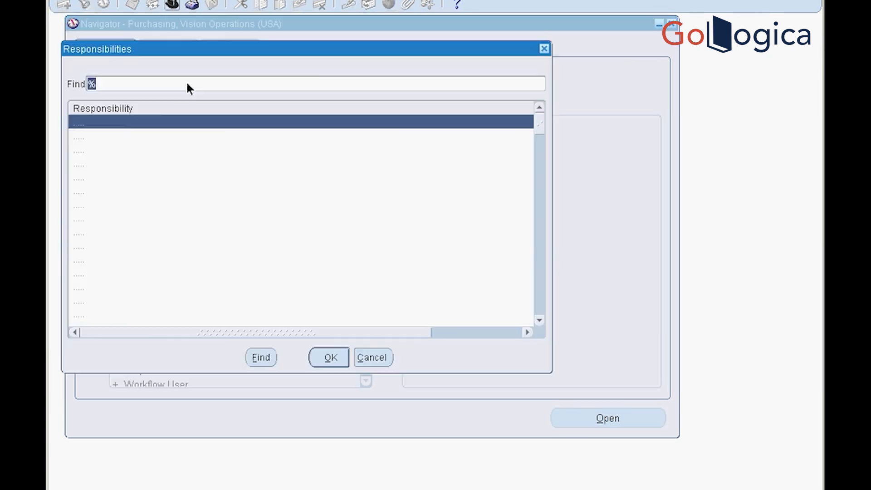
{"action": "key", "text": "Down"}
{"action": "key", "text": "Down"}
{"action": "key", "text": "Down"}
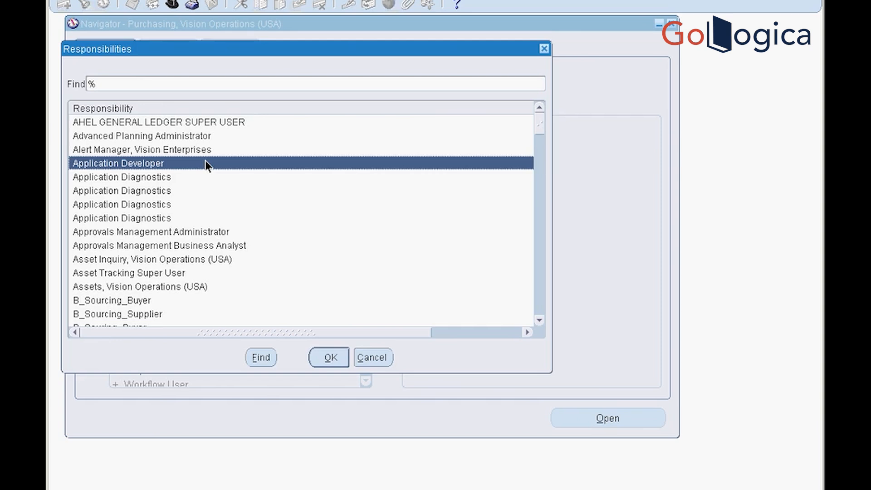
{"action": "key", "text": "Return"}
- Query the XXGLTP PO Analysis BI Report concurrent program and start a sequence 30 parameter row
{"action": "key", "text": "Down"}
{"action": "key", "text": "Return"}
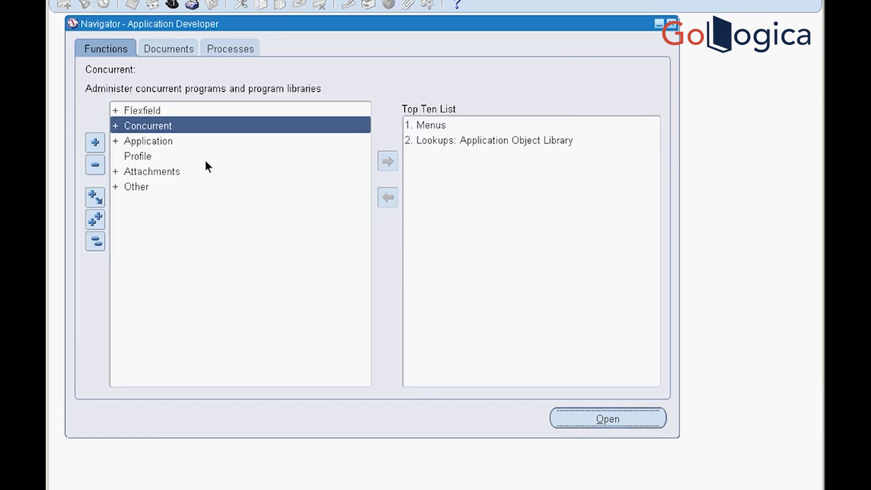
{"action": "key", "text": "Return"}
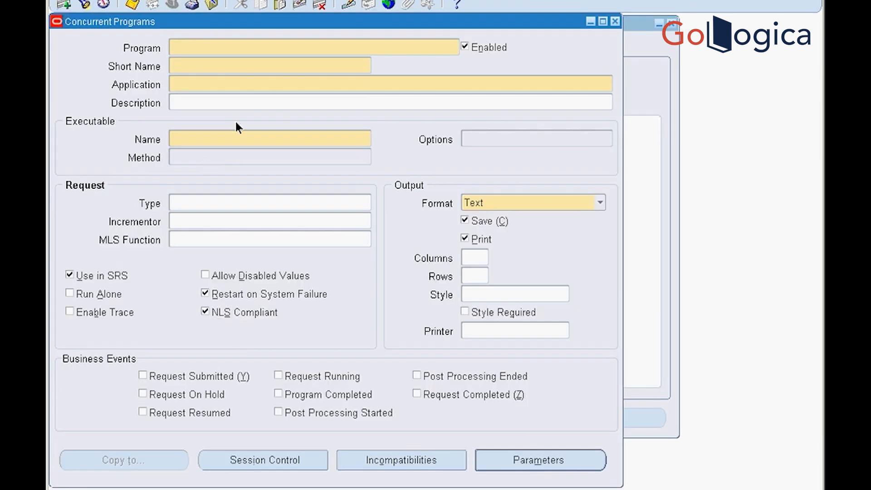
{"action": "key", "text": "F11"}
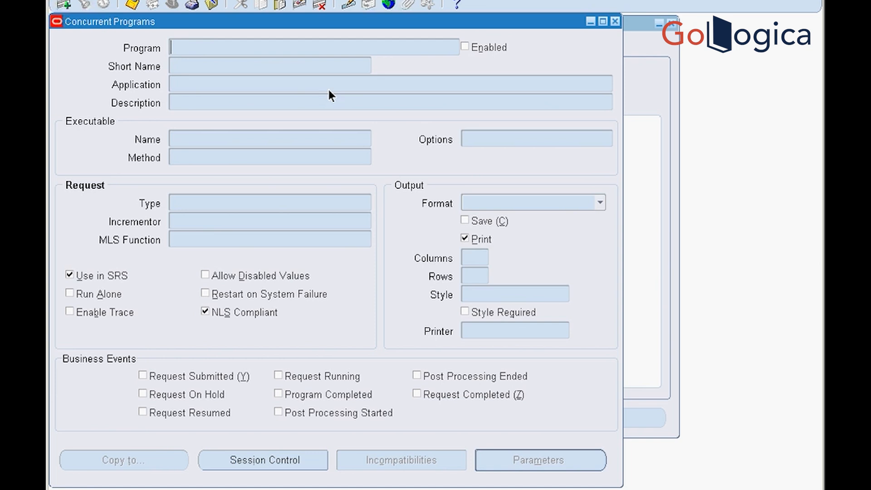
{"action": "type", "text": "XXGLTP PO Analysis BI Report"}
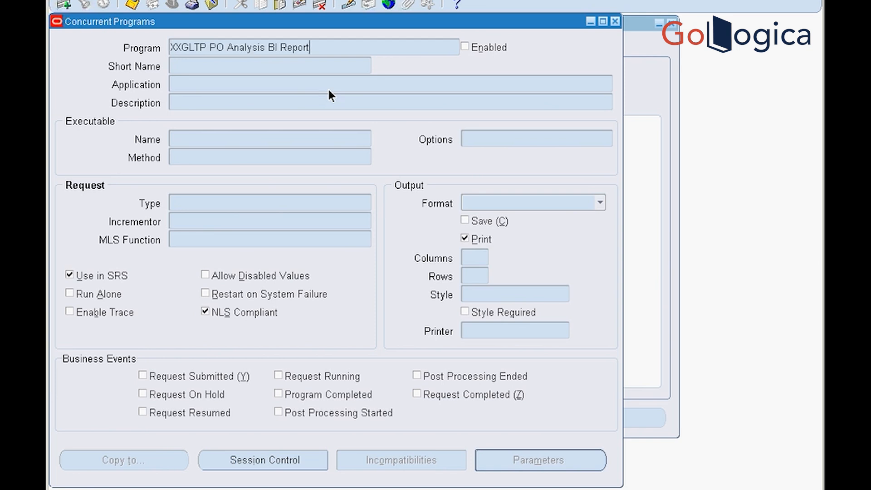
{"action": "key", "text": "ctrl+F11"}
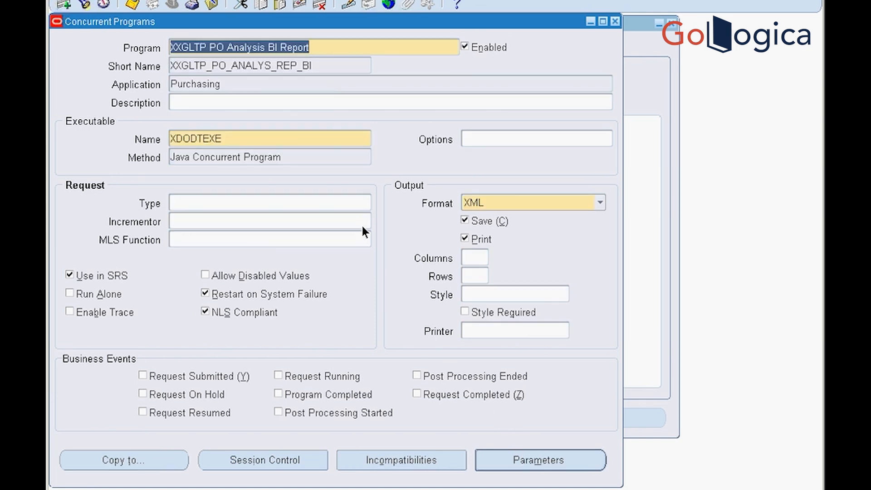
{"action": "left_click", "coordinate": [507, 461]}
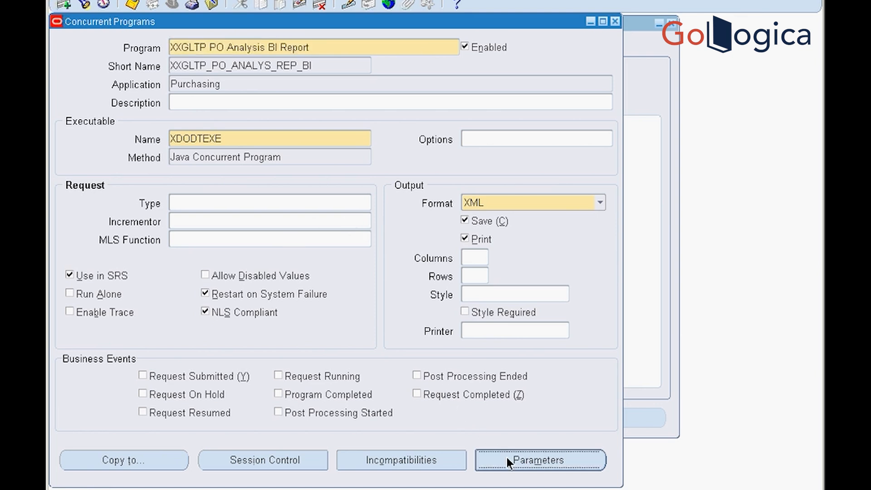
{"action": "left_click", "coordinate": [152, 201]}
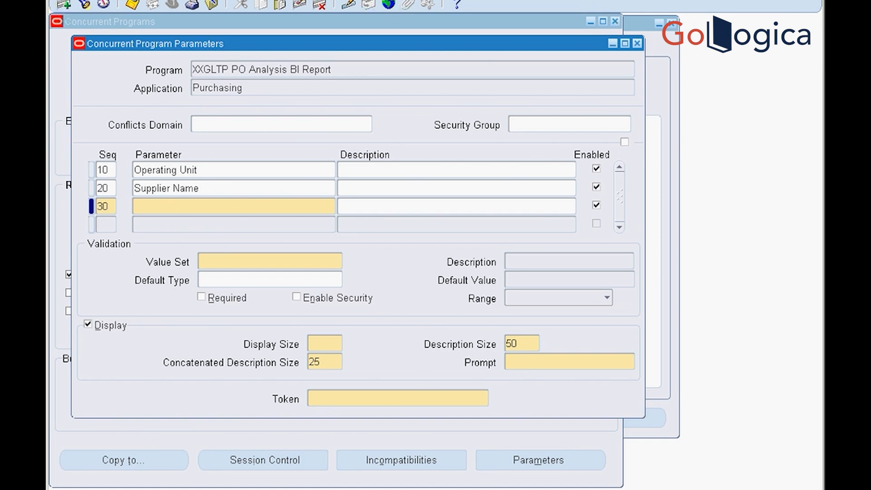
- Copy P_CONC_REQUEST_ID from the data template into the Token field and choose the Number value set
{"action": "key", "text": "alt+Tab"}
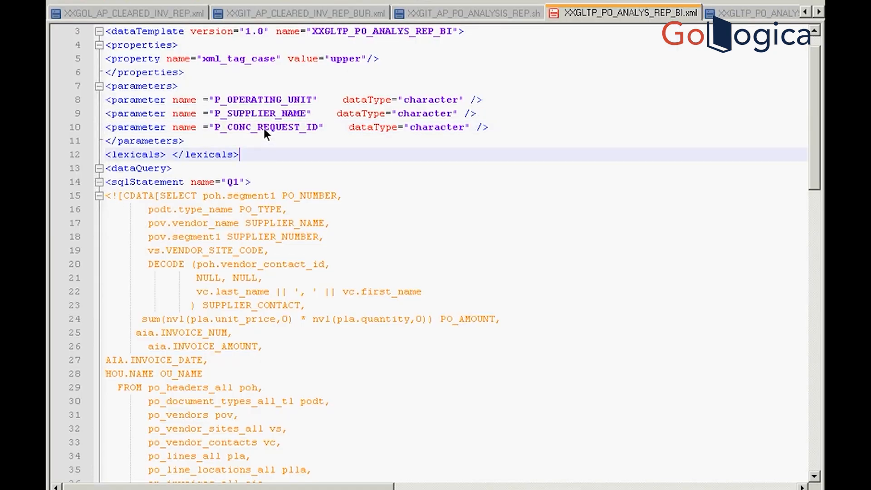
{"action": "double_click", "coordinate": [263, 129]}
{"action": "key", "text": "ctrl+c"}
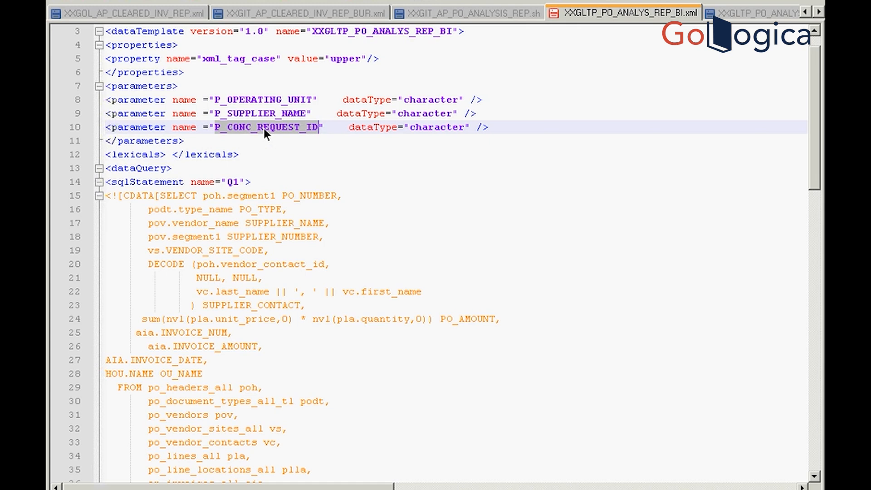
{"action": "key", "text": "alt+Tab"}
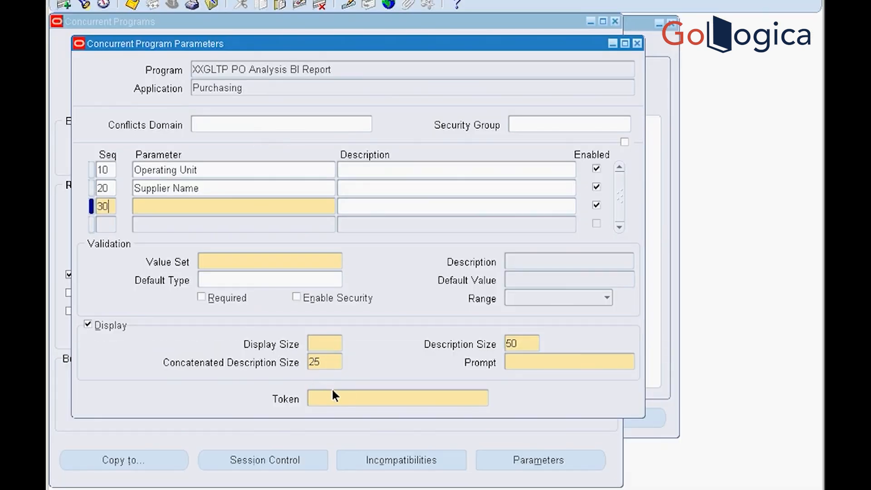
{"action": "key", "text": "ctrl+v"}
{"action": "left_click", "coordinate": [236, 265]}
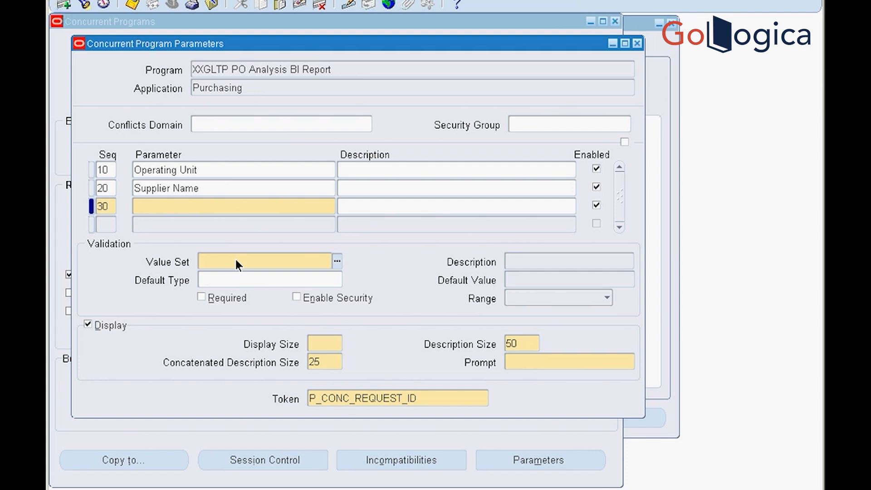
{"action": "type", "text": "number"}
{"action": "key", "text": "Tab"}
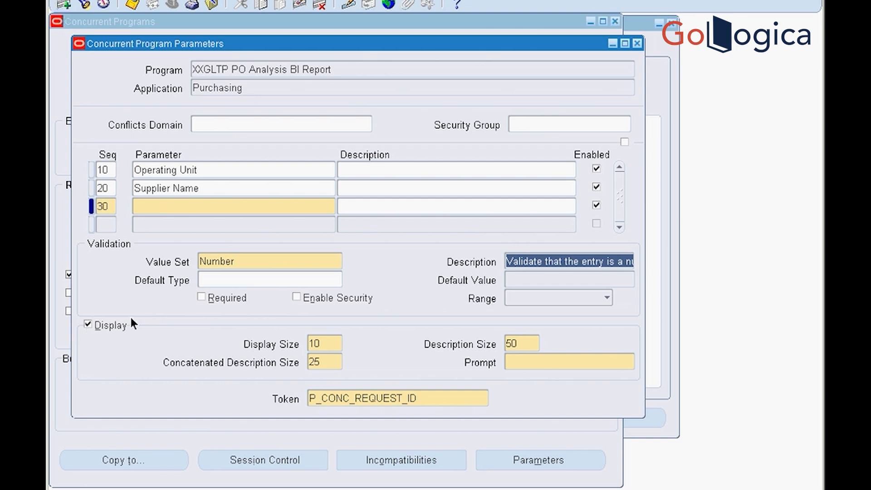
- Name parameter 30 'Concurrent Request ID', uncheck Display to hide it, and close the window
{"action": "left_click", "coordinate": [177, 203]}
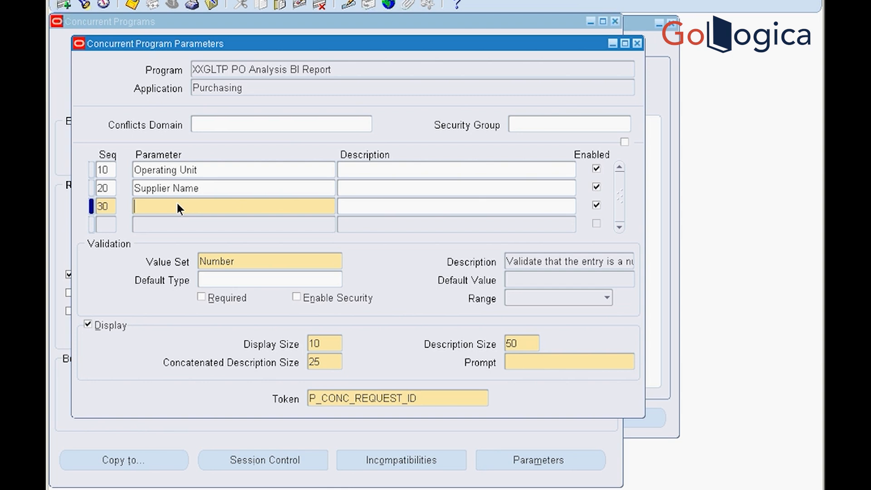
{"action": "type", "text": "P"}
{"action": "key", "text": "BackSpace"}
{"action": "type", "text": "Concurrent requew"}
{"action": "key", "text": "BackSpace"}
{"action": "key", "text": "BackSpace"}
{"action": "type", "text": "uest ID"}
{"action": "key", "text": "Tab"}
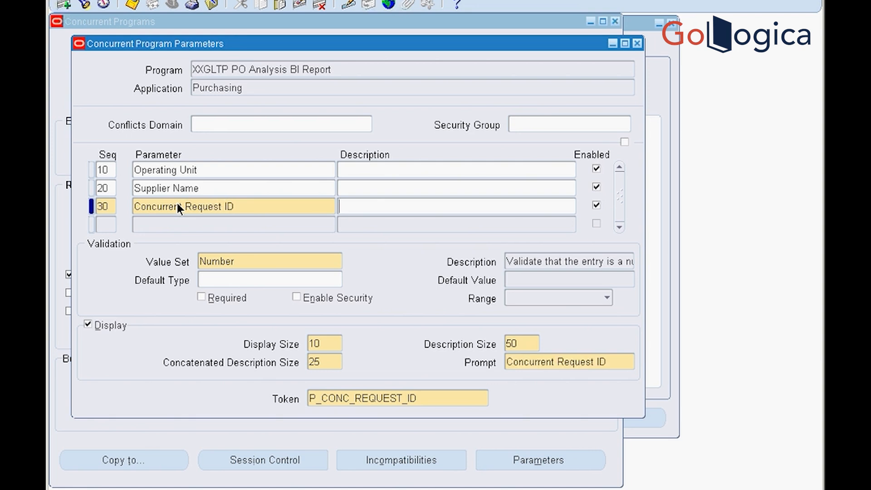
{"action": "left_click", "coordinate": [88, 323]}
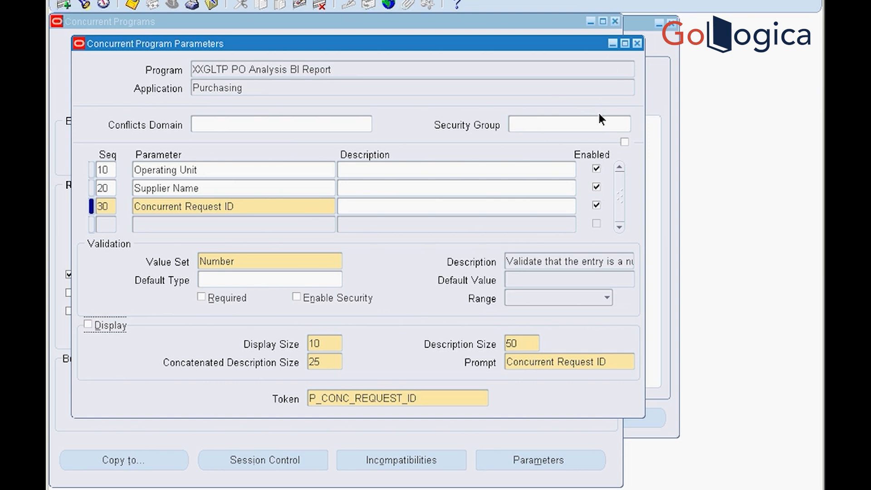
{"action": "left_click", "coordinate": [637, 43]}
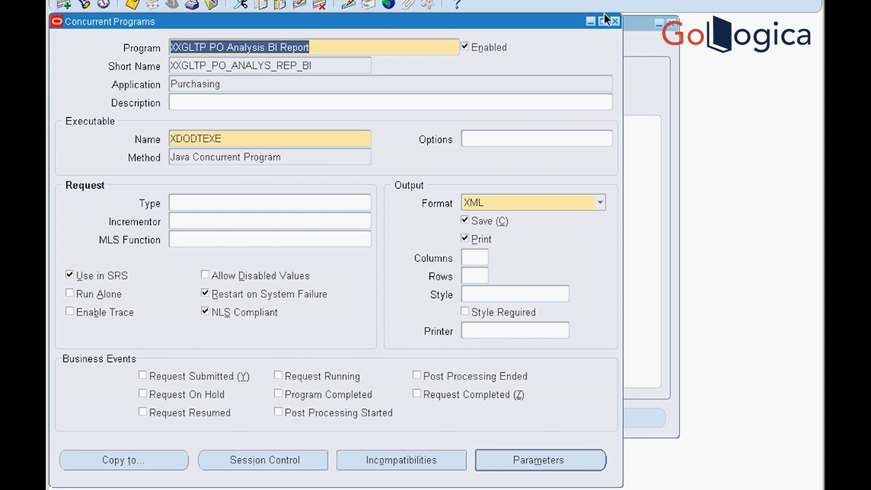
- Under Purchasing, start a single request for the XXGLTP PO Analysis BI Report
{"action": "left_click", "coordinate": [615, 22]}
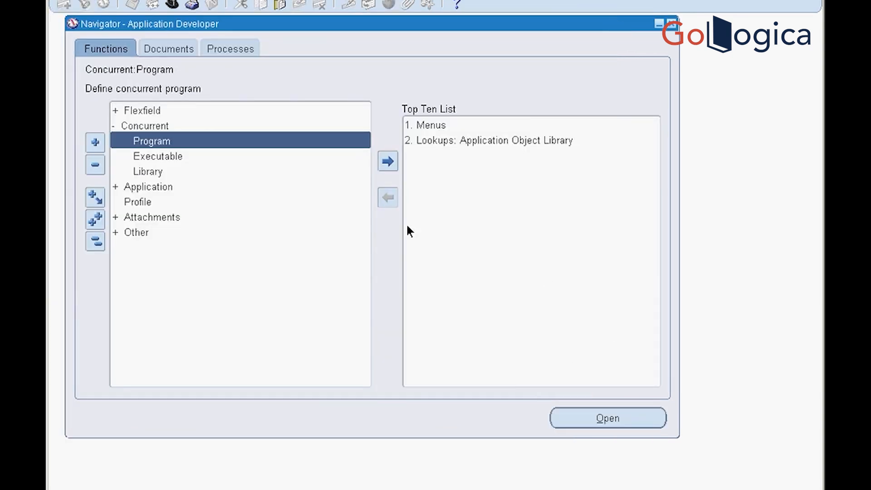
{"action": "left_click", "coordinate": [173, 5]}
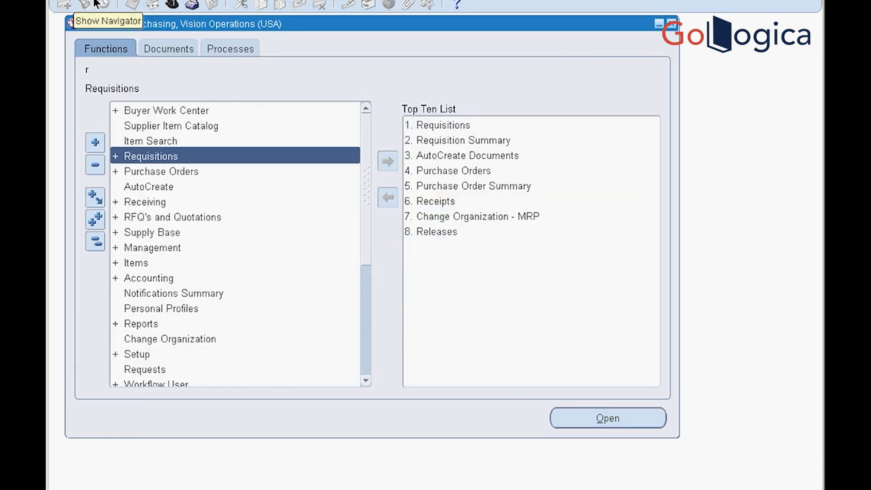
{"action": "left_click", "coordinate": [105, 0]}
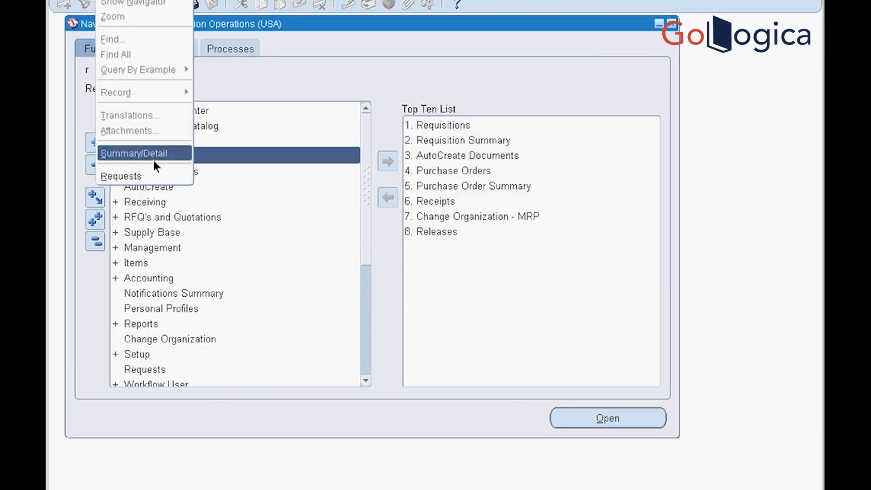
{"action": "left_click", "coordinate": [148, 176]}
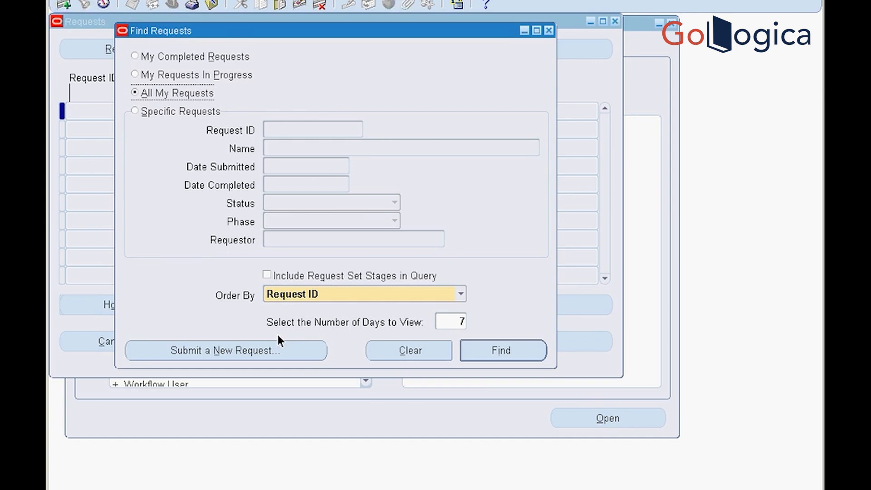
{"action": "left_click", "coordinate": [279, 345]}
{"action": "left_click", "coordinate": [307, 277]}
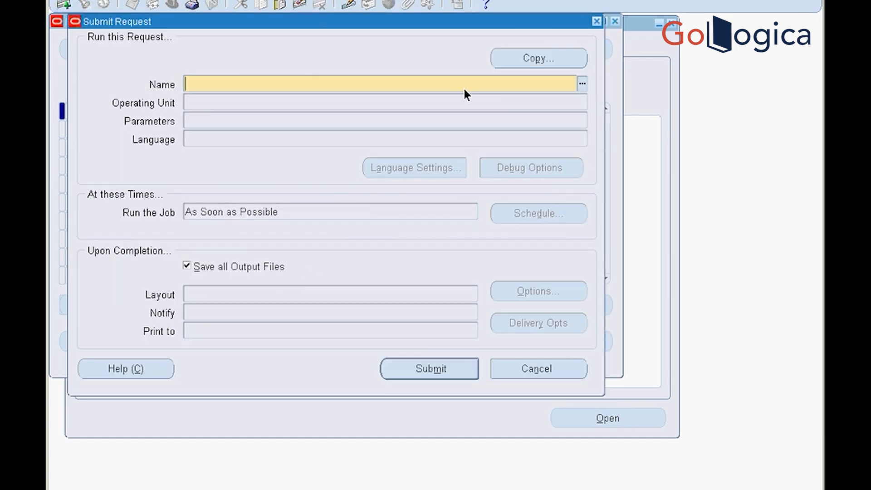
{"action": "type", "text": "XXGLTP PO Analysis BI Report"}
{"action": "key", "text": "Tab"}
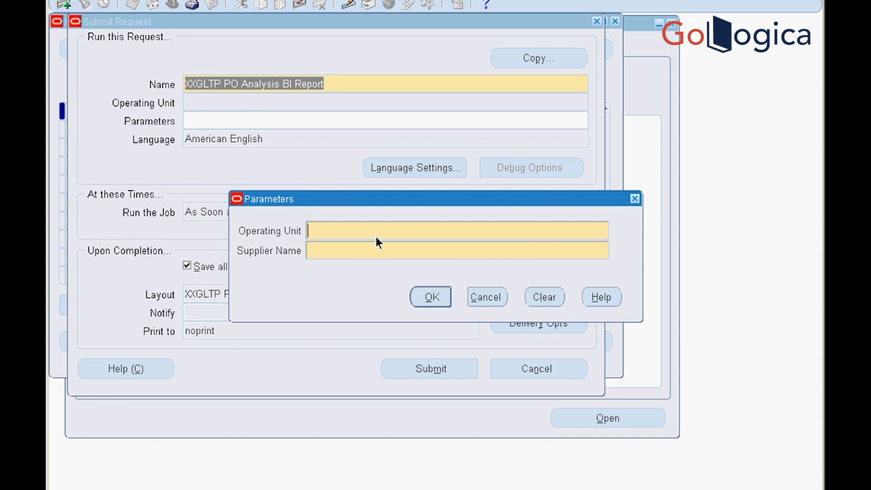
- Enter operating unit Vision Germeny and supplier General Electric, then submit the request
{"action": "type", "text": "s"}
{"action": "key", "text": "BackSpace"}
{"action": "type", "text": "Vision G"}
{"action": "type", "text": "ermeny"}
{"action": "key", "text": "Tab"}
{"action": "type", "text": "General Electric"}
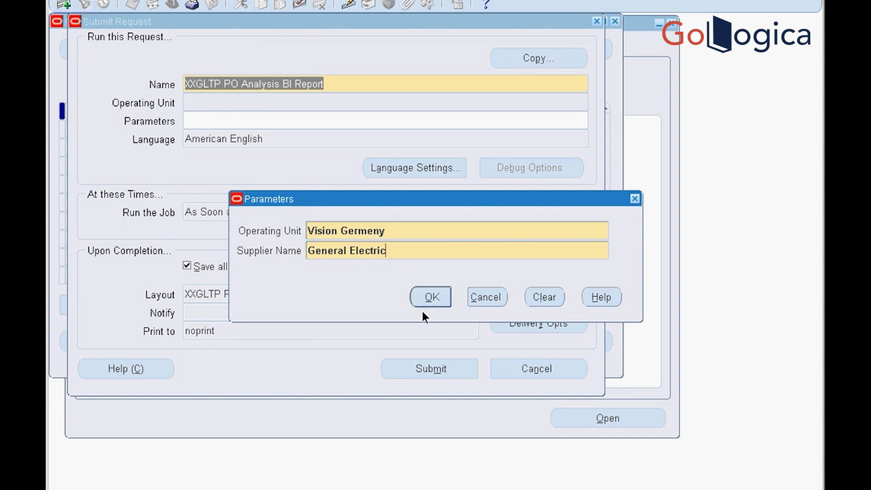
{"action": "left_click", "coordinate": [432, 297]}
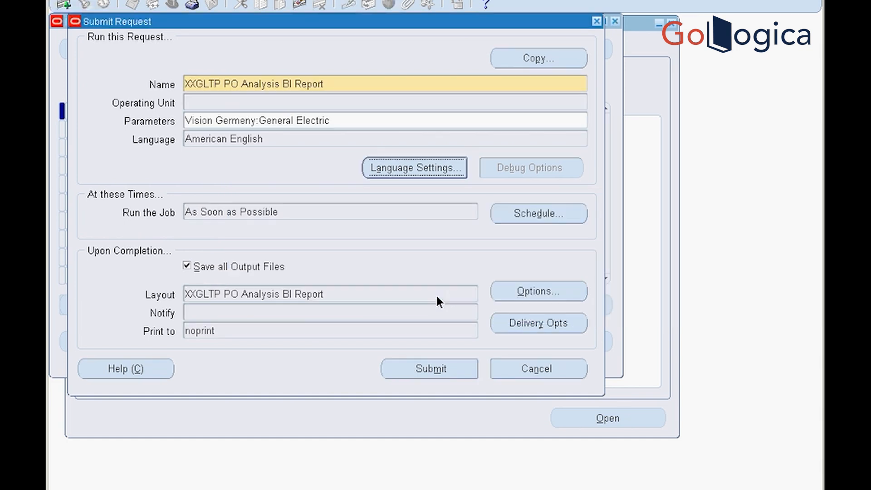
{"action": "left_click", "coordinate": [418, 371]}
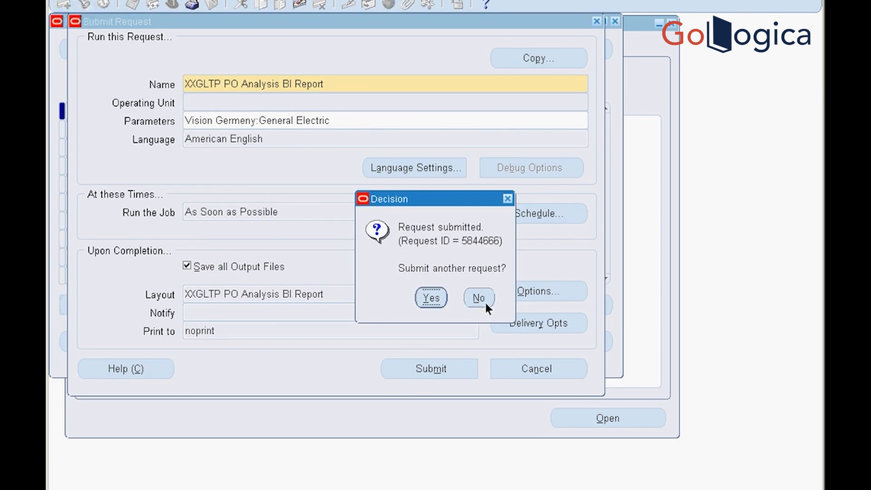
- Decline another request, list recent requests, and refresh until request 5844666 shows Completed, Normal
{"action": "left_click", "coordinate": [484, 301]}
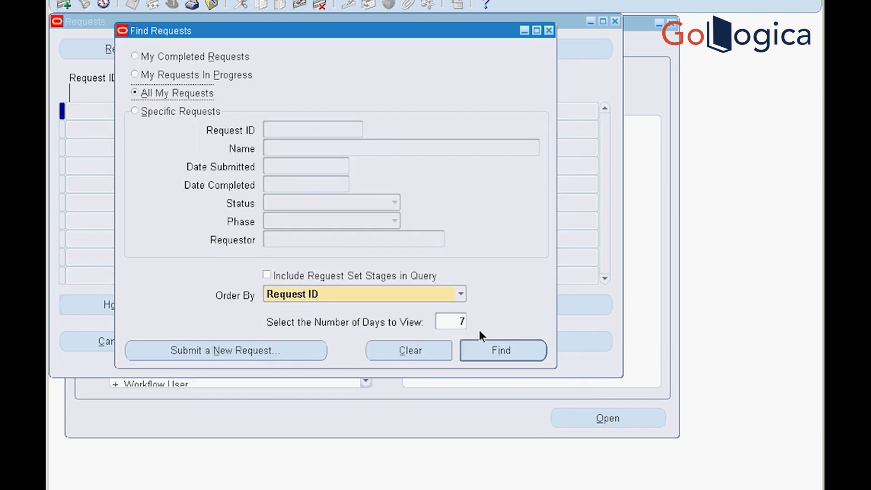
{"action": "left_click", "coordinate": [490, 350]}
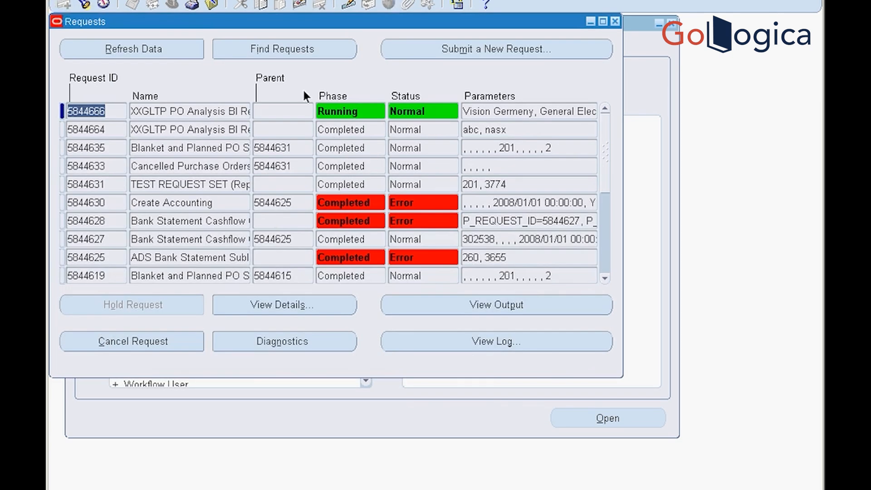
{"action": "left_click", "coordinate": [172, 50]}
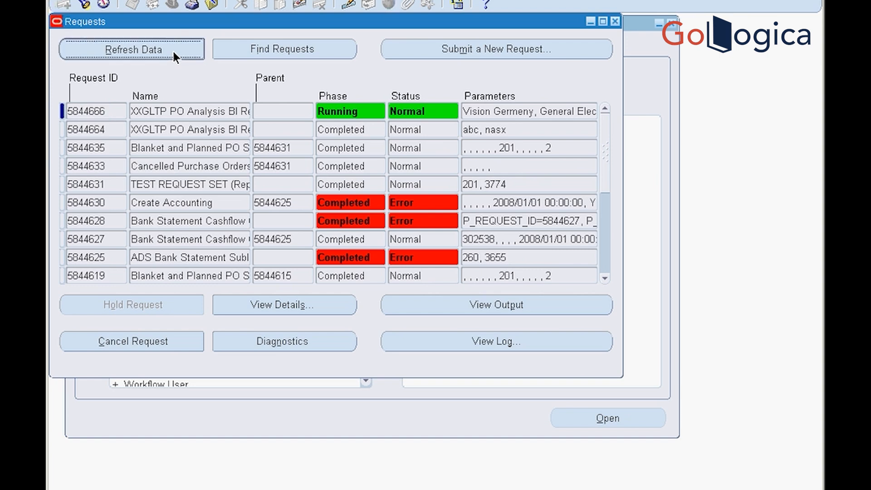
{"action": "left_click", "coordinate": [173, 50]}
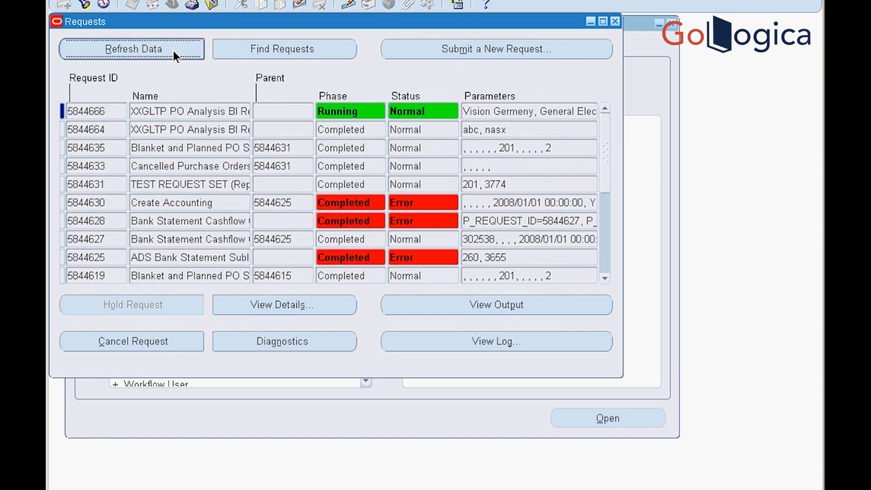
{"action": "left_click", "coordinate": [173, 50]}
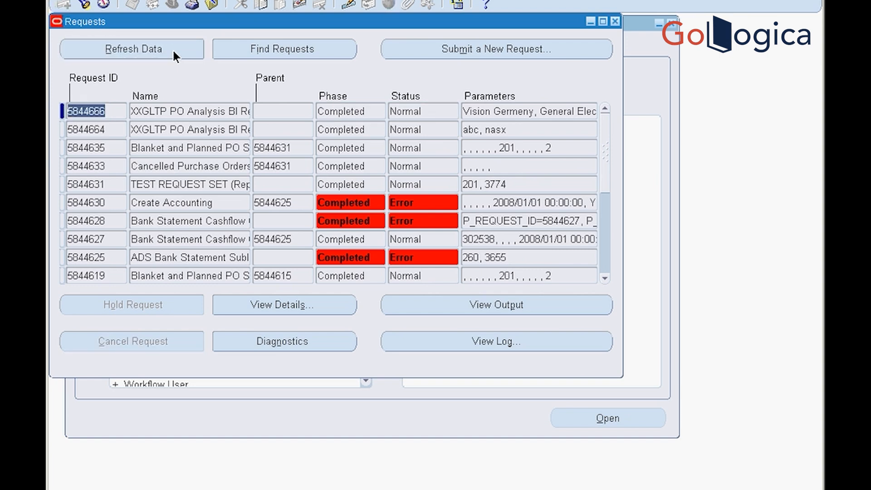
{"action": "left_click", "coordinate": [222, 116]}
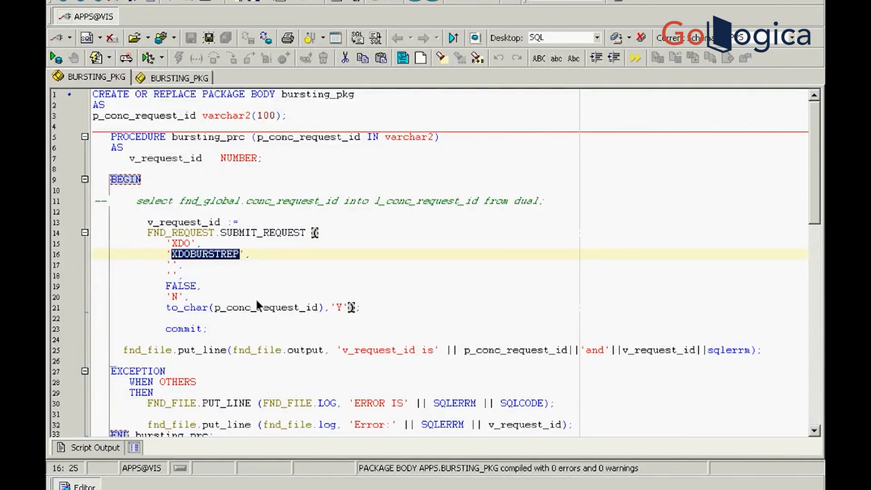
- Select the XDOBURSTREP program short name on line 16 of BURSTING_PKG in Toad
{"action": "left_click", "coordinate": [216, 287]}
{"action": "double_click", "coordinate": [203, 253]}
{"action": "key", "text": "ctrl+c"}
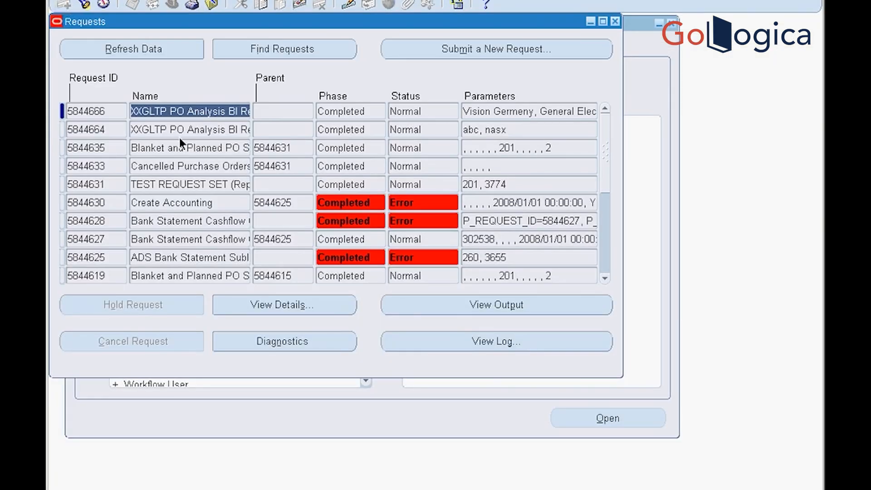
- Close Requests and open the Concurrent Programs form under Application Developer
{"action": "left_click", "coordinate": [619, 20]}
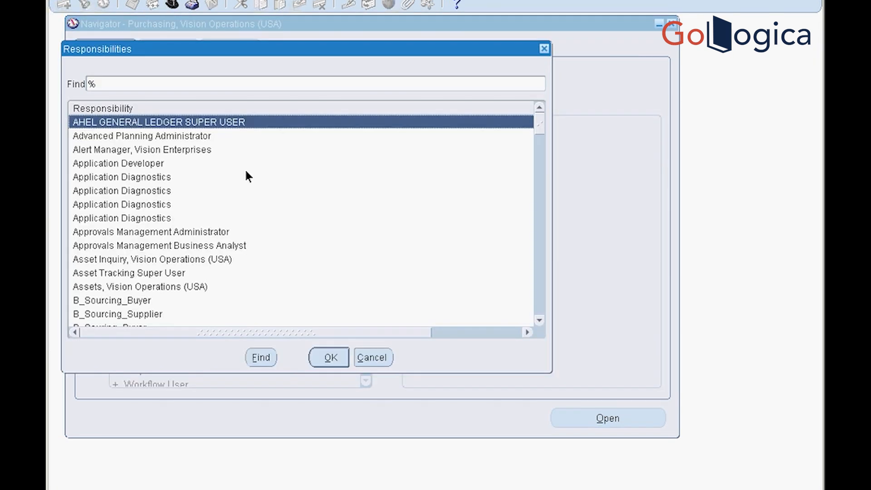
{"action": "key", "text": "Down"}
{"action": "key", "text": "Down"}
{"action": "key", "text": "Down"}
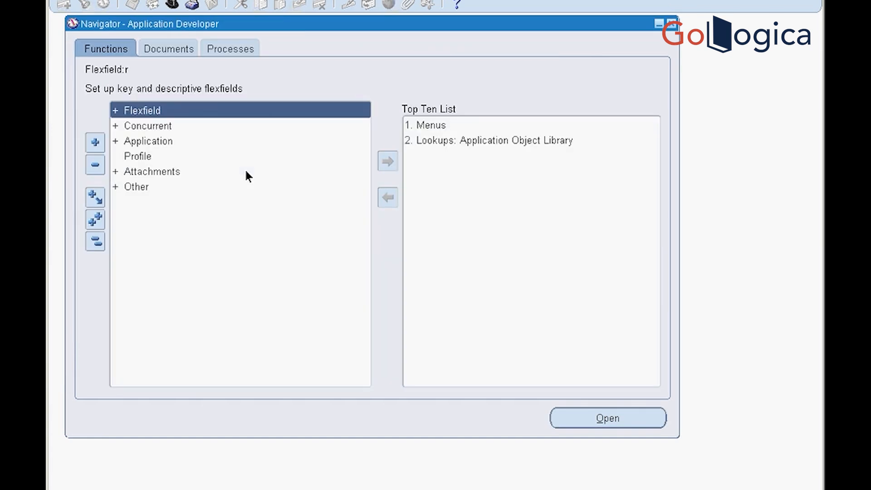
{"action": "key", "text": "Down"}
{"action": "key", "text": "Return"}
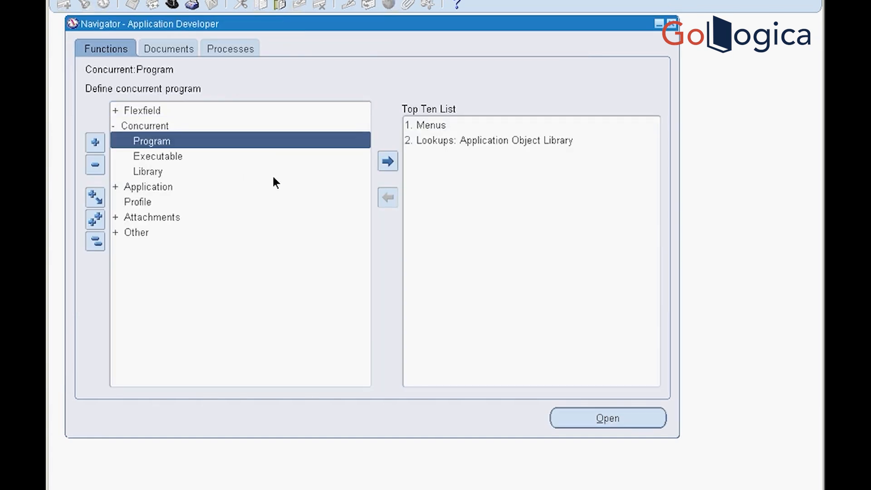
{"action": "key", "text": "Return"}
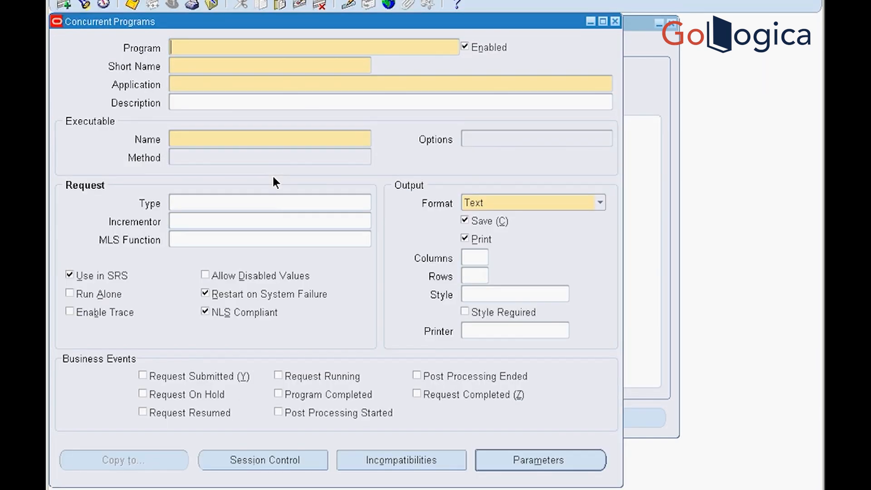
- Query the Concurrent Programs form for short name XDOBURSTREP
{"action": "key", "text": "F11"}
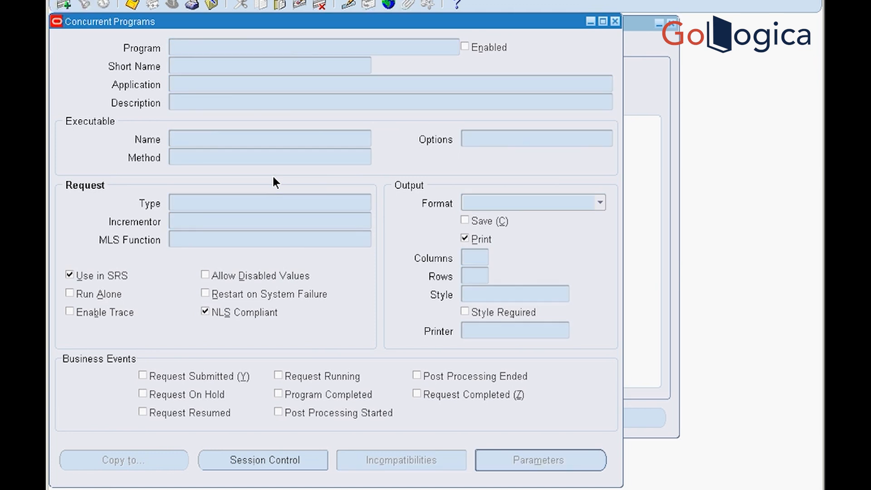
{"action": "key", "text": "ctrl+v"}
{"action": "key", "text": "BackSpace"}
{"action": "key", "text": "BackSpace"}
{"action": "key", "text": "BackSpace"}
{"action": "key", "text": "BackSpace"}
{"action": "key", "text": "BackSpace"}
{"action": "key", "text": "BackSpace"}
{"action": "key", "text": "BackSpace"}
{"action": "key", "text": "BackSpace"}
{"action": "key", "text": "BackSpace"}
{"action": "key", "text": "BackSpace"}
{"action": "key", "text": "BackSpace"}
{"action": "key", "text": "ctrl+v"}
{"action": "key", "text": "ctrl+F11"}
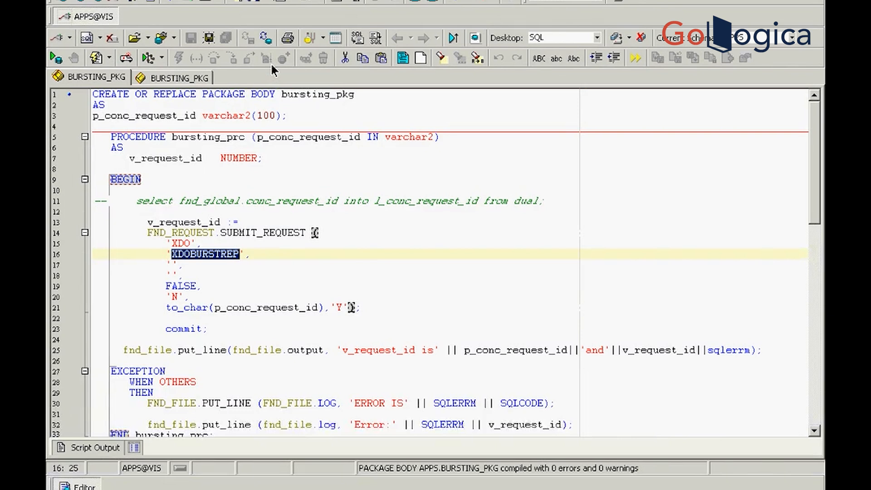
{"action": "left_click", "coordinate": [315, 116]}
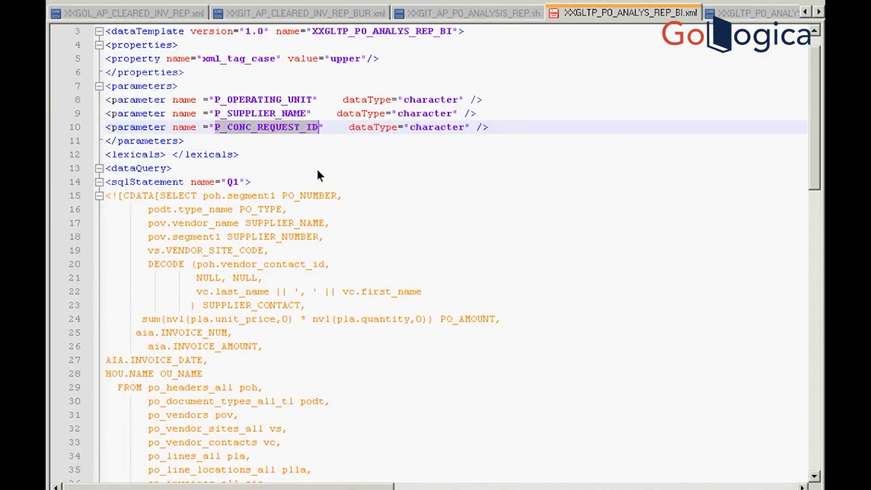
{"action": "left_click", "coordinate": [318, 171]}
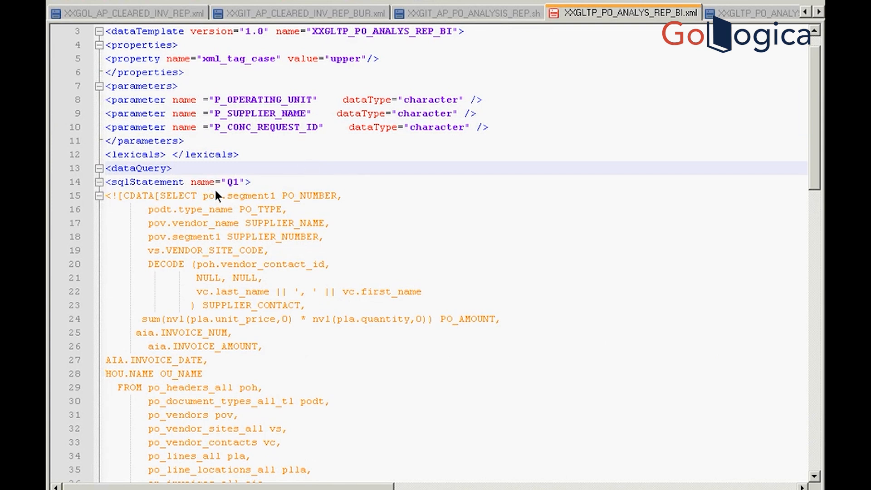
{"action": "key", "text": "Down"}
{"action": "key", "text": "Down"}
{"action": "key", "text": "Down"}
{"action": "key", "text": "Down"}
{"action": "key", "text": "Down"}
{"action": "key", "text": "Down"}
{"action": "key", "text": "Down"}
{"action": "key", "text": "Down"}
{"action": "key", "text": "Down"}
{"action": "key", "text": "Down"}
{"action": "key", "text": "Down"}
{"action": "key", "text": "Down"}
{"action": "key", "text": "Down"}
{"action": "key", "text": "Down"}
{"action": "key", "text": "Down"}
{"action": "key", "text": "Down"}
{"action": "key", "text": "Down"}
{"action": "key", "text": "Down"}
{"action": "key", "text": "Down"}
{"action": "key", "text": "Down"}
{"action": "key", "text": "Down"}
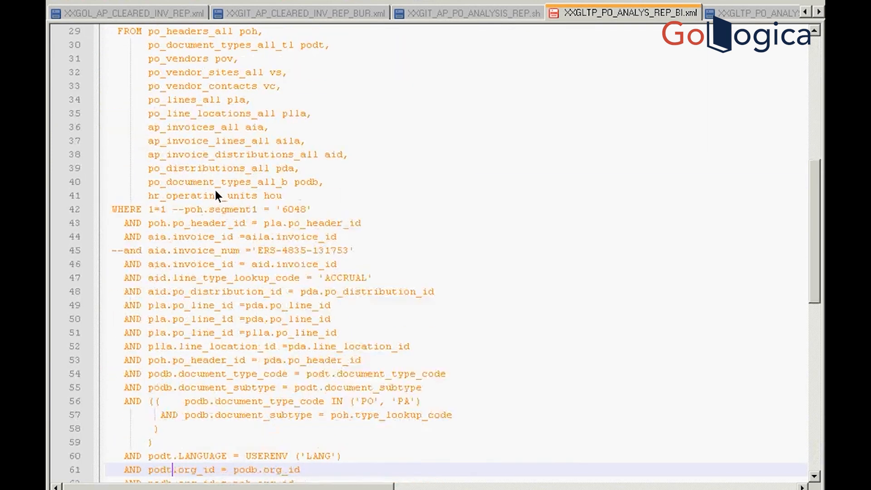
{"action": "key", "text": "ctrl+End"}
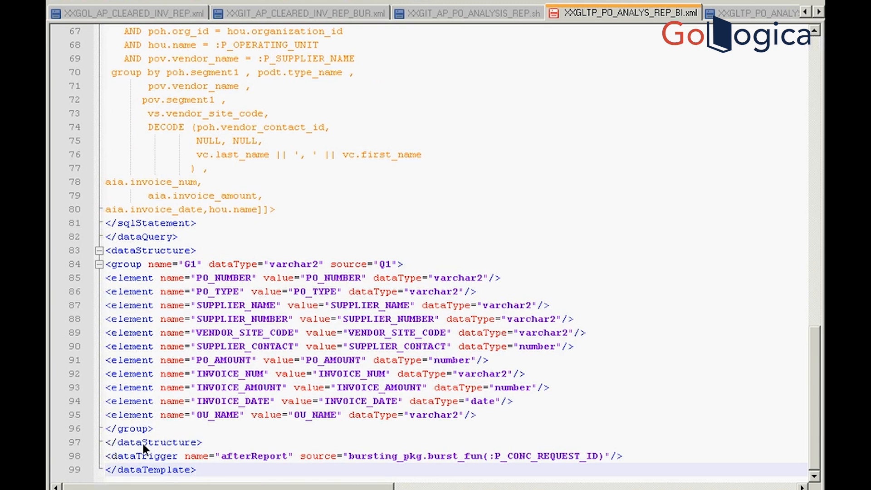
{"action": "double_click", "coordinate": [243, 457]}
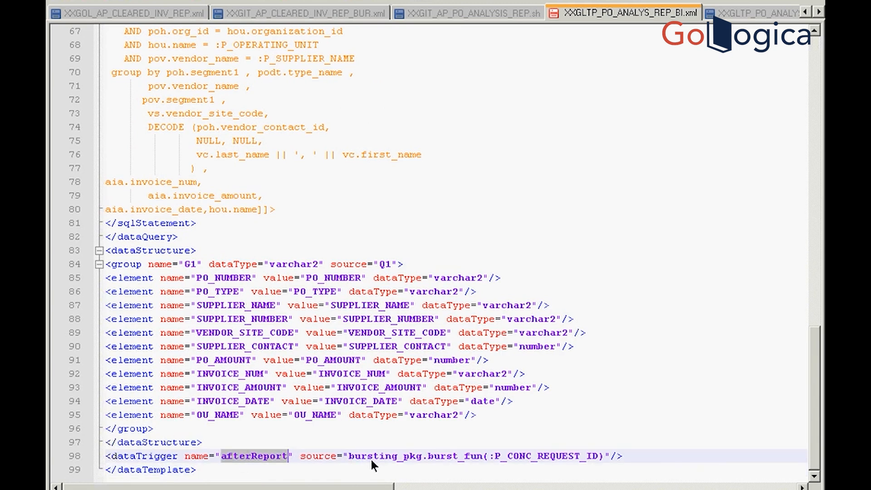
{"action": "double_click", "coordinate": [385, 458]}
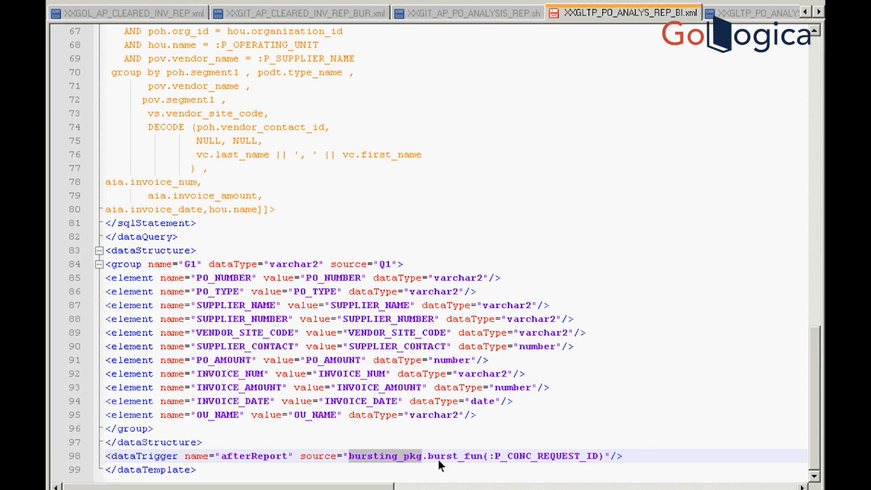
{"action": "left_click", "coordinate": [457, 459]}
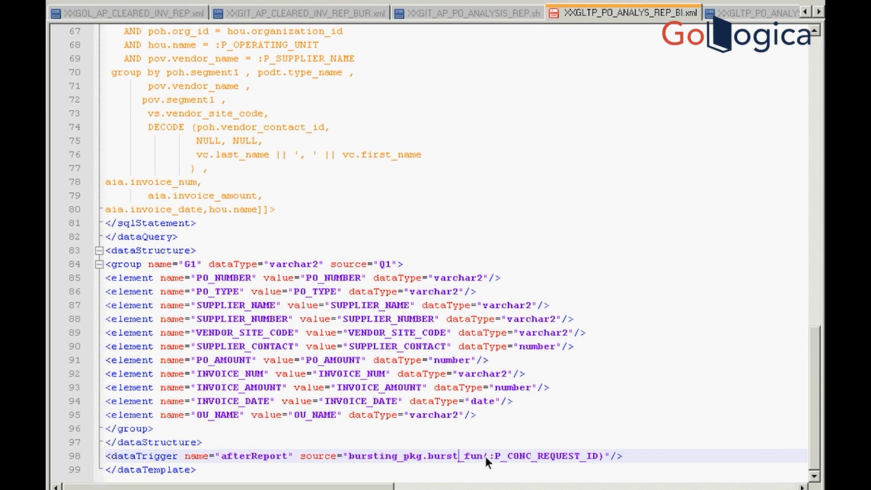
{"action": "double_click", "coordinate": [503, 455]}
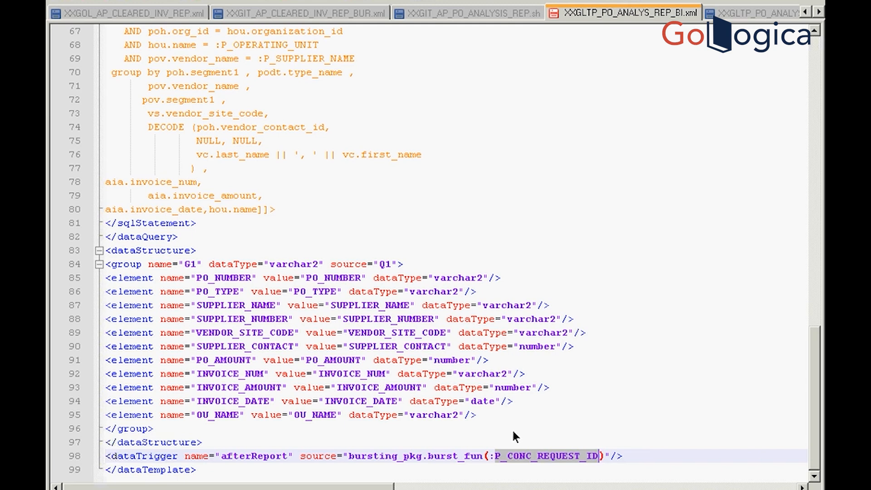
{"action": "left_click", "coordinate": [460, 320]}
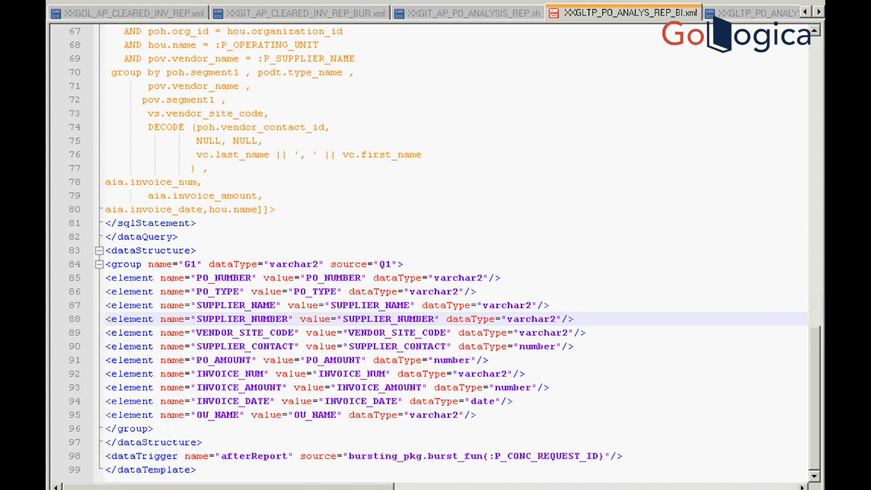
{"action": "double_click", "coordinate": [399, 455]}
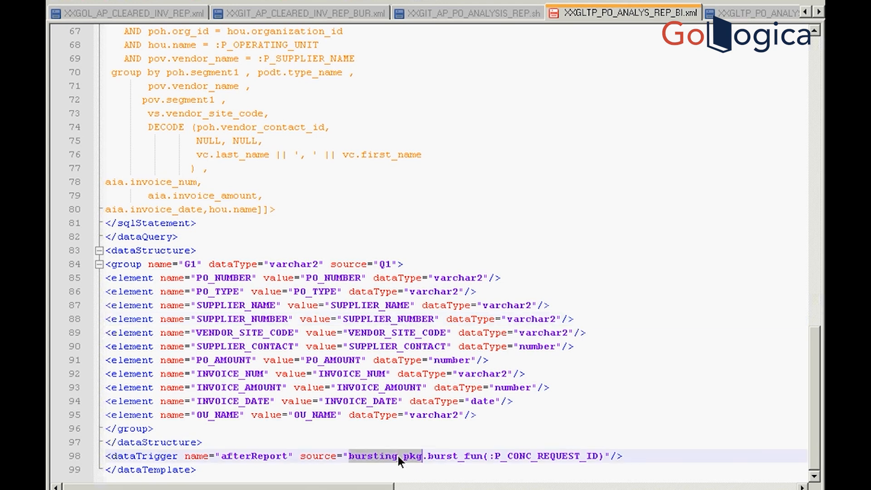
{"action": "left_click", "coordinate": [446, 457]}
{"action": "key", "text": "alt+Tab"}
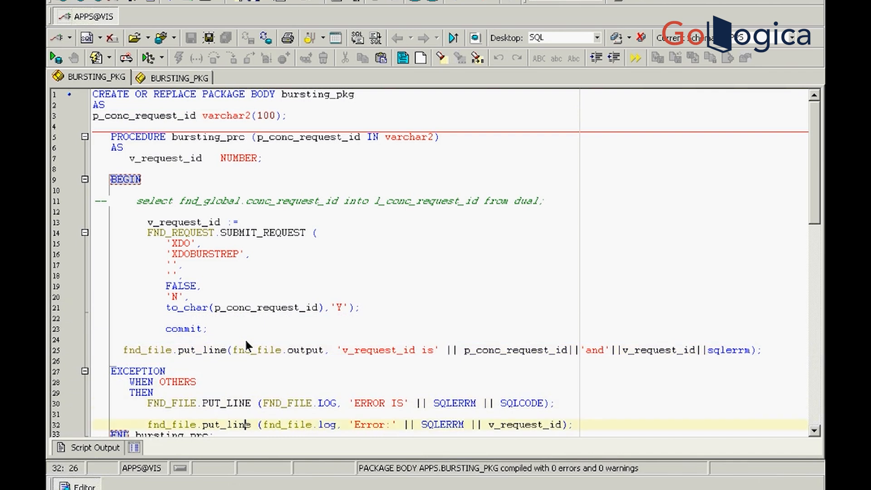
- Review how burst_fun calls the bursting_prc procedure in the BURSTING_PKG body
{"action": "key", "text": "Down"}
{"action": "key", "text": "Down"}
{"action": "key", "text": "Down"}
{"action": "key", "text": "Down"}
{"action": "key", "text": "Down"}
{"action": "key", "text": "Down"}
{"action": "key", "text": "Down"}
{"action": "key", "text": "Down"}
{"action": "key", "text": "Down"}
{"action": "key", "text": "Down"}
{"action": "key", "text": "Down"}
{"action": "key", "text": "Down"}
{"action": "key", "text": "Down"}
{"action": "key", "text": "Down"}
{"action": "key", "text": "Down"}
{"action": "key", "text": "Down"}
{"action": "key", "text": "Down"}
{"action": "key", "text": "Down"}
{"action": "key", "text": "Down"}
{"action": "key", "text": "Down"}
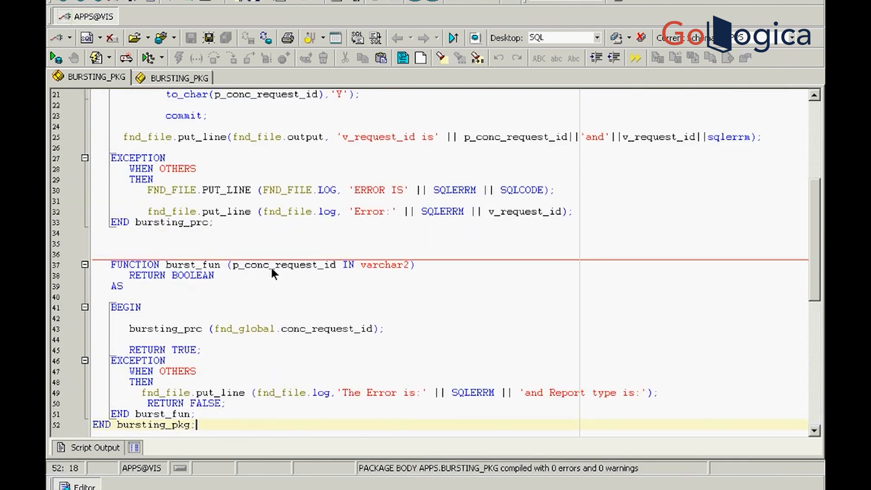
{"action": "left_click", "coordinate": [270, 265]}
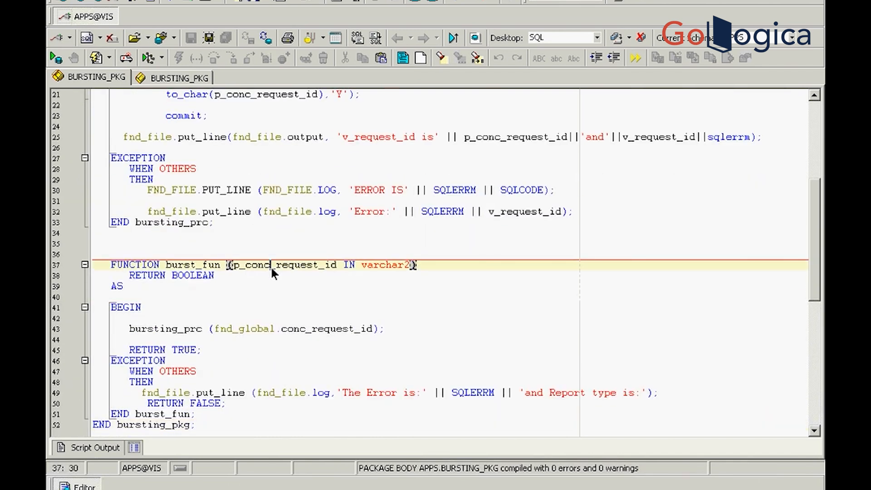
{"action": "left_click", "coordinate": [240, 331]}
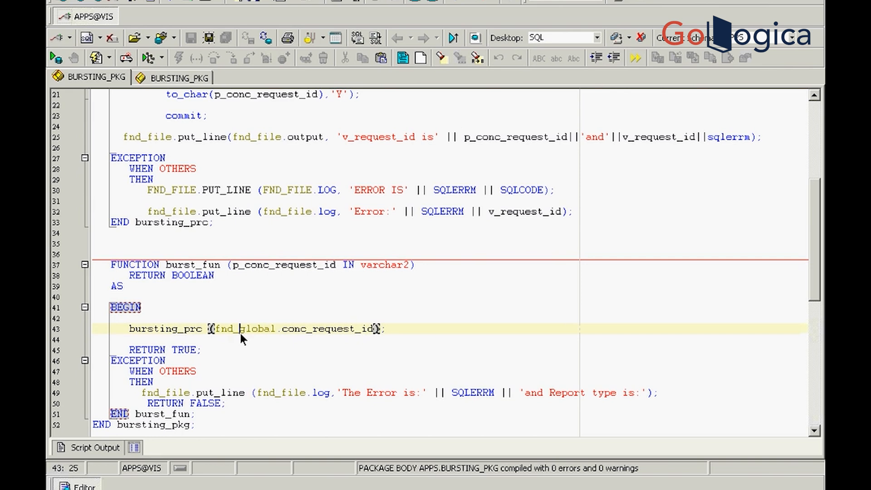
{"action": "triple_click", "coordinate": [143, 332]}
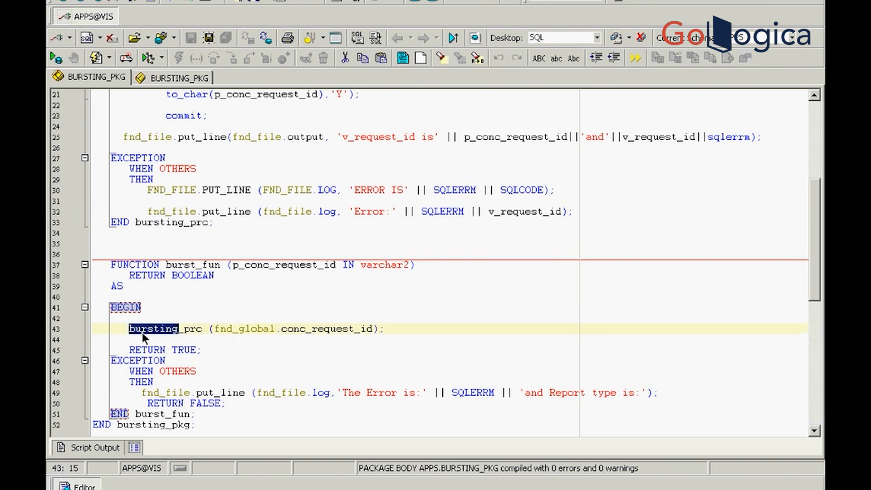
{"action": "left_click", "coordinate": [175, 323]}
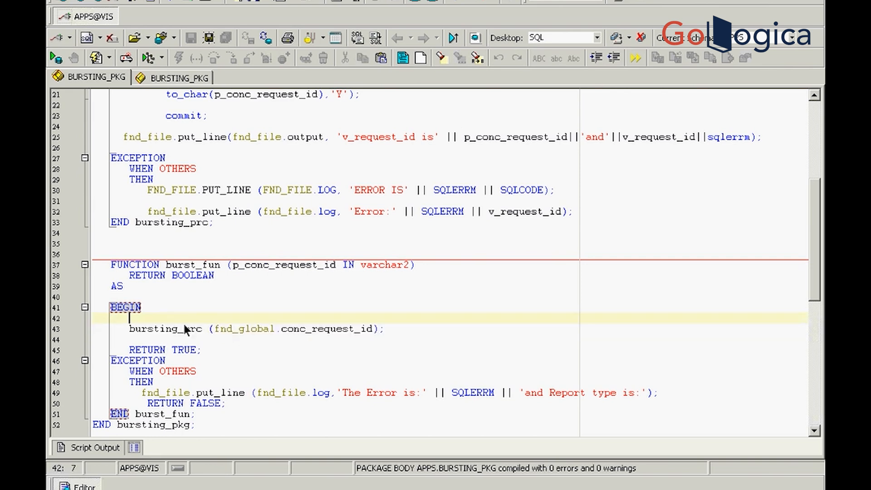
{"action": "double_click", "coordinate": [158, 223]}
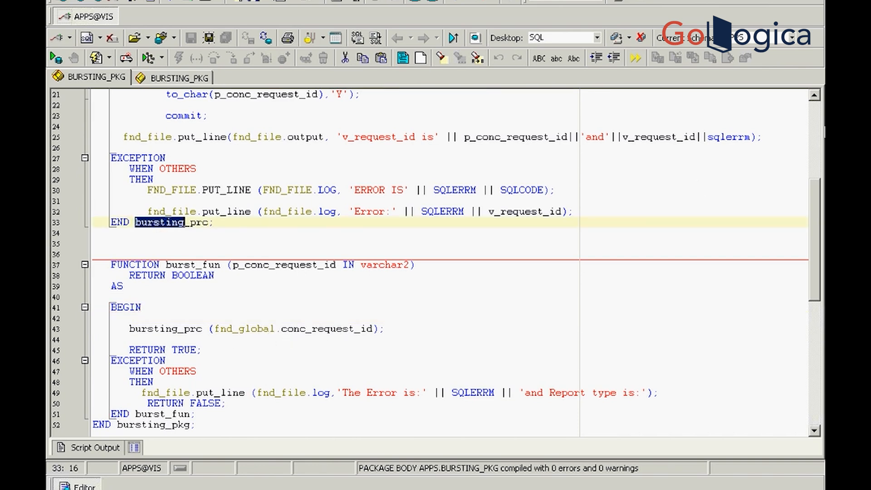
- Inspect bursting_prc's FND_REQUEST.SUBMIT_REQUEST call for XDOBURSTREP, then show the _BURST.xml file in Notepad++
{"action": "left_click", "coordinate": [816, 131]}
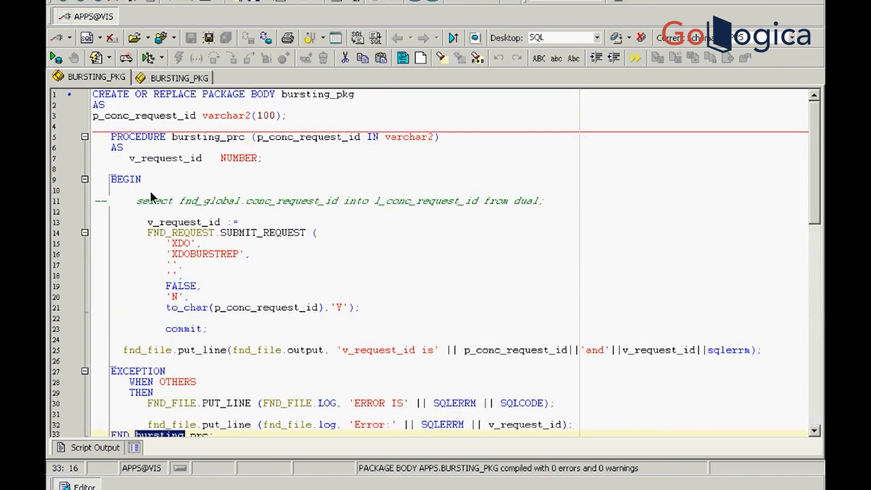
{"action": "left_click", "coordinate": [183, 140]}
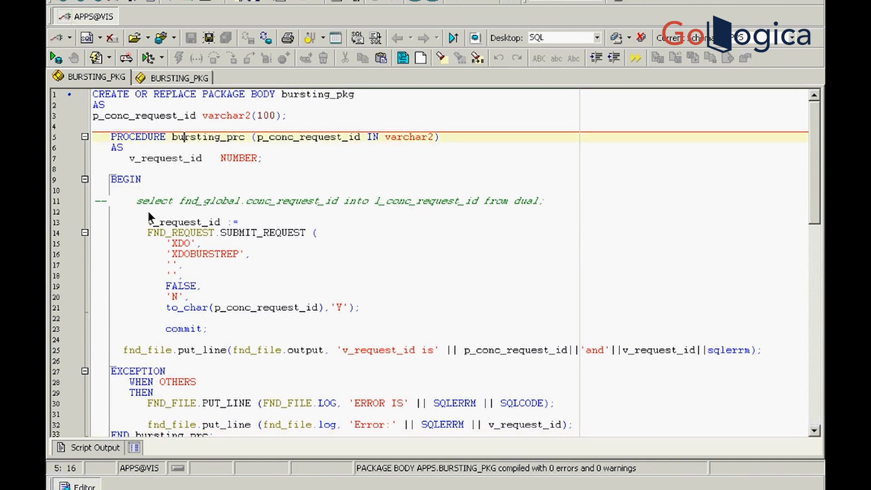
{"action": "left_click", "coordinate": [257, 231]}
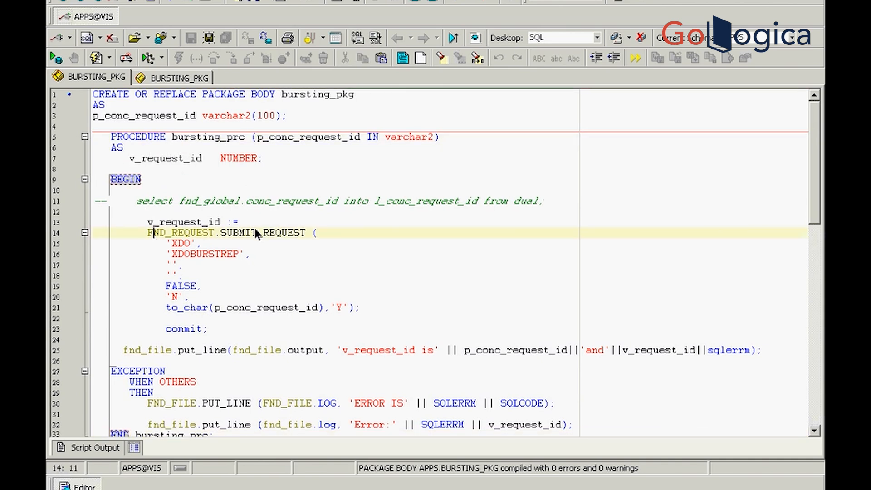
{"action": "left_click", "coordinate": [203, 263]}
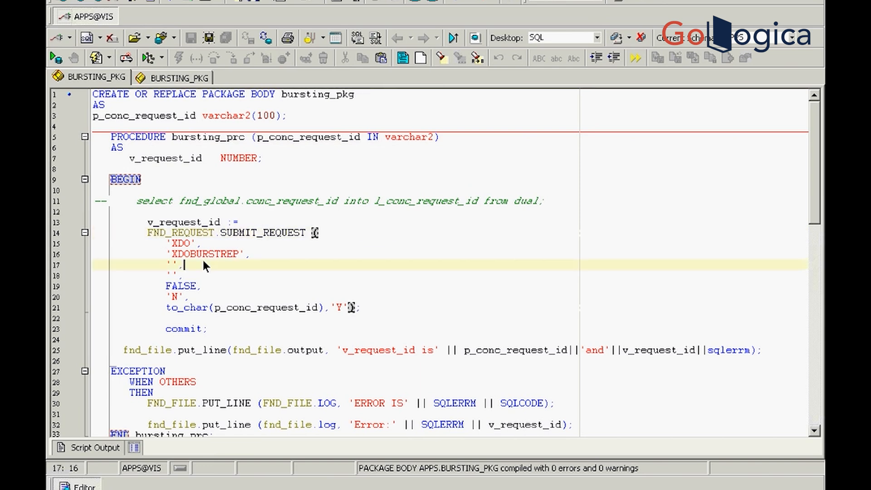
{"action": "double_click", "coordinate": [193, 256]}
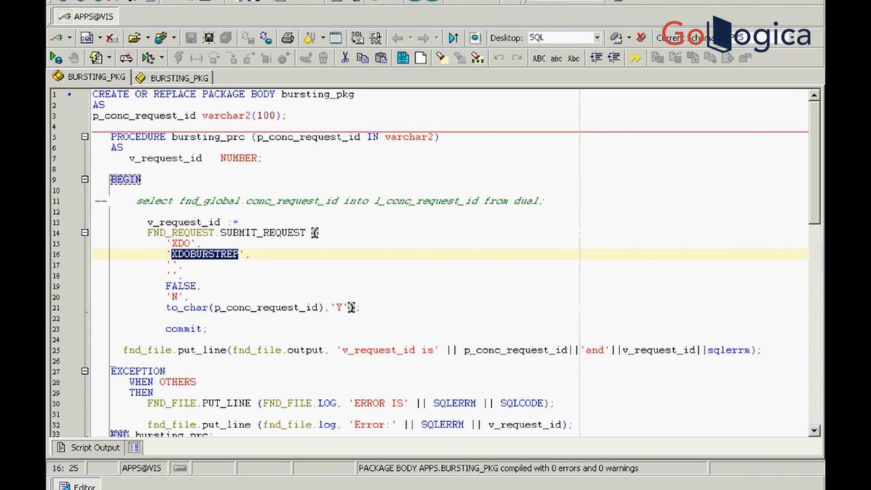
{"action": "key", "text": "alt+Tab"}
{"action": "left_click", "coordinate": [732, 15]}
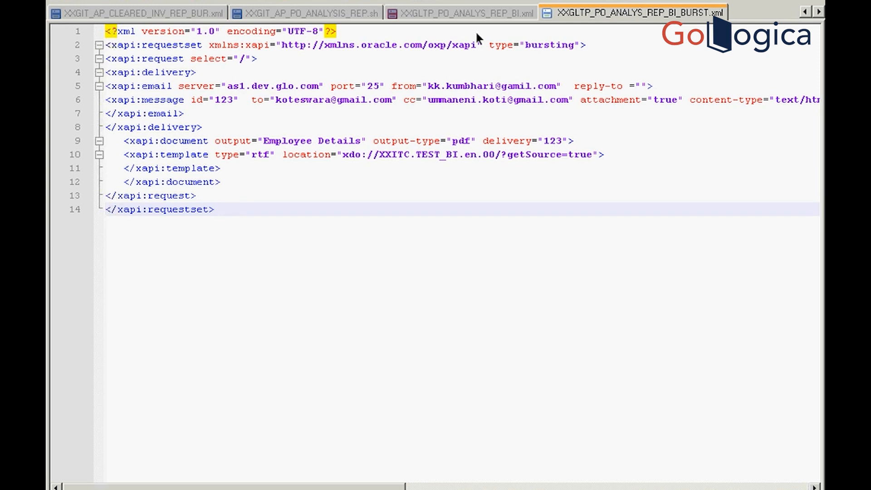
- Review the bursting type, document output and template location lines of the BURST.xml file
{"action": "left_click", "coordinate": [560, 47]}
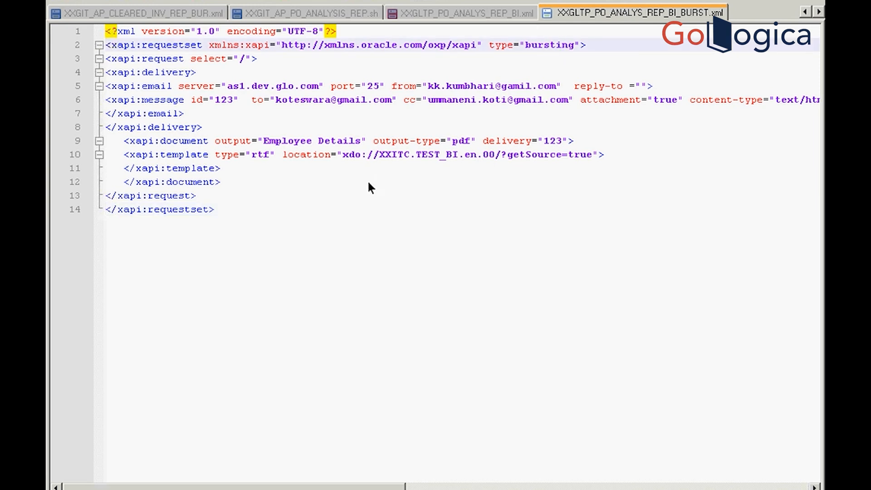
{"action": "left_click", "coordinate": [301, 145]}
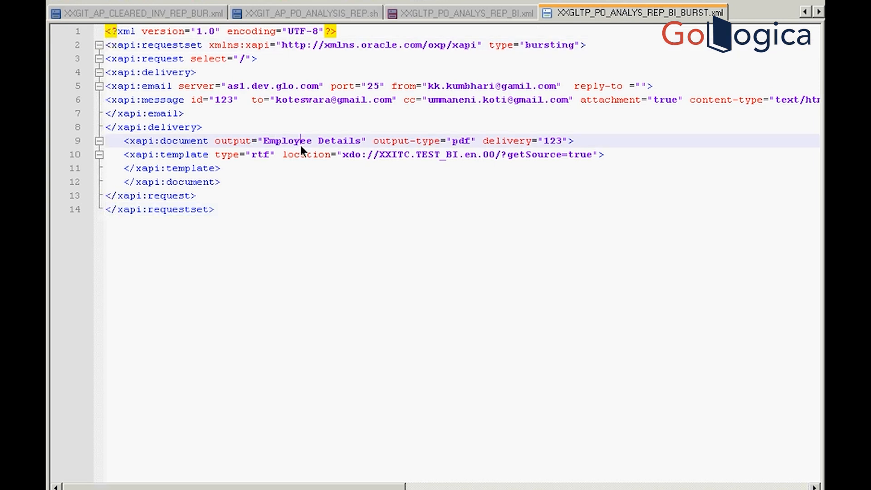
{"action": "key", "text": "Down"}
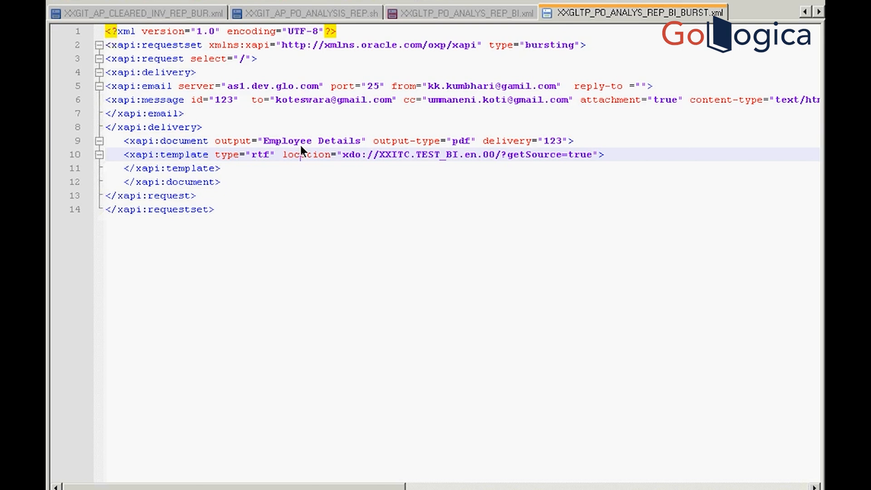
{"action": "key", "text": "Down"}
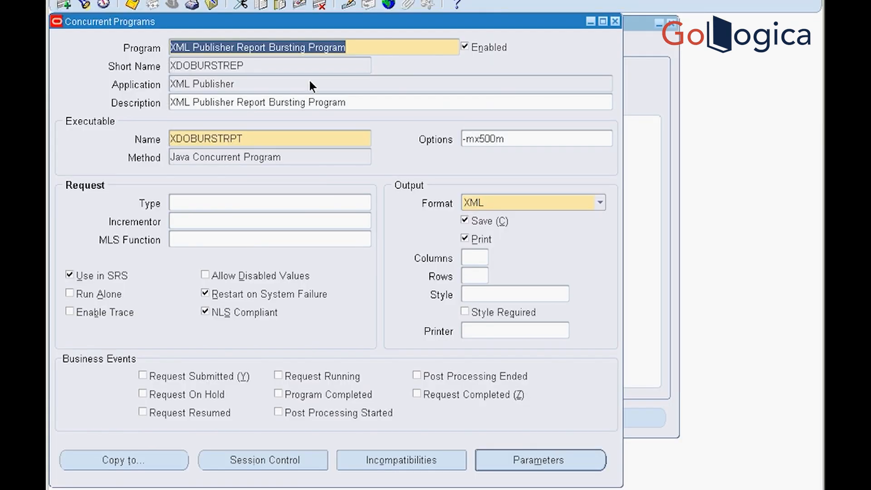
- Close the bursting program definition and switch to the System Administrator responsibility
{"action": "left_click", "coordinate": [615, 21]}
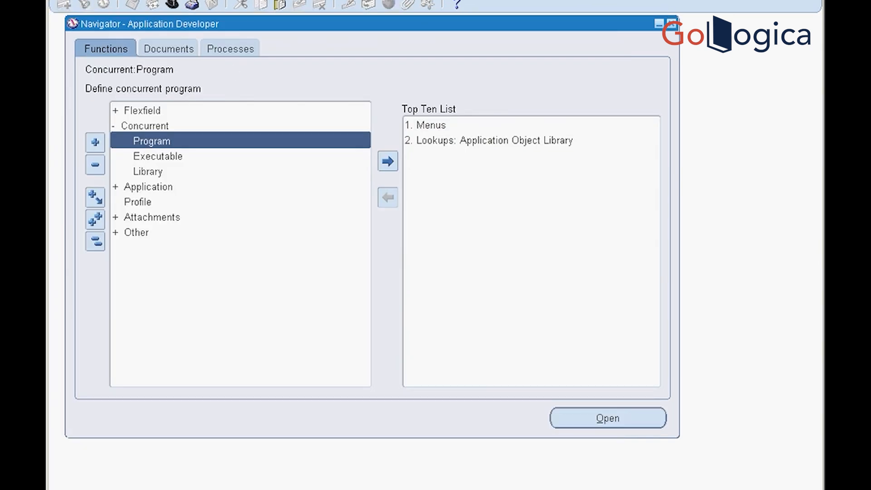
{"action": "left_click", "coordinate": [105, 0]}
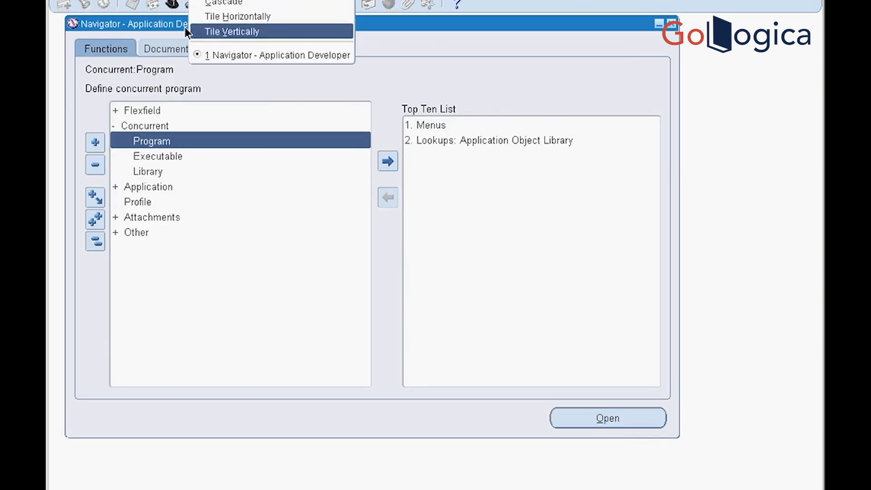
{"action": "left_click", "coordinate": [169, 5]}
{"action": "left_click", "coordinate": [171, 4]}
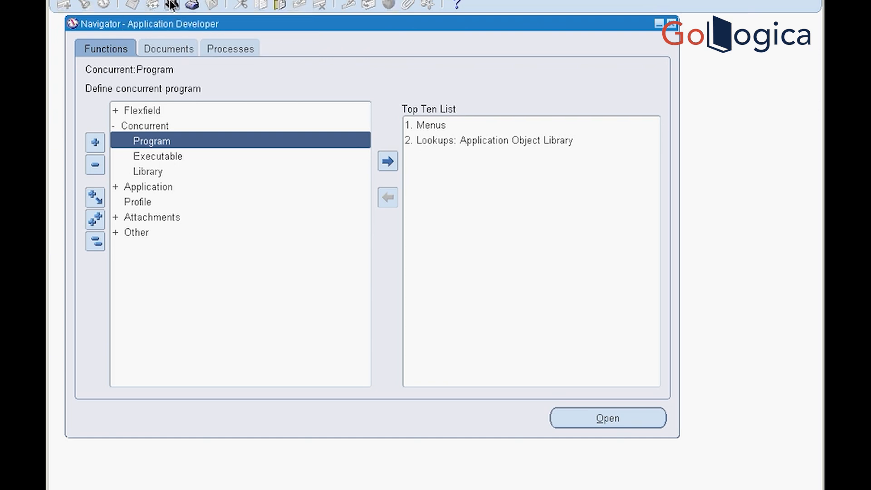
{"action": "type", "text": "system Administrat%"}
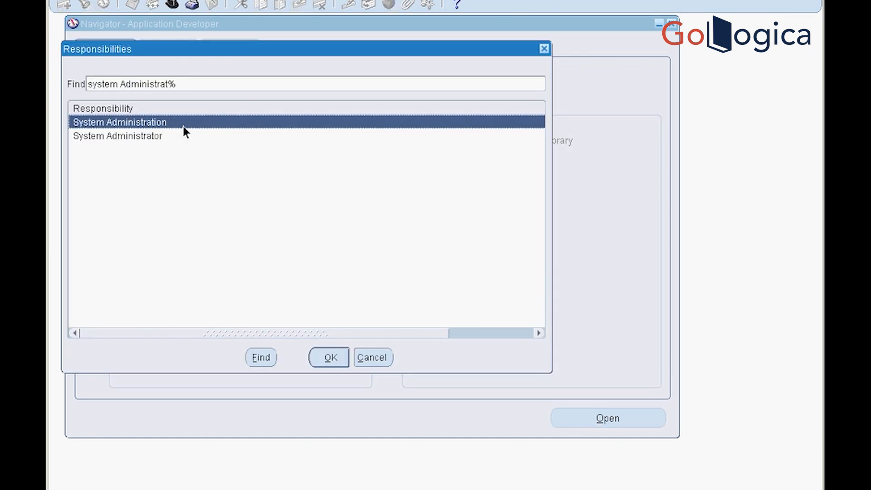
{"action": "double_click", "coordinate": [185, 134]}
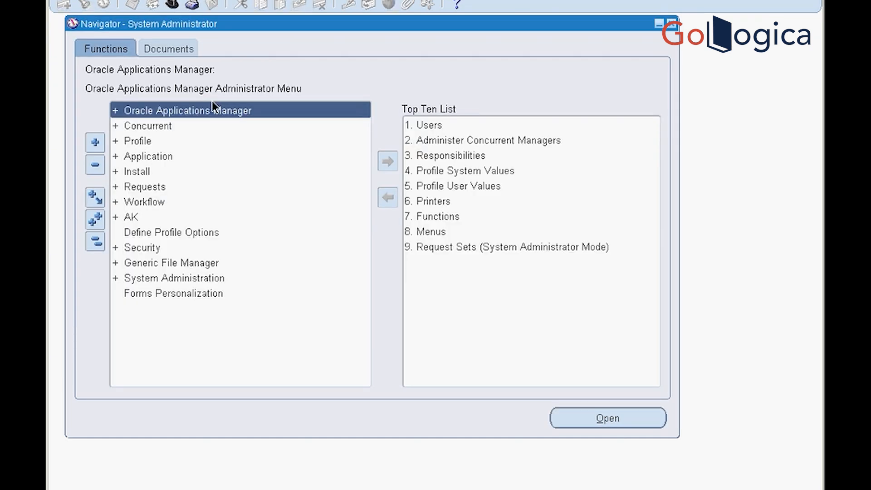
- Start a single request for XML Publisher Report Bursting Program, then cancel it and close the Requests windows
{"action": "left_click", "coordinate": [114, 1]}
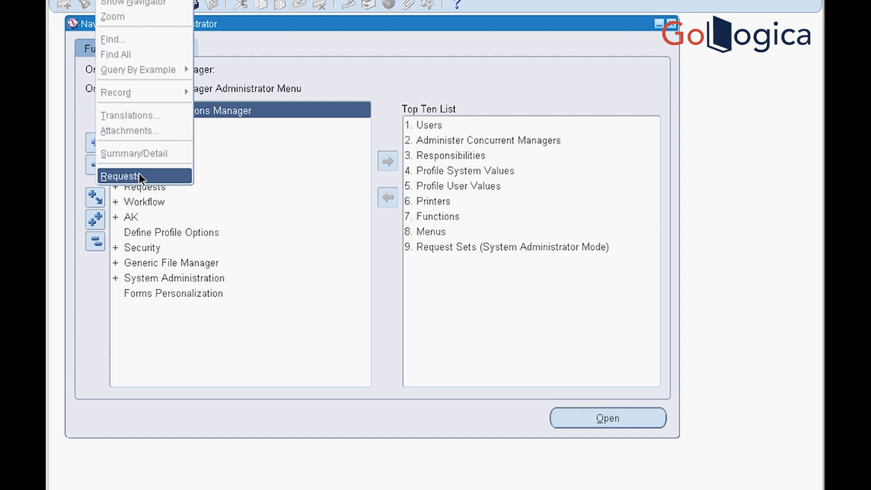
{"action": "left_click", "coordinate": [139, 176]}
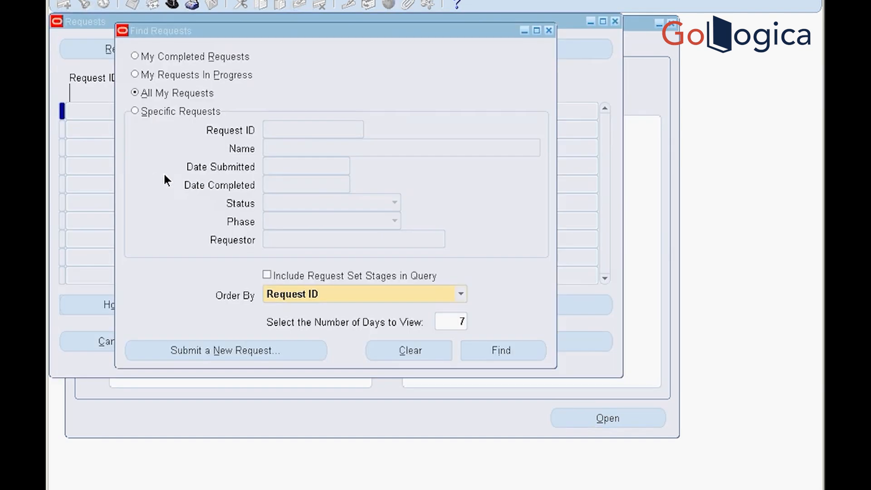
{"action": "left_click", "coordinate": [243, 359]}
{"action": "left_click", "coordinate": [295, 277]}
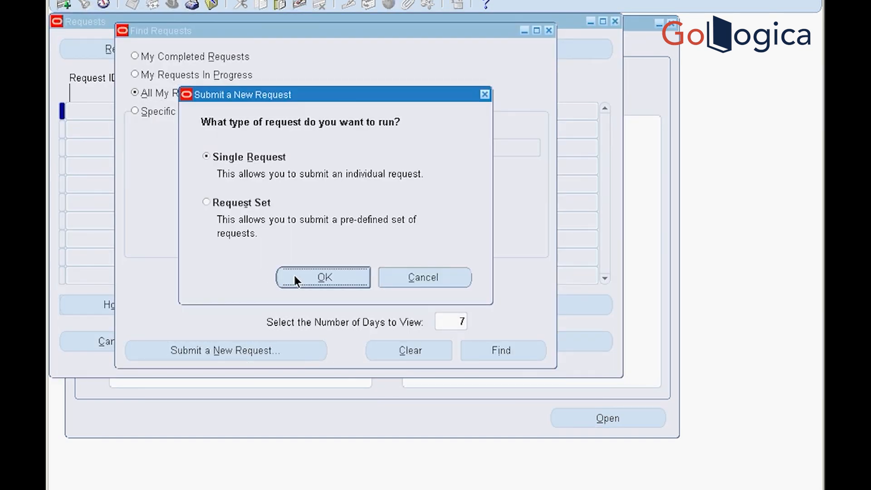
{"action": "type", "text": "XML Publisher Report Bursting Program"}
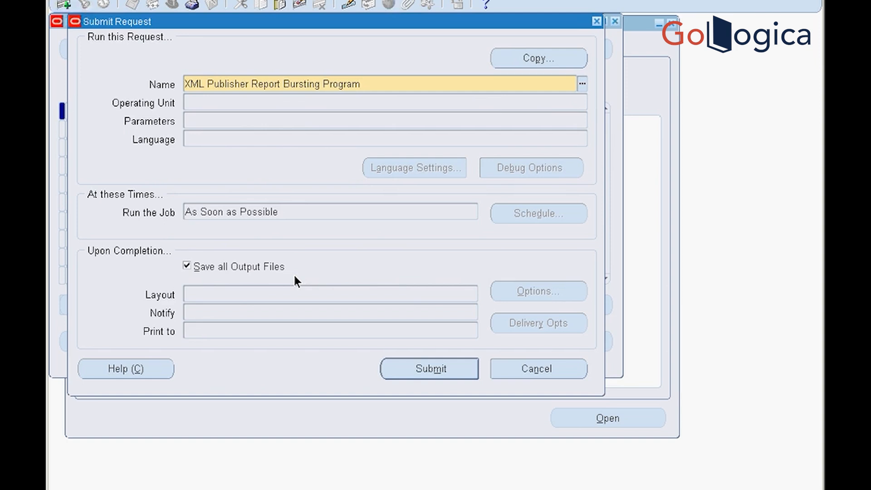
{"action": "key", "text": "Tab"}
{"action": "key", "text": "ctrl+c"}
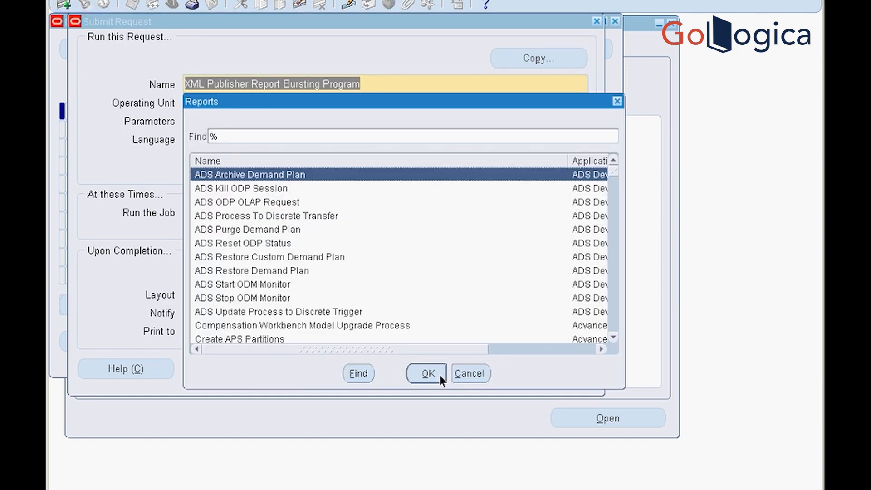
{"action": "left_click", "coordinate": [456, 374]}
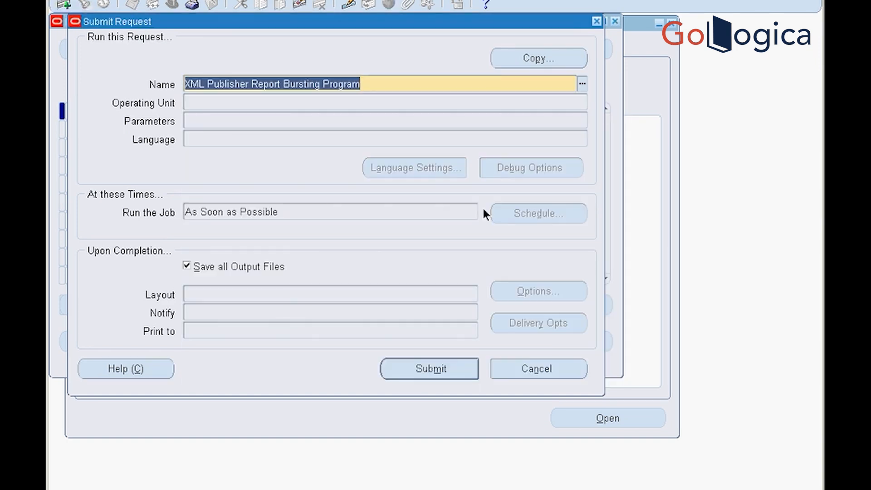
{"action": "left_click", "coordinate": [597, 21]}
{"action": "left_click", "coordinate": [406, 275]}
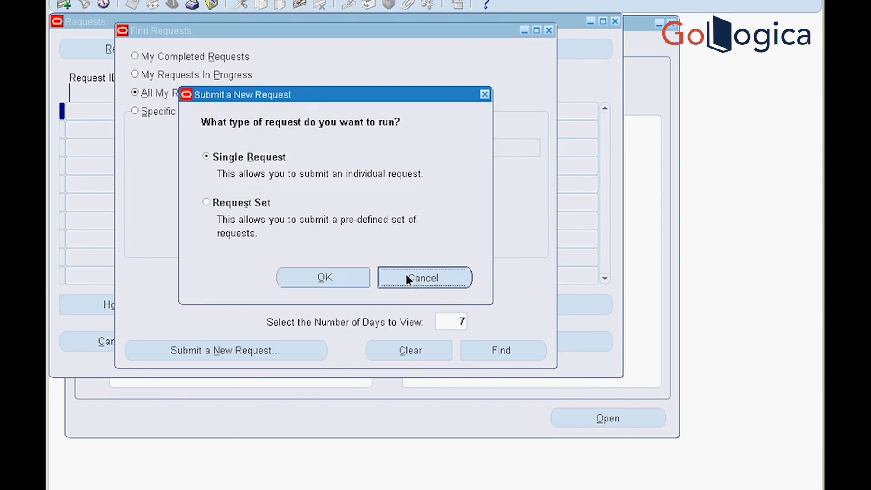
{"action": "left_click", "coordinate": [549, 30]}
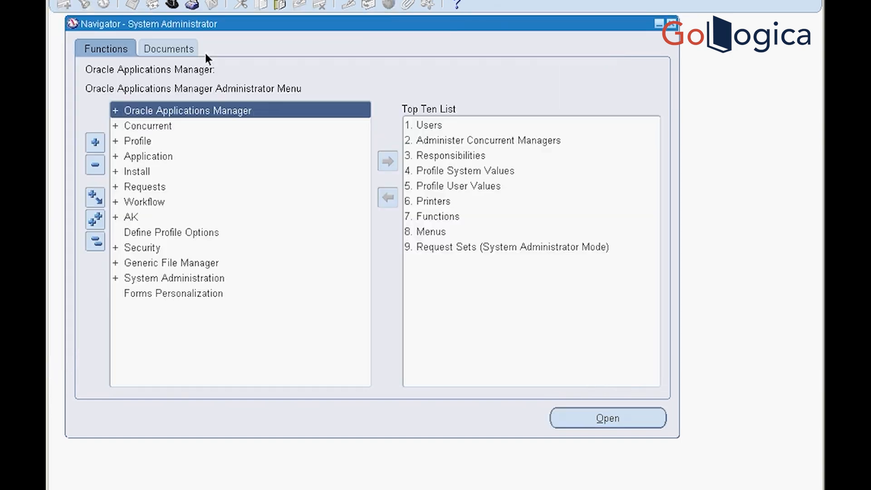
- Switch the responsibility to System Administrator
{"action": "left_click", "coordinate": [171, 6]}
{"action": "key", "text": "r"}
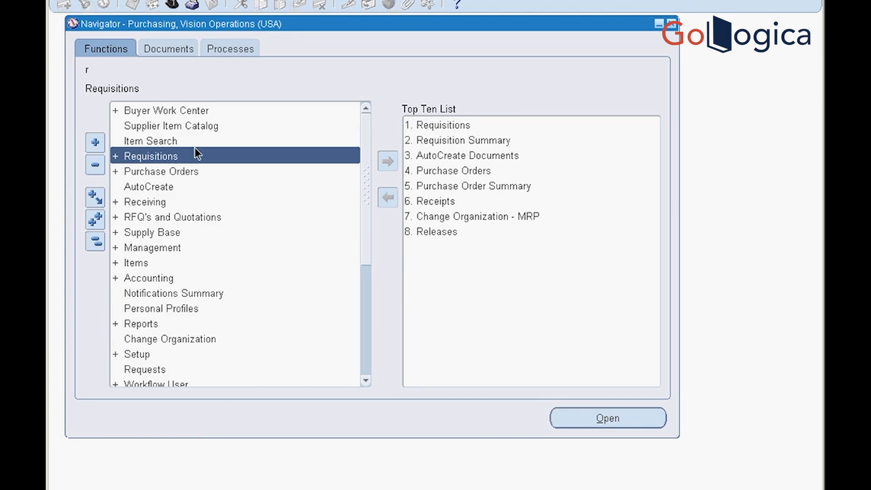
{"action": "key", "text": "Down"}
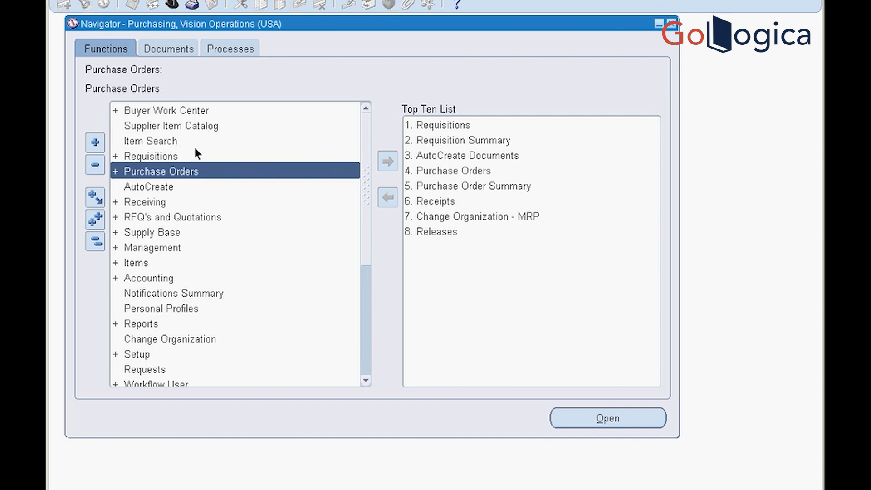
{"action": "left_click", "coordinate": [172, 4]}
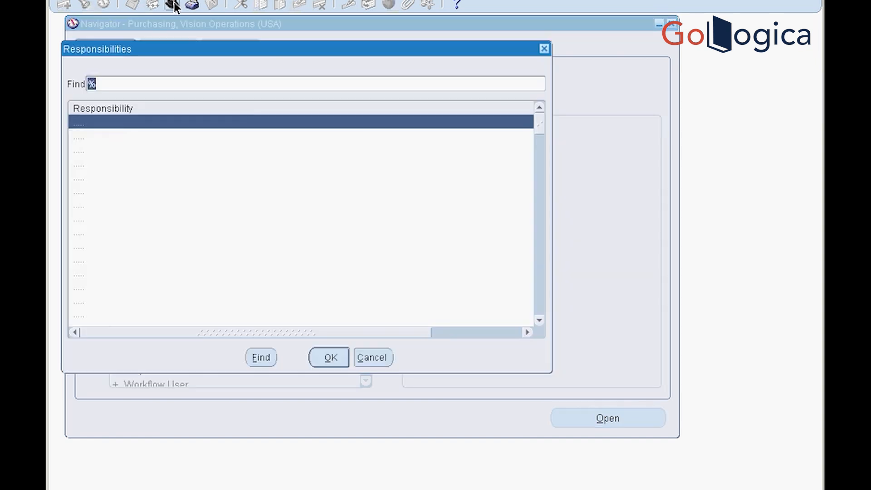
{"action": "type", "text": "s"}
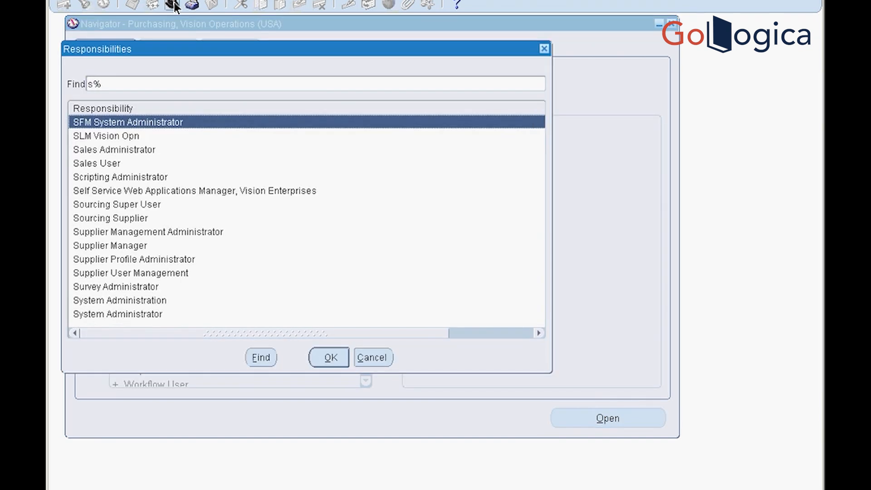
{"action": "type", "text": "ystem Administrat"}
{"action": "key", "text": "Down"}
{"action": "key", "text": "Return"}
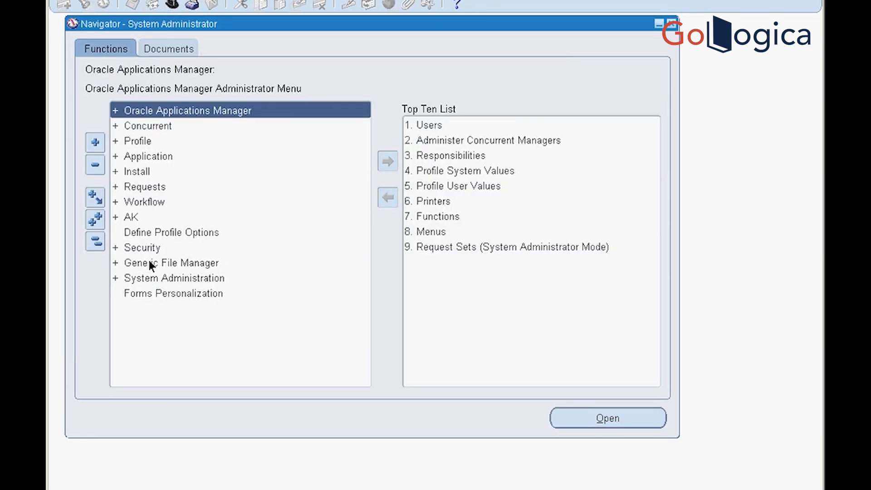
- Open Security > Responsibility > Request and query the 'All Reports' request groups
{"action": "double_click", "coordinate": [138, 252]}
{"action": "left_click", "coordinate": [165, 266]}
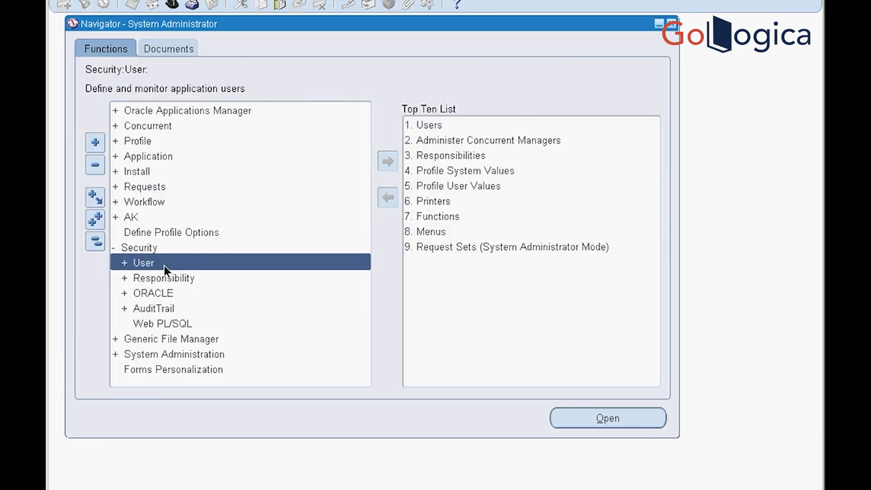
{"action": "key", "text": "Down"}
{"action": "key", "text": "Return"}
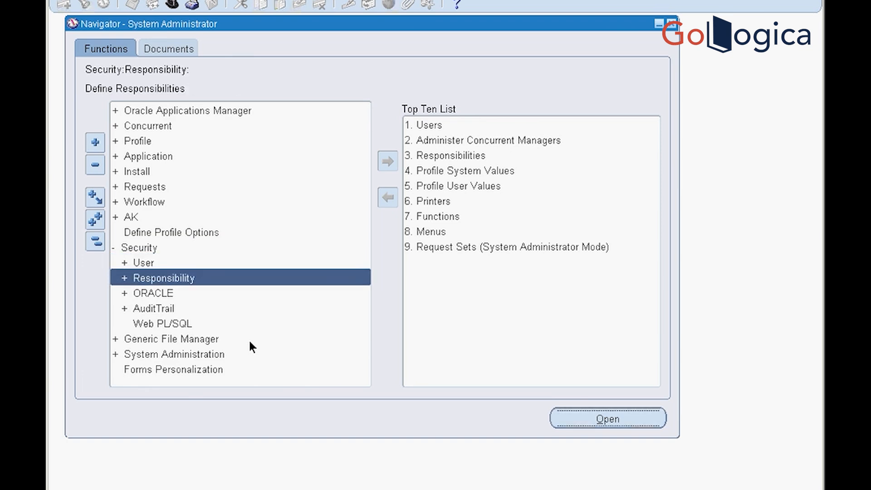
{"action": "key", "text": "Down"}
{"action": "key", "text": "Down"}
{"action": "key", "text": "Return"}
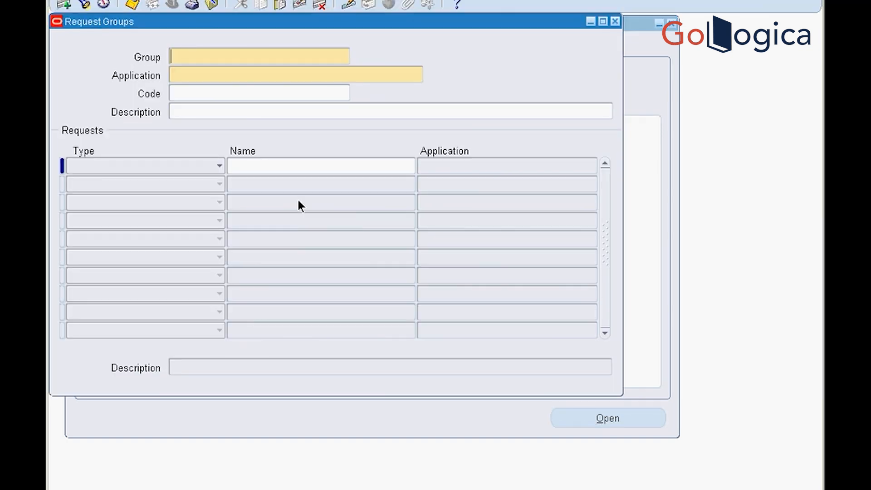
{"action": "key", "text": "F11"}
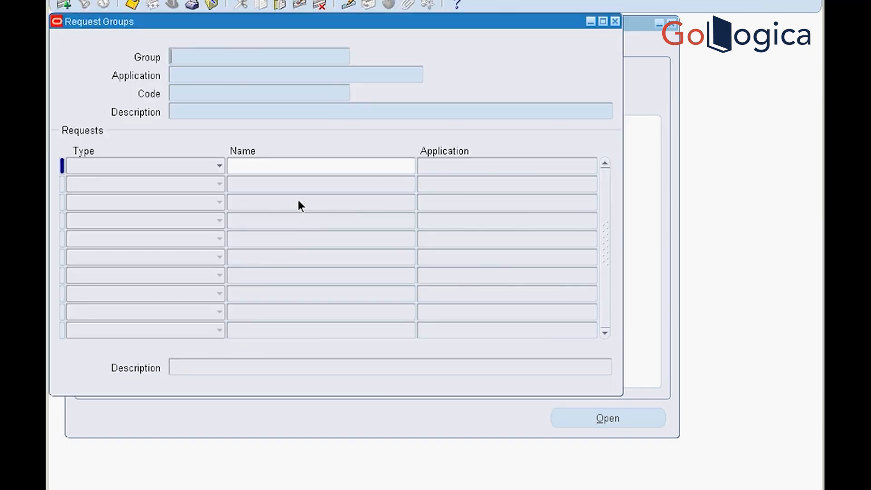
{"action": "type", "text": "All Reports"}
{"action": "key", "text": "ctrl+F11"}
- Insert an XML Publisher Report Bursting Program row into the Purchasing All Reports group
{"action": "key", "text": "Down"}
{"action": "key", "text": "Down"}
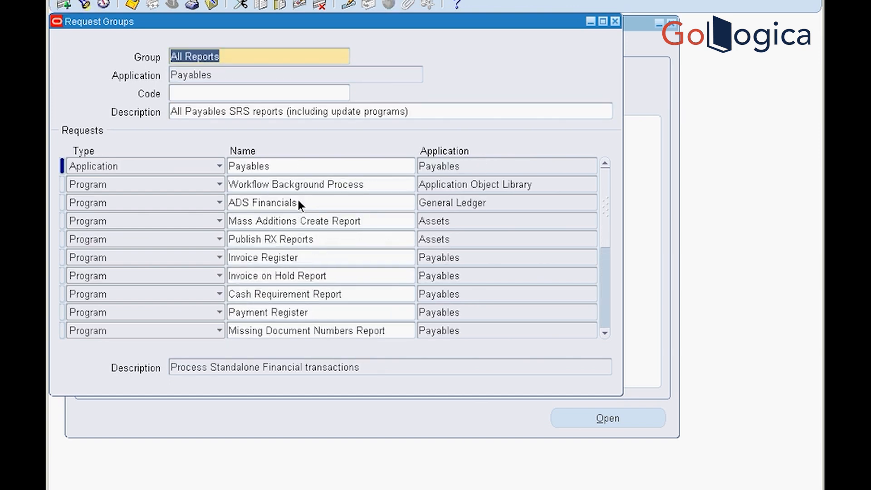
{"action": "left_click", "coordinate": [291, 219]}
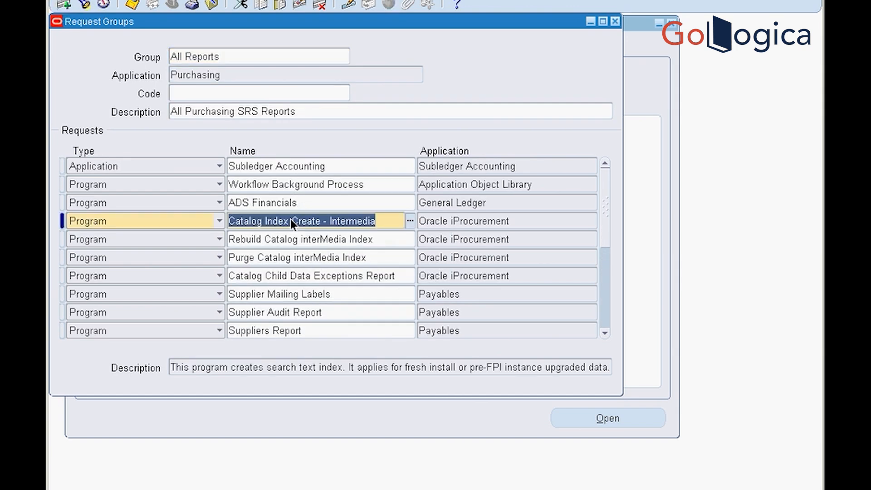
{"action": "left_click", "coordinate": [63, 4]}
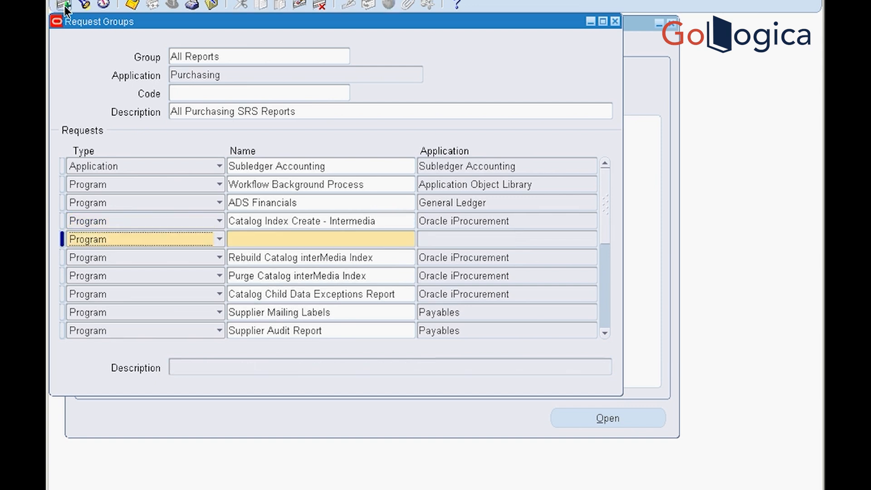
{"action": "left_click", "coordinate": [253, 238]}
{"action": "key", "text": "ctrl+v"}
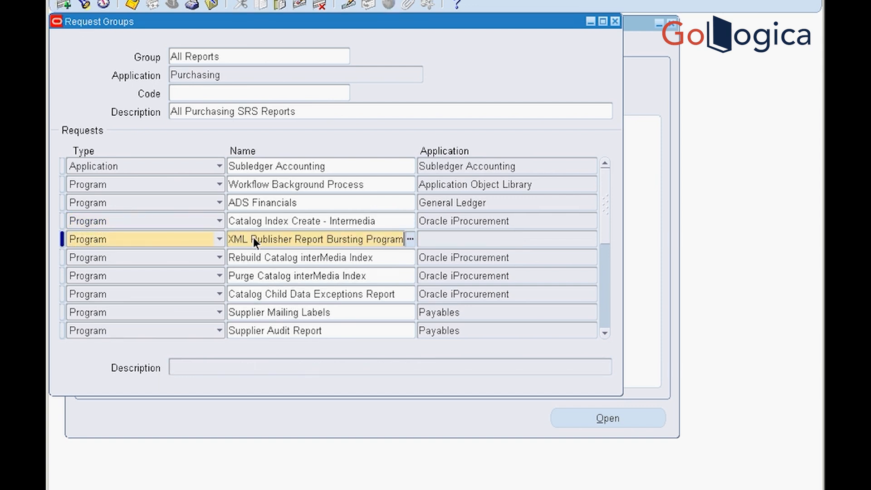
{"action": "key", "text": "Tab"}
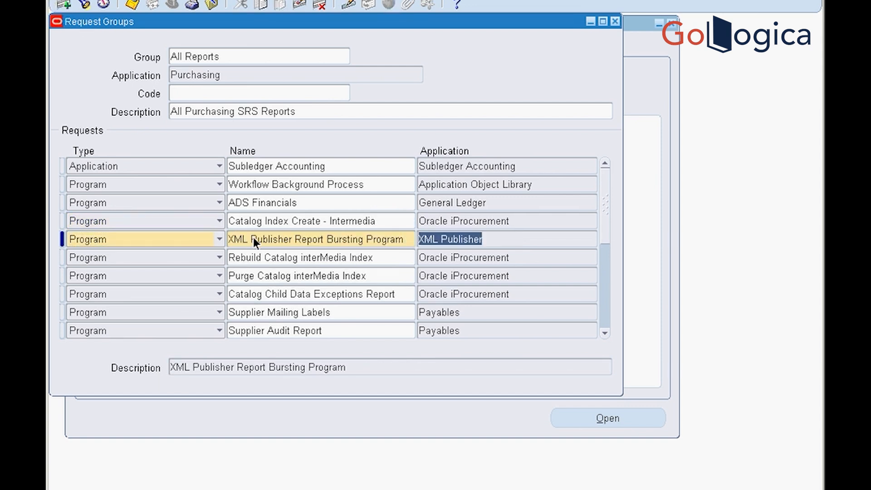
- Close the request groups form and switch to the Purchasing responsibility
{"action": "left_click", "coordinate": [615, 21]}
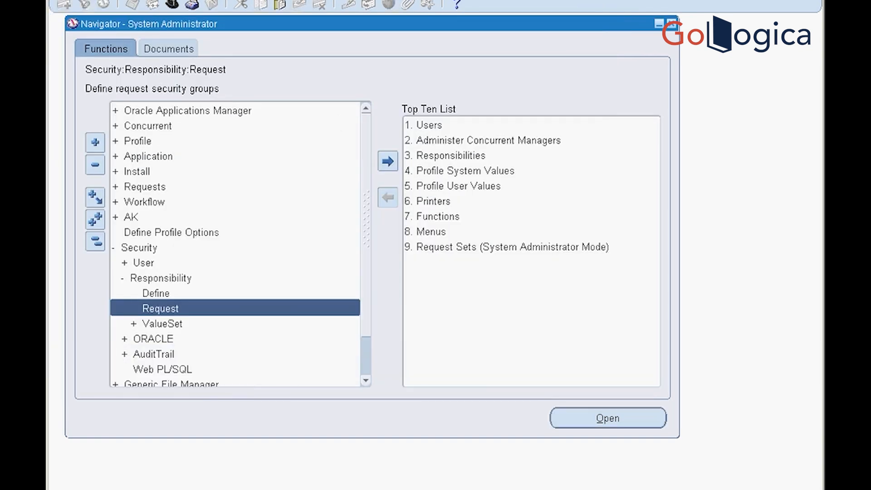
{"action": "left_click", "coordinate": [107, 0]}
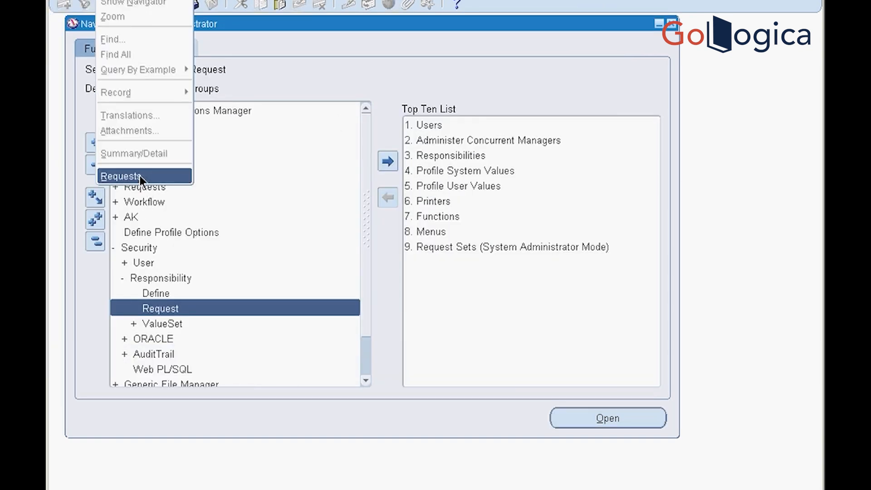
{"action": "left_click", "coordinate": [270, 39]}
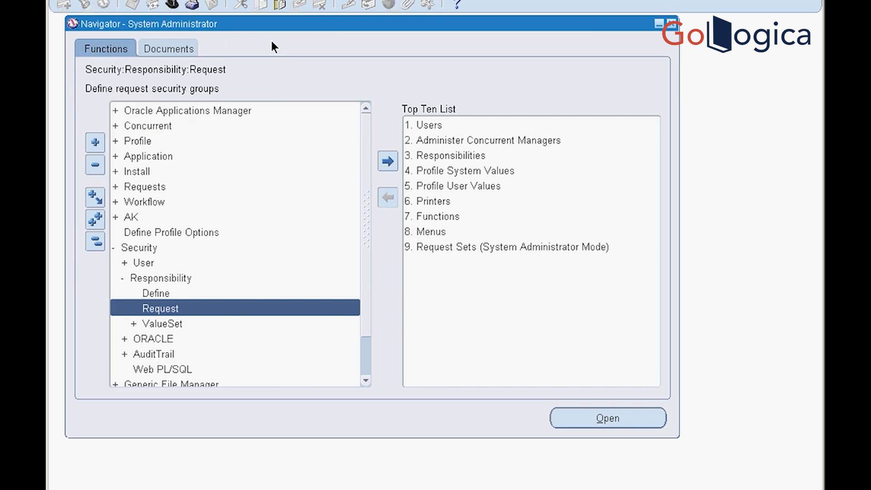
{"action": "left_click", "coordinate": [172, 4]}
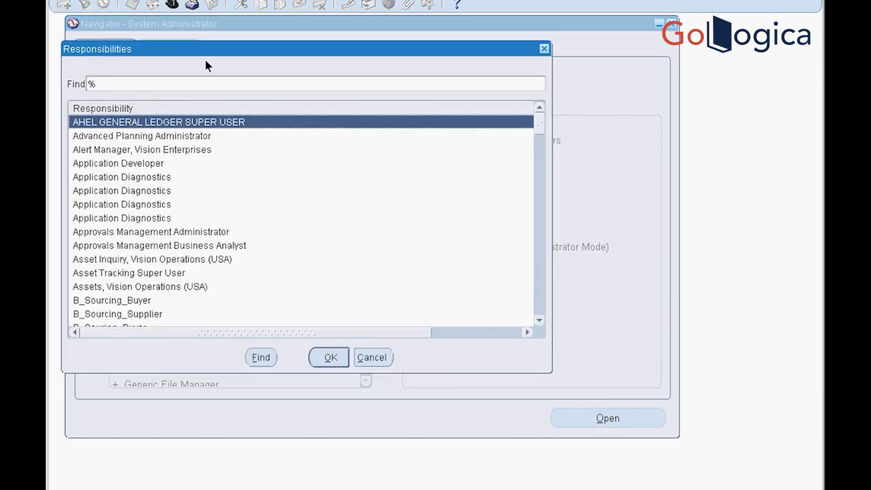
{"action": "type", "text": "pur"}
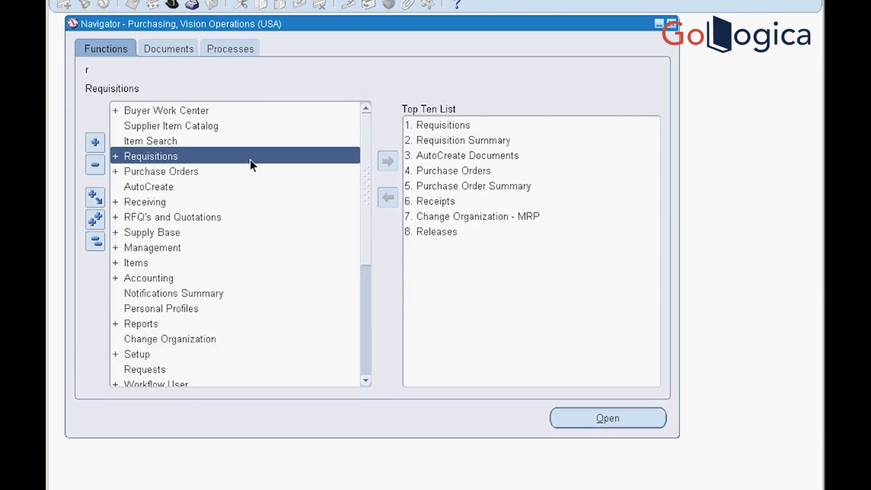
- Resubmit the XXGLTP PO Analysis BI Report by copying the prior request, declining another submission
{"action": "left_click", "coordinate": [128, 2]}
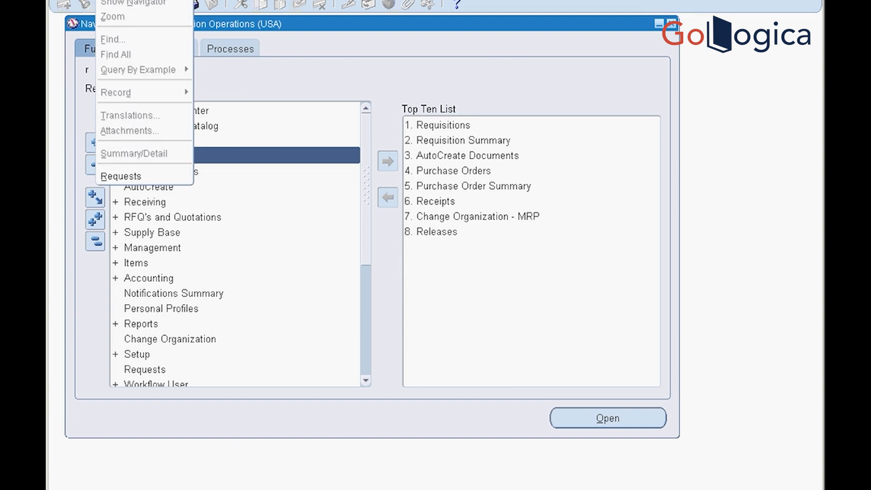
{"action": "left_click", "coordinate": [127, 178]}
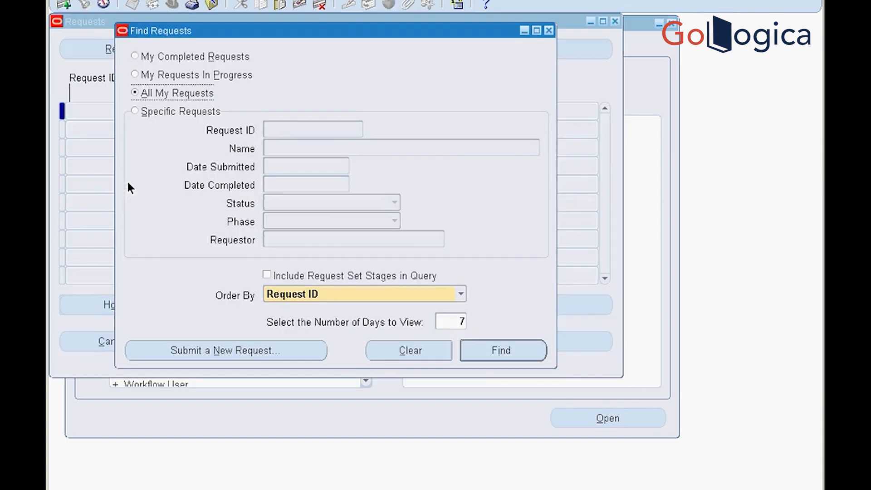
{"action": "left_click", "coordinate": [247, 353]}
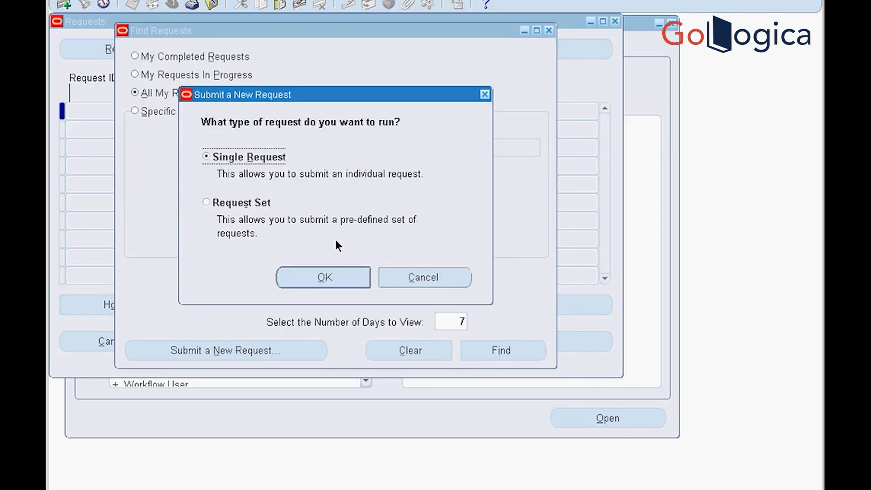
{"action": "left_click", "coordinate": [330, 275]}
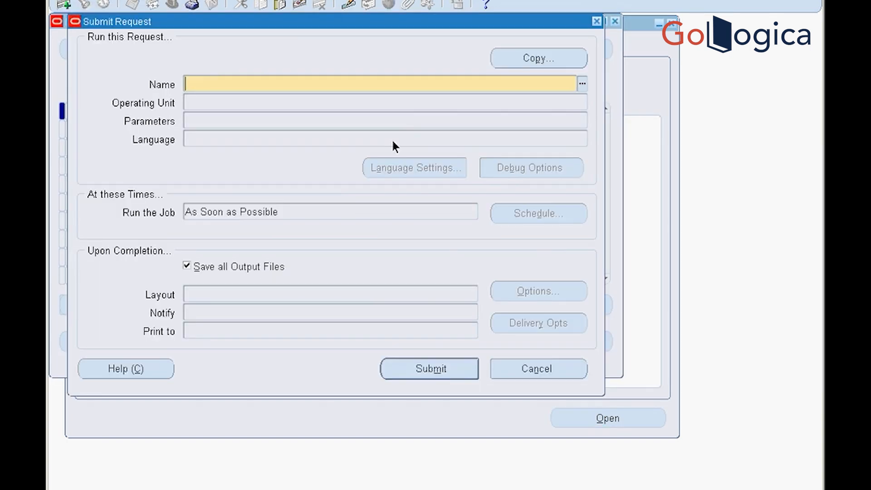
{"action": "left_click", "coordinate": [497, 58]}
{"action": "key", "text": "Return"}
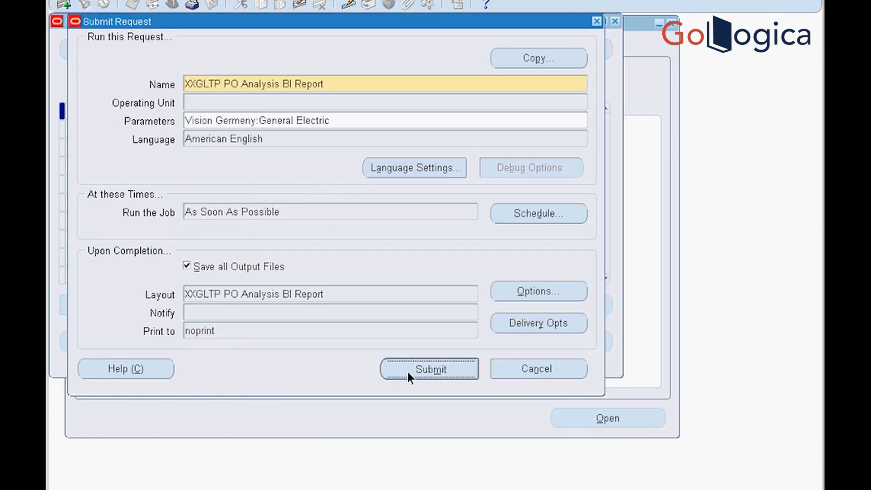
{"action": "left_click", "coordinate": [407, 371]}
{"action": "left_click", "coordinate": [485, 298]}
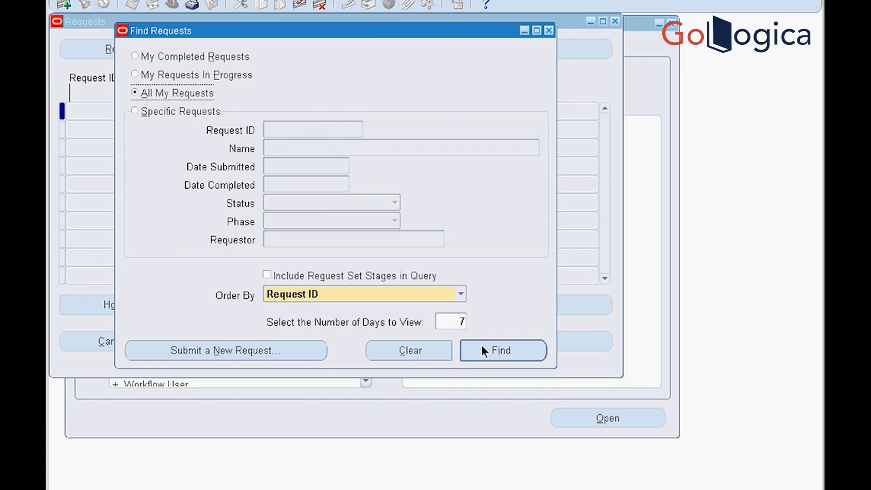
- Refresh the requests list until PO Analysis request 5844667 shows Completed with Normal status
{"action": "left_click", "coordinate": [482, 347]}
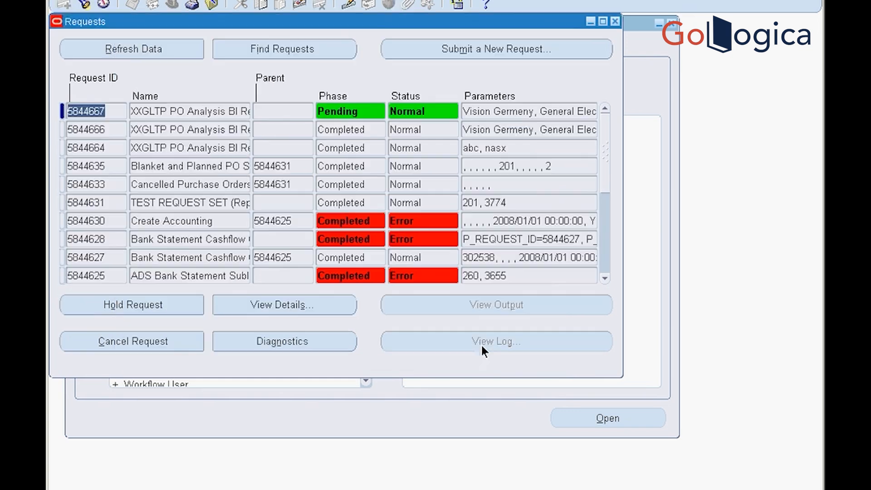
{"action": "left_click", "coordinate": [146, 51]}
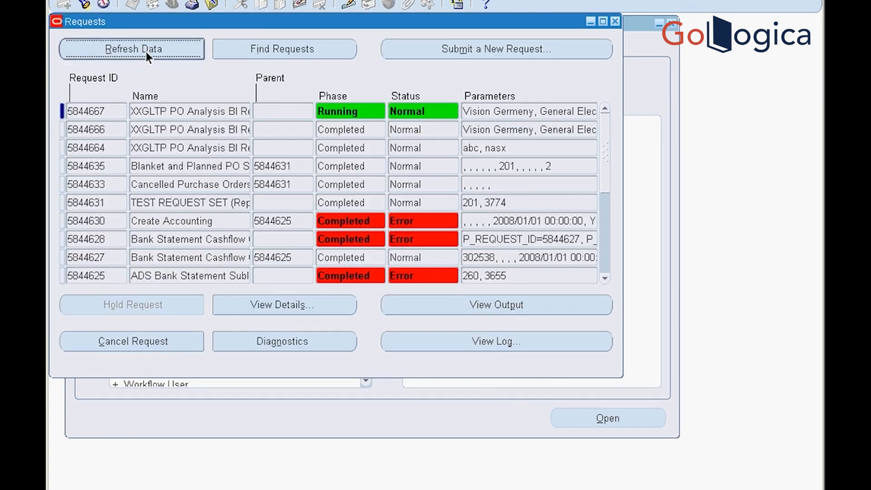
{"action": "left_click", "coordinate": [146, 51]}
{"action": "left_click", "coordinate": [146, 51]}
{"action": "left_click", "coordinate": [146, 51]}
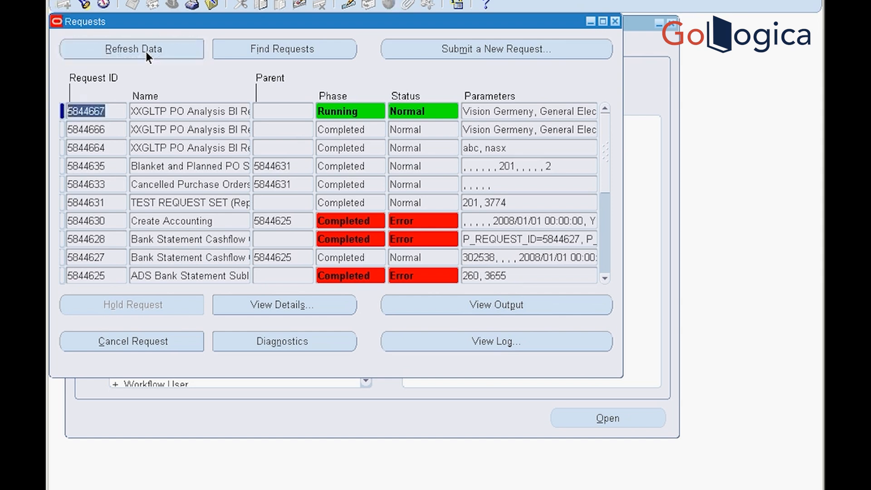
{"action": "left_click", "coordinate": [146, 51]}
{"action": "left_click", "coordinate": [145, 50]}
{"action": "left_click", "coordinate": [146, 51]}
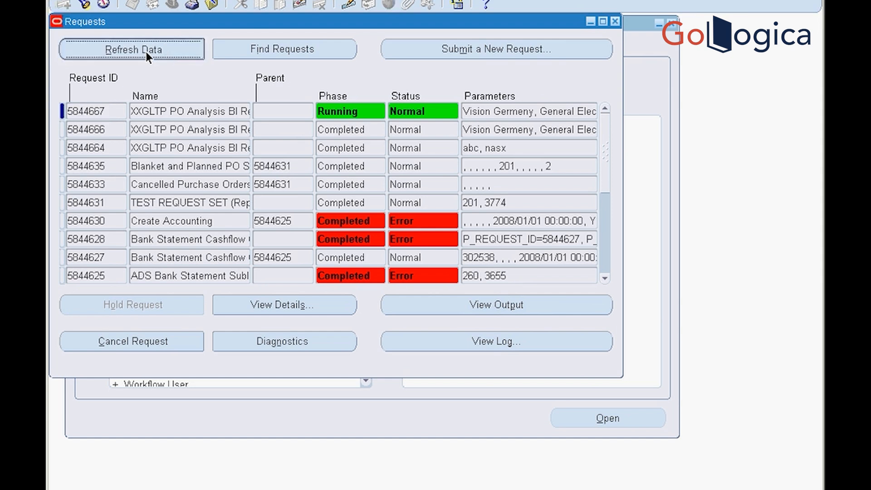
{"action": "left_click", "coordinate": [145, 51]}
{"action": "left_click", "coordinate": [146, 50]}
{"action": "left_click", "coordinate": [145, 51]}
{"action": "left_click", "coordinate": [146, 51]}
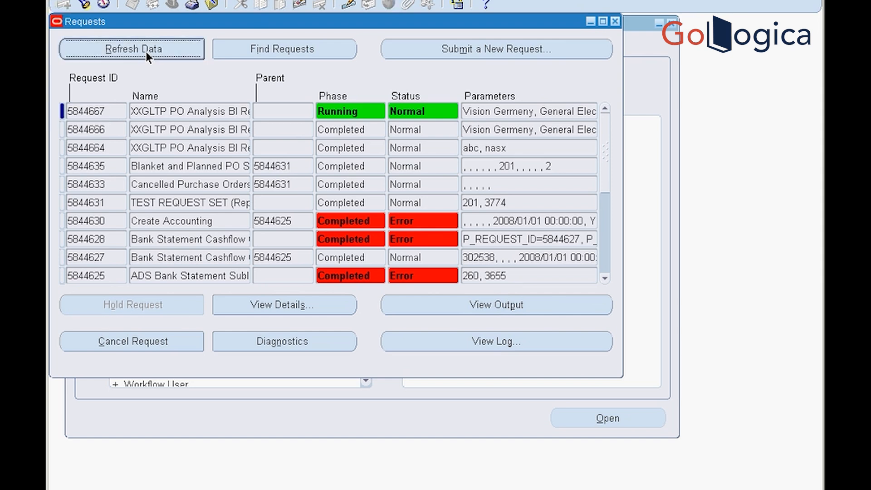
{"action": "left_click", "coordinate": [146, 50]}
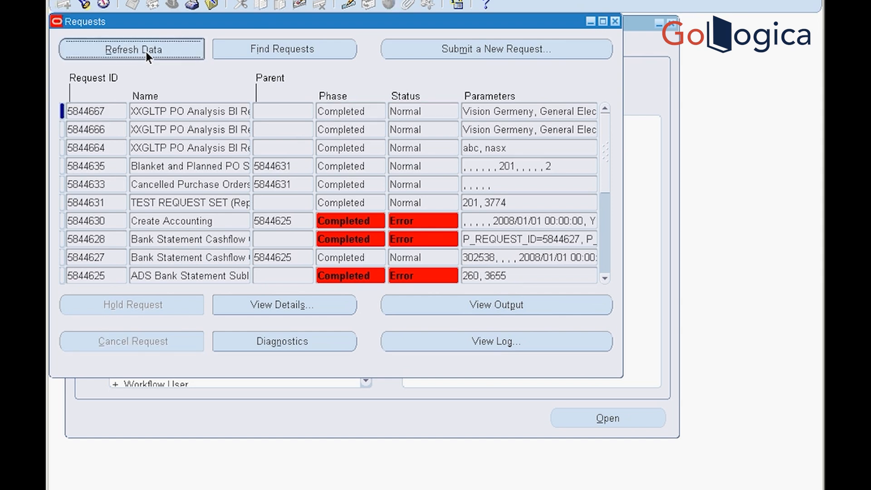
{"action": "left_click", "coordinate": [429, 58]}
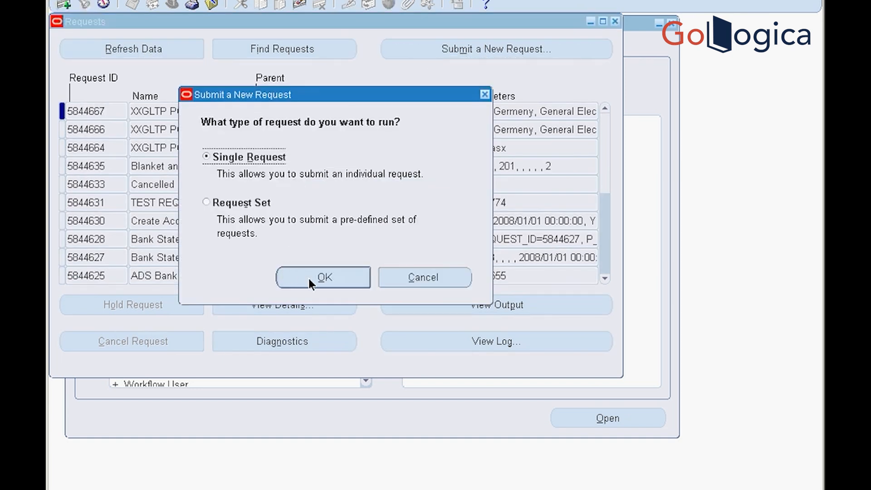
- Try choosing XML Publisher Report Bursting Program, then cancel its parameters and close the submission form
{"action": "left_click", "coordinate": [310, 279]}
{"action": "type", "text": "XML Publisher Report Bursting Program"}
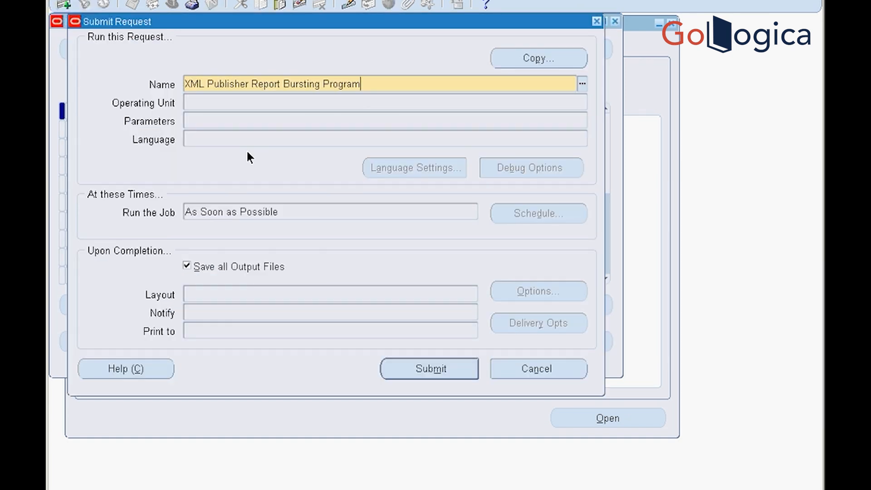
{"action": "key", "text": "Tab"}
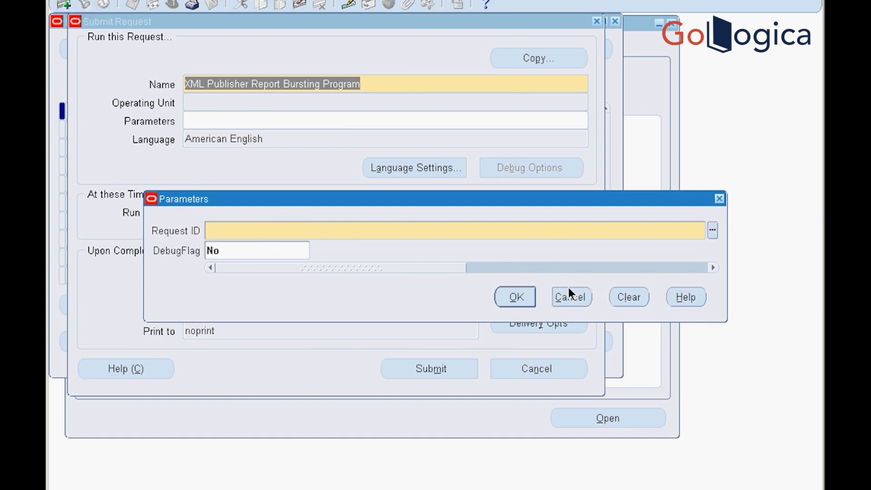
{"action": "left_click", "coordinate": [567, 303]}
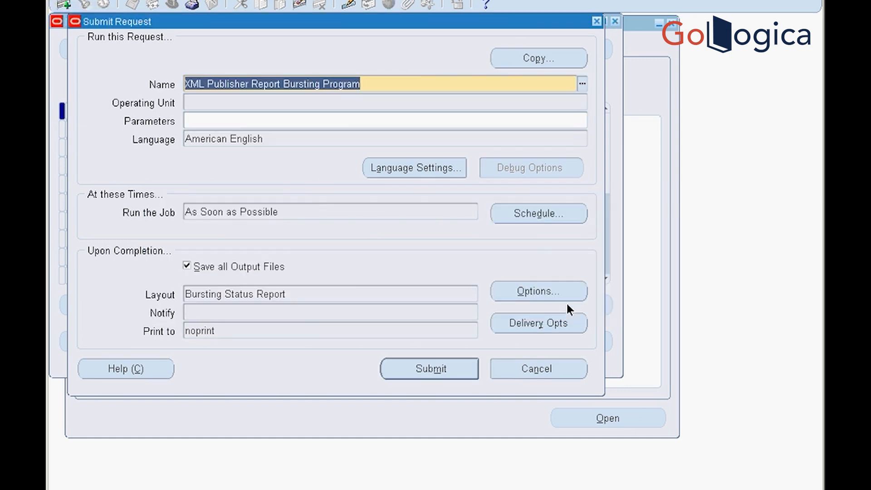
{"action": "left_click", "coordinate": [597, 26]}
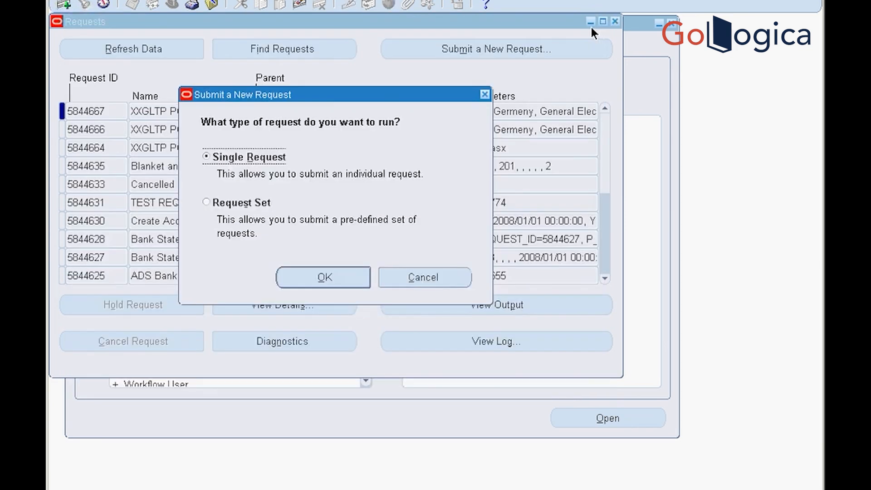
{"action": "left_click", "coordinate": [484, 94]}
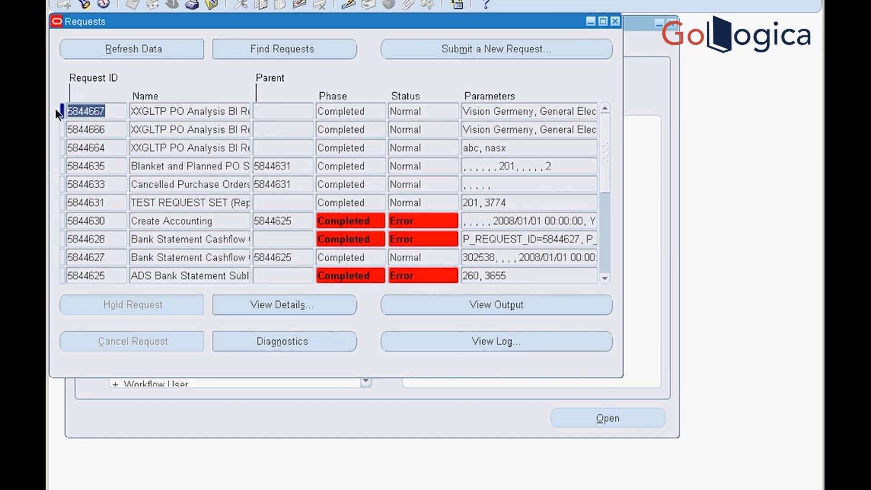
- Copy request ID 5844667 from the requests list and start a new single request
{"action": "left_click", "coordinate": [85, 113]}
{"action": "double_click", "coordinate": [85, 113]}
{"action": "key", "text": "ctrl+c"}
{"action": "left_click", "coordinate": [428, 54]}
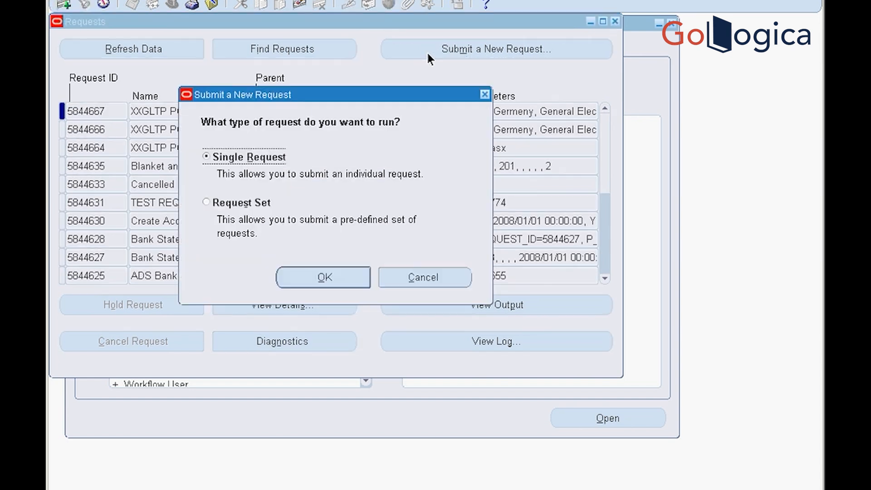
{"action": "left_click", "coordinate": [284, 276]}
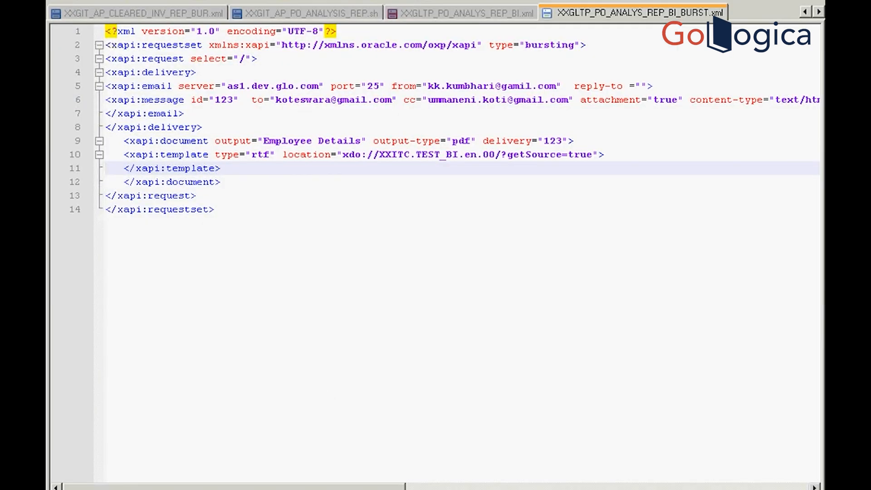
- Paste request ID 5844667 into a new Notepad document and return to Oracle Applications
{"action": "left_click", "coordinate": [71, 489]}
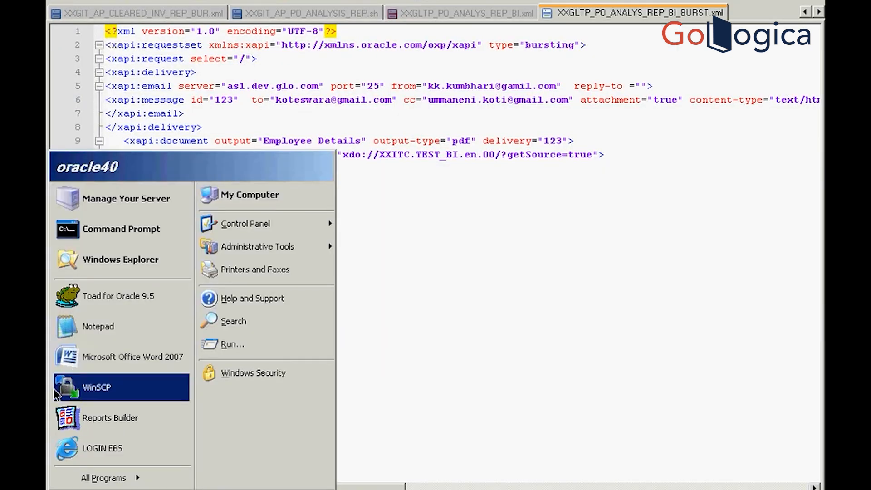
{"action": "left_click", "coordinate": [104, 325]}
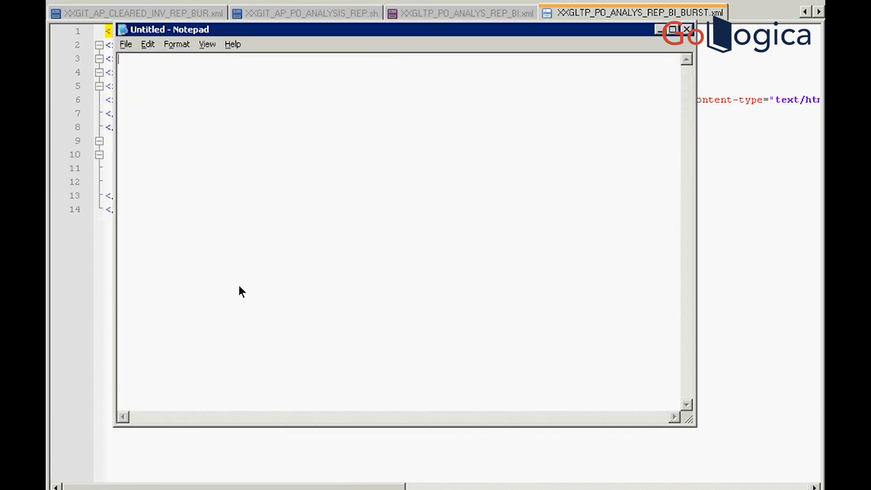
{"action": "key", "text": "ctrl+v"}
{"action": "left_click", "coordinate": [535, 489]}
{"action": "left_click", "coordinate": [535, 479]}
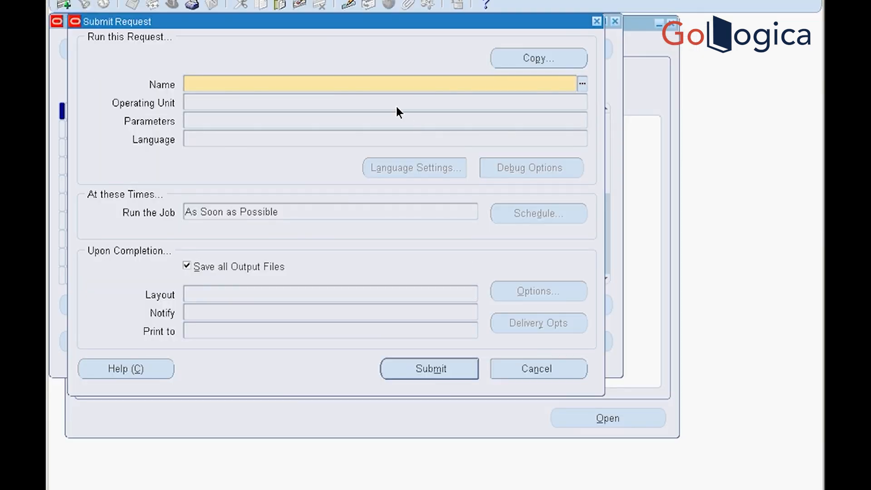
- Choose XML Publisher Report Bursting Program as the program via an XML name lookup
{"action": "type", "text": "XML"}
{"action": "key", "text": "Tab"}
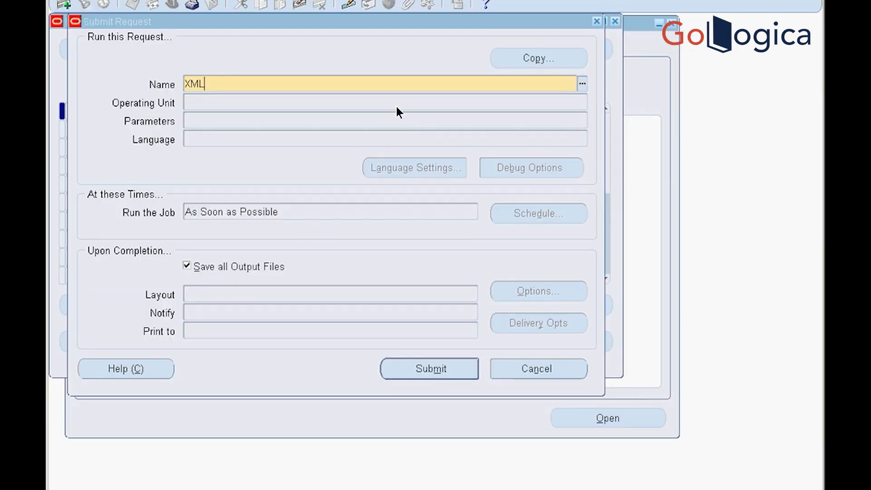
{"action": "key", "text": "Return"}
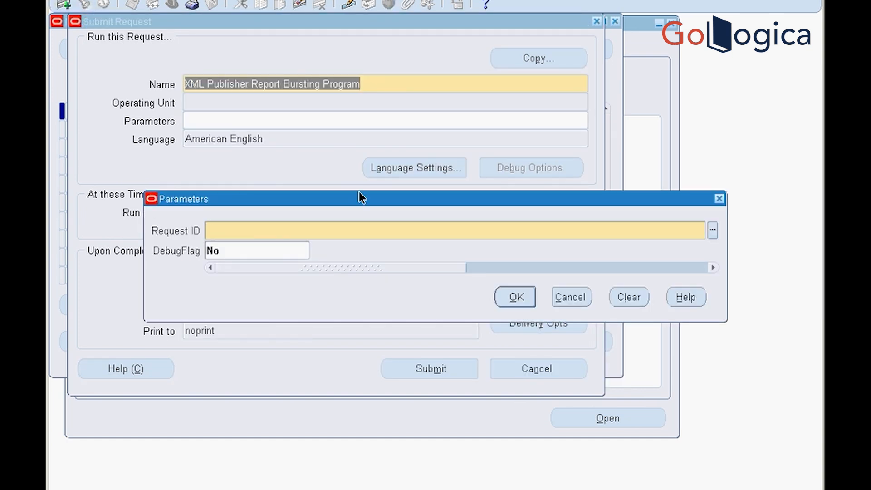
- Set the Request ID parameter to 5844667 and submit, declining another request
{"action": "key", "text": "ctrl+v"}
{"action": "left_click", "coordinate": [532, 303]}
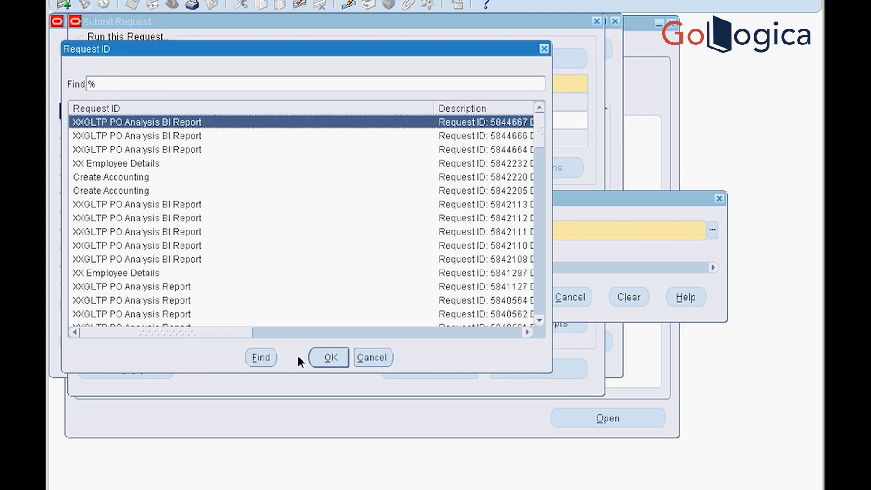
{"action": "left_click", "coordinate": [322, 358]}
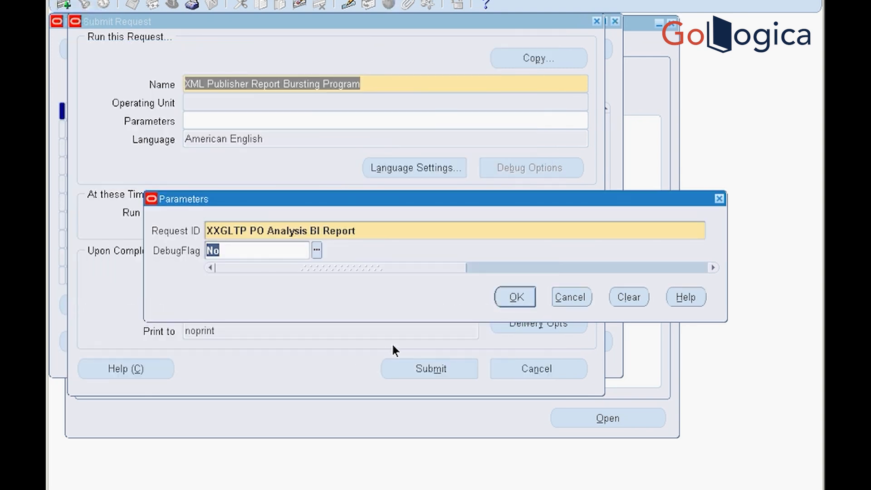
{"action": "left_click", "coordinate": [515, 298]}
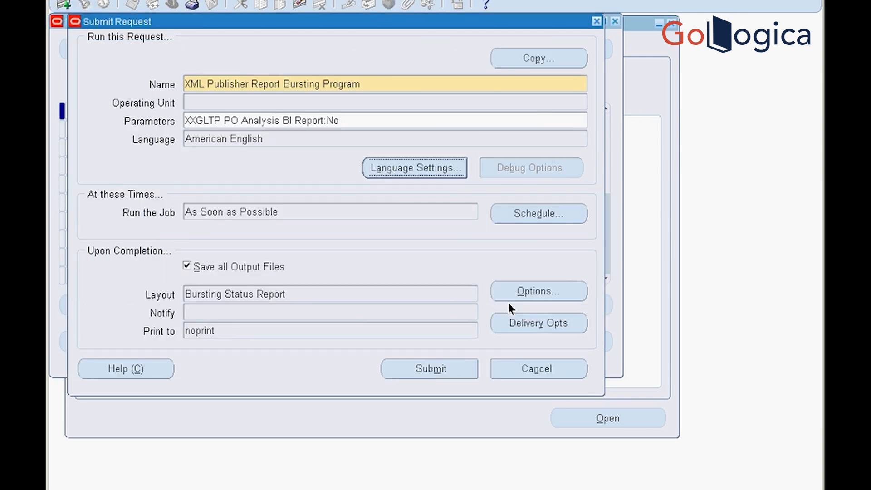
{"action": "left_click", "coordinate": [455, 367]}
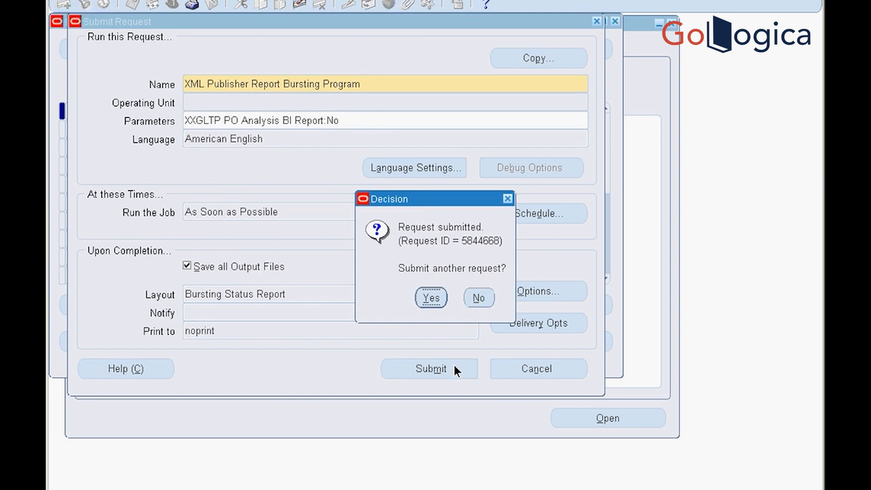
{"action": "left_click", "coordinate": [483, 295]}
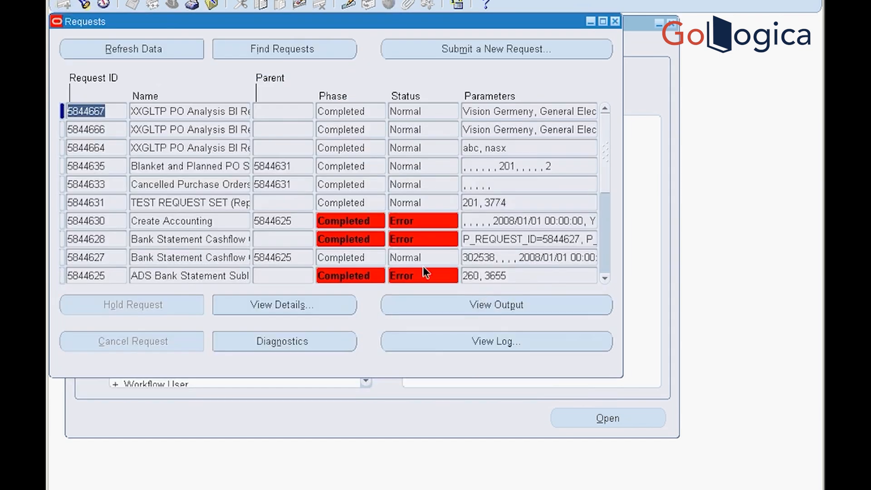
- Refresh until bursting request 5844668 completes with Error, then view its log
{"action": "left_click", "coordinate": [149, 47]}
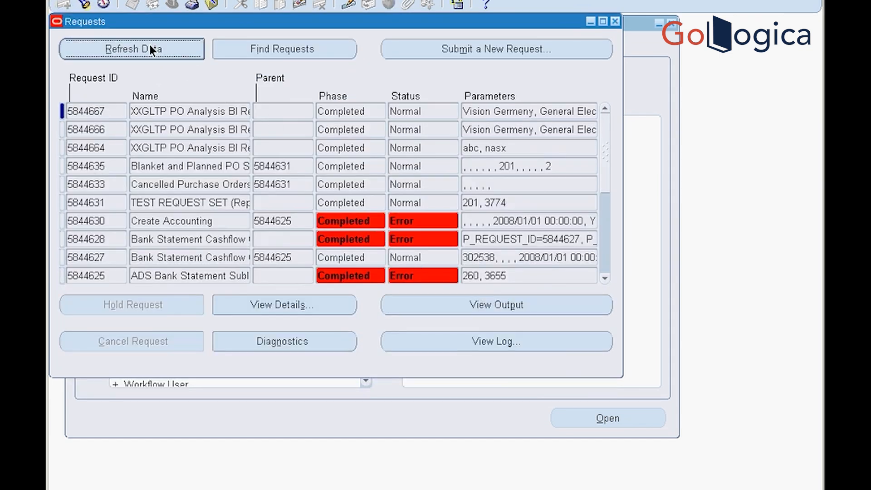
{"action": "left_click", "coordinate": [150, 47]}
{"action": "left_click", "coordinate": [150, 46]}
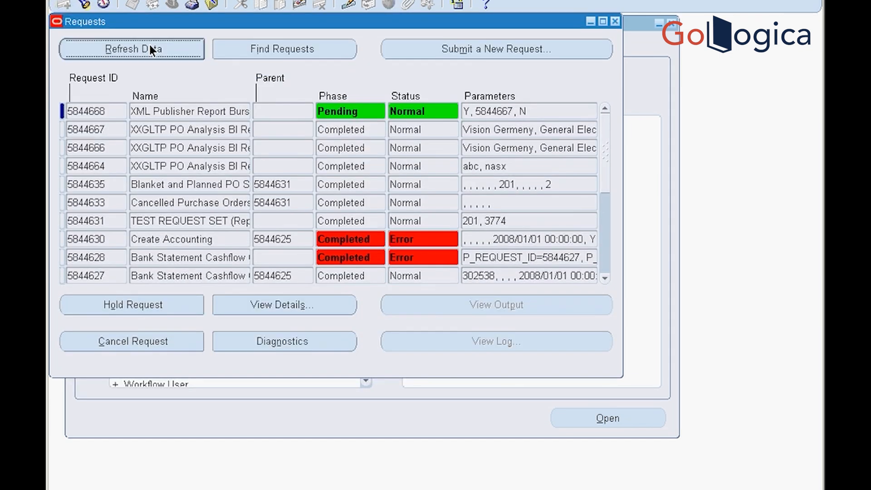
{"action": "left_click", "coordinate": [150, 47]}
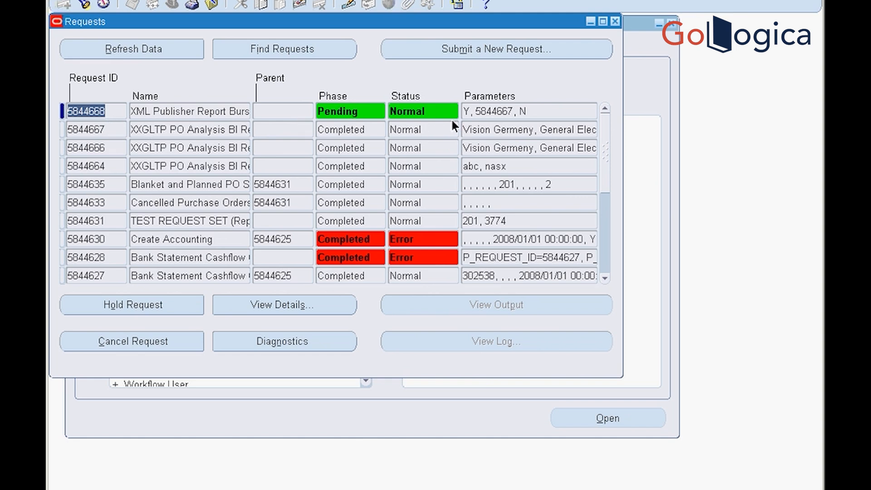
{"action": "left_click", "coordinate": [139, 51]}
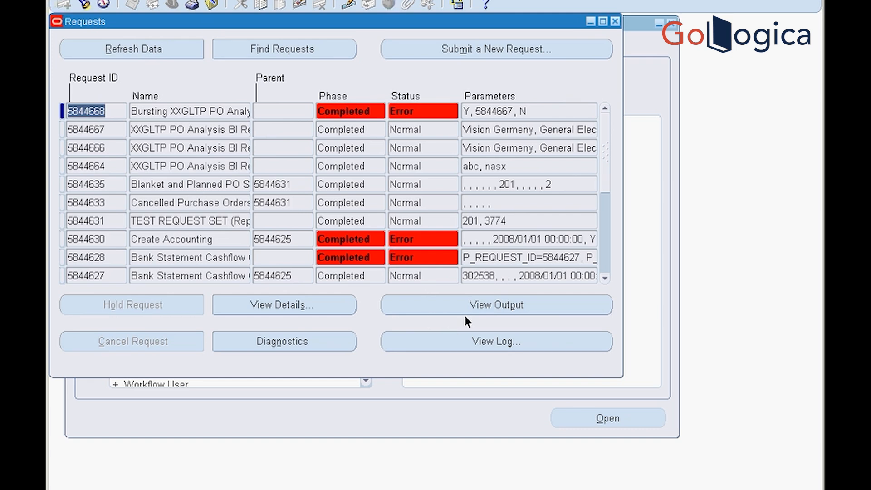
{"action": "left_click", "coordinate": [483, 343]}
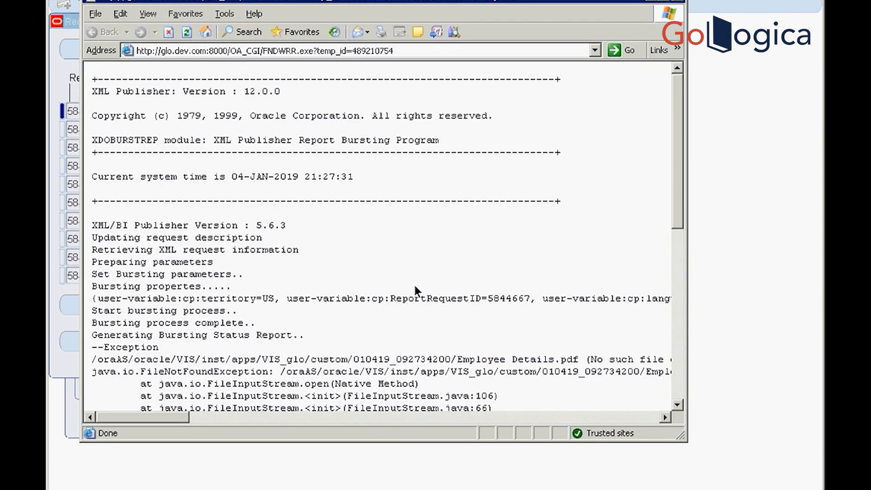
- Maximize the Internet Explorer log window and scroll down to the zero-byte output at the end
{"action": "left_click", "coordinate": [668, 2]}
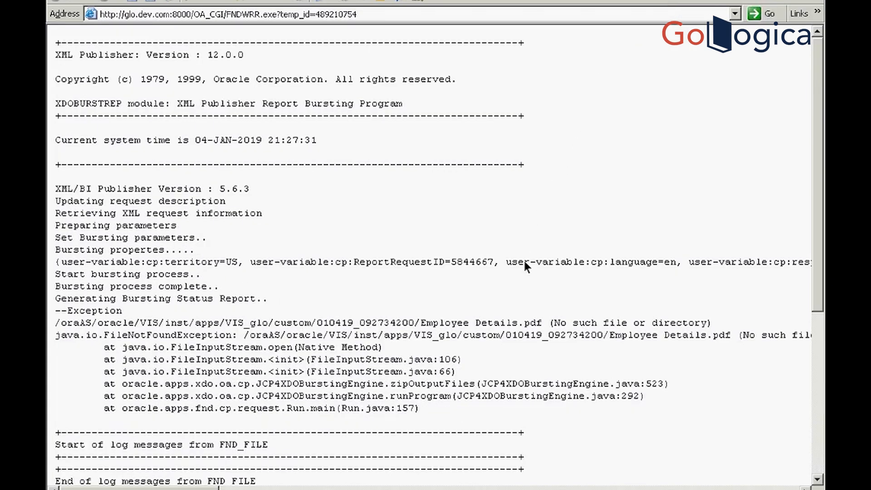
{"action": "scroll", "coordinate": [524, 262], "scroll_direction": "down", "scroll_amount": 7}
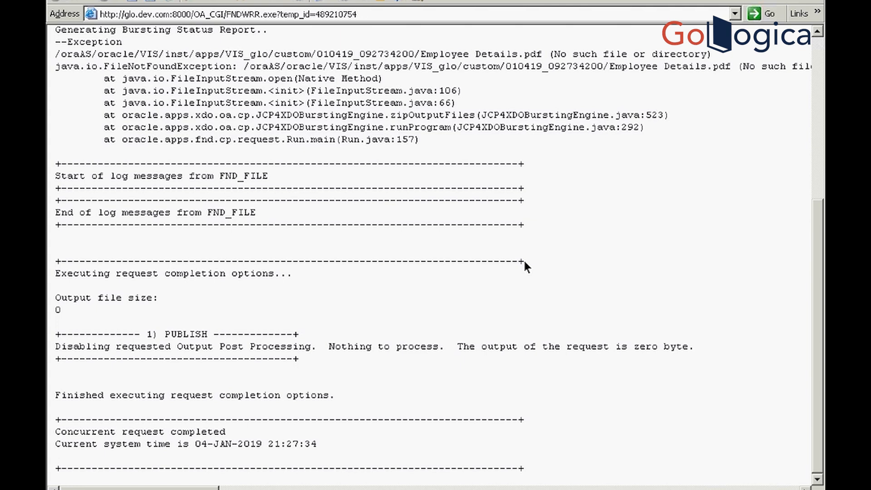
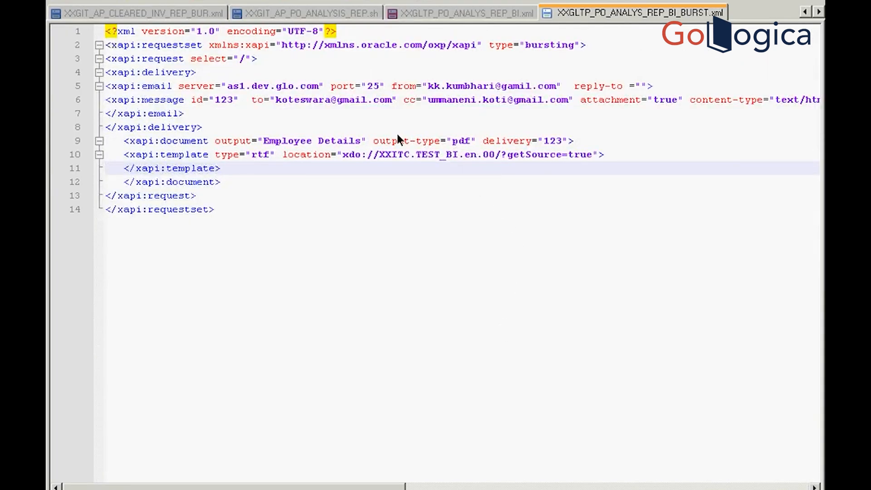
- Replace 'Employee Details' on line 9 with 'XXGLTP PO Analysis BI Report' and save the bursting file
{"action": "double_click", "coordinate": [306, 143]}
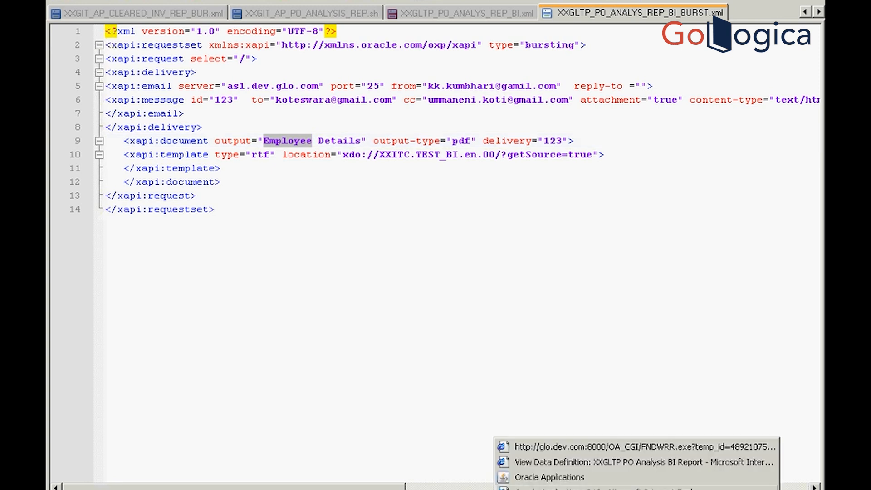
{"action": "left_click", "coordinate": [548, 477]}
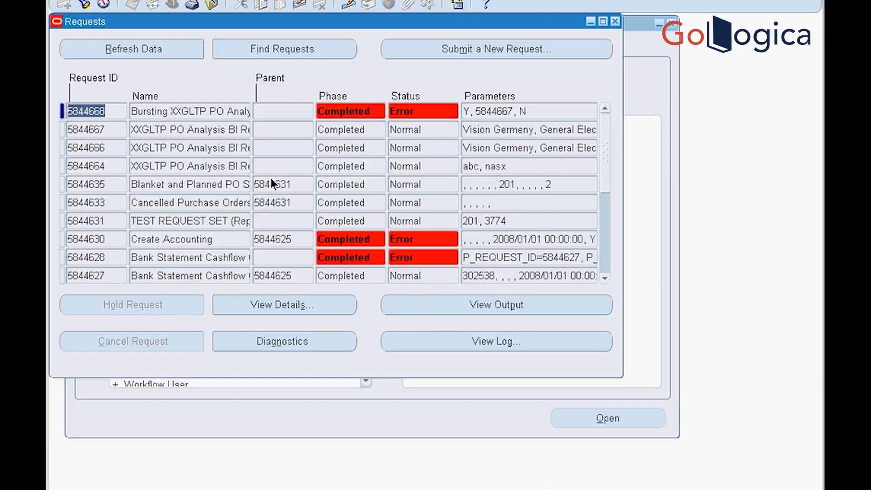
{"action": "left_click", "coordinate": [204, 131]}
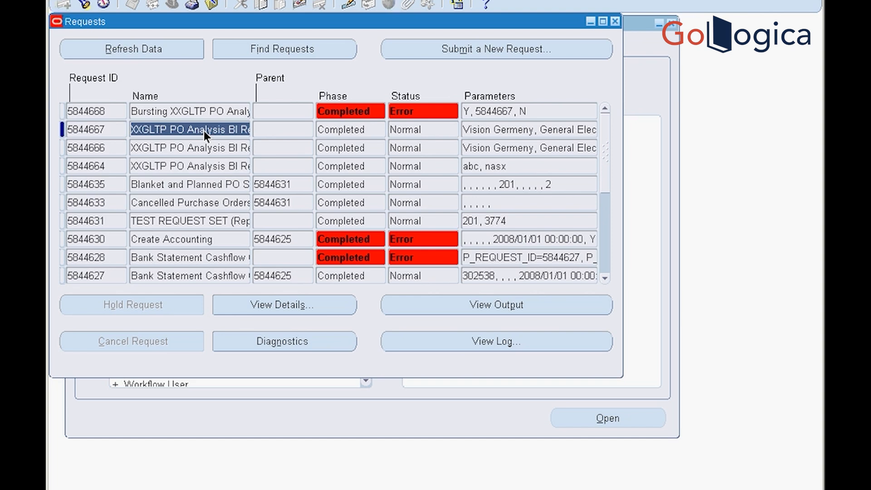
{"action": "key", "text": "alt+Tab"}
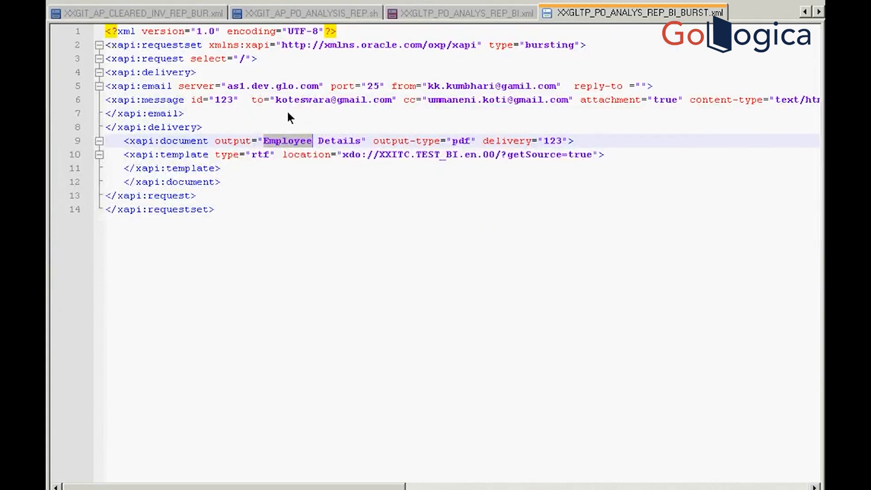
{"action": "key", "text": "Delete"}
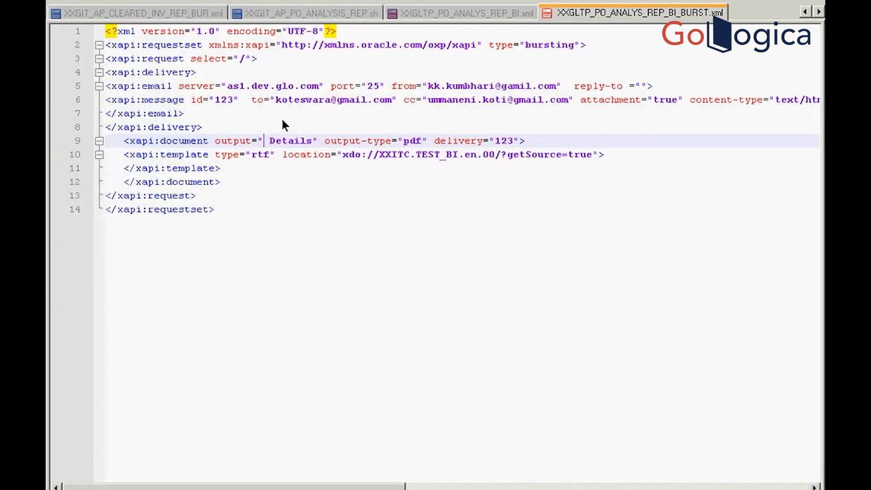
{"action": "double_click", "coordinate": [281, 141]}
{"action": "key", "text": "Delete"}
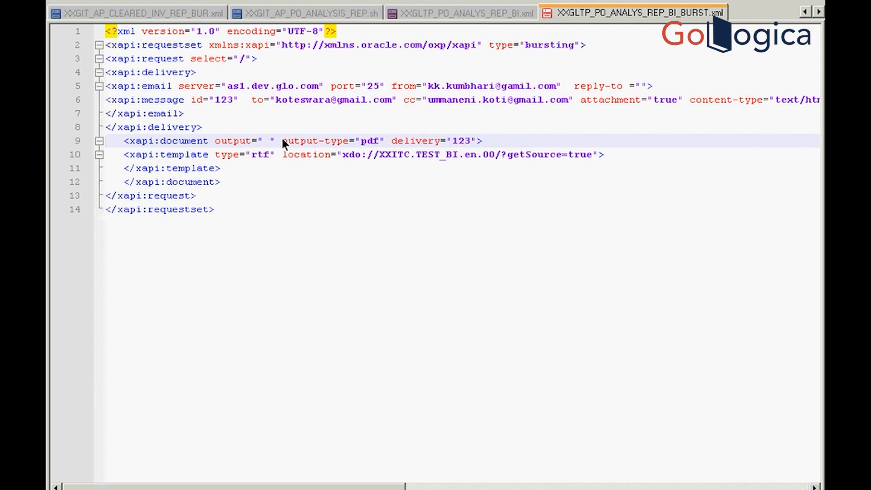
{"action": "key", "text": "BackSpace"}
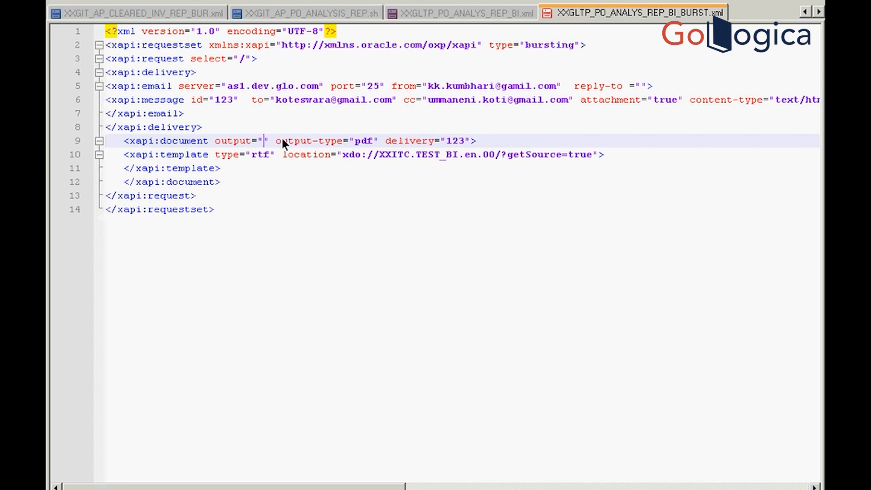
{"action": "type", "text": "XXGLTP PO Analysis BI Report"}
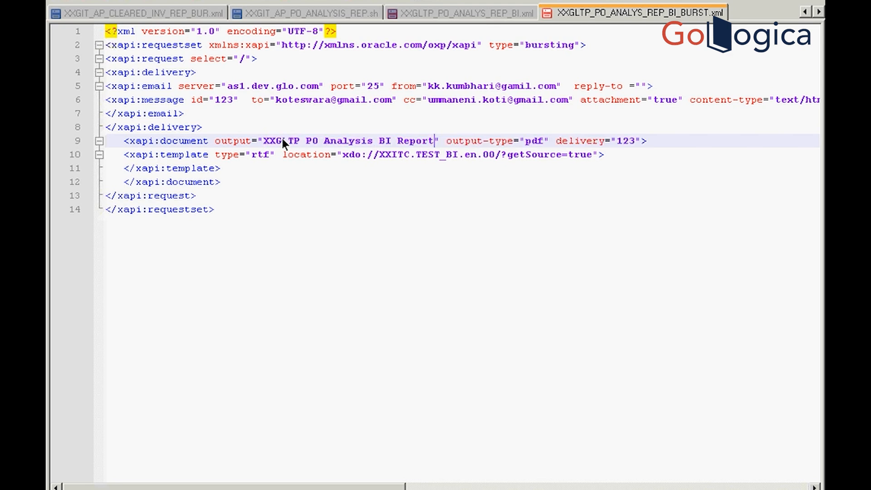
{"action": "key", "text": "ctrl+s"}
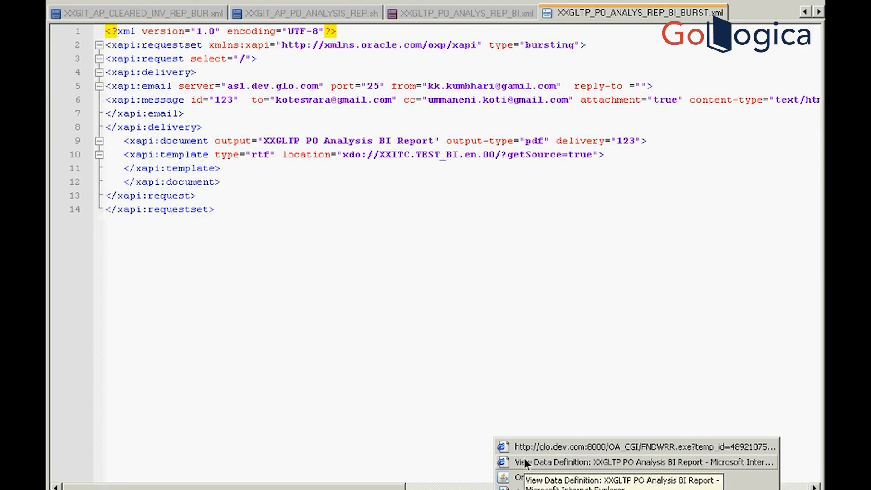
- Upload XXGLTP_PO_ANALYS_REP_BI_BURST.xml as the data definition's new bursting control file and apply
{"action": "left_click", "coordinate": [524, 458]}
{"action": "left_click", "coordinate": [370, 281]}
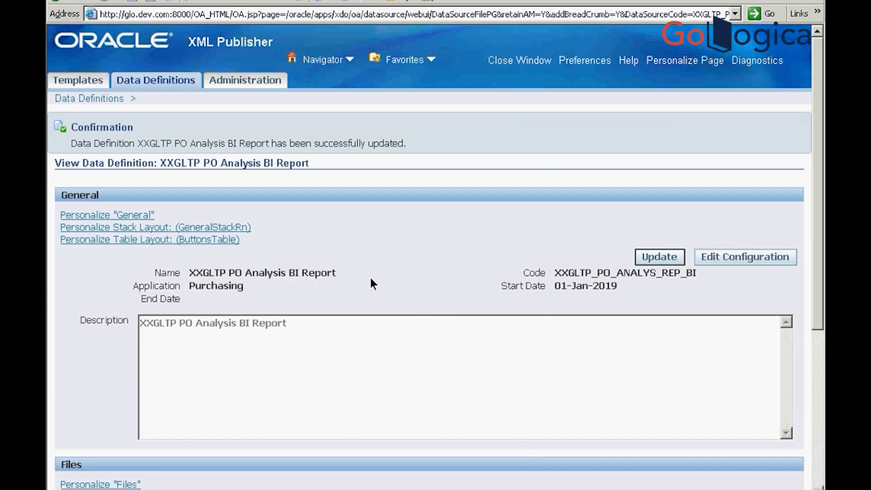
{"action": "scroll", "coordinate": [370, 279], "scroll_direction": "down", "scroll_amount": 5}
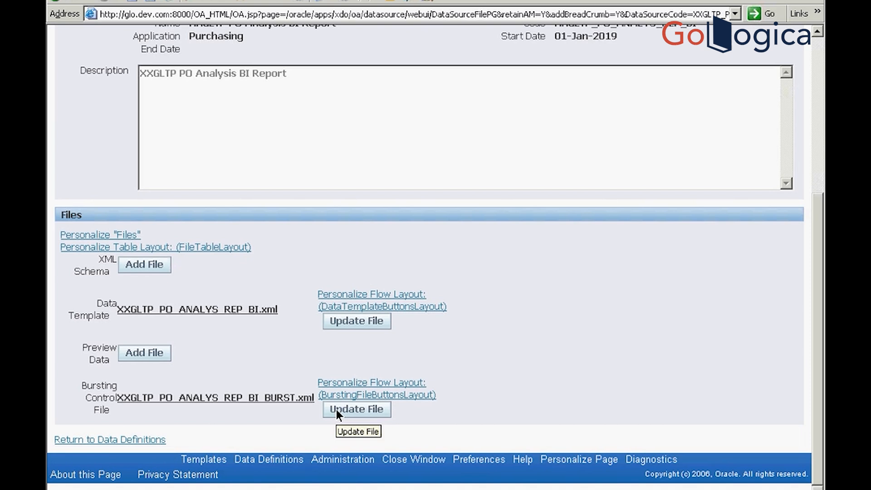
{"action": "left_click", "coordinate": [336, 409]}
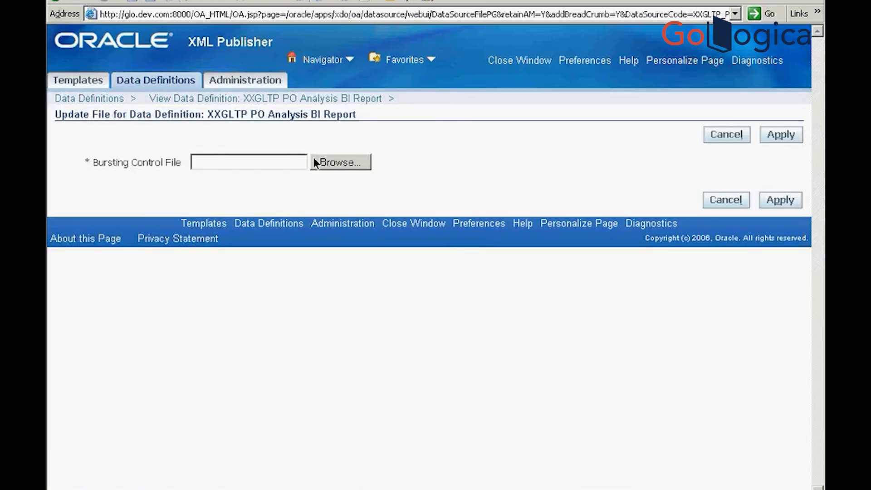
{"action": "left_click", "coordinate": [324, 163]}
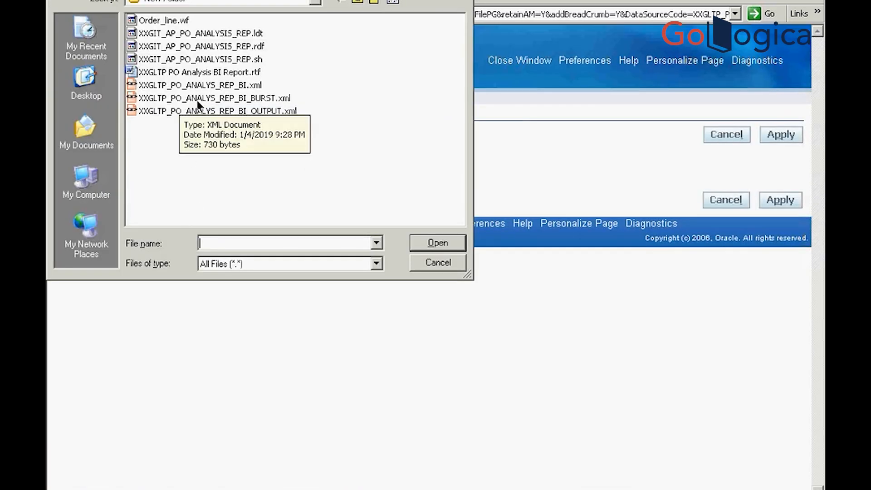
{"action": "left_click", "coordinate": [237, 97]}
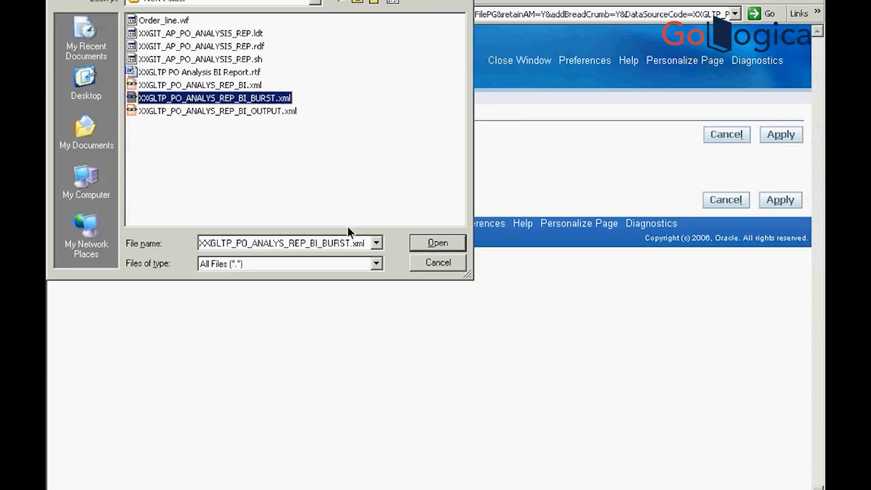
{"action": "left_click", "coordinate": [423, 241]}
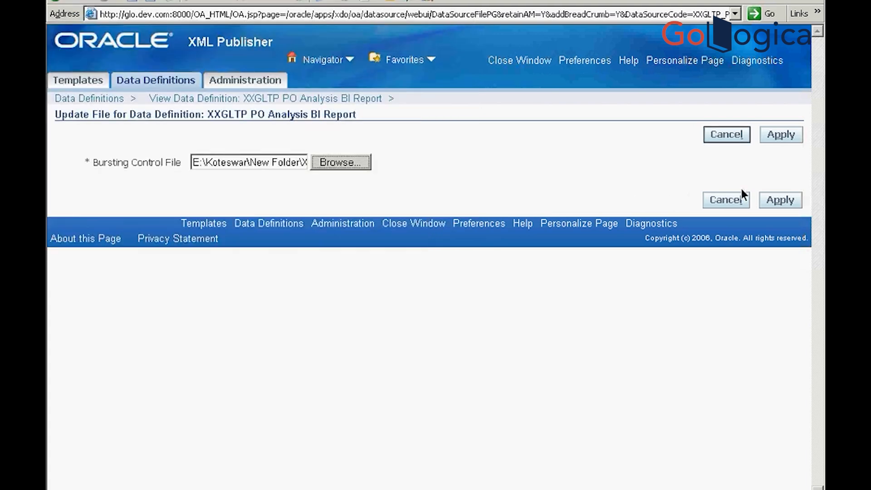
{"action": "left_click", "coordinate": [775, 206]}
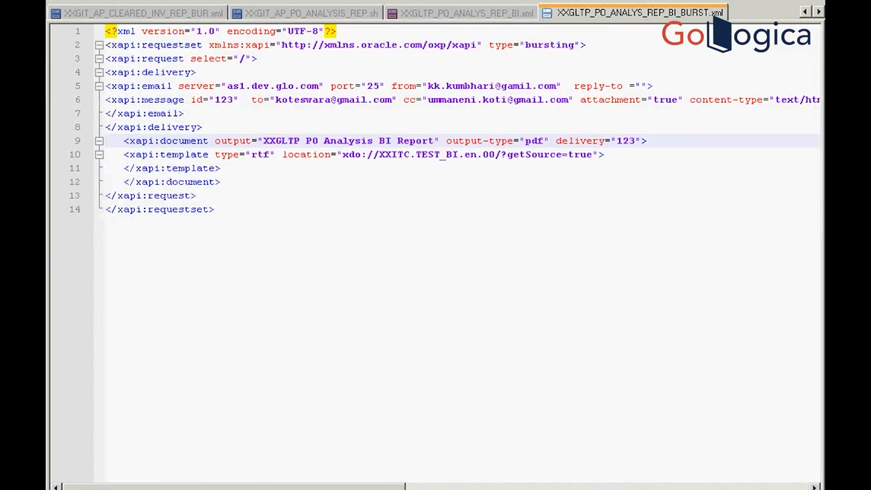
{"action": "left_click", "coordinate": [513, 489]}
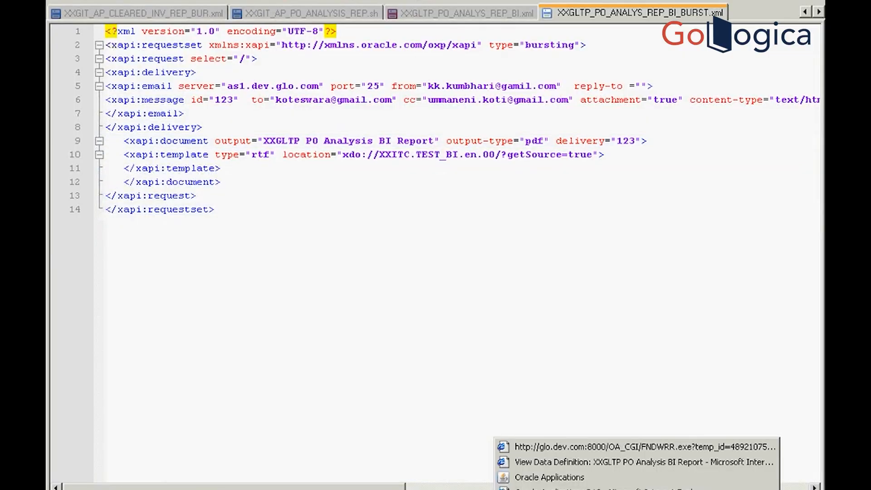
- Resubmit the bursting program by copying the earlier bursting request, then refresh to see request 5844669 error
{"action": "left_click", "coordinate": [513, 481]}
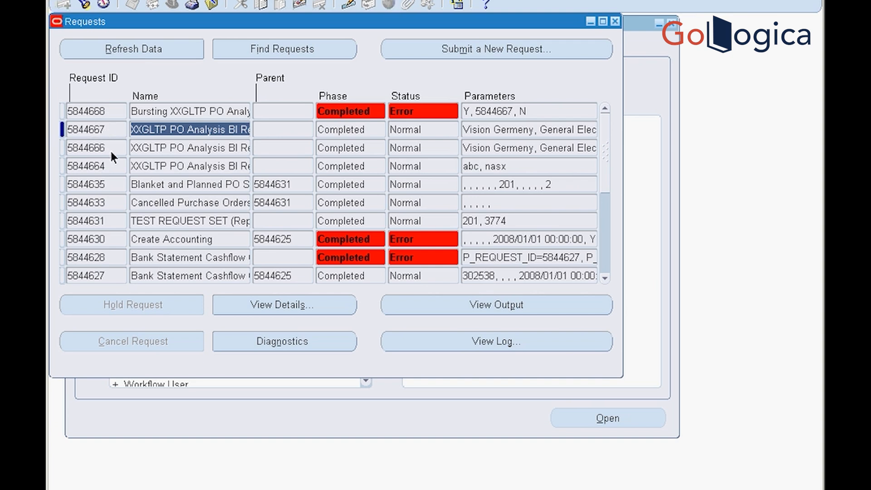
{"action": "left_click", "coordinate": [111, 132]}
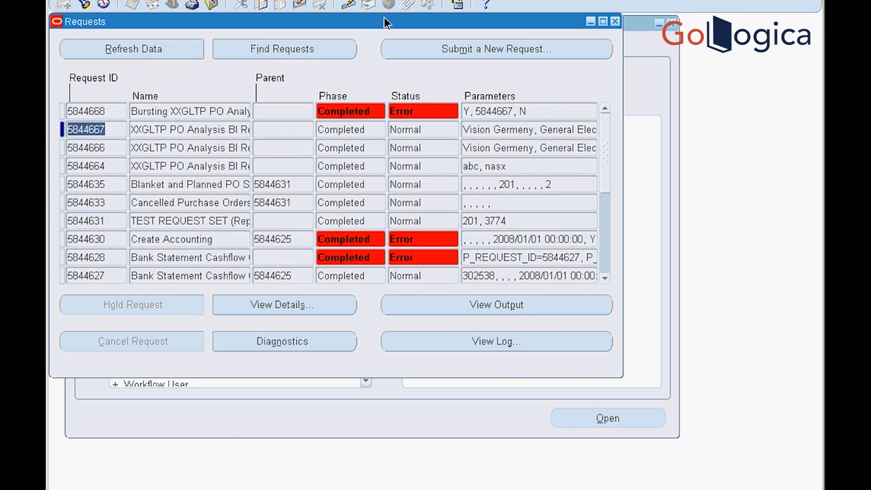
{"action": "left_click", "coordinate": [410, 49]}
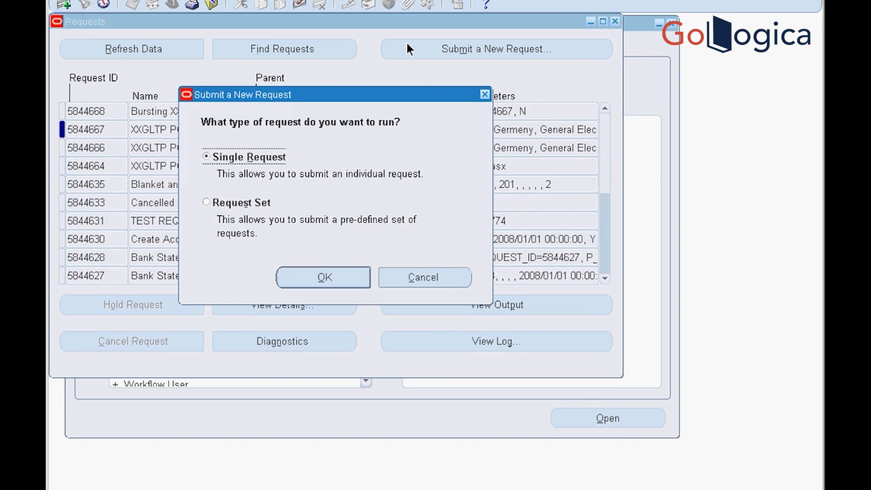
{"action": "left_click", "coordinate": [307, 278]}
{"action": "left_click", "coordinate": [499, 55]}
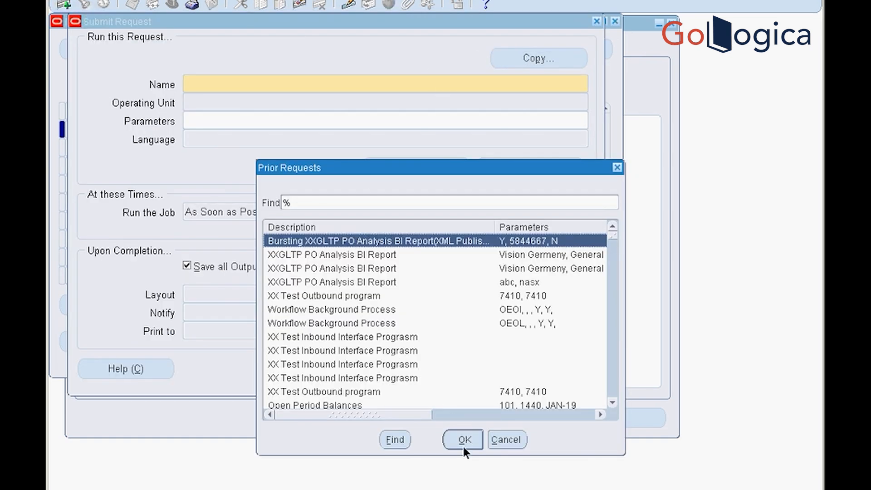
{"action": "left_click", "coordinate": [464, 440]}
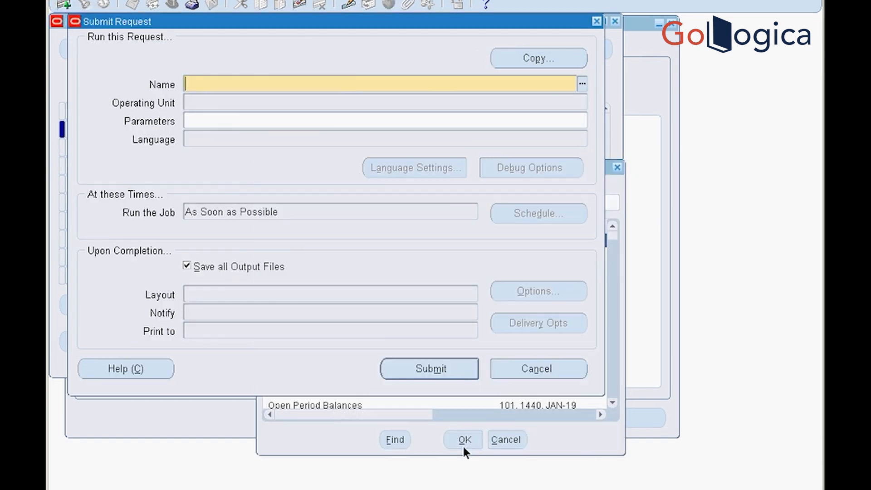
{"action": "left_click", "coordinate": [405, 369]}
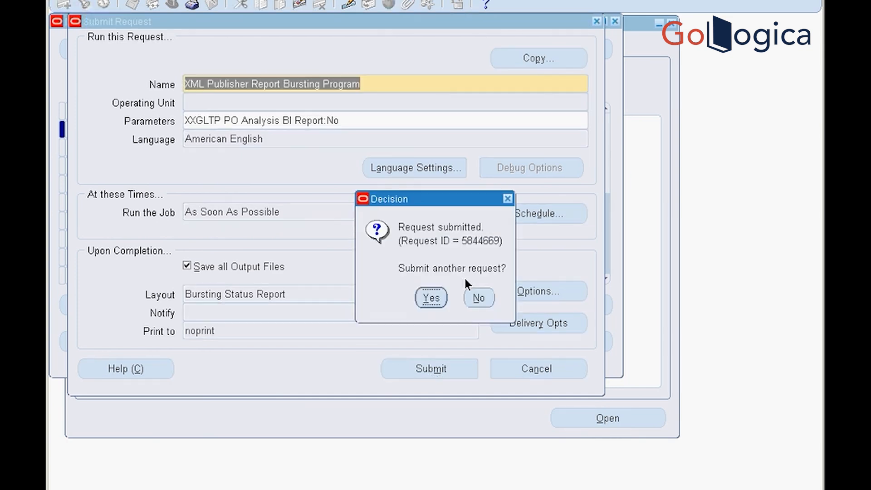
{"action": "left_click", "coordinate": [479, 298]}
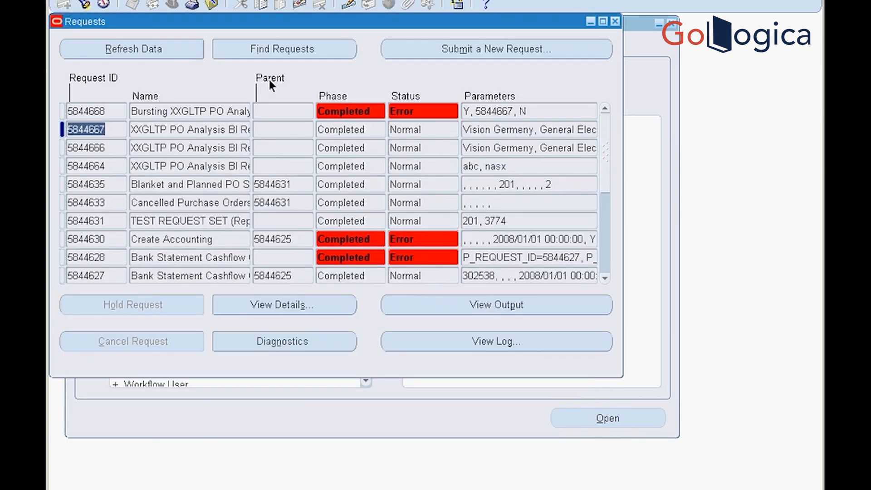
{"action": "left_click", "coordinate": [163, 51]}
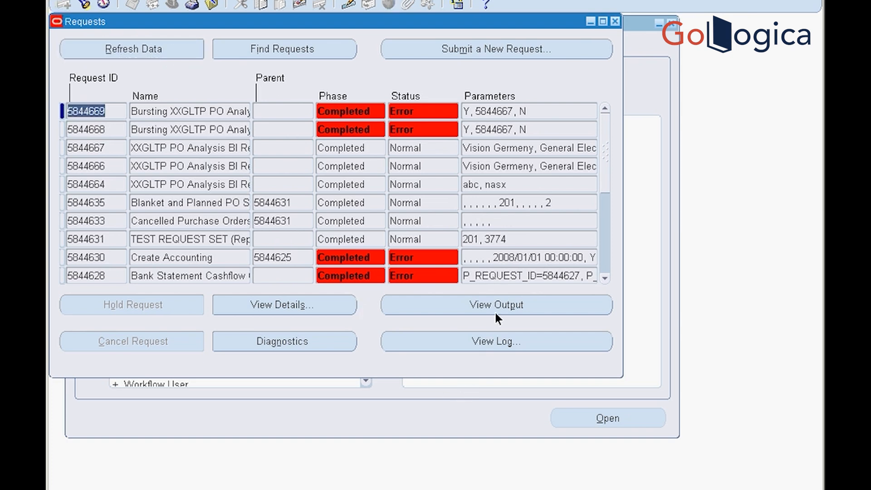
- View request 5844669's log maximized and highlight the missing 'XXGLTP PO Analysis BI Report.pdf' file name
{"action": "left_click", "coordinate": [493, 338]}
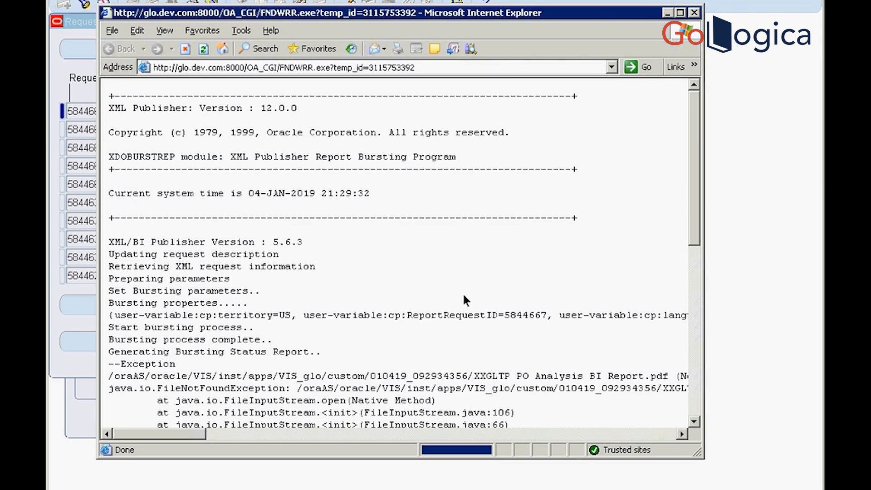
{"action": "left_click", "coordinate": [681, 14]}
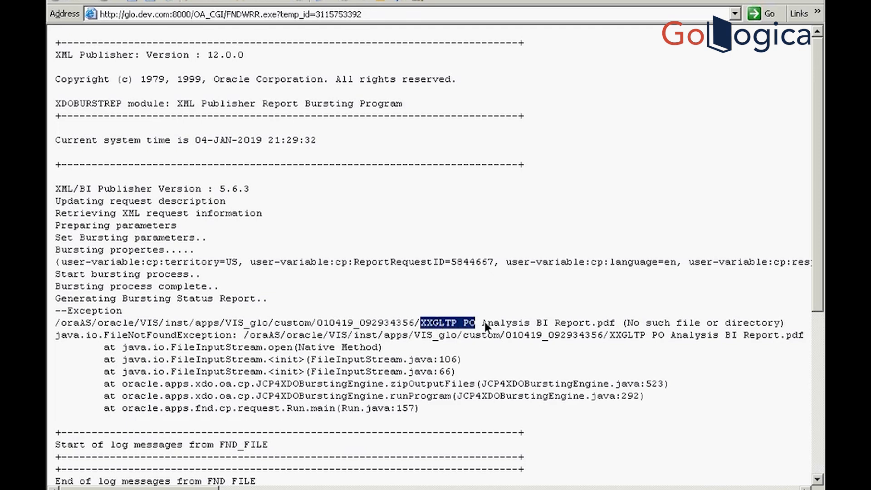
{"action": "left_click_drag", "start_coordinate": [420, 323], "coordinate": [608, 326]}
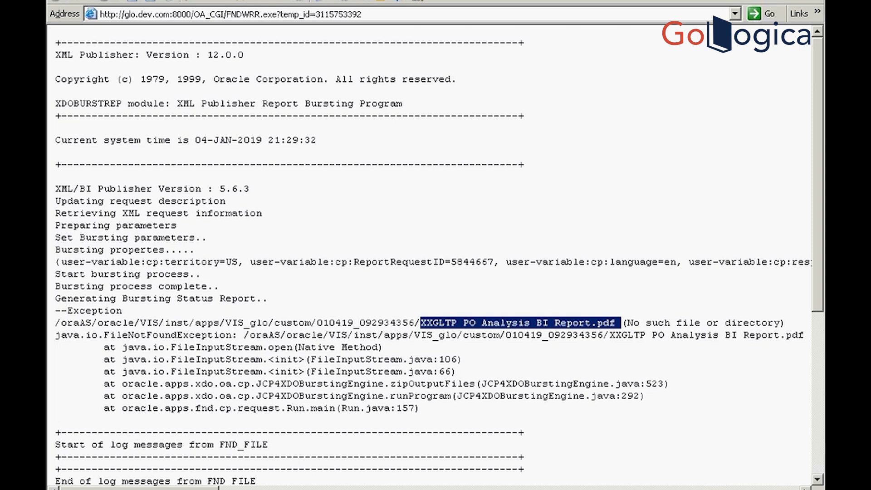
{"action": "left_click", "coordinate": [517, 489]}
{"action": "left_click", "coordinate": [519, 474]}
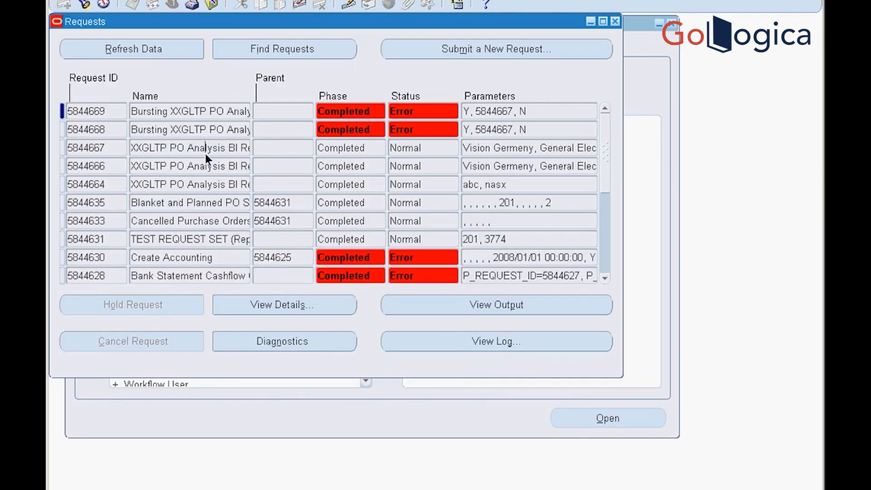
- Open request 5844667's report output in Excel, then close the workbook
{"action": "left_click", "coordinate": [205, 153]}
{"action": "left_click", "coordinate": [462, 311]}
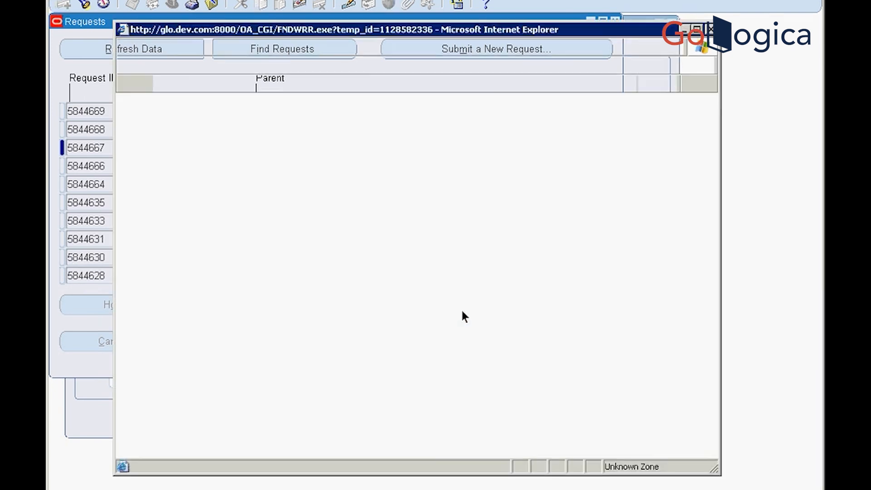
{"action": "left_click", "coordinate": [408, 247]}
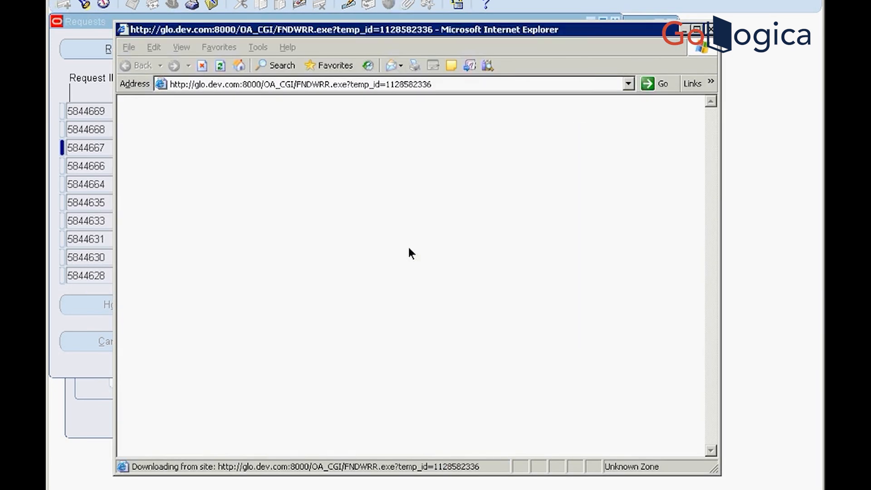
{"action": "left_click", "coordinate": [398, 271]}
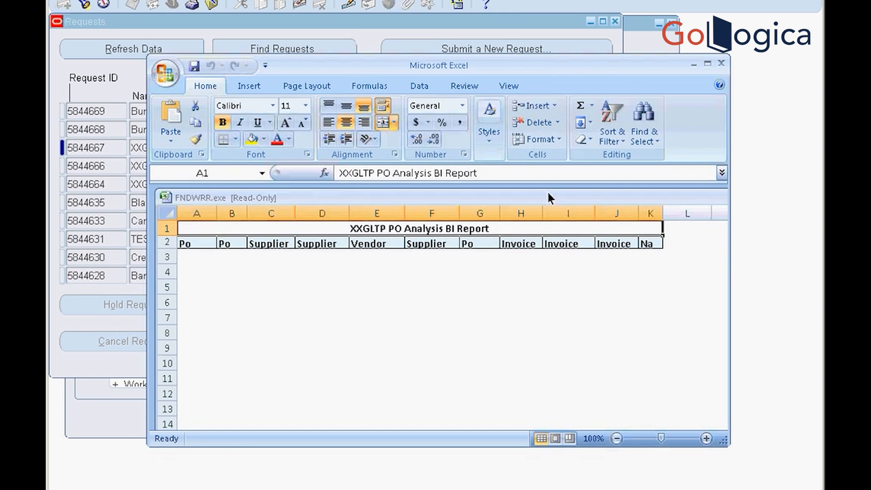
{"action": "left_click", "coordinate": [721, 64]}
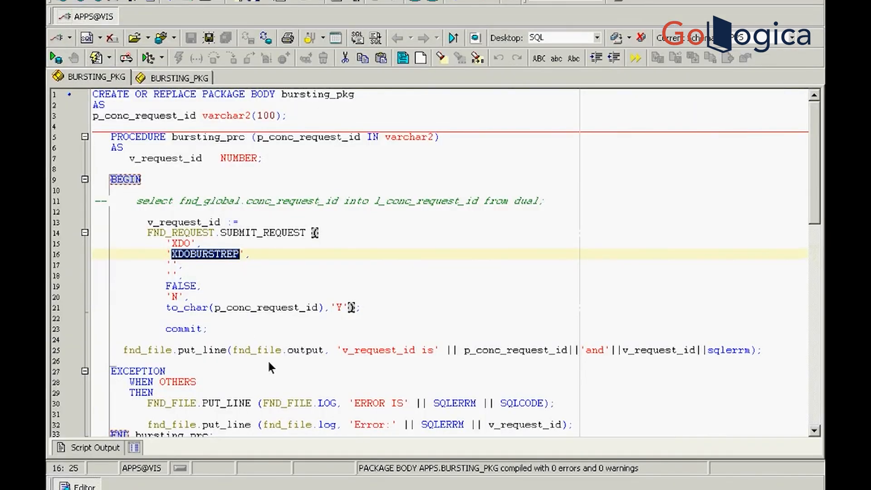
- Leave the bursting_pkg body in Toad and return to the BURST XML file in Notepad++
{"action": "left_click", "coordinate": [268, 362]}
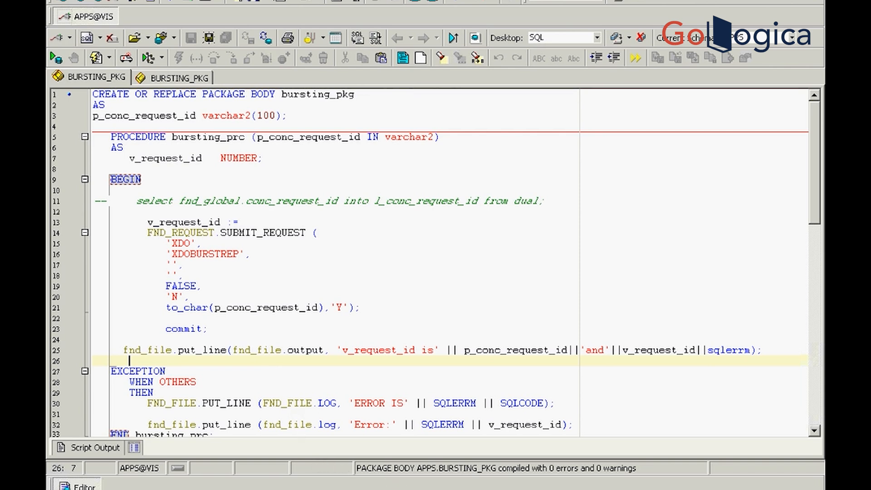
{"action": "key", "text": "alt+Tab"}
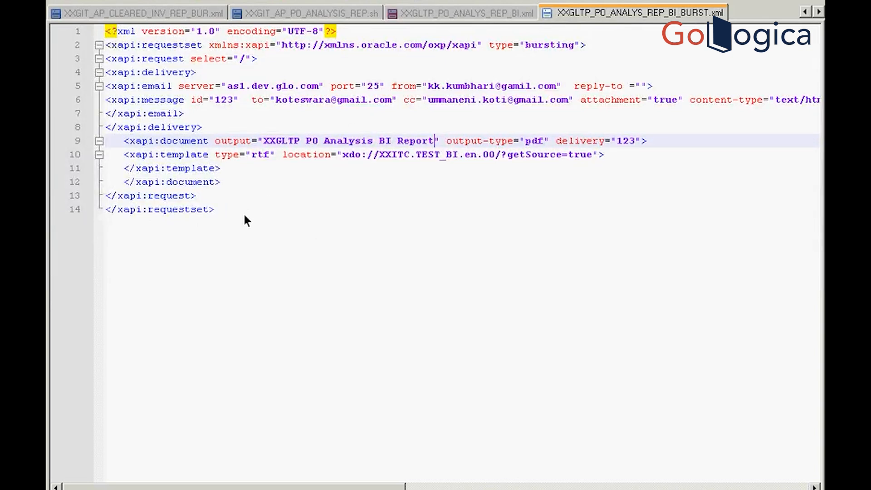
- Select the whole bursting XML and review the email delivery element on lines 5–7
{"action": "left_click_drag", "start_coordinate": [241, 212], "coordinate": [105, 44]}
{"action": "left_click_drag", "start_coordinate": [80, 15], "coordinate": [71, 16]}
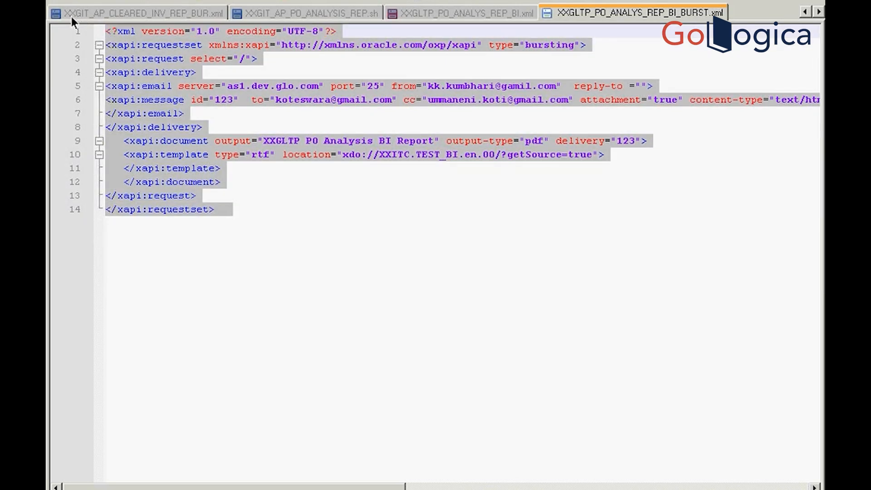
{"action": "left_click", "coordinate": [310, 237]}
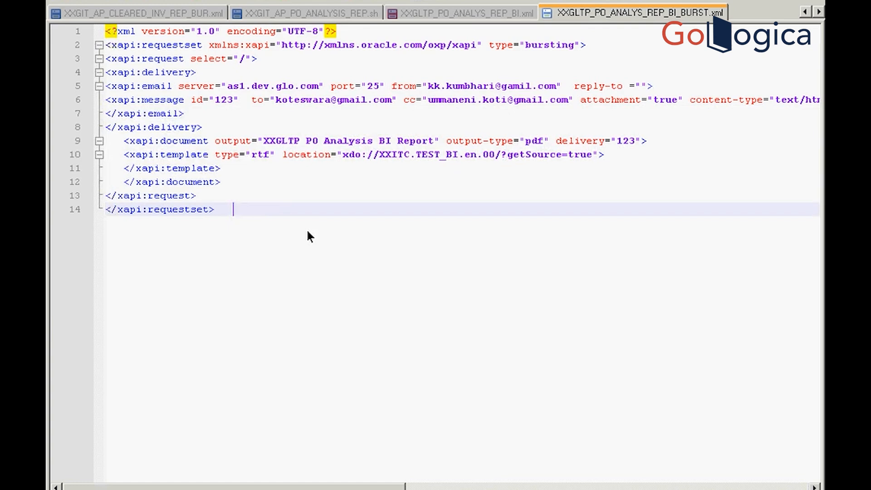
{"action": "left_click", "coordinate": [159, 88]}
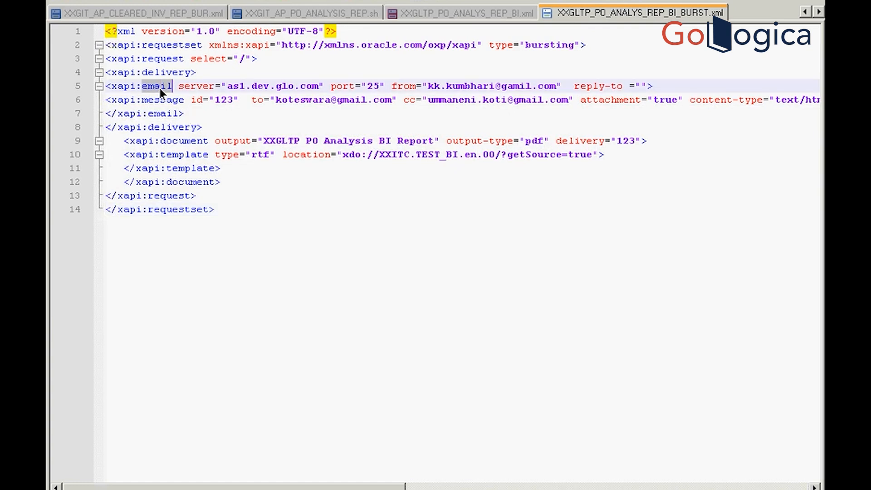
{"action": "double_click", "coordinate": [158, 117]}
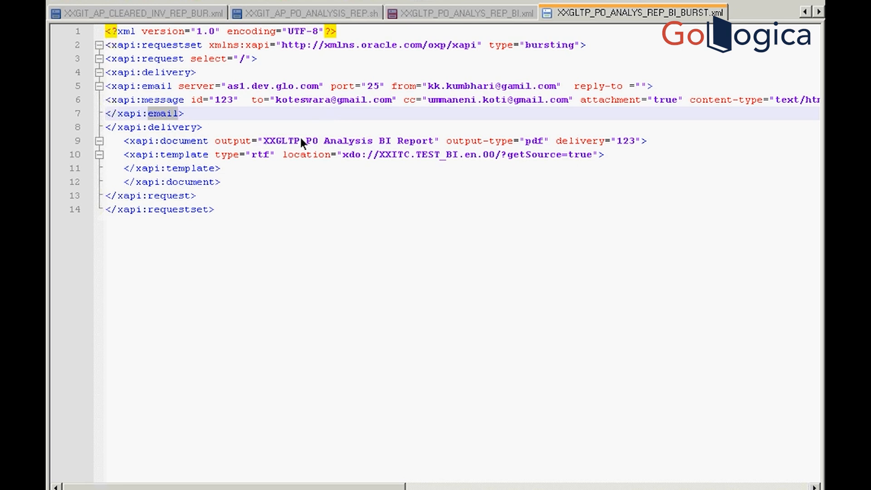
- Inspect the document output name, its pdf type, and the XXITC.TEST_BI template location on line 10
{"action": "double_click", "coordinate": [311, 141]}
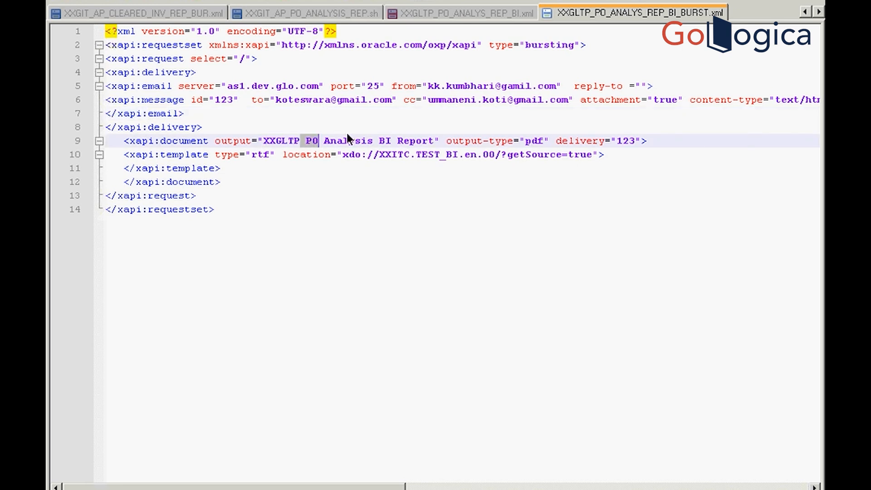
{"action": "left_click", "coordinate": [543, 146]}
{"action": "left_click", "coordinate": [404, 154]}
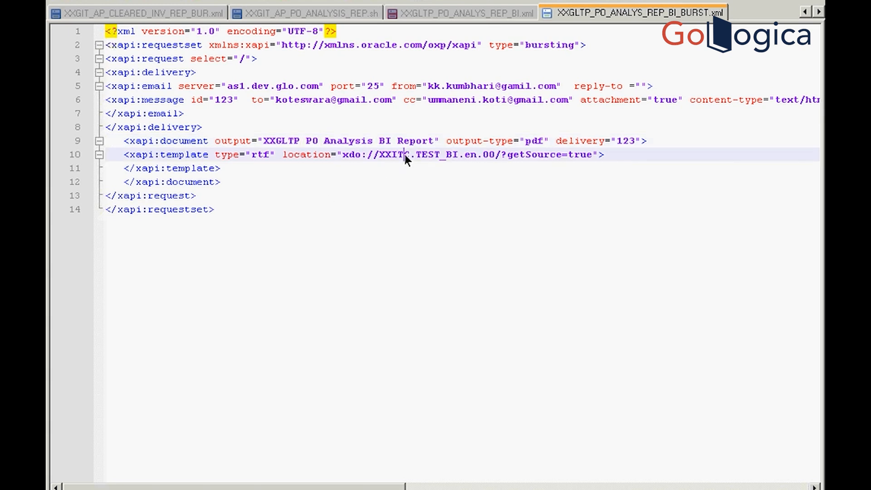
{"action": "left_click", "coordinate": [442, 155]}
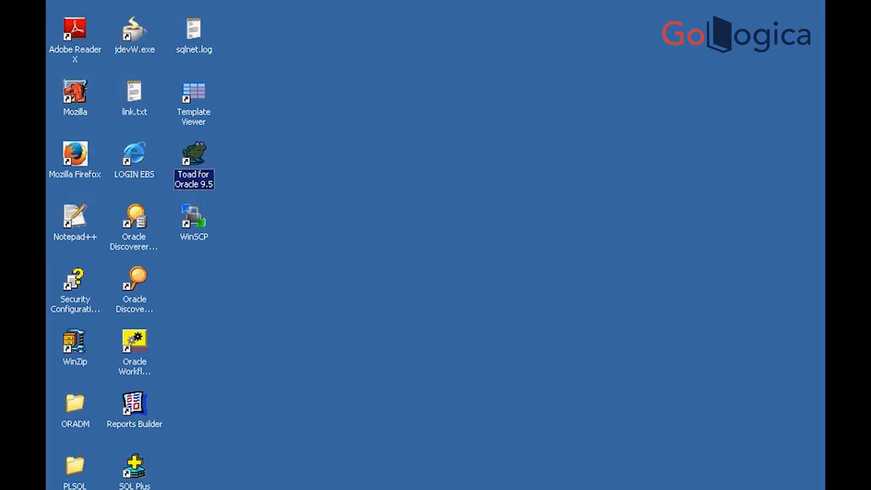
- Launch WinSCP and log in to the stored server session with the account password
{"action": "double_click", "coordinate": [198, 225]}
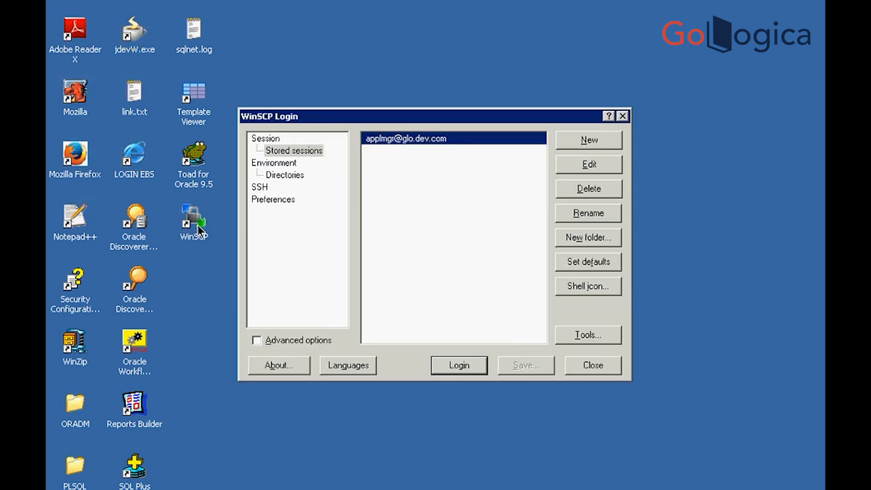
{"action": "left_click", "coordinate": [456, 365]}
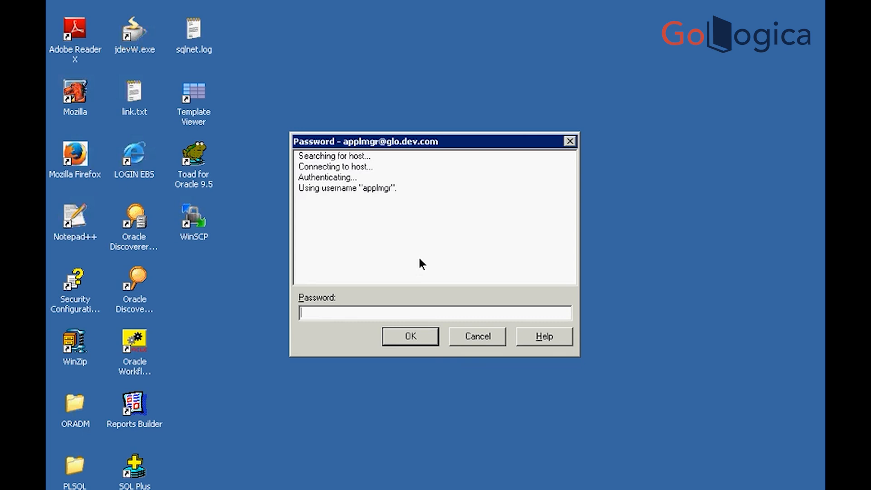
{"action": "type", "text": "•••••••"}
{"action": "key", "text": "Return"}
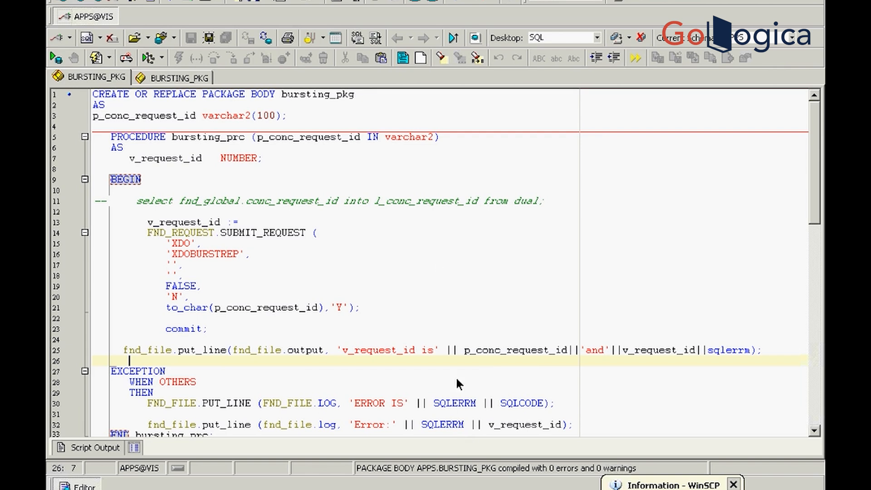
- In XXGLTP_PO_ANALYS_REP_BI.xml, confirm the afterReport trigger on line 98 calls bursting_pkg.burst_fun
{"action": "left_click", "coordinate": [431, 489]}
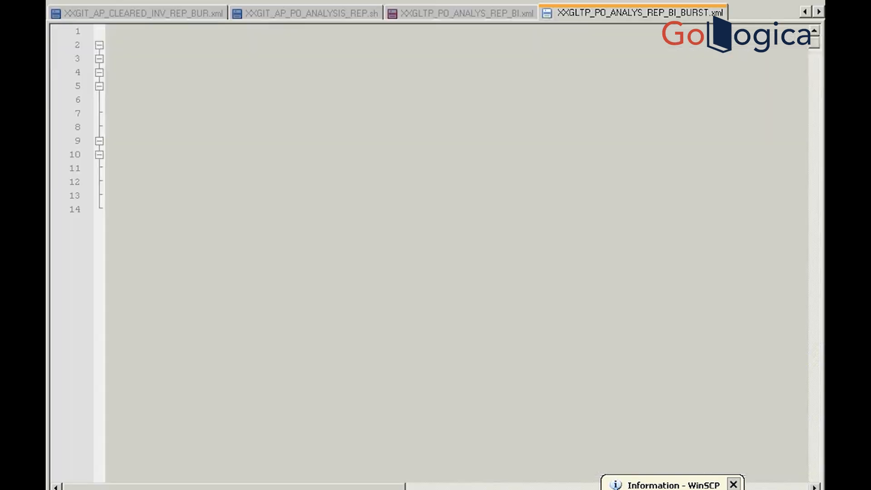
{"action": "left_click", "coordinate": [469, 10]}
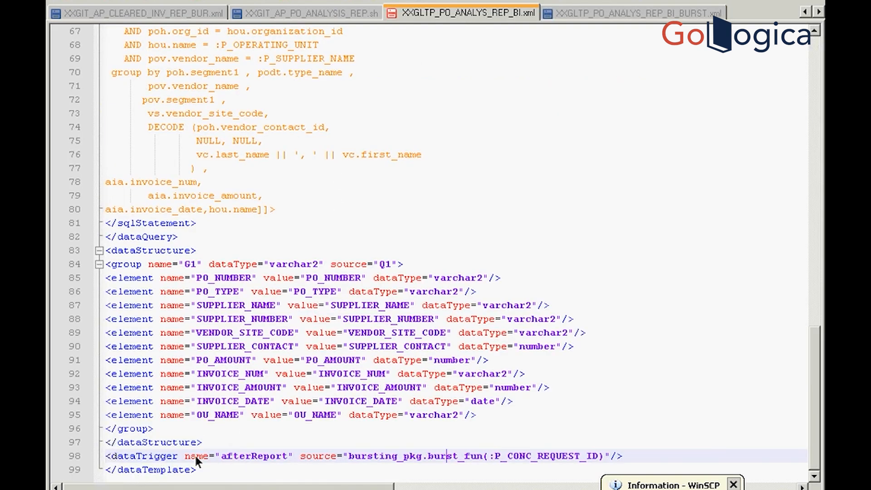
{"action": "double_click", "coordinate": [252, 455]}
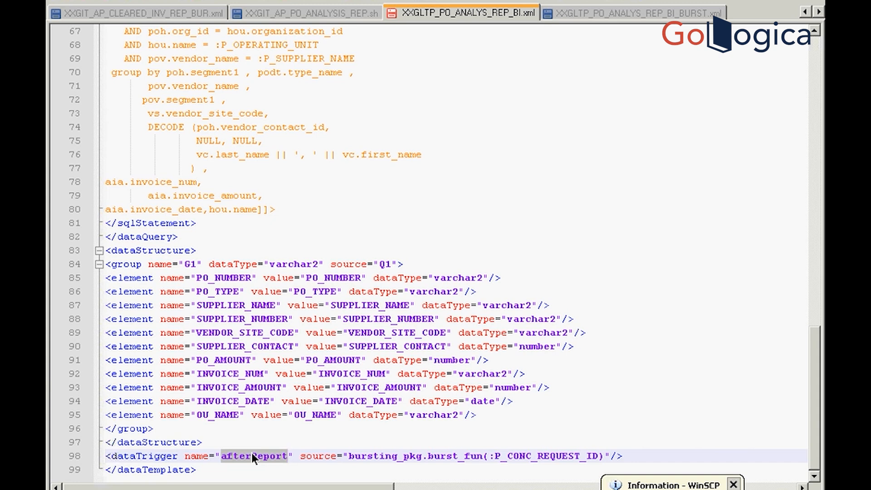
{"action": "left_click", "coordinate": [402, 455]}
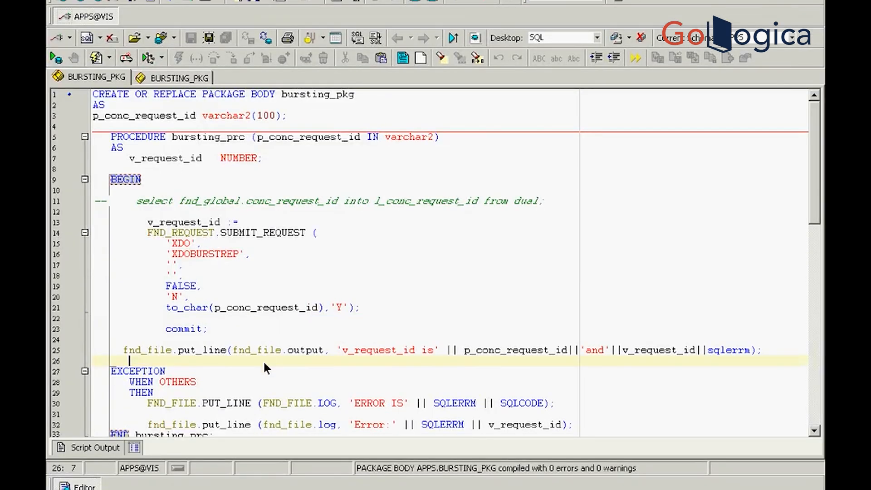
{"action": "key", "text": "Down"}
{"action": "key", "text": "Down"}
{"action": "key", "text": "Down"}
{"action": "key", "text": "Down"}
{"action": "key", "text": "Down"}
{"action": "key", "text": "Down"}
{"action": "key", "text": "Down"}
{"action": "key", "text": "Down"}
{"action": "key", "text": "Down"}
{"action": "key", "text": "Down"}
{"action": "key", "text": "Down"}
{"action": "key", "text": "Down"}
{"action": "key", "text": "Down"}
{"action": "key", "text": "Down"}
{"action": "key", "text": "Down"}
{"action": "key", "text": "Down"}
{"action": "key", "text": "Down"}
{"action": "key", "text": "Down"}
{"action": "key", "text": "Down"}
{"action": "key", "text": "Down"}
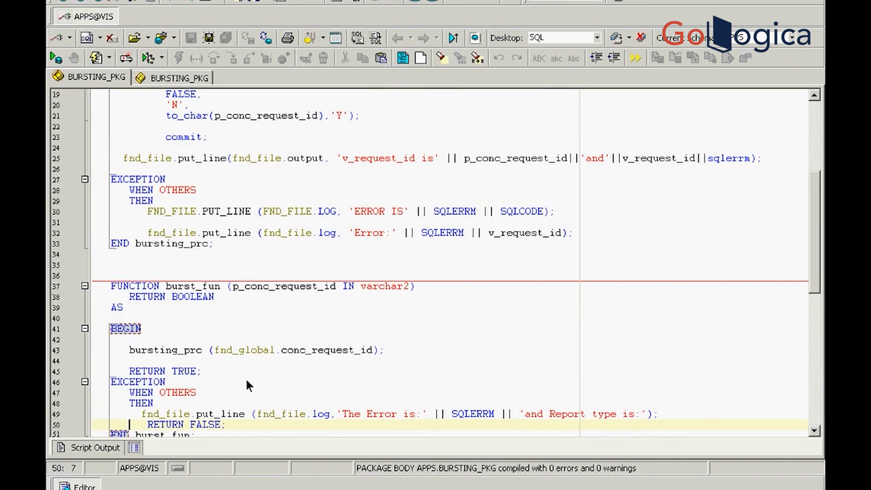
- Follow burst_fun's bursting_prc call with fnd_global.conc_request_id to the XDOBURSTREP submission
{"action": "left_click", "coordinate": [290, 384]}
{"action": "left_click", "coordinate": [339, 351]}
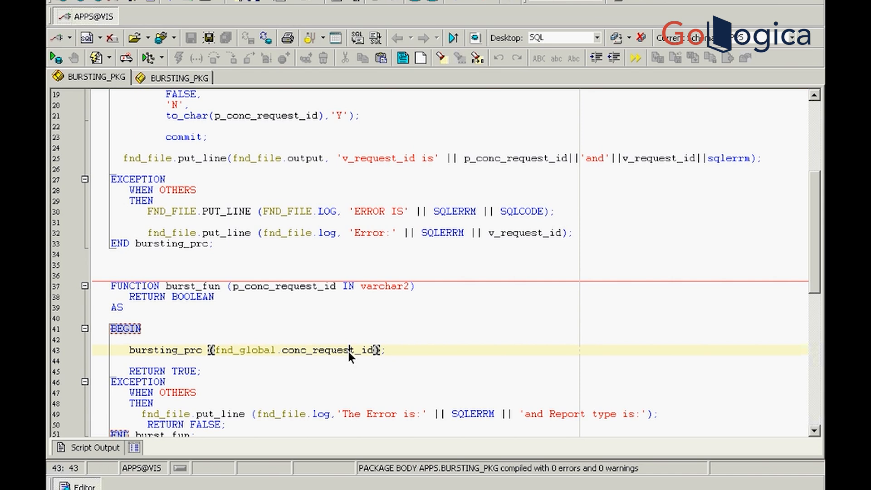
{"action": "left_click", "coordinate": [266, 353]}
{"action": "left_click", "coordinate": [432, 254]}
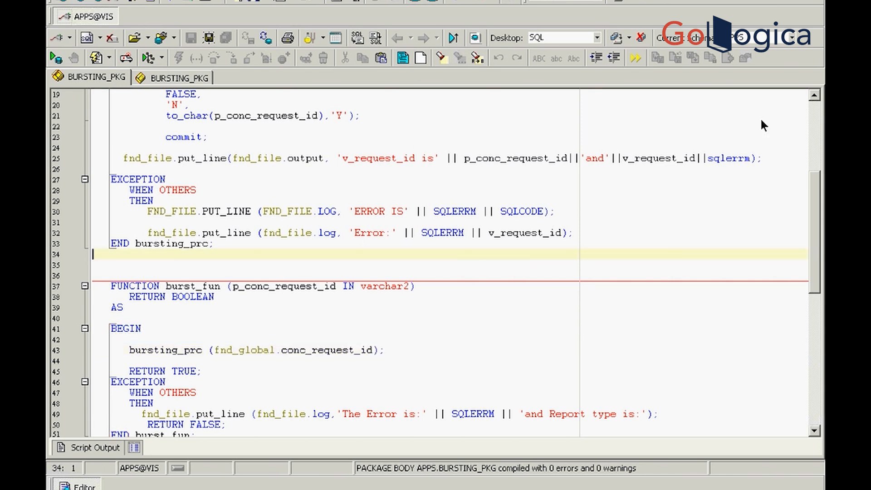
{"action": "left_click", "coordinate": [817, 126]}
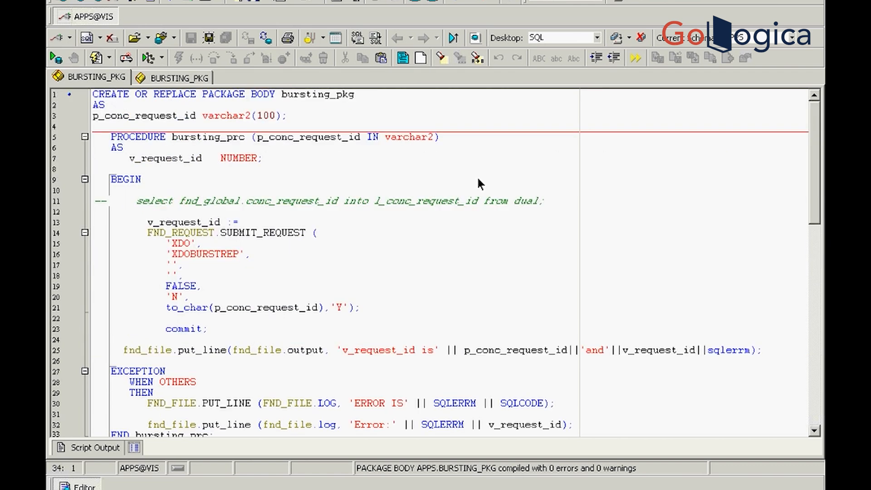
{"action": "double_click", "coordinate": [194, 253]}
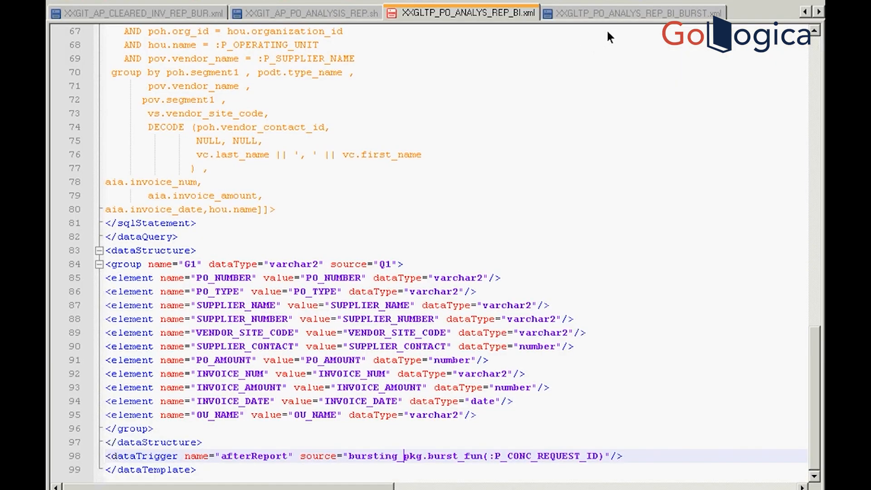
{"action": "left_click", "coordinate": [609, 26]}
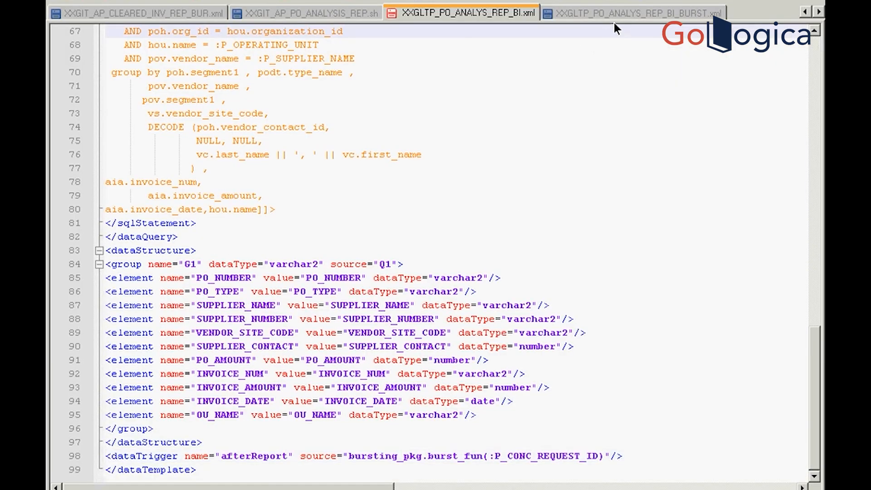
- On line 10 of XXGLTP_PO_ANALYS_REP_BI.xml, change P_CONC_REQUEST_ID's dataType from 'character' to 'number'
{"action": "left_click", "coordinate": [617, 14]}
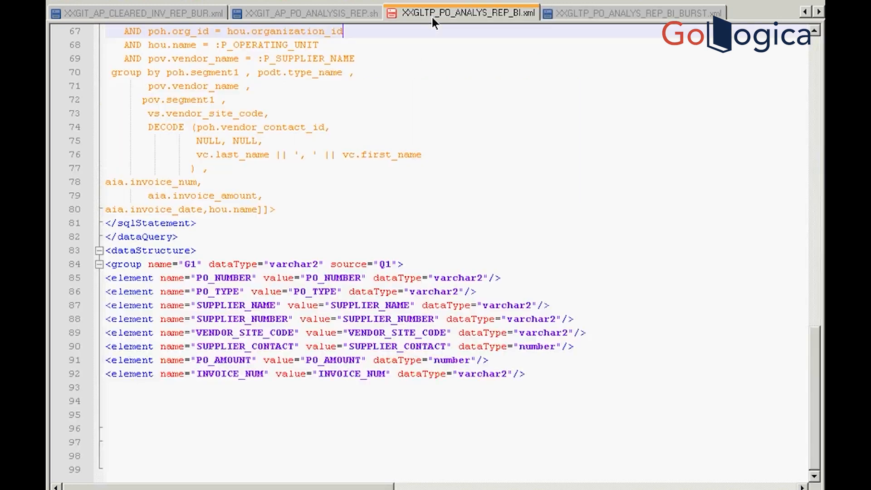
{"action": "left_click", "coordinate": [432, 17]}
{"action": "left_click", "coordinate": [387, 183]}
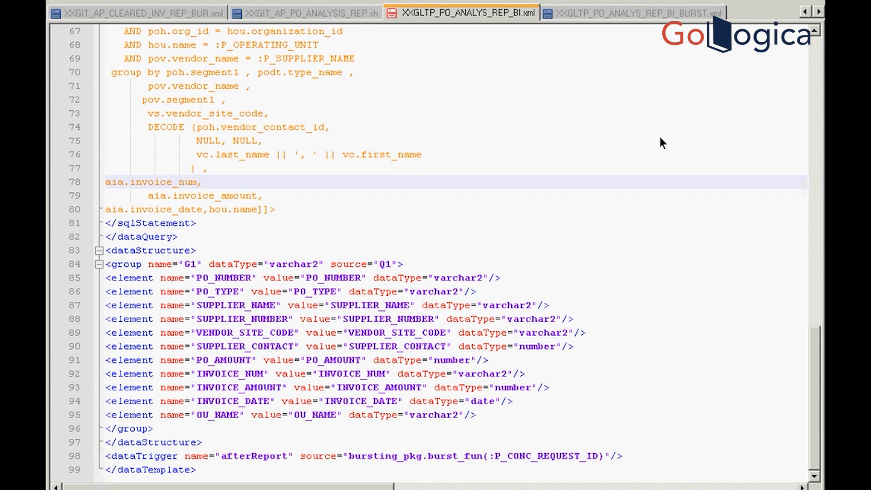
{"action": "left_click", "coordinate": [812, 64]}
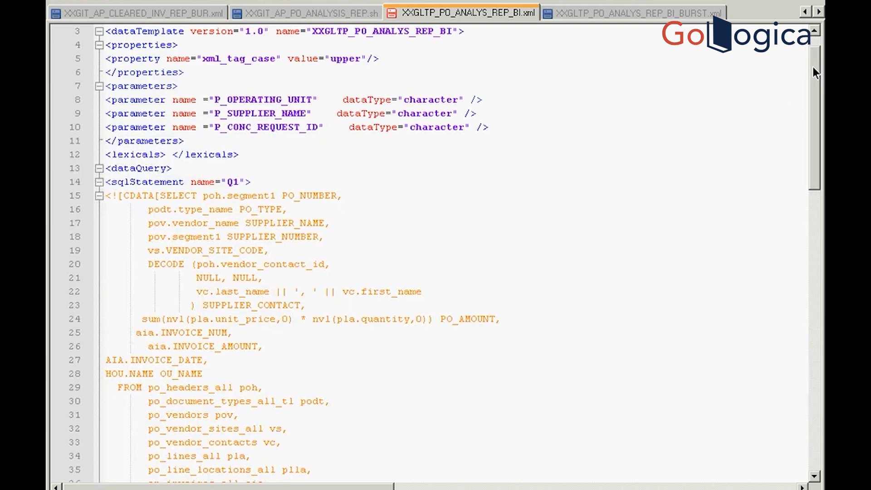
{"action": "double_click", "coordinate": [436, 131]}
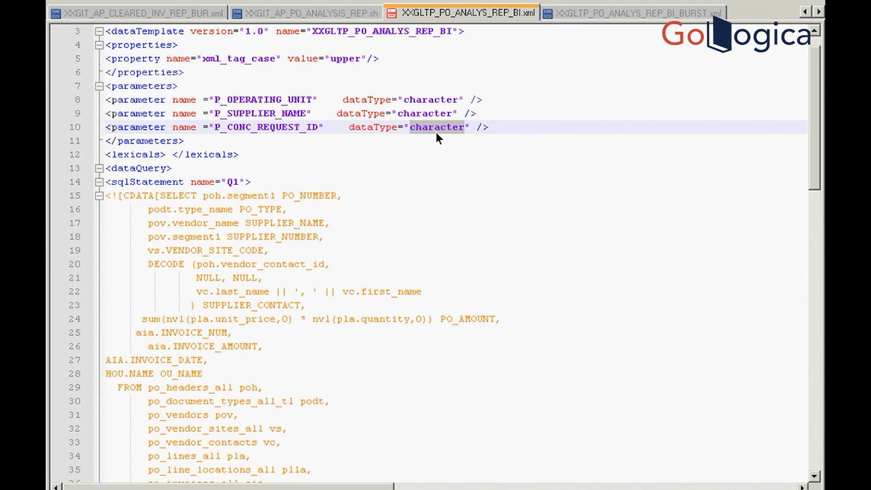
{"action": "type", "text": "number"}
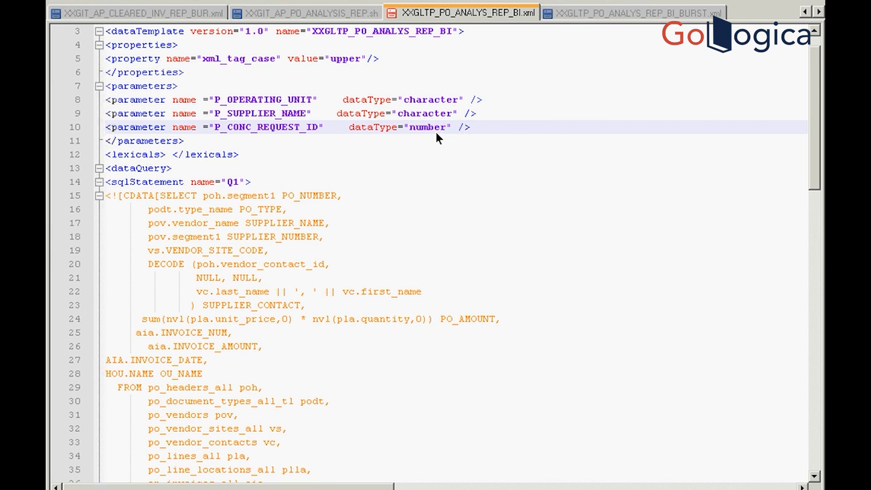
{"action": "left_click", "coordinate": [386, 186]}
{"action": "key", "text": "Down"}
{"action": "key", "text": "Down"}
{"action": "key", "text": "Down"}
{"action": "key", "text": "Down"}
{"action": "key", "text": "Down"}
{"action": "key", "text": "Down"}
{"action": "key", "text": "Down"}
{"action": "key", "text": "Down"}
{"action": "key", "text": "Down"}
{"action": "key", "text": "Down"}
{"action": "key", "text": "Down"}
{"action": "key", "text": "Down"}
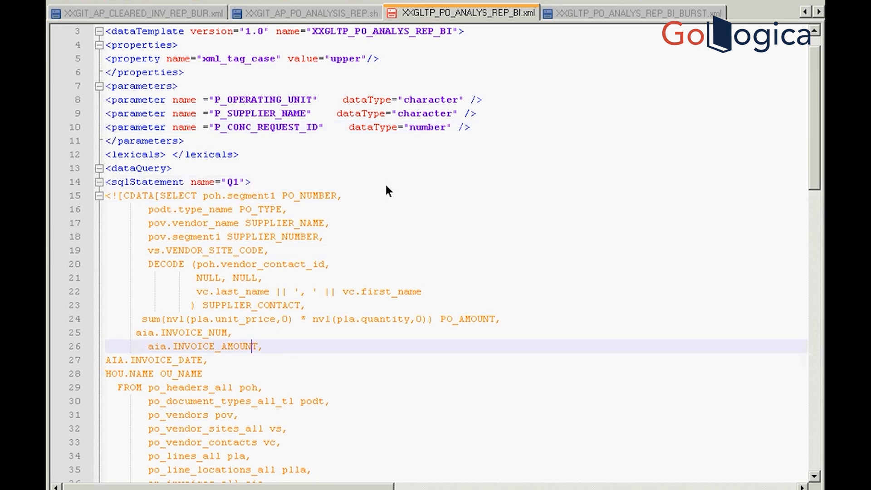
{"action": "key", "text": "Down"}
{"action": "key", "text": "Down"}
{"action": "key", "text": "Down"}
{"action": "key", "text": "Down"}
{"action": "key", "text": "Down"}
{"action": "key", "text": "Down"}
{"action": "key", "text": "Down"}
{"action": "key", "text": "Down"}
{"action": "key", "text": "Down"}
{"action": "key", "text": "Down"}
{"action": "key", "text": "Down"}
{"action": "key", "text": "Down"}
{"action": "key", "text": "Down"}
{"action": "key", "text": "Down"}
{"action": "key", "text": "Down"}
{"action": "key", "text": "Down"}
{"action": "key", "text": "Down"}
{"action": "key", "text": "Down"}
{"action": "key", "text": "Down"}
{"action": "key", "text": "Down"}
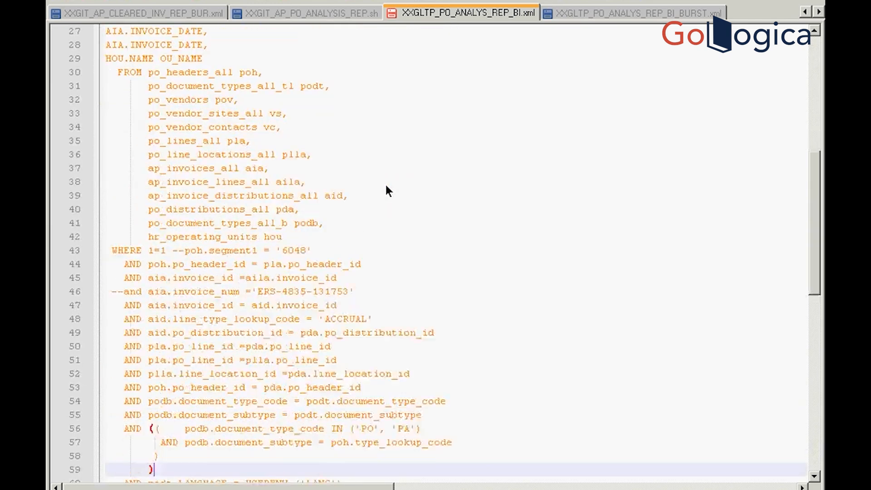
{"action": "key", "text": "Down"}
{"action": "key", "text": "Down"}
{"action": "key", "text": "Down"}
{"action": "key", "text": "Down"}
{"action": "key", "text": "Down"}
{"action": "key", "text": "Down"}
{"action": "key", "text": "Down"}
{"action": "key", "text": "Down"}
{"action": "key", "text": "Down"}
{"action": "key", "text": "Down"}
{"action": "key", "text": "Down"}
{"action": "key", "text": "Down"}
{"action": "key", "text": "Down"}
{"action": "key", "text": "Down"}
{"action": "key", "text": "Down"}
{"action": "key", "text": "Down"}
{"action": "key", "text": "Down"}
{"action": "key", "text": "Down"}
{"action": "key", "text": "Down"}
{"action": "key", "text": "Down"}
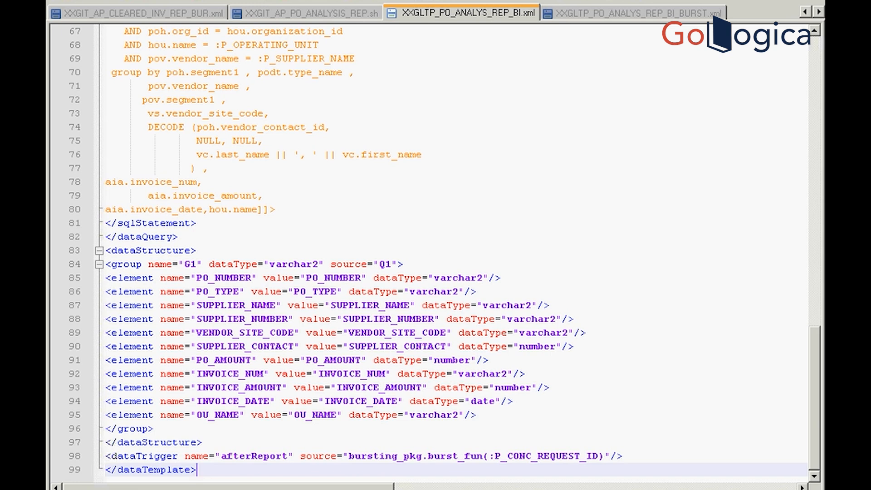
{"action": "left_click", "coordinate": [456, 489]}
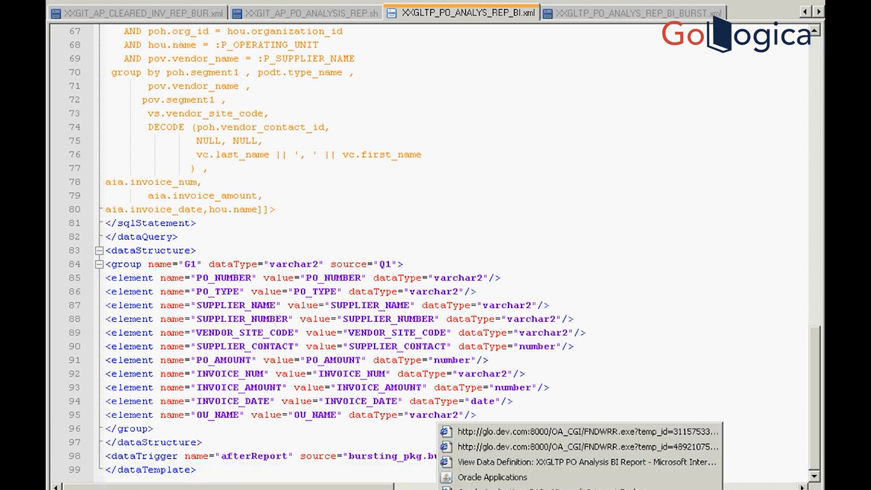
- Begin replacing the bursting control file on the data definition, then cancel that update
{"action": "left_click", "coordinate": [486, 462]}
{"action": "scroll", "coordinate": [380, 278], "scroll_direction": "down", "scroll_amount": 5}
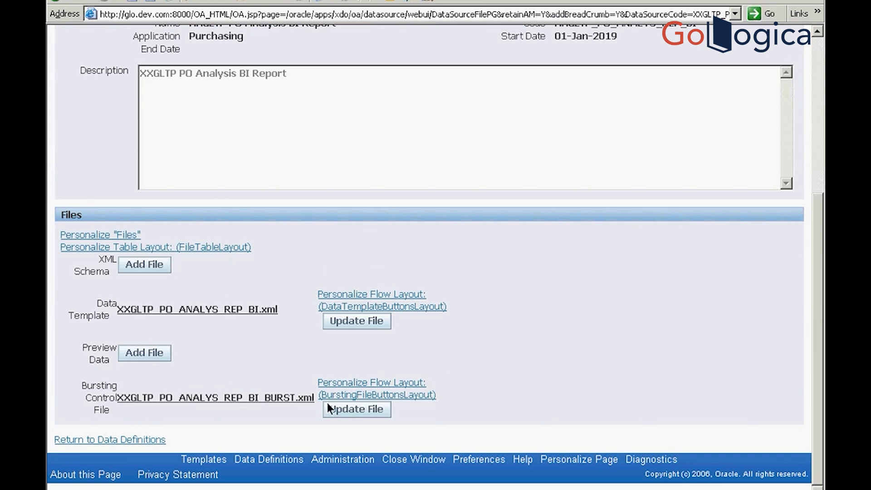
{"action": "left_click", "coordinate": [341, 406]}
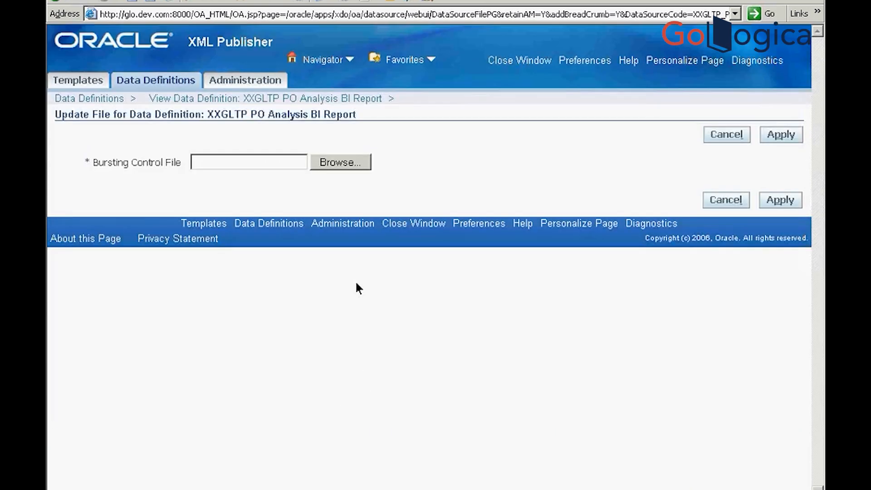
{"action": "left_click", "coordinate": [711, 205]}
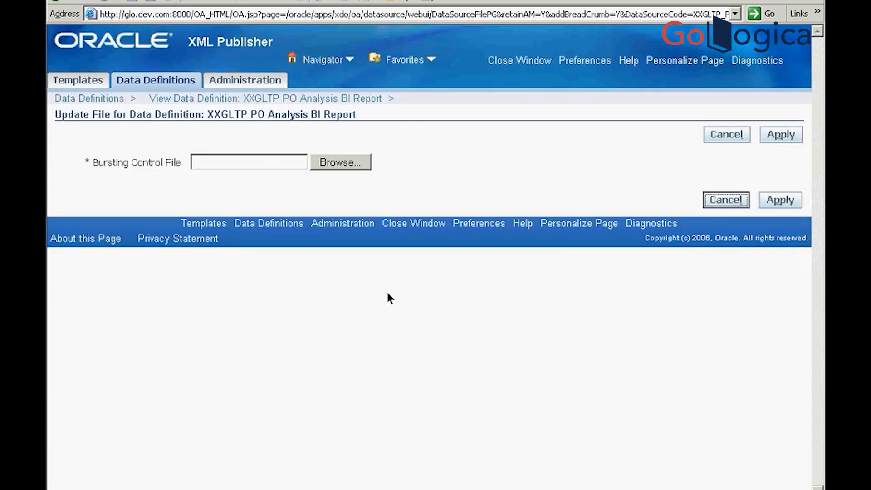
- Upload XXGLTP_PO_ANALYS_REP_BI.xml as the new data template and apply the change
{"action": "scroll", "coordinate": [244, 410], "scroll_direction": "down", "scroll_amount": 5}
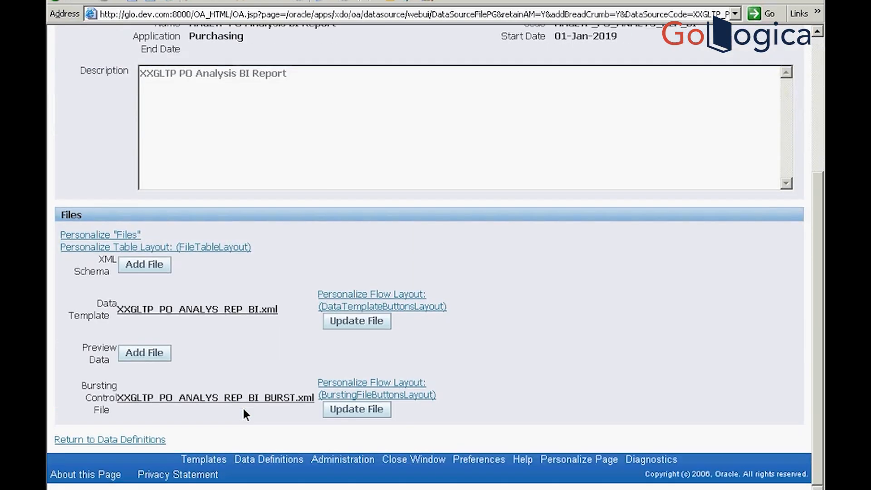
{"action": "left_click", "coordinate": [338, 323]}
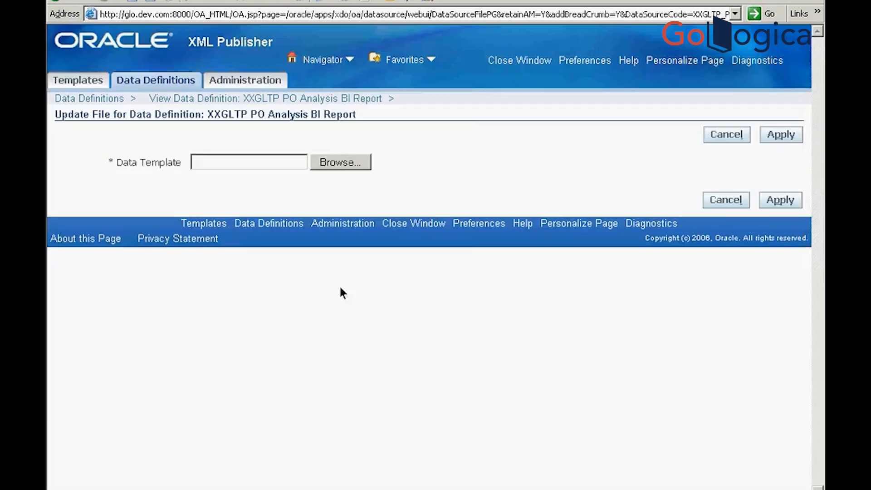
{"action": "left_click", "coordinate": [324, 164]}
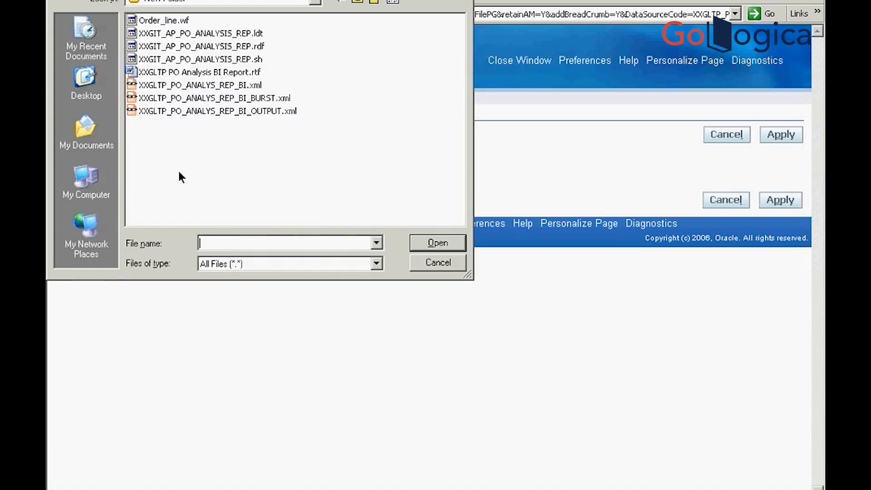
{"action": "left_click", "coordinate": [230, 84]}
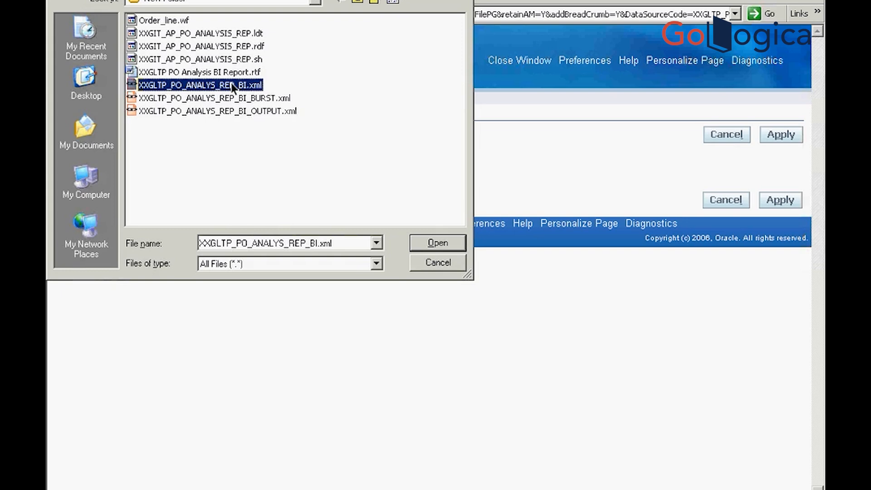
{"action": "double_click", "coordinate": [231, 84]}
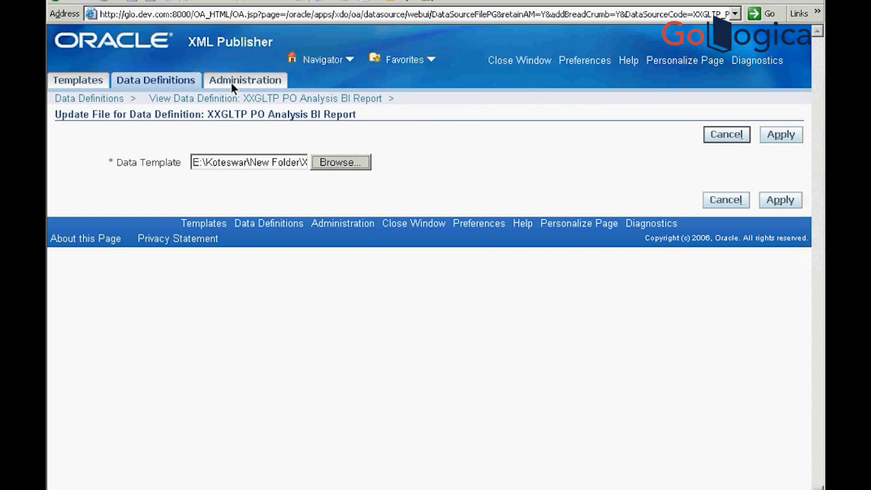
{"action": "left_click", "coordinate": [780, 135]}
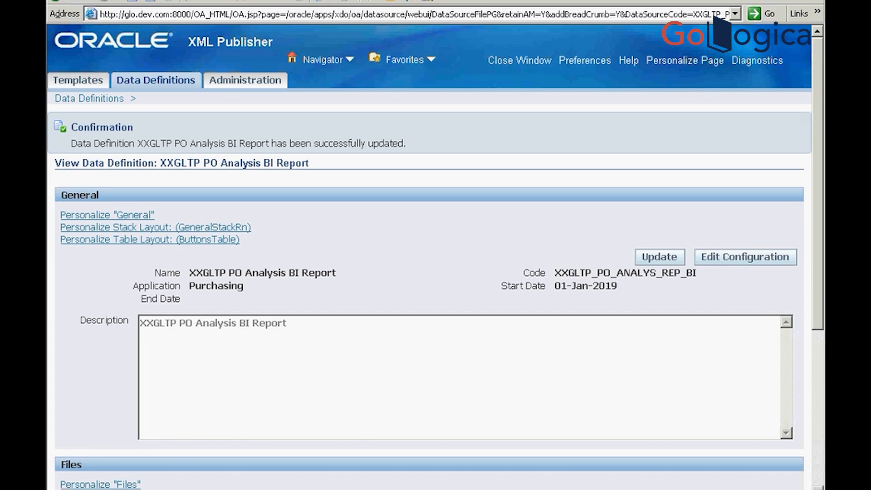
{"action": "left_click", "coordinate": [468, 489]}
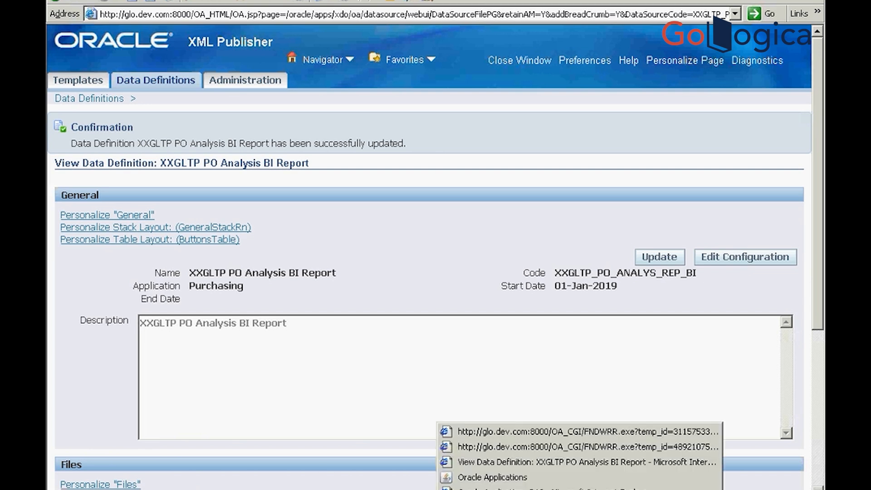
- Start a single request for the XXGLTP PO Analysis BI Report program
{"action": "left_click", "coordinate": [469, 477]}
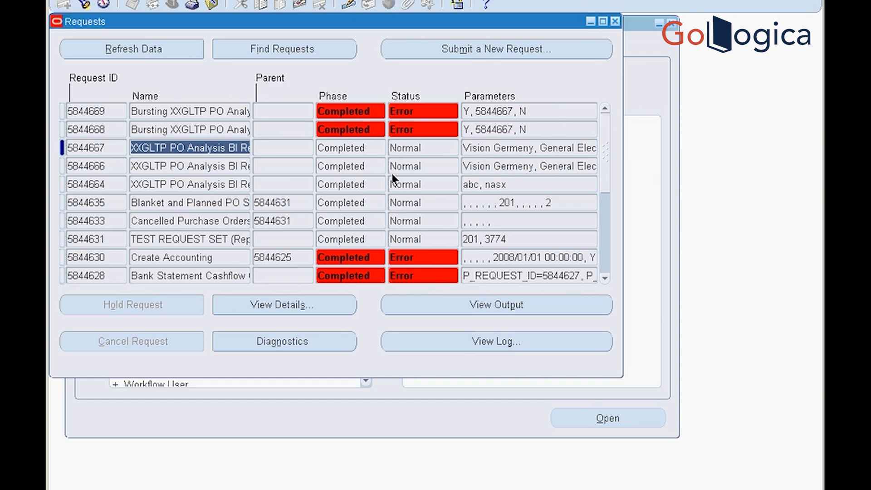
{"action": "left_click", "coordinate": [195, 169]}
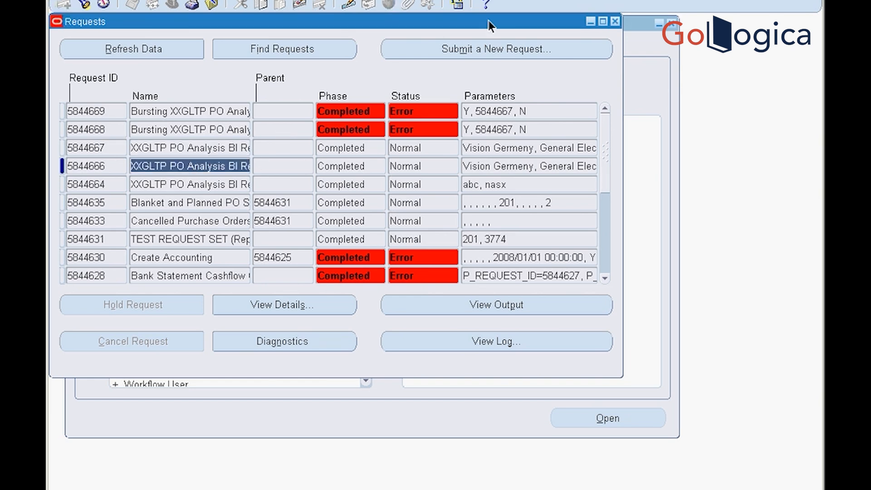
{"action": "left_click", "coordinate": [511, 48]}
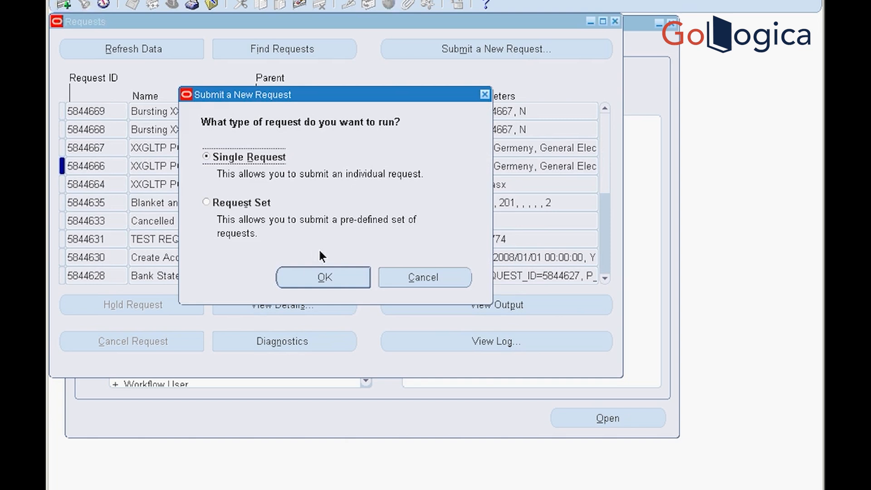
{"action": "left_click", "coordinate": [306, 281]}
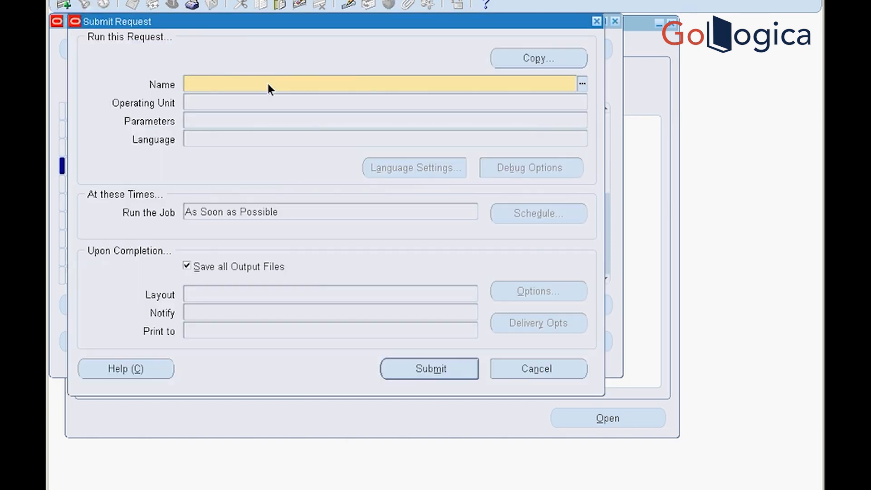
{"action": "type", "text": "XXGLTP PO Analysis BI Report"}
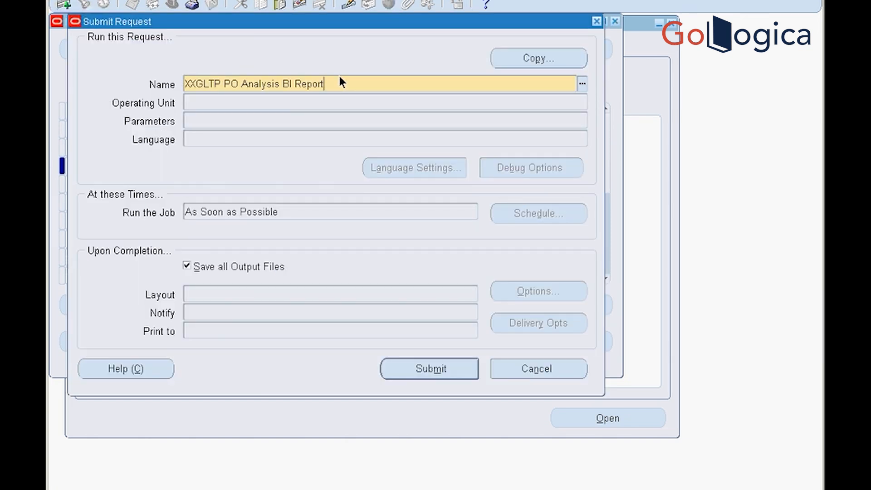
{"action": "key", "text": "Tab"}
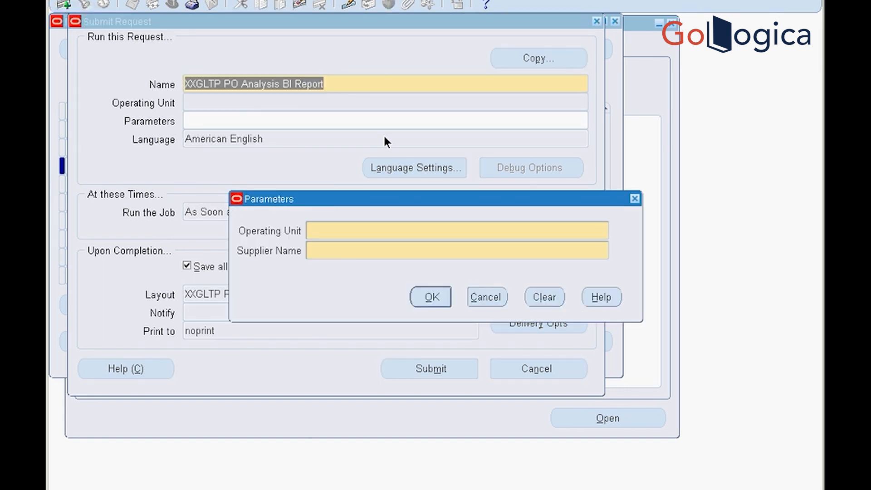
- Enter operating unit Vision Germeny and supplier General Electric, then submit the request
{"action": "type", "text": "Vision Germeny"}
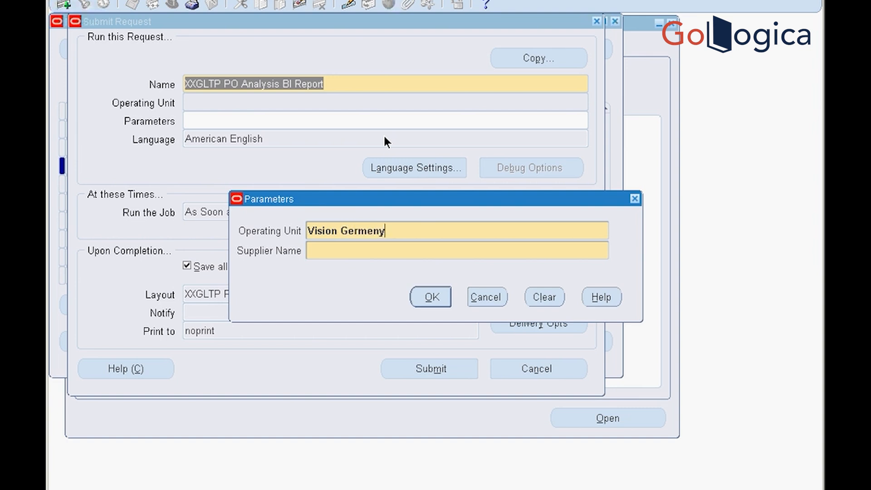
{"action": "key", "text": "Tab"}
{"action": "key", "text": "Return"}
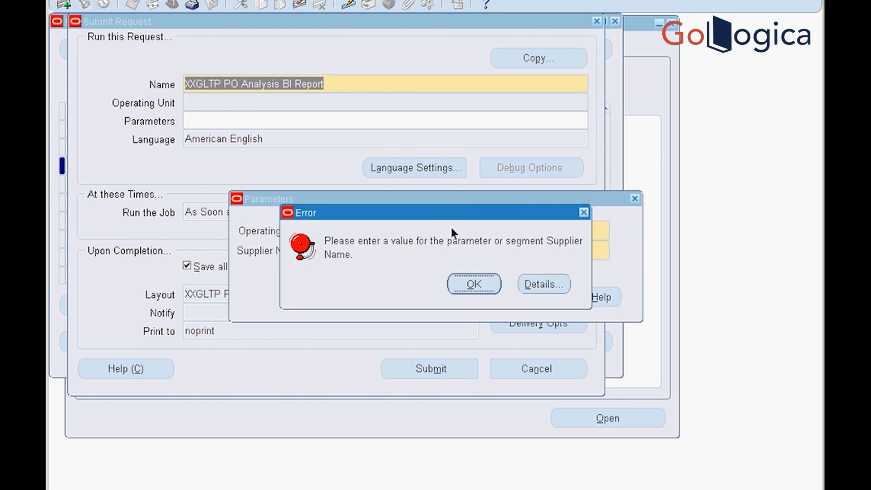
{"action": "left_click", "coordinate": [472, 284]}
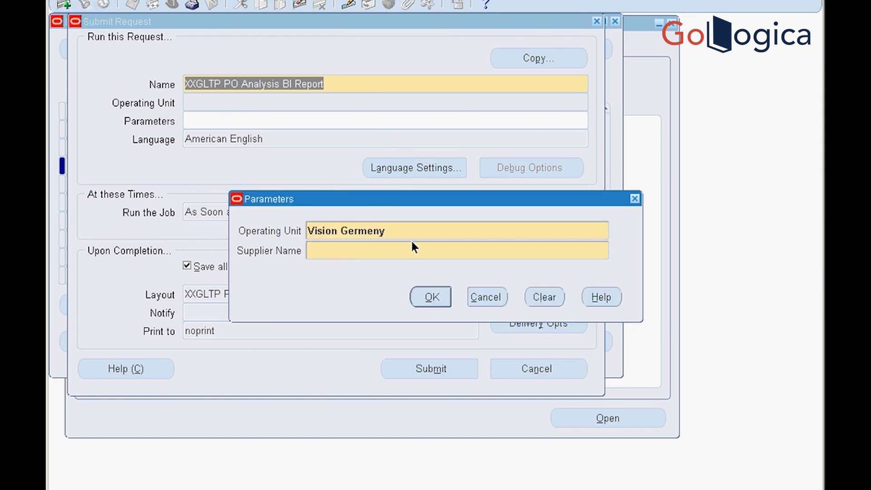
{"action": "type", "text": "General Electric"}
{"action": "left_click", "coordinate": [429, 304]}
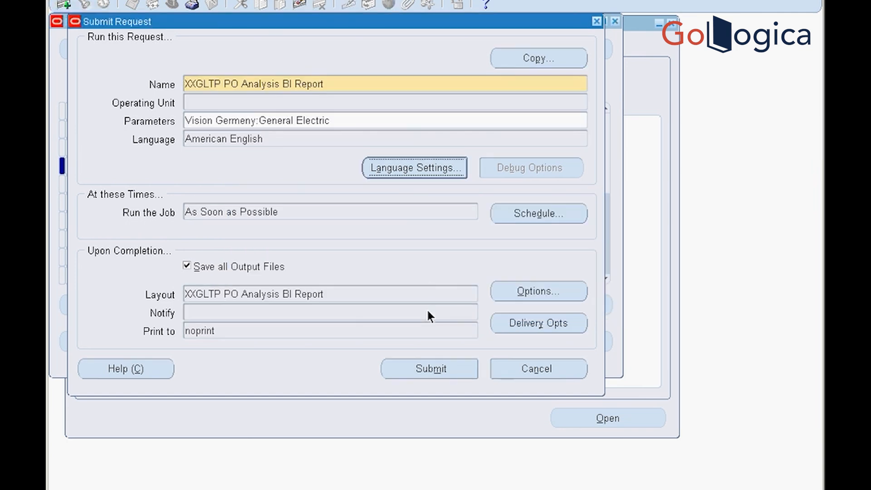
{"action": "left_click", "coordinate": [420, 373]}
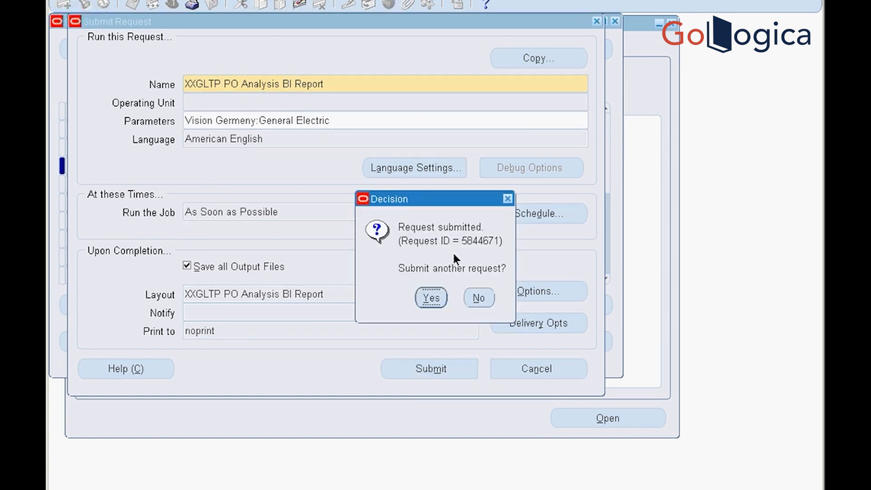
{"action": "left_click", "coordinate": [473, 305]}
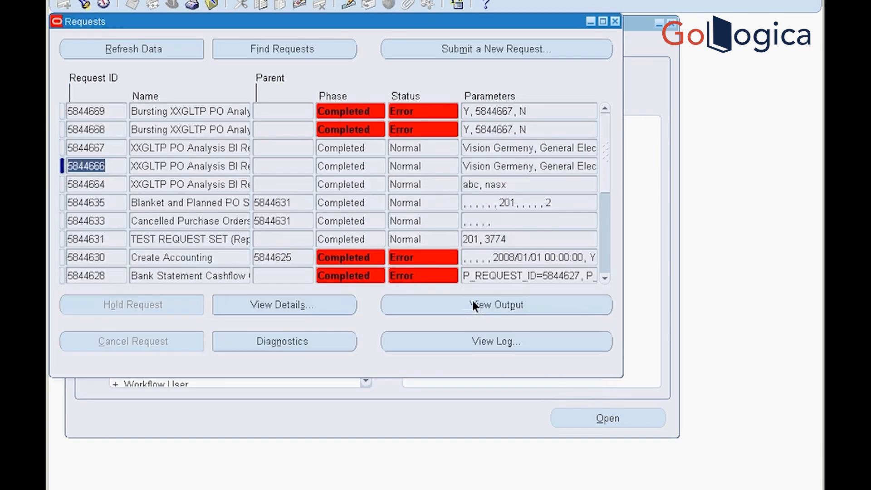
- Refresh the request list until request 5844671 shows completed Normal
{"action": "left_click", "coordinate": [151, 48]}
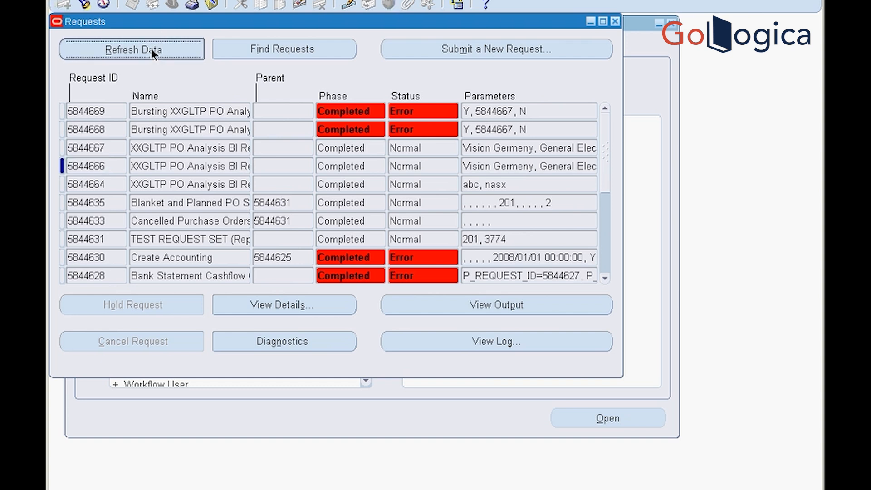
{"action": "left_click", "coordinate": [151, 48]}
{"action": "left_click", "coordinate": [152, 48]}
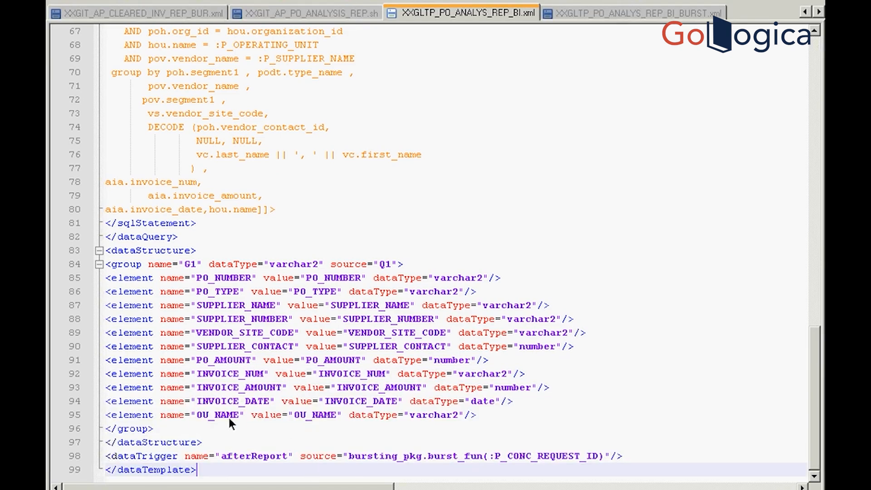
- Remove P_CONC_REQUEST_ID from the bursting_pkg.burst_fun call in the afterReport data trigger
{"action": "left_click", "coordinate": [201, 442]}
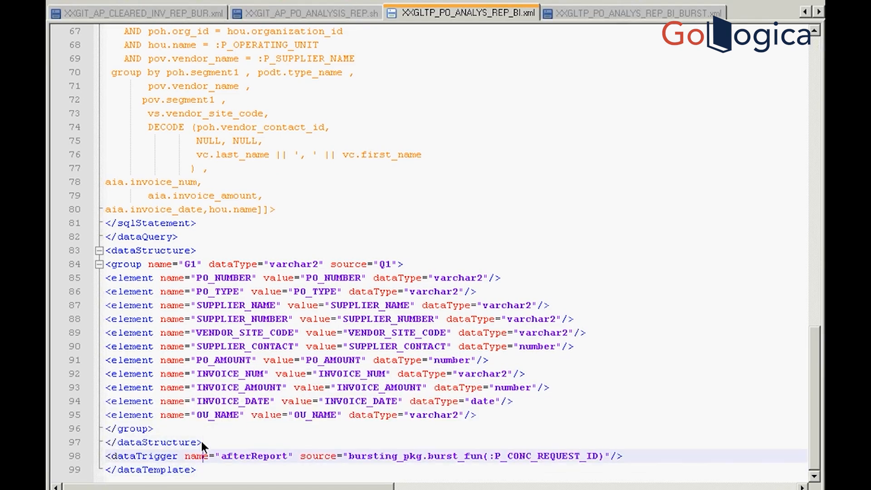
{"action": "double_click", "coordinate": [509, 461]}
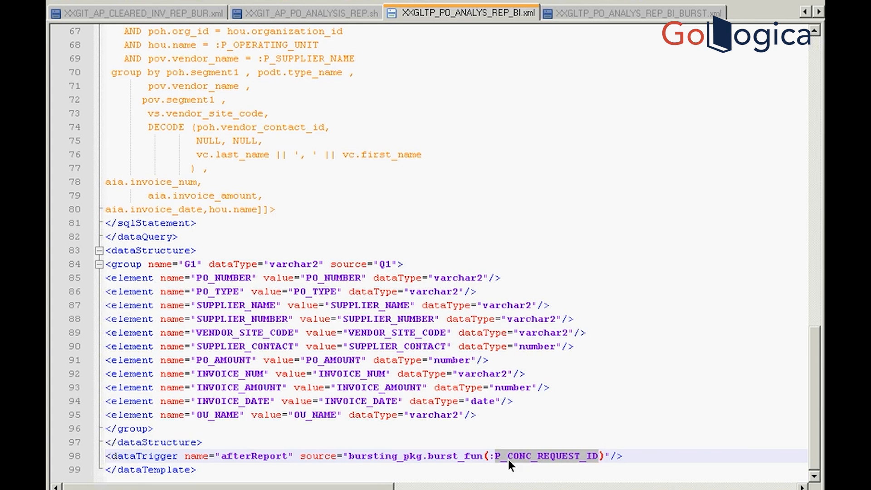
{"action": "key", "text": "Delete"}
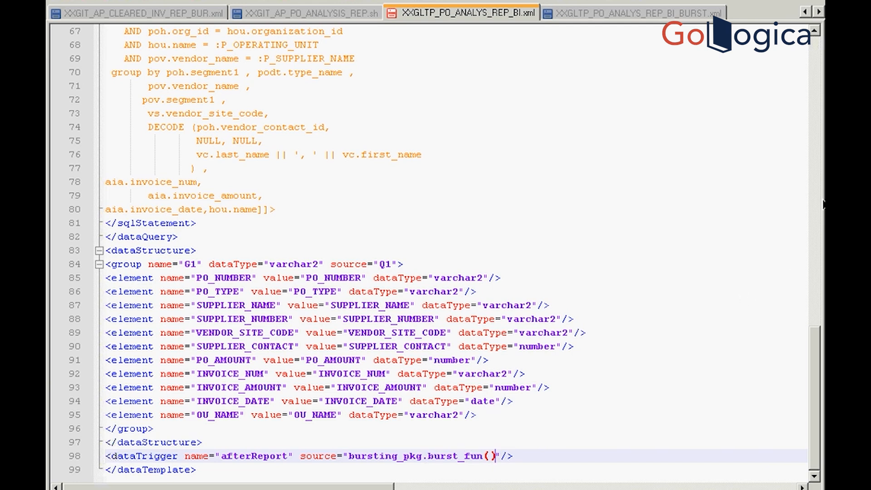
- Delete the P_CONC_REQUEST_ID parameter declaration line and step into the SQL query
{"action": "left_click", "coordinate": [820, 193]}
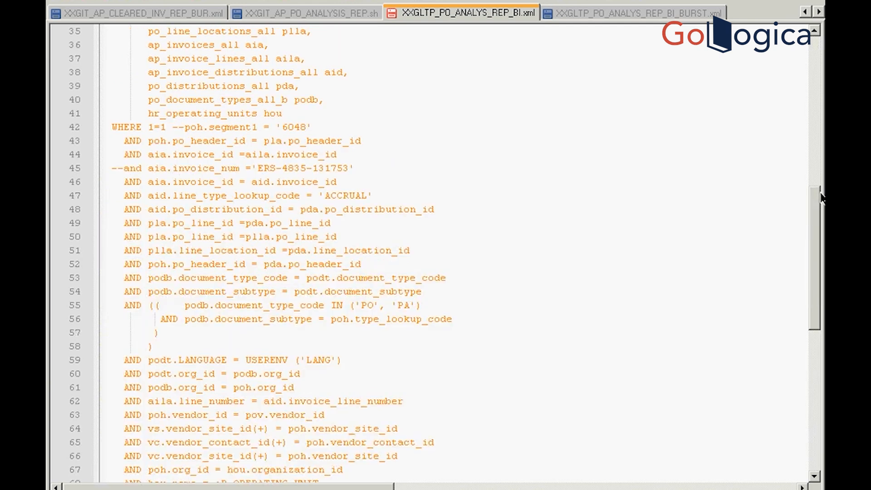
{"action": "left_click", "coordinate": [816, 144]}
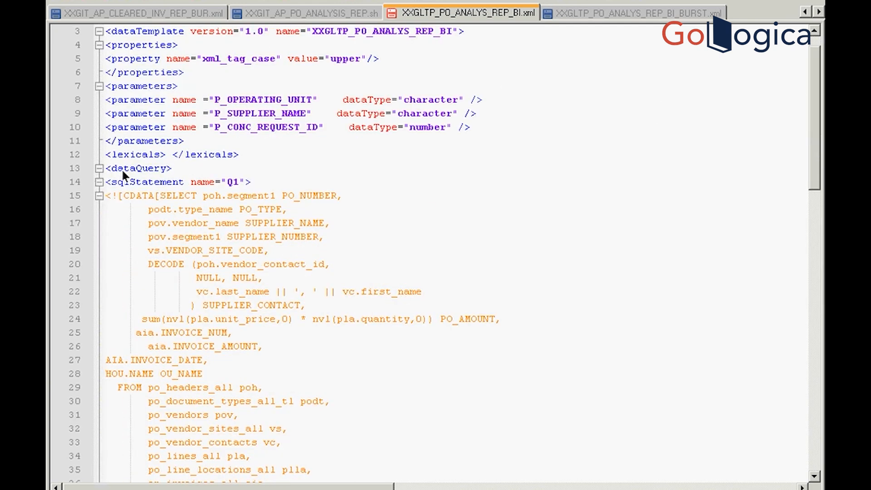
{"action": "left_click", "coordinate": [107, 126]}
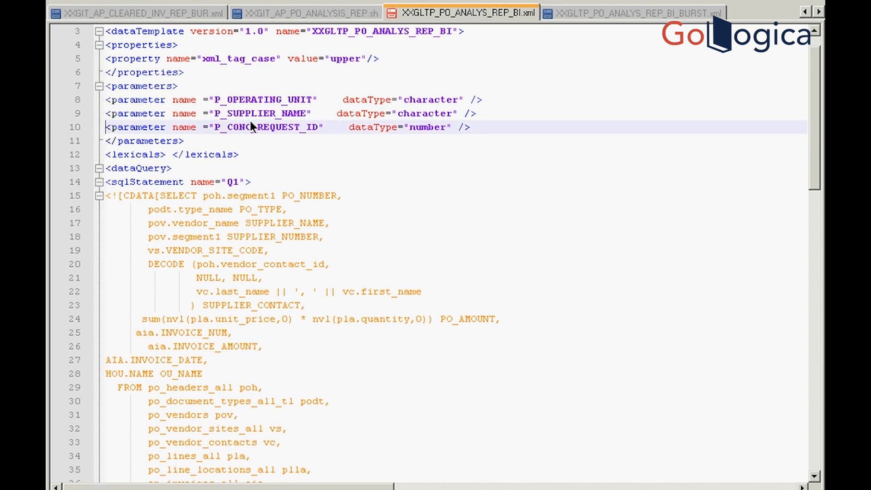
{"action": "key", "text": "shift+Down"}
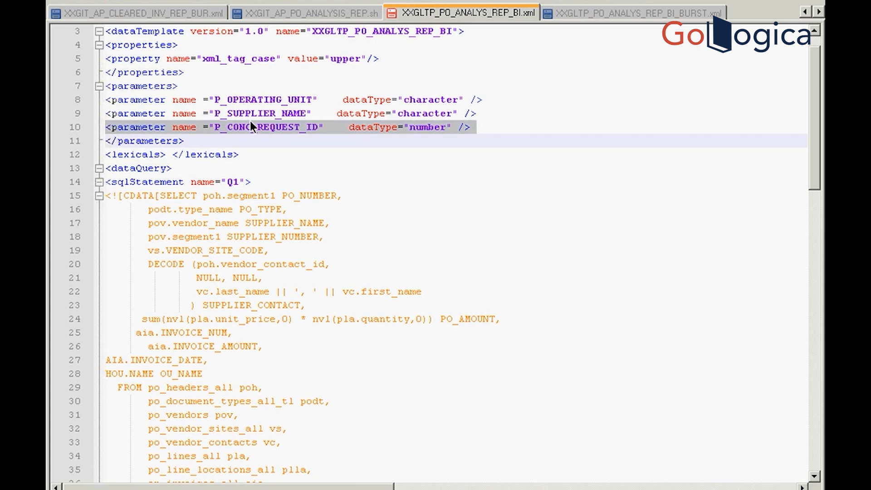
{"action": "key", "text": "Delete"}
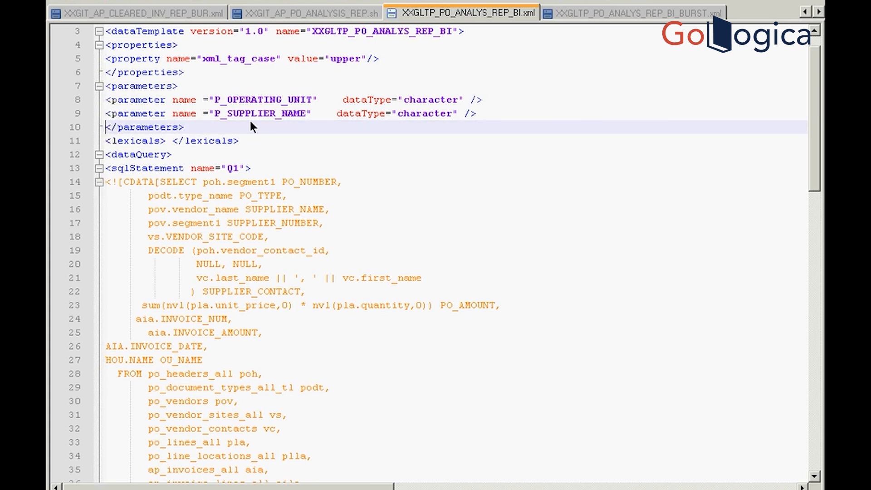
{"action": "key", "text": "Down"}
{"action": "key", "text": "Down"}
{"action": "key", "text": "Down"}
{"action": "key", "text": "Down"}
{"action": "key", "text": "Down"}
{"action": "key", "text": "Down"}
{"action": "key", "text": "Down"}
{"action": "key", "text": "Down"}
{"action": "key", "text": "Down"}
{"action": "key", "text": "Down"}
{"action": "key", "text": "Down"}
{"action": "key", "text": "Down"}
{"action": "key", "text": "Down"}
{"action": "key", "text": "Down"}
{"action": "key", "text": "Down"}
{"action": "key", "text": "Down"}
{"action": "key", "text": "Down"}
{"action": "key", "text": "Down"}
{"action": "key", "text": "Down"}
{"action": "key", "text": "Down"}
{"action": "key", "text": "Down"}
{"action": "key", "text": "Down"}
{"action": "key", "text": "Down"}
{"action": "key", "text": "Down"}
{"action": "key", "text": "Down"}
{"action": "key", "text": "Down"}
{"action": "key", "text": "Down"}
{"action": "key", "text": "Down"}
{"action": "key", "text": "Down"}
{"action": "key", "text": "Down"}
{"action": "key", "text": "Down"}
{"action": "key", "text": "Down"}
{"action": "key", "text": "Down"}
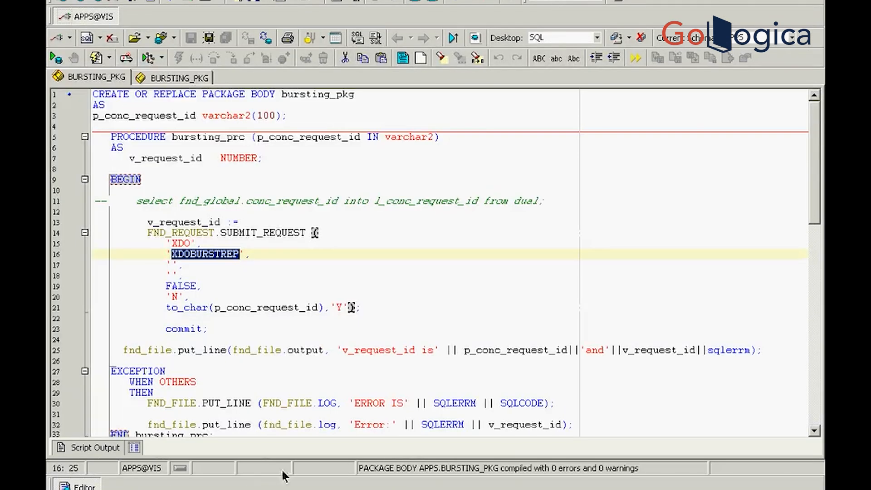
- Review BURSTING_PKG down to burst_fun's bursting_prc call, then bring up the XXGLTP PO Analysis BI data definition
{"action": "key", "text": "Up"}
{"action": "key", "text": "Down"}
{"action": "key", "text": "Down"}
{"action": "key", "text": "Down"}
{"action": "key", "text": "Down"}
{"action": "key", "text": "Down"}
{"action": "key", "text": "Down"}
{"action": "key", "text": "Down"}
{"action": "key", "text": "Down"}
{"action": "key", "text": "Down"}
{"action": "key", "text": "Down"}
{"action": "key", "text": "Down"}
{"action": "key", "text": "Down"}
{"action": "key", "text": "Down"}
{"action": "key", "text": "Down"}
{"action": "key", "text": "Down"}
{"action": "key", "text": "Down"}
{"action": "key", "text": "Down"}
{"action": "key", "text": "Down"}
{"action": "key", "text": "Down"}
{"action": "key", "text": "Down"}
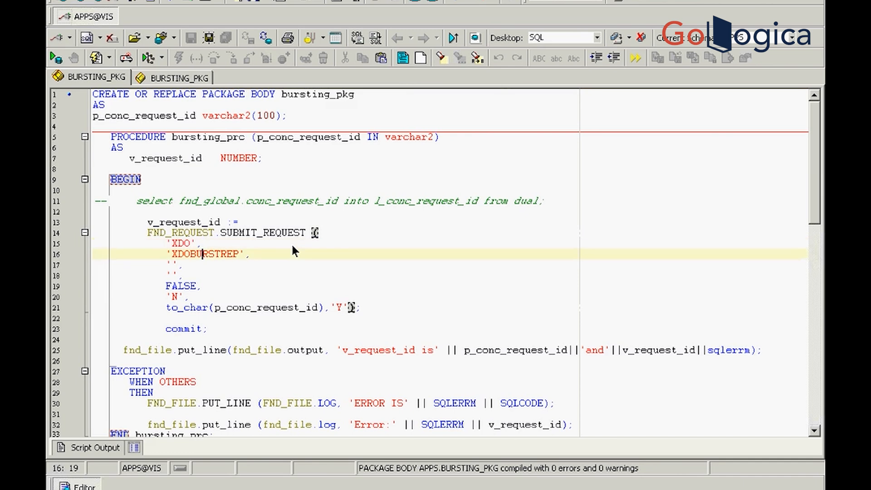
{"action": "key", "text": "Down"}
{"action": "key", "text": "Down"}
{"action": "key", "text": "Down"}
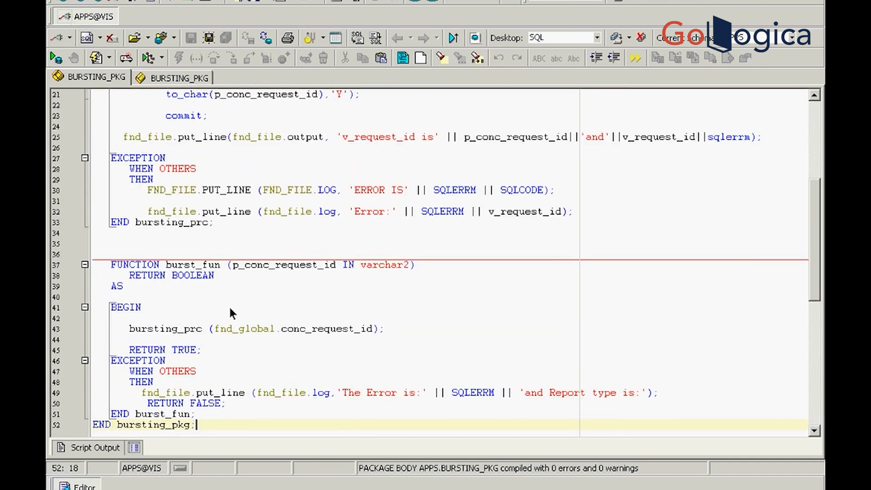
{"action": "left_click", "coordinate": [211, 330]}
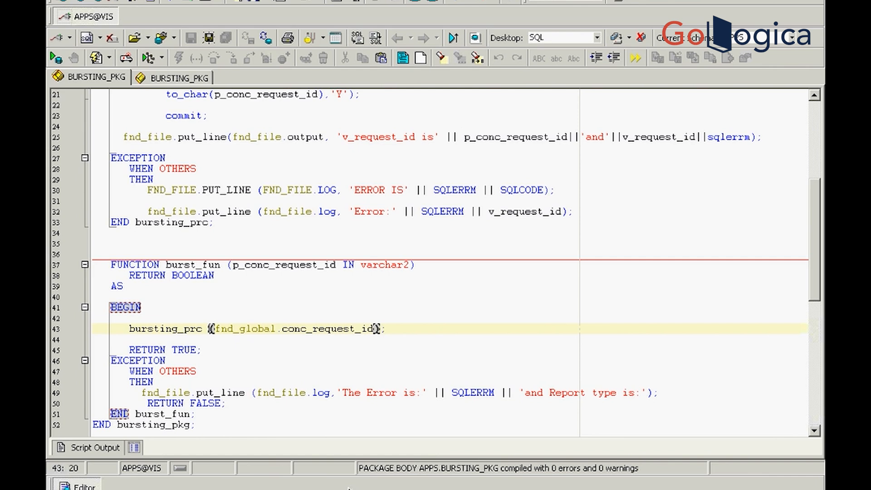
{"action": "left_click", "coordinate": [481, 489]}
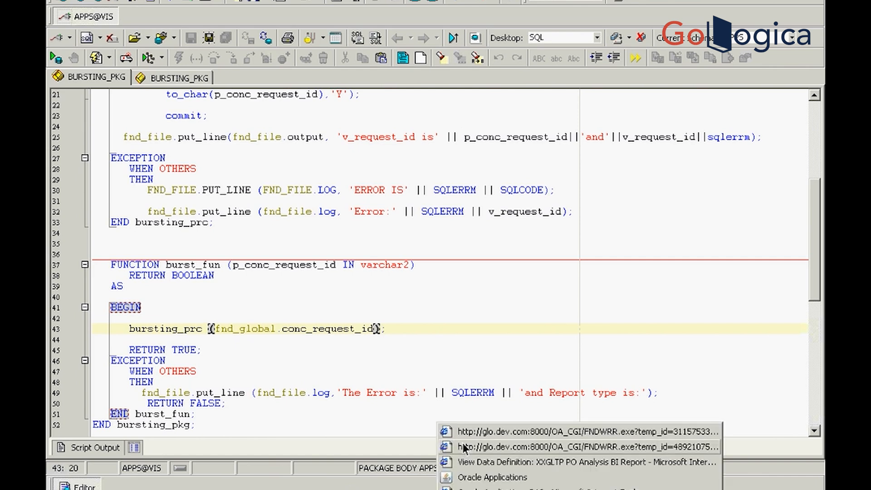
{"action": "left_click", "coordinate": [472, 462]}
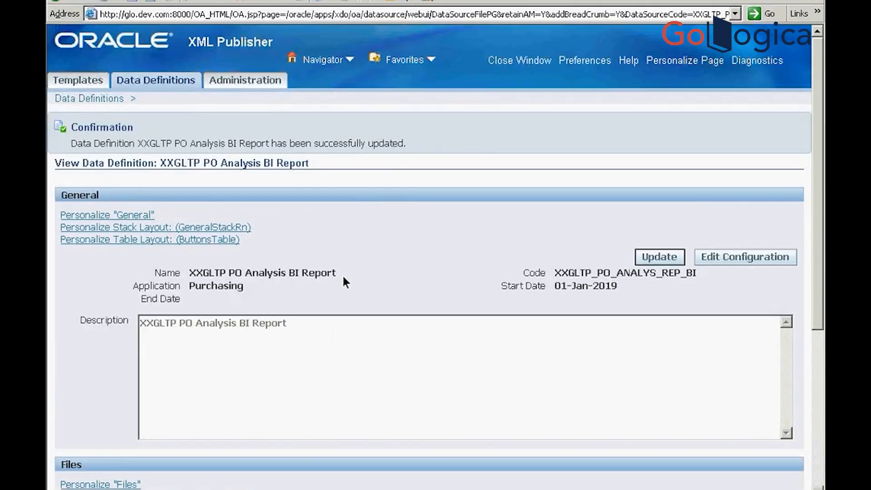
- Re-upload the edited XXGLTP_PO_ANALYS_REP_BI.xml as the data definition's data template
{"action": "scroll", "coordinate": [344, 281], "scroll_direction": "down", "scroll_amount": 5}
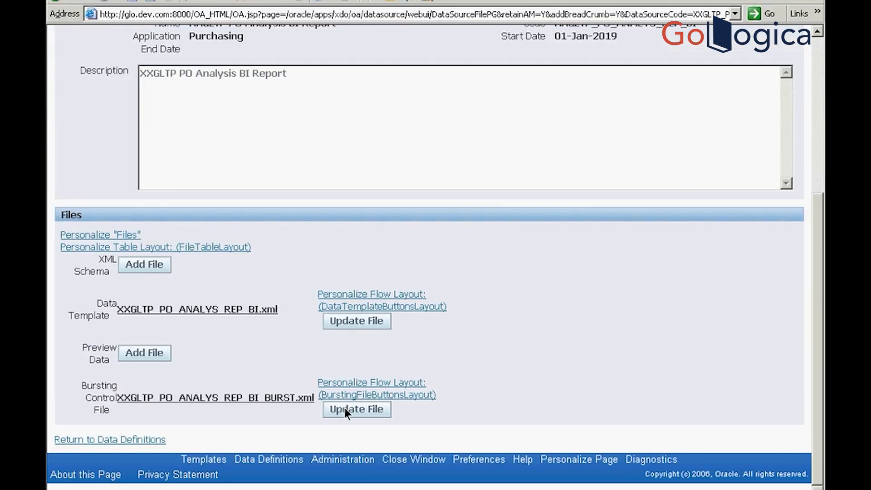
{"action": "left_click", "coordinate": [347, 322]}
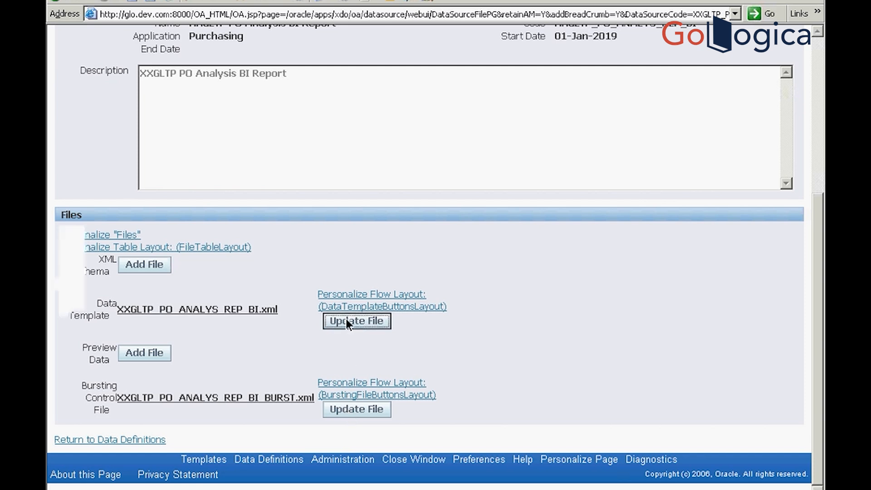
{"action": "left_click", "coordinate": [323, 165]}
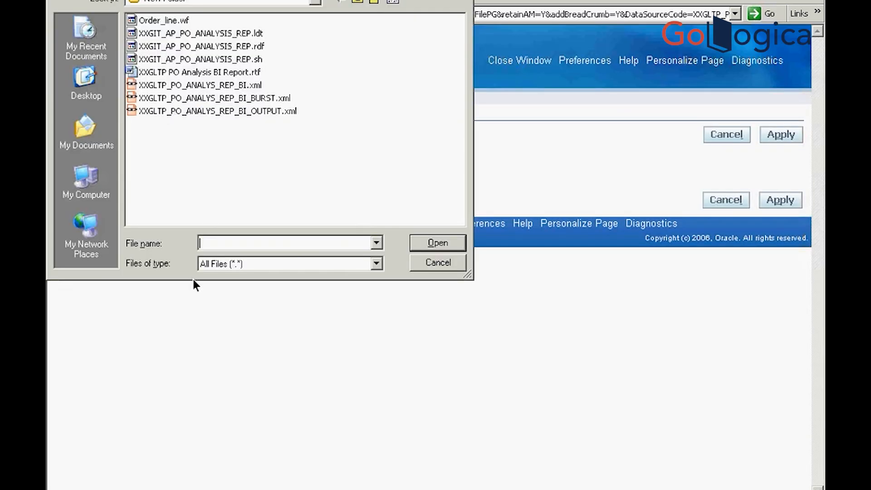
{"action": "double_click", "coordinate": [230, 83]}
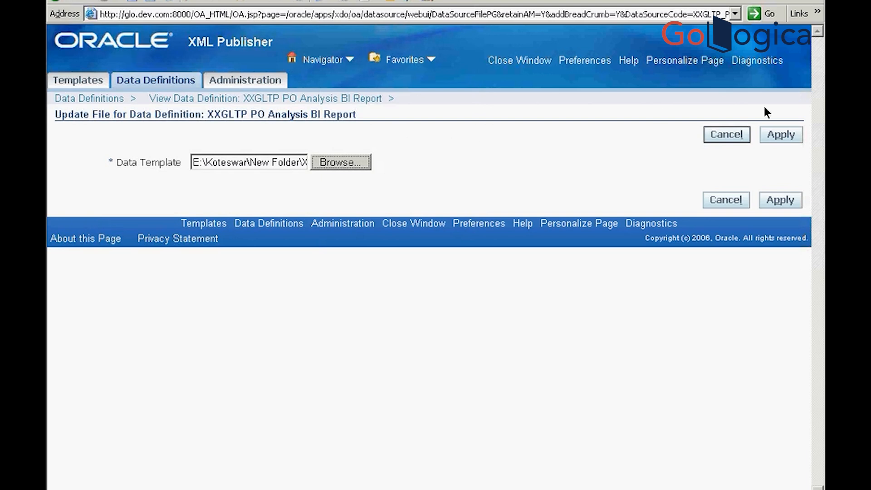
{"action": "left_click", "coordinate": [777, 135]}
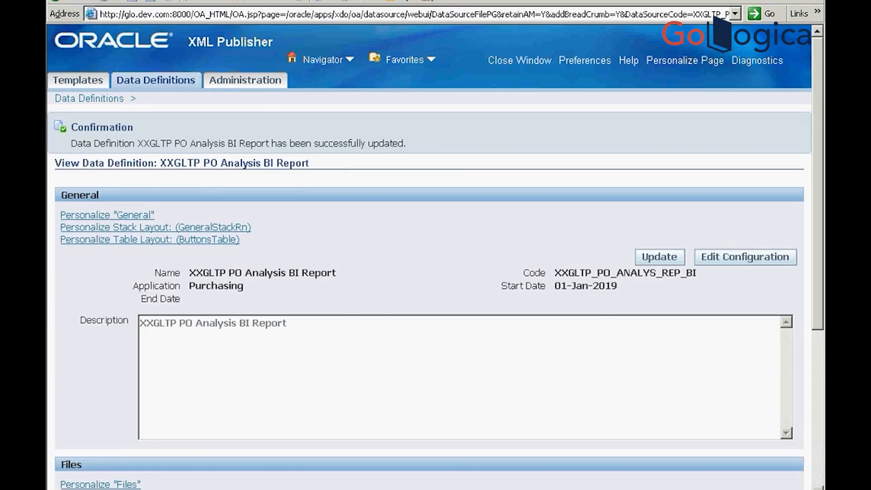
{"action": "key", "text": "alt+Tab"}
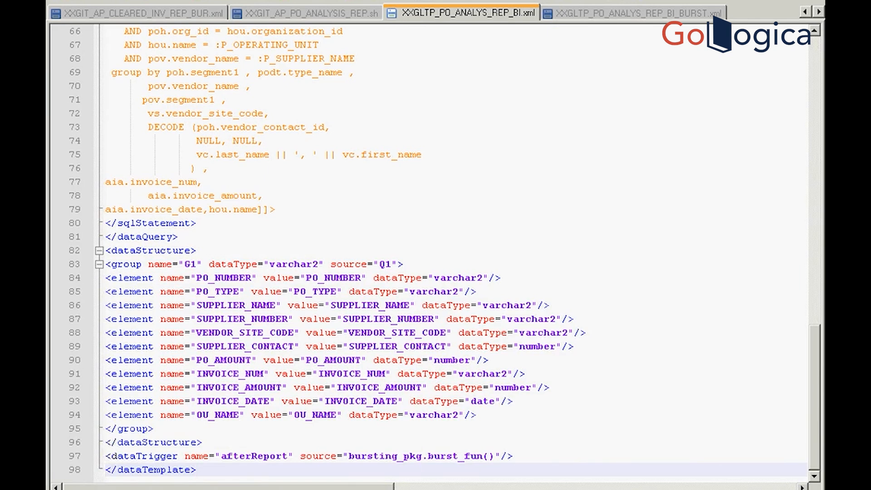
- Inspect errored bursting request 5844669 and report request 5844671, then close the requests list
{"action": "left_click", "coordinate": [471, 489]}
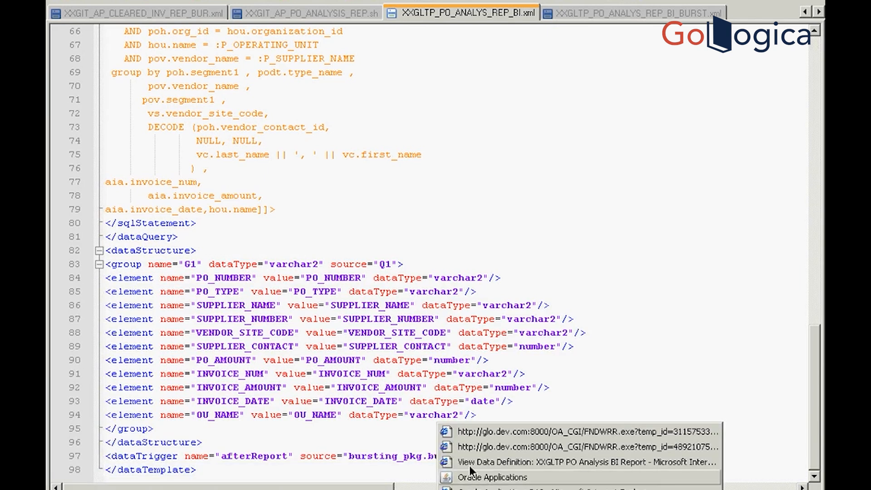
{"action": "left_click", "coordinate": [470, 481]}
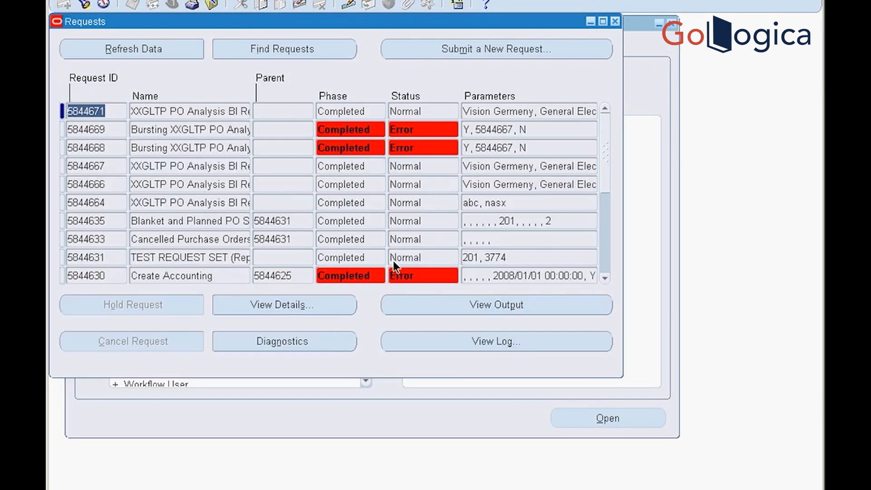
{"action": "left_click", "coordinate": [195, 129]}
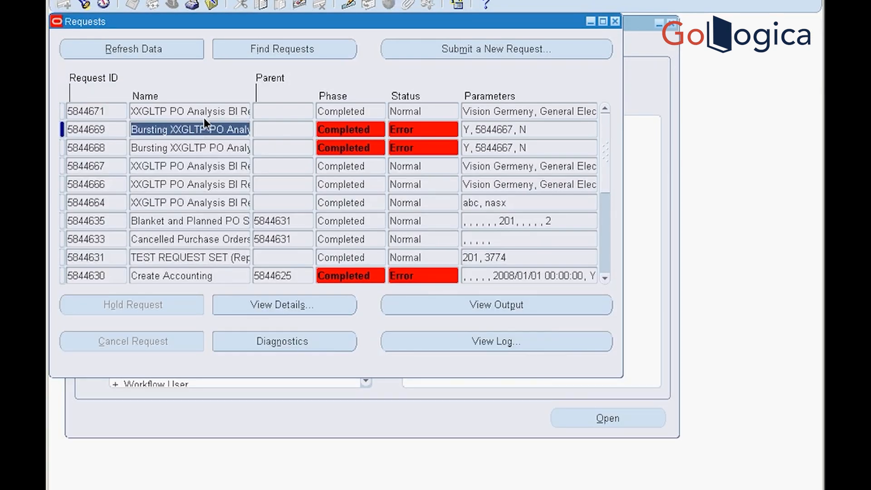
{"action": "left_click", "coordinate": [205, 117]}
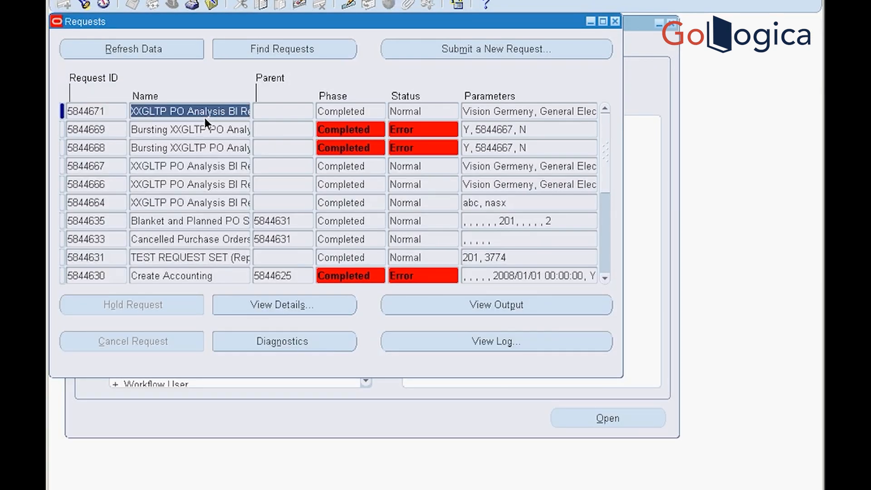
{"action": "left_click", "coordinate": [614, 21]}
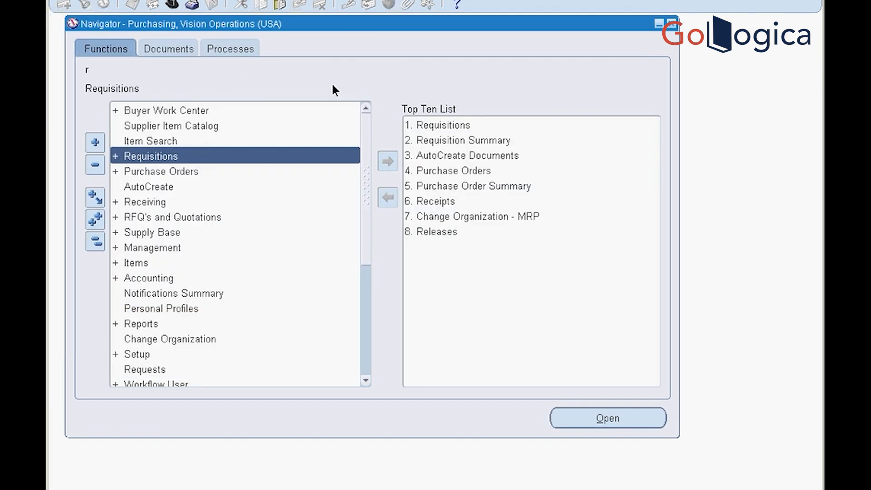
- Switch to the Application Developer responsibility and open the Concurrent Programs definition form
{"action": "left_click", "coordinate": [173, 5]}
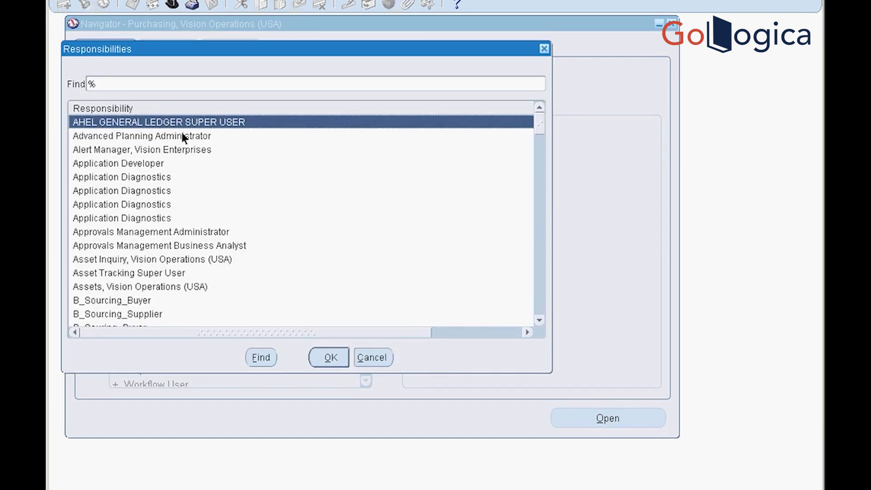
{"action": "type", "text": "p"}
{"action": "key", "text": "BackSpace"}
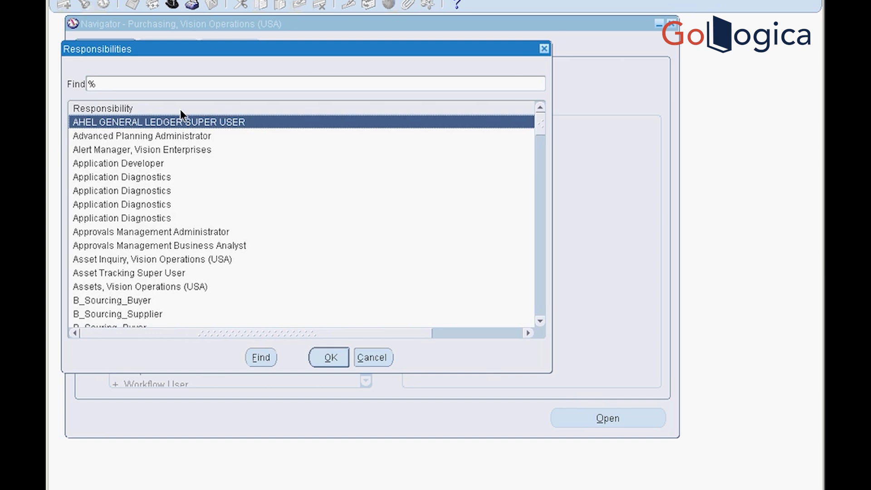
{"action": "key", "text": "Down"}
{"action": "key", "text": "Down"}
{"action": "key", "text": "Down"}
{"action": "key", "text": "Return"}
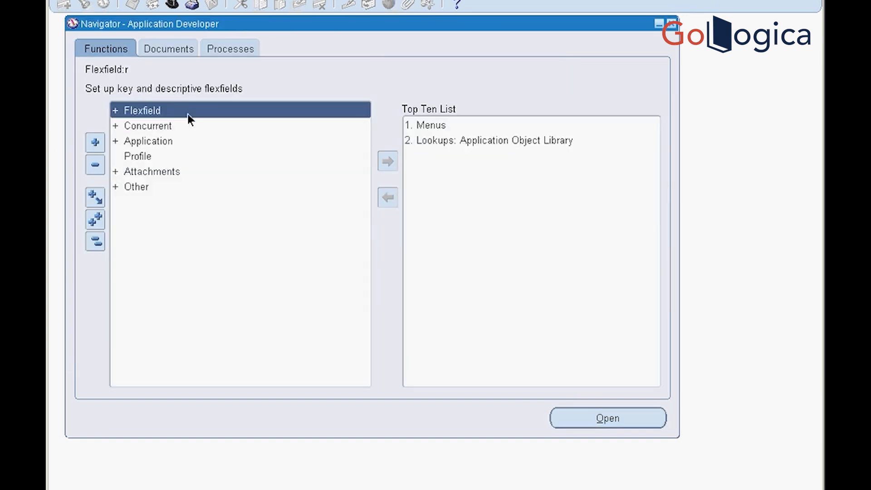
{"action": "key", "text": "Down"}
{"action": "key", "text": "Return"}
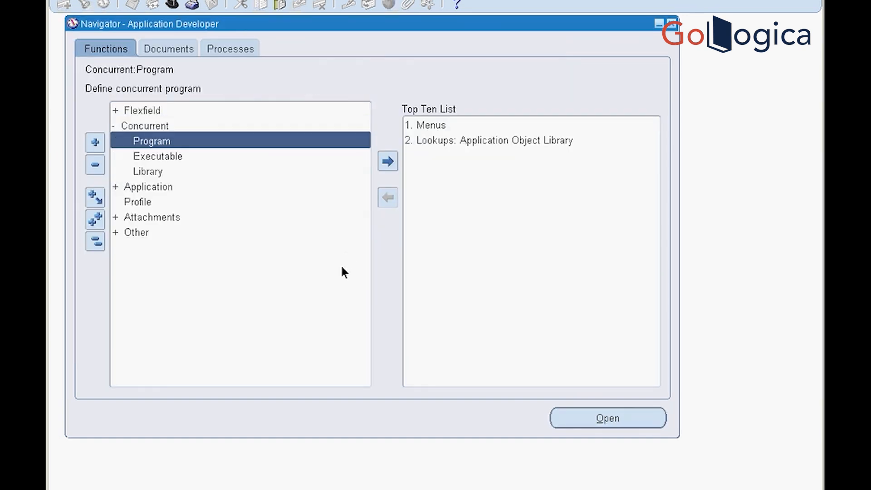
{"action": "key", "text": "Return"}
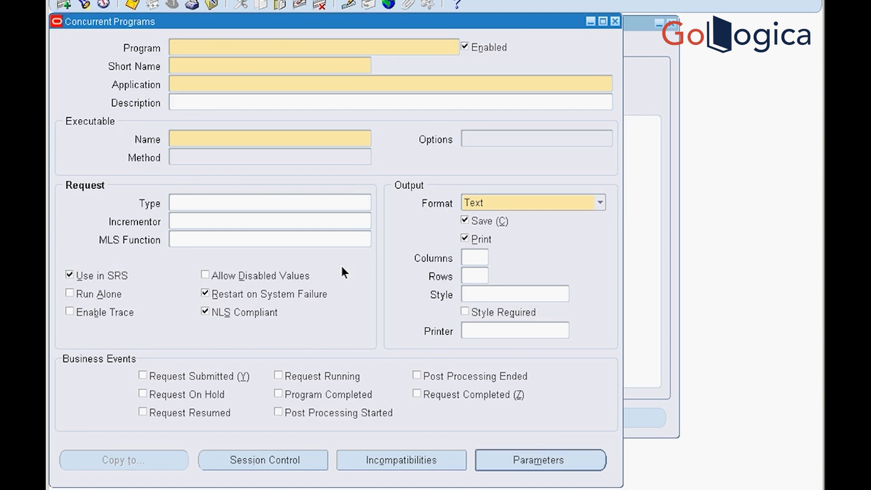
- Query the XXGLTP PO Analysis BI Report program and uncheck Enabled on its seq 30 Concurrent Request ID parameter
{"action": "key", "text": "F11"}
{"action": "type", "text": "XXGLTP PO Analysis BI Report"}
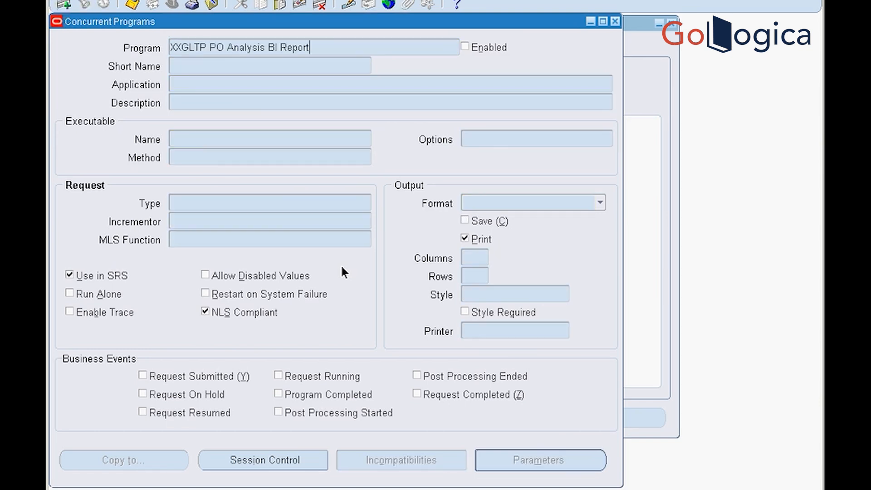
{"action": "key", "text": "ctrl+F11"}
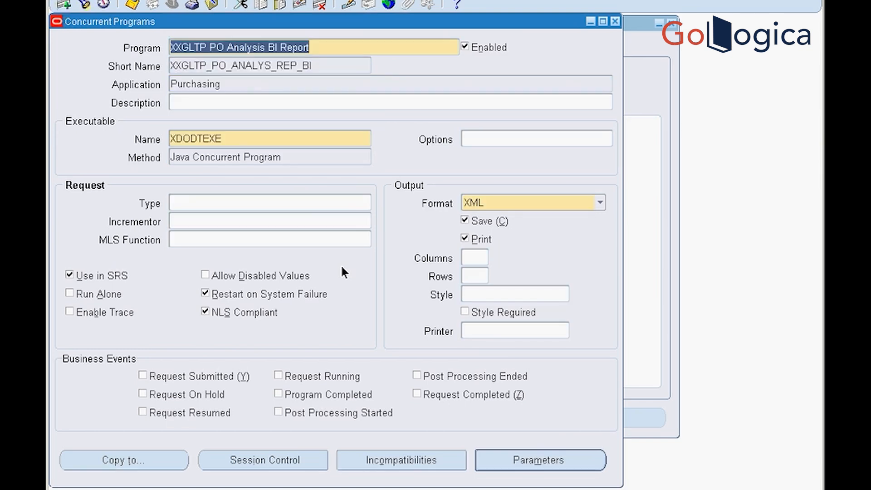
{"action": "left_click", "coordinate": [535, 460]}
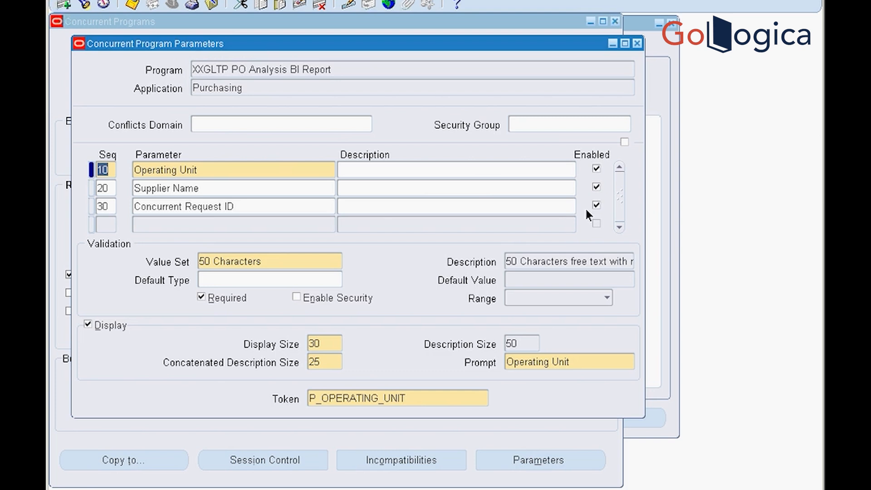
{"action": "left_click", "coordinate": [594, 206]}
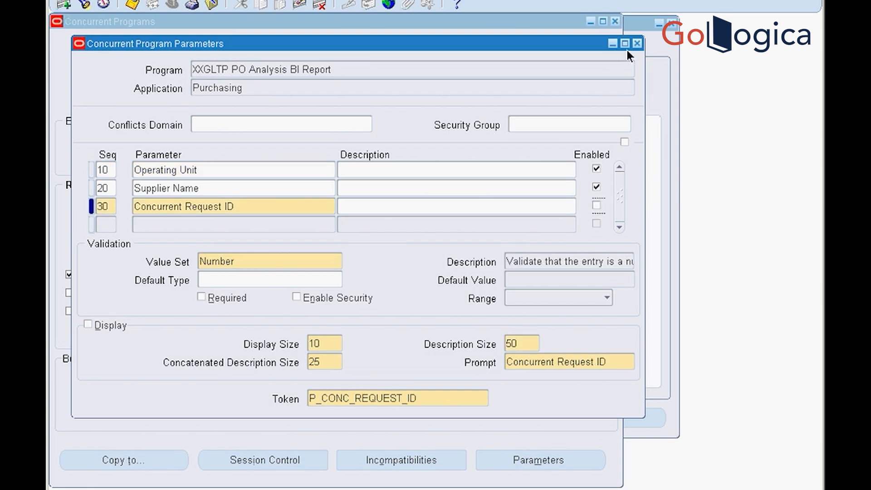
{"action": "left_click", "coordinate": [640, 46]}
{"action": "key", "text": "ctrl+c"}
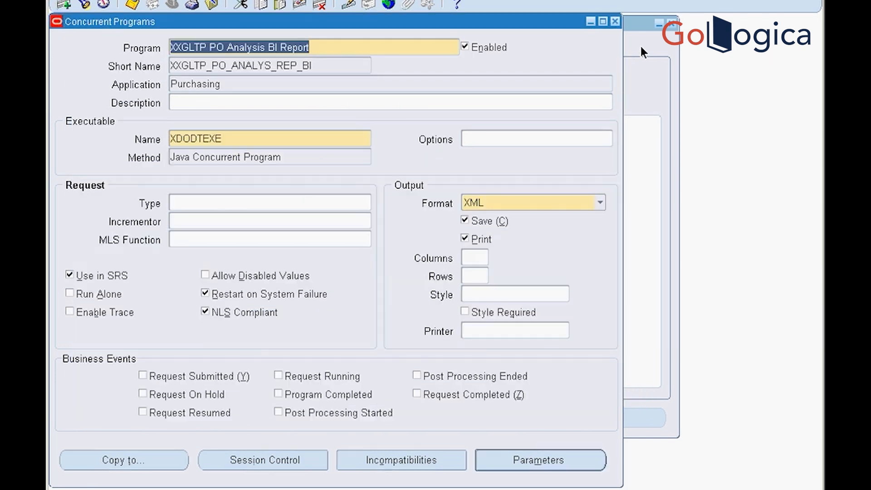
{"action": "left_click", "coordinate": [615, 21]}
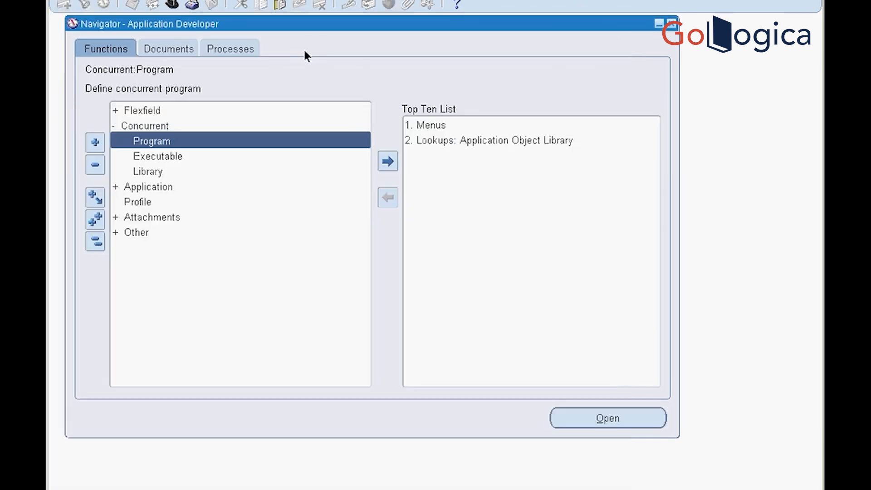
{"action": "left_click", "coordinate": [174, 5]}
- Return to Purchasing and start a single request for XXGLTP PO Analysis BI Report
{"action": "type", "text": "pur"}
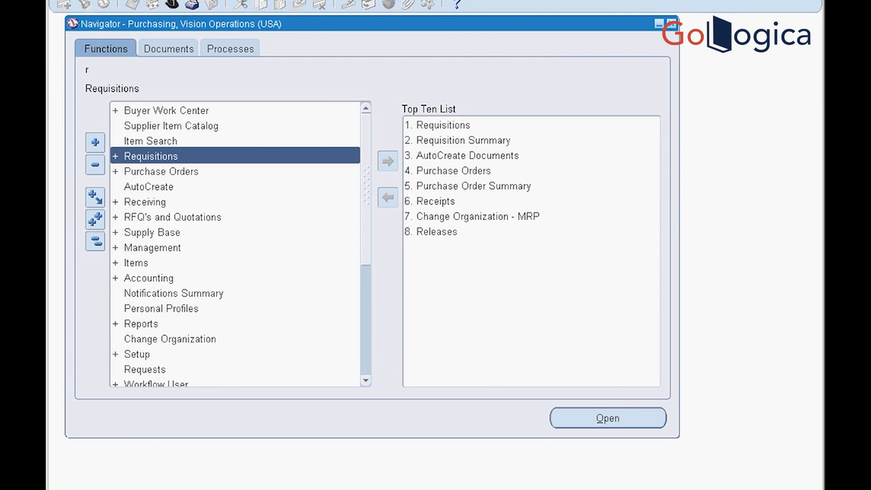
{"action": "left_click", "coordinate": [104, 0]}
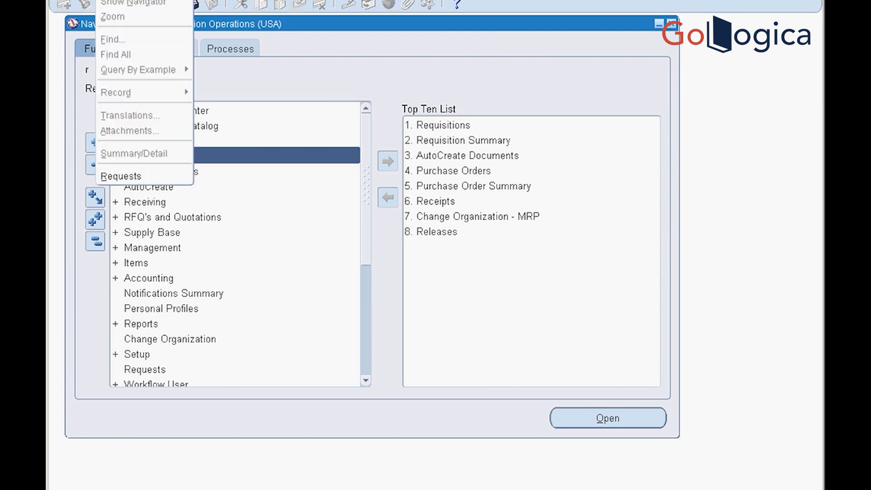
{"action": "left_click", "coordinate": [133, 175]}
{"action": "left_click", "coordinate": [182, 352]}
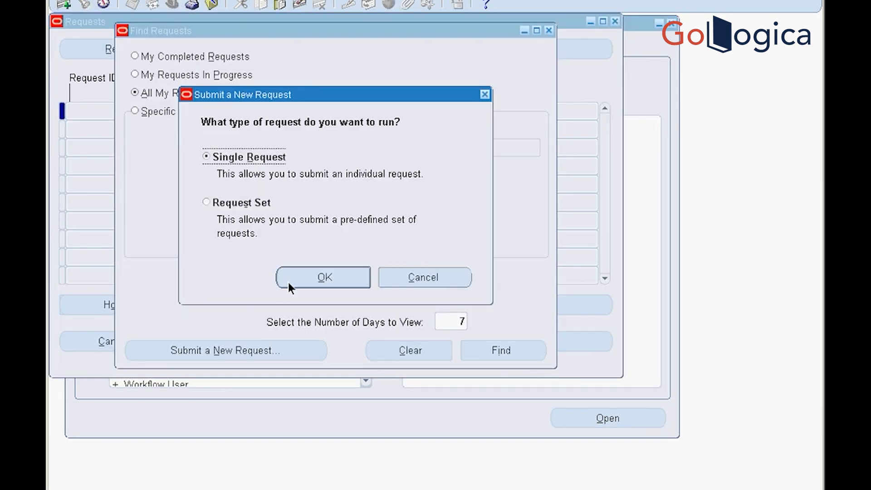
{"action": "left_click", "coordinate": [288, 282]}
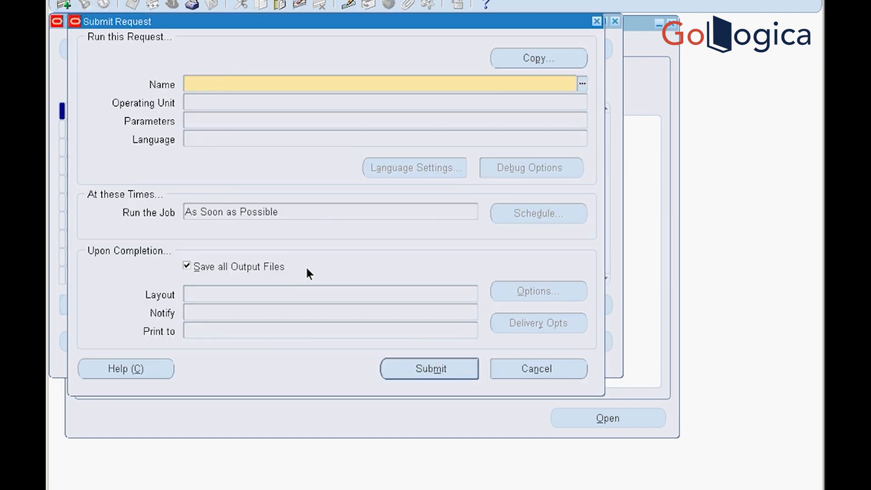
{"action": "key", "text": "ctrl+v"}
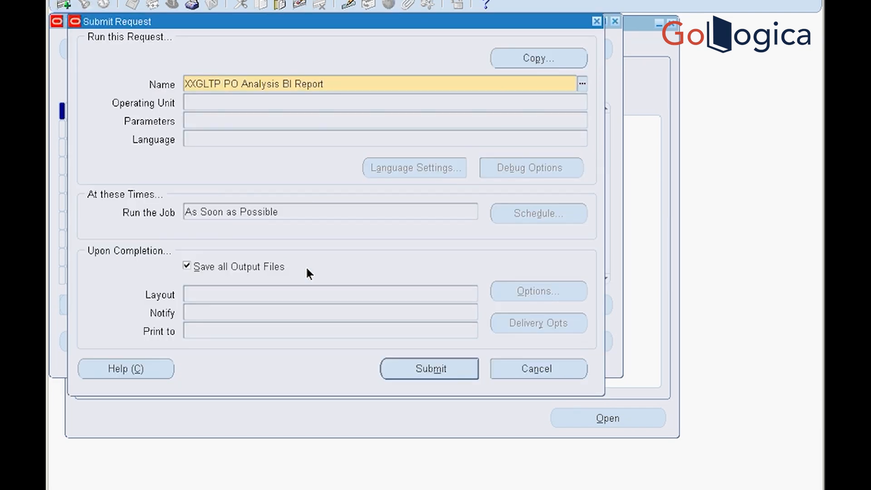
{"action": "key", "text": "Tab"}
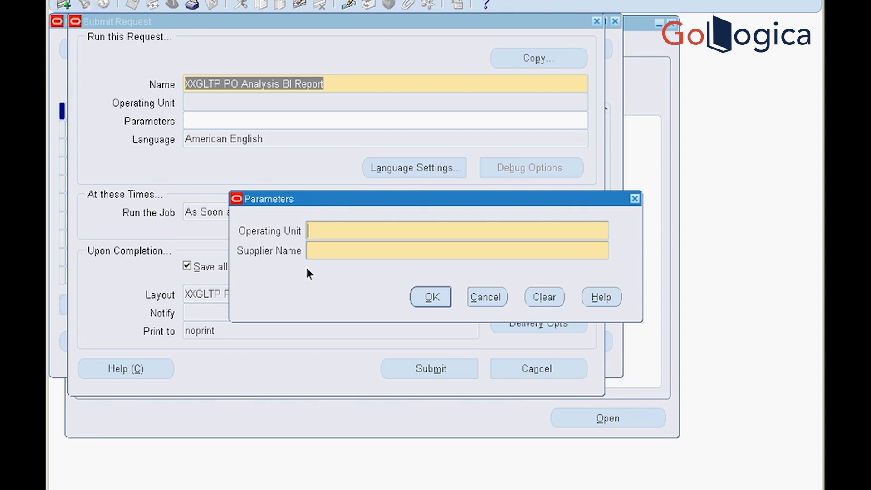
- Enter operating unit Vision Germeny and supplier General Electirc, then submit request 5844672
{"action": "type", "text": "Vision Gen"}
{"action": "key", "text": "BackSpace"}
{"action": "type", "text": "rmeny"}
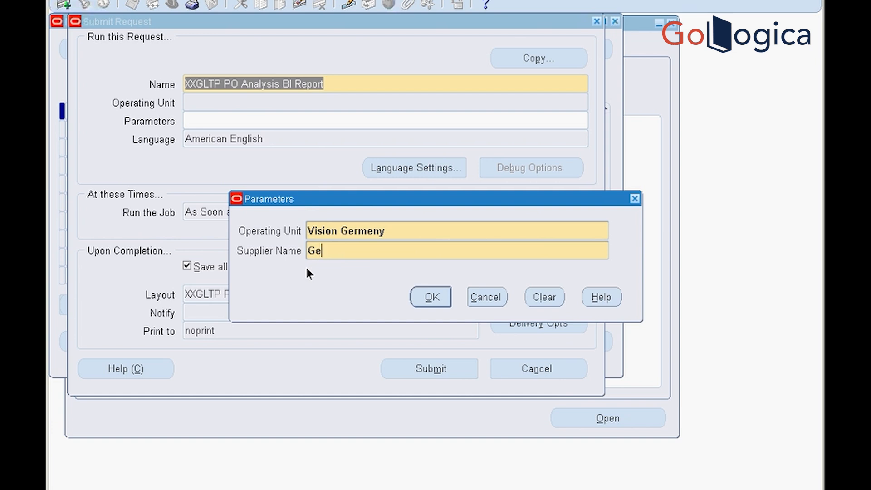
{"action": "type", "text": "neral Electirc"}
{"action": "left_click", "coordinate": [424, 303]}
{"action": "left_click", "coordinate": [414, 368]}
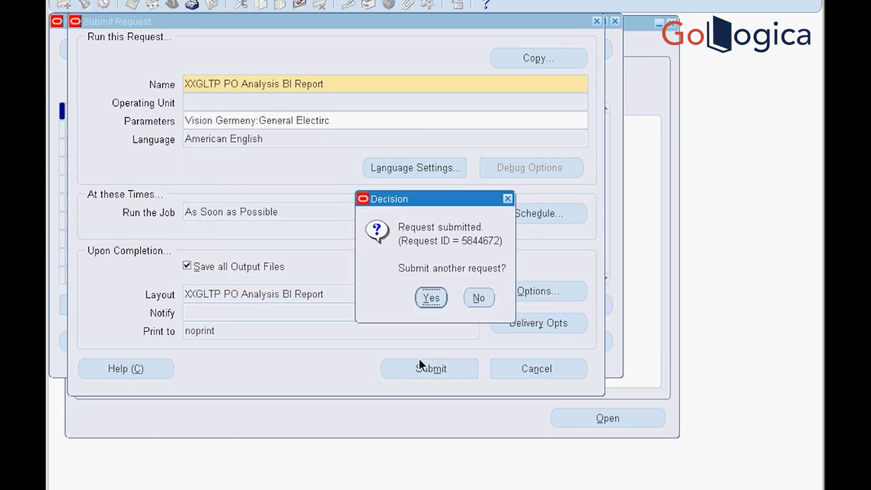
{"action": "left_click", "coordinate": [479, 298]}
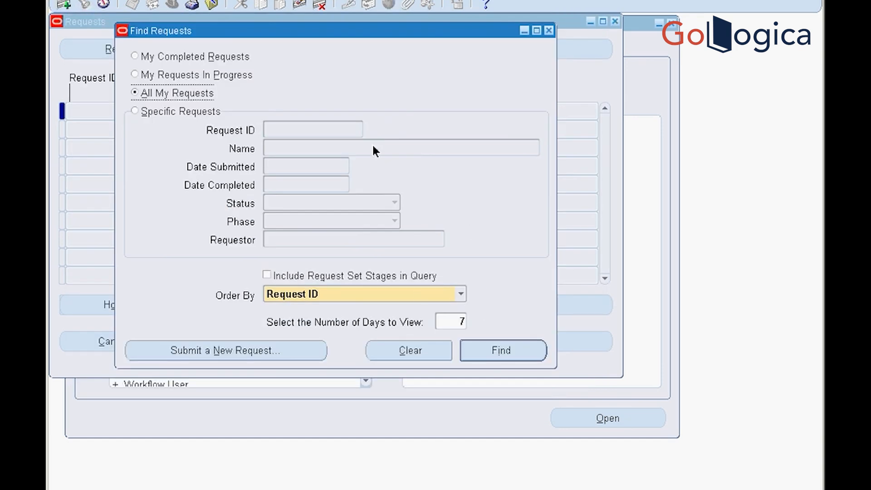
- Find all recent requests and refresh repeatedly while request 5844672 stays Pending
{"action": "left_click", "coordinate": [482, 347]}
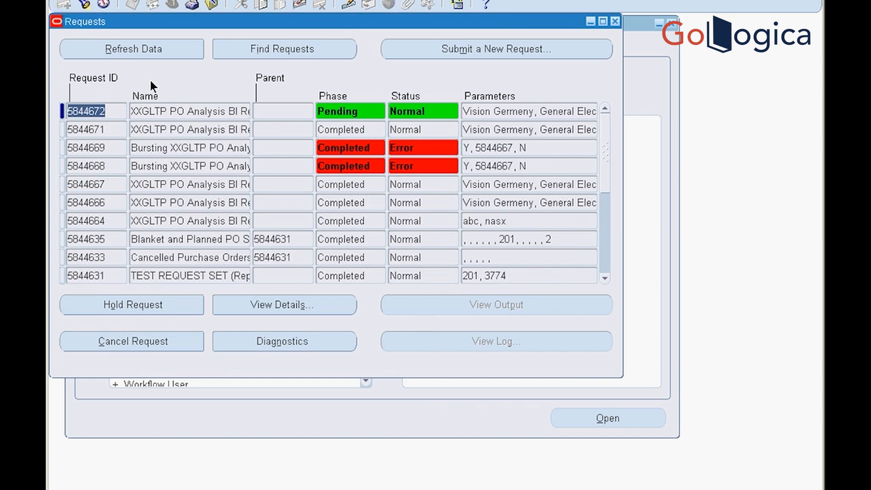
{"action": "left_click", "coordinate": [116, 56]}
{"action": "left_click", "coordinate": [115, 55]}
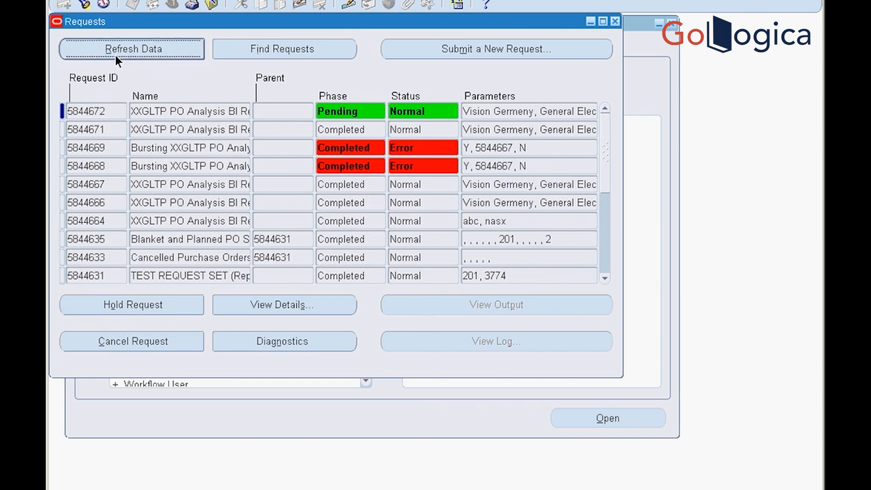
{"action": "left_click", "coordinate": [115, 55]}
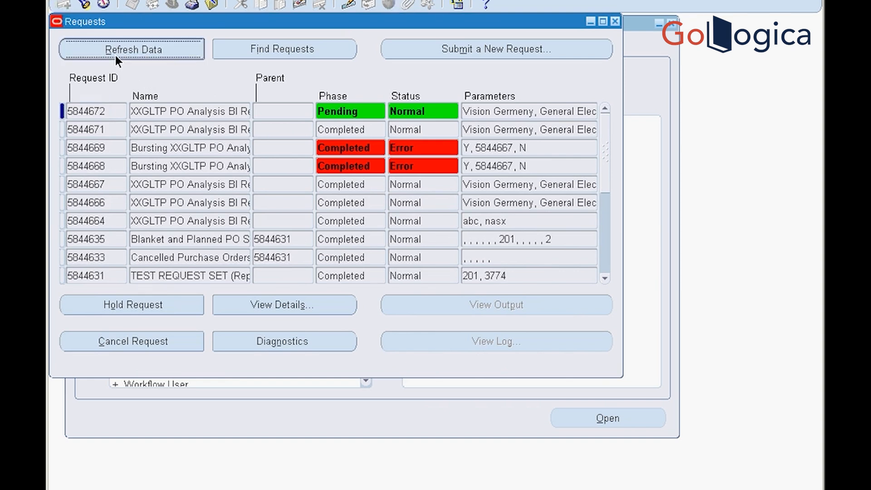
{"action": "left_click", "coordinate": [115, 55]}
{"action": "left_click", "coordinate": [115, 55]}
{"action": "left_click", "coordinate": [116, 56]}
{"action": "left_click", "coordinate": [115, 56]}
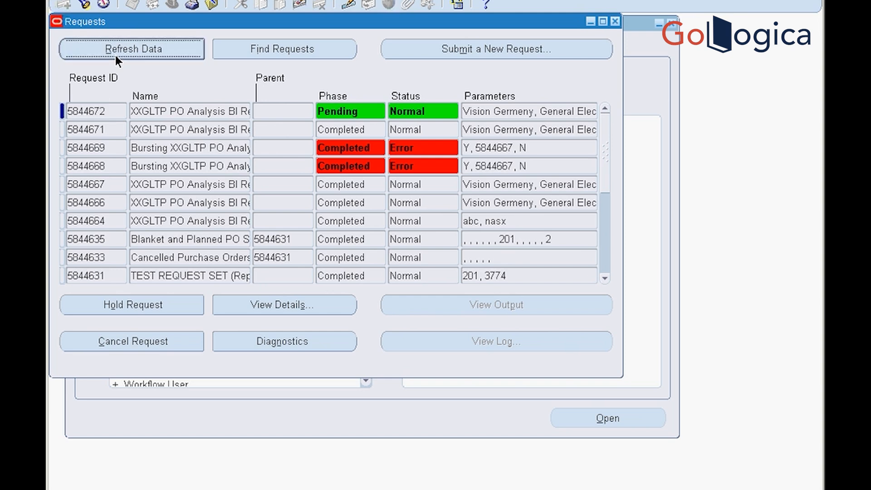
{"action": "left_click", "coordinate": [115, 55]}
{"action": "left_click", "coordinate": [115, 55]}
{"action": "left_click", "coordinate": [115, 56]}
{"action": "left_click", "coordinate": [115, 55]}
{"action": "left_click", "coordinate": [115, 55]}
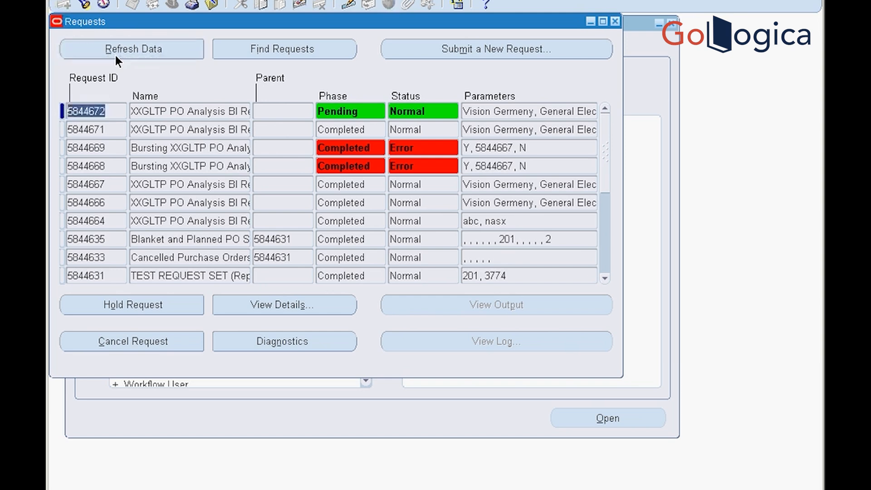
{"action": "left_click", "coordinate": [116, 55]}
{"action": "left_click", "coordinate": [115, 55]}
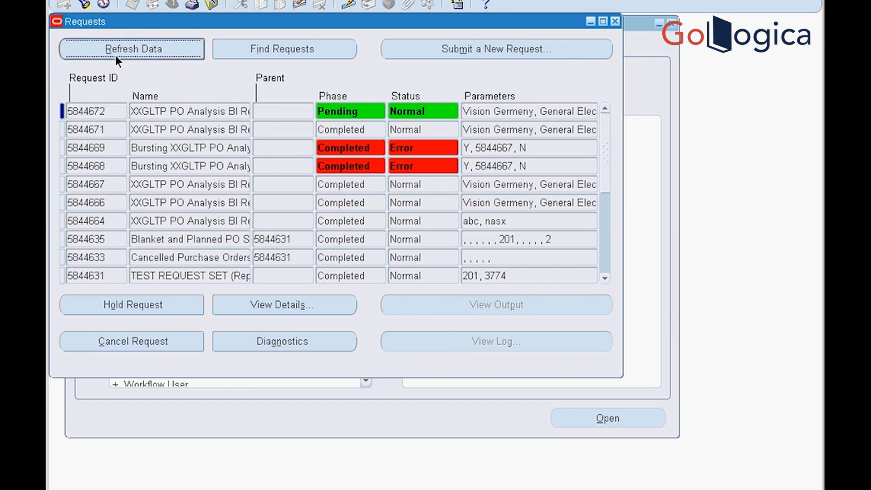
{"action": "left_click", "coordinate": [115, 55]}
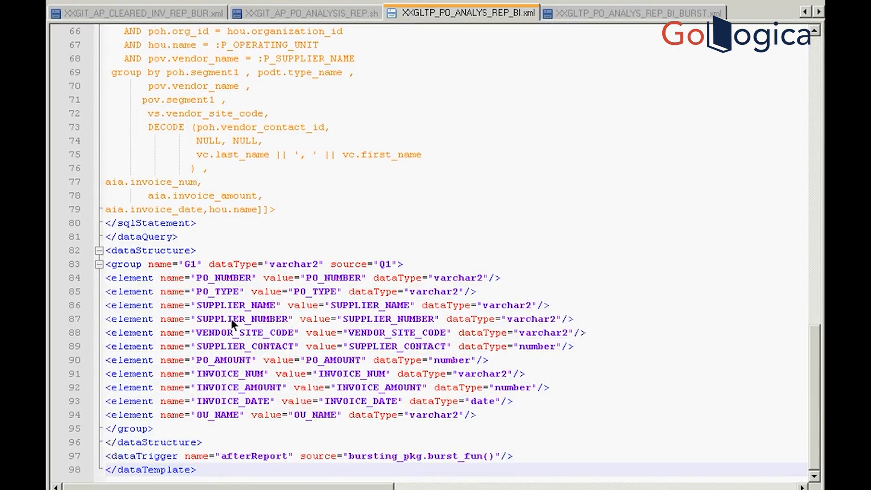
- Inspect the afterReport data trigger and its bursting_pkg.burst_fun call on line 97 of XXGLTP_PO_ANALYS_REP_BI.xml
{"action": "left_click", "coordinate": [205, 443]}
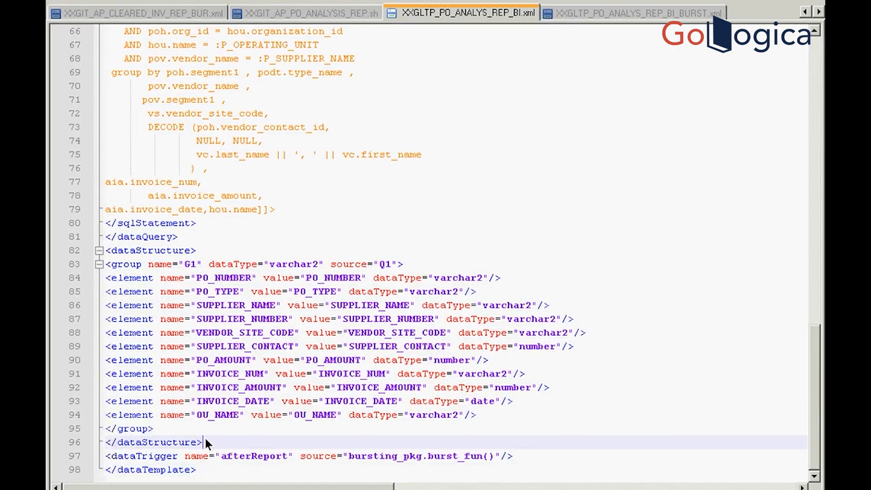
{"action": "double_click", "coordinate": [239, 456]}
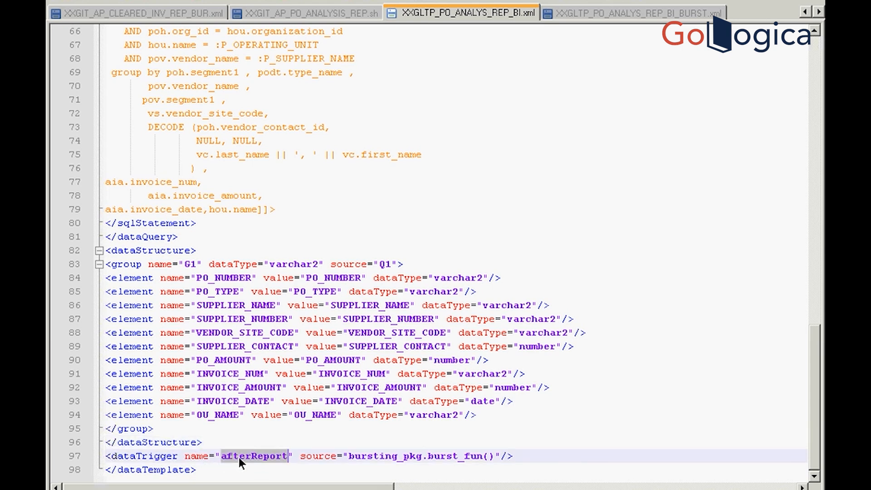
{"action": "left_click", "coordinate": [372, 455]}
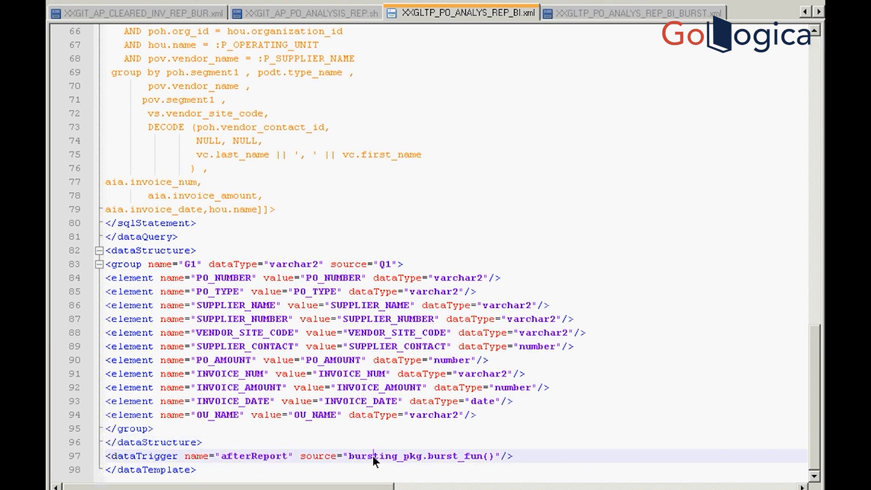
{"action": "double_click", "coordinate": [372, 456]}
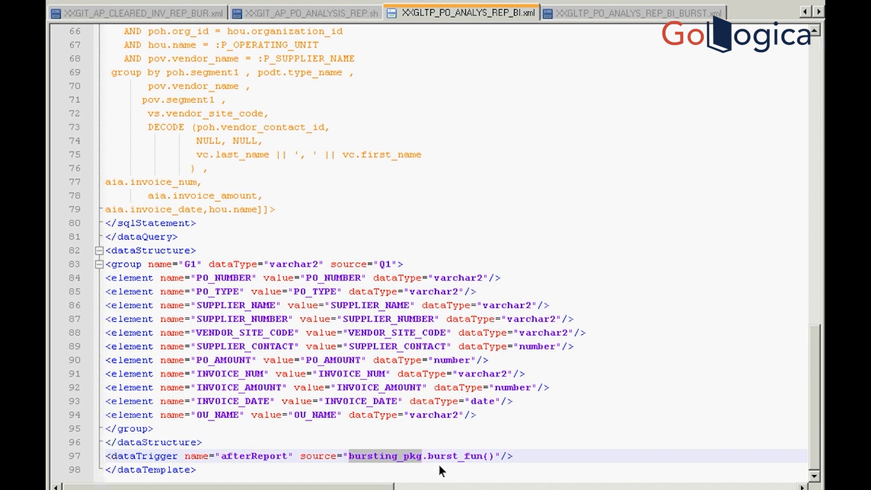
{"action": "left_click", "coordinate": [440, 470]}
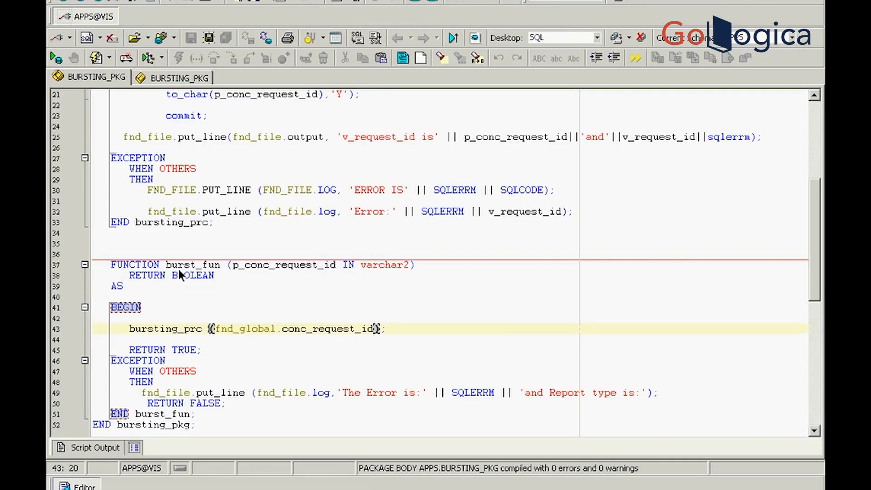
- Trace burst_fun in BURSTING_PKG up to the XDOBURSTREP program in bursting_prc's FND_REQUEST.SUBMIT_REQUEST call
{"action": "left_click", "coordinate": [180, 269]}
{"action": "left_click", "coordinate": [235, 350]}
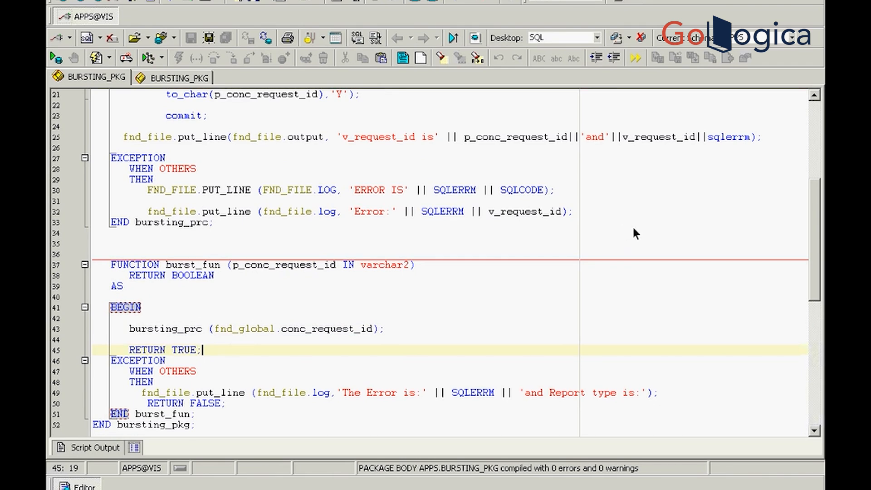
{"action": "left_click", "coordinate": [814, 142]}
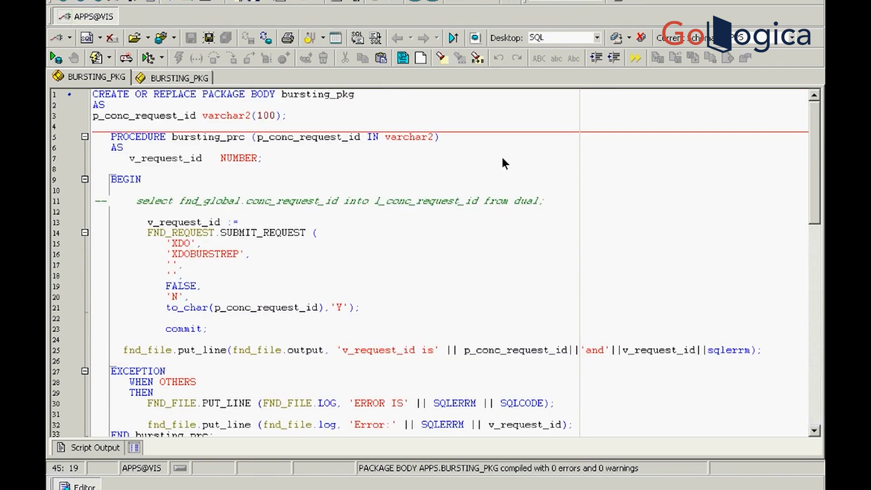
{"action": "left_click", "coordinate": [486, 179]}
{"action": "left_click", "coordinate": [352, 230]}
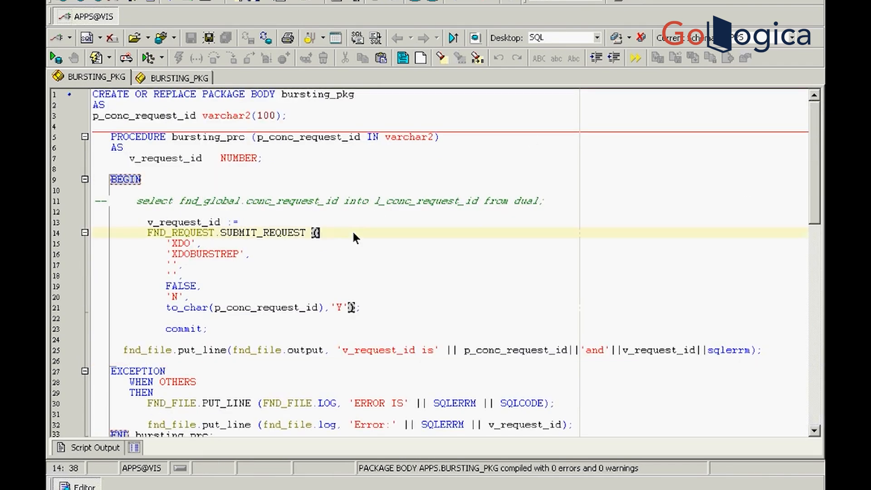
{"action": "double_click", "coordinate": [201, 255]}
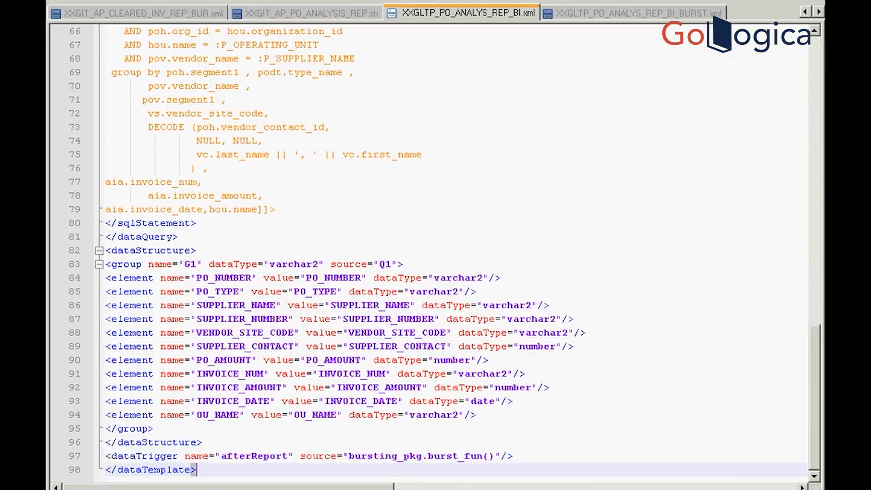
- Review the document, template and delivery elements in XXGLTP_PO_ANALYS_REP_BI_BURST.xml
{"action": "left_click", "coordinate": [611, 22]}
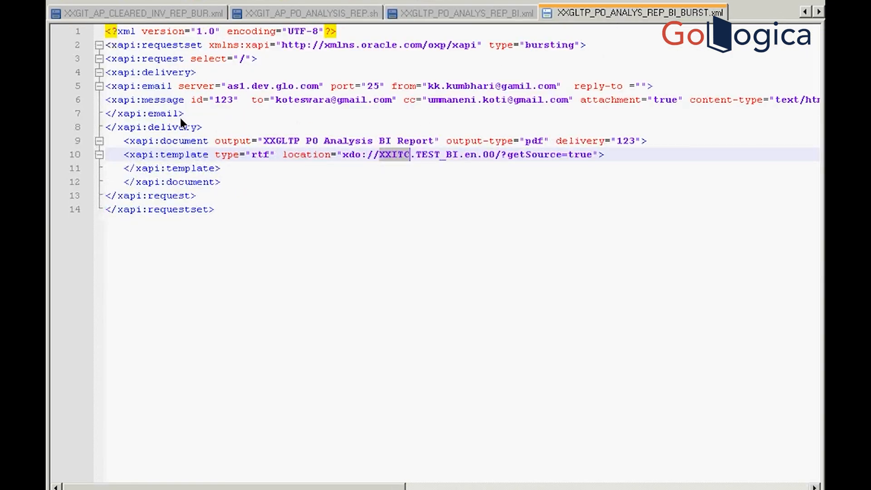
{"action": "double_click", "coordinate": [170, 143]}
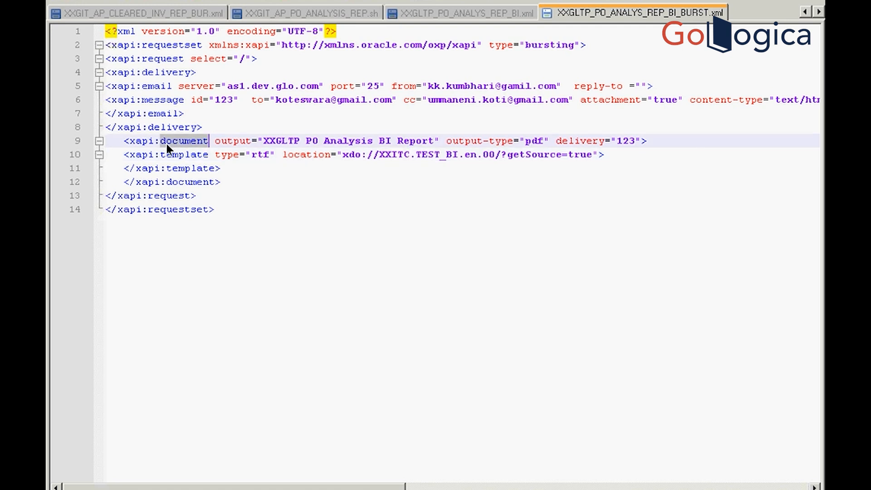
{"action": "left_click", "coordinate": [419, 154]}
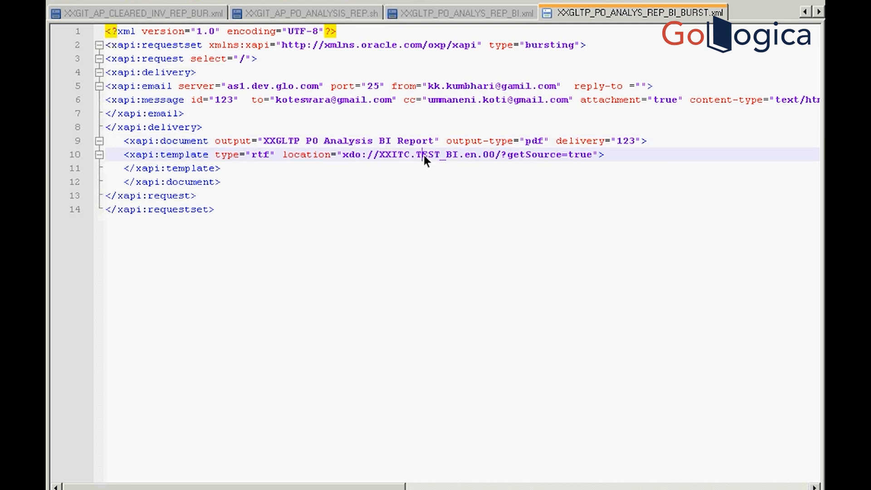
{"action": "double_click", "coordinate": [183, 126]}
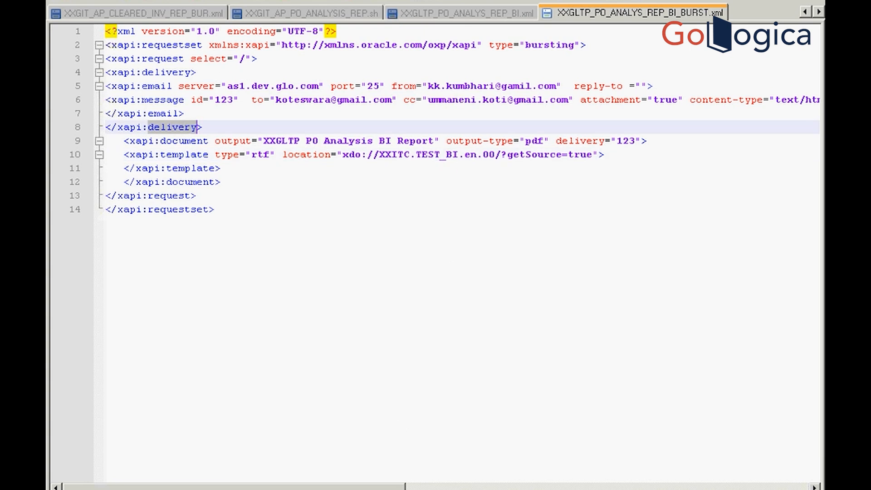
- Re-query the Oracle Applications request list, then bring up the XML Publisher data definition page
{"action": "left_click", "coordinate": [455, 489]}
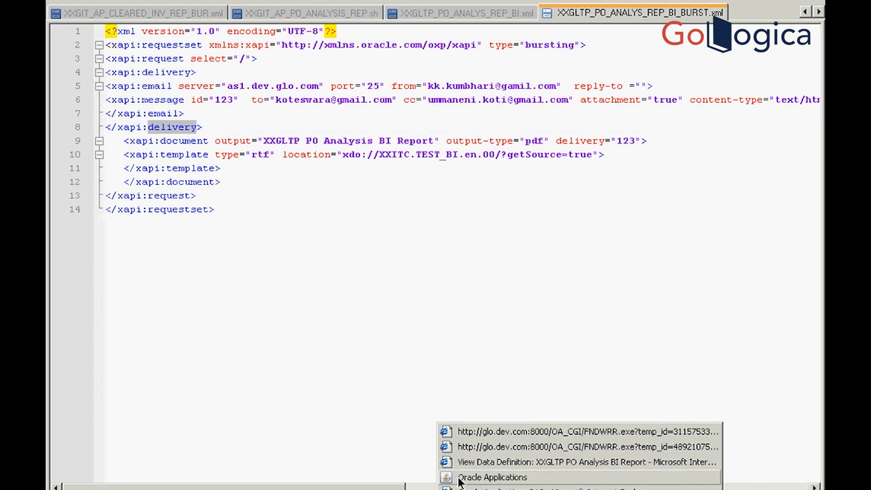
{"action": "left_click", "coordinate": [460, 478]}
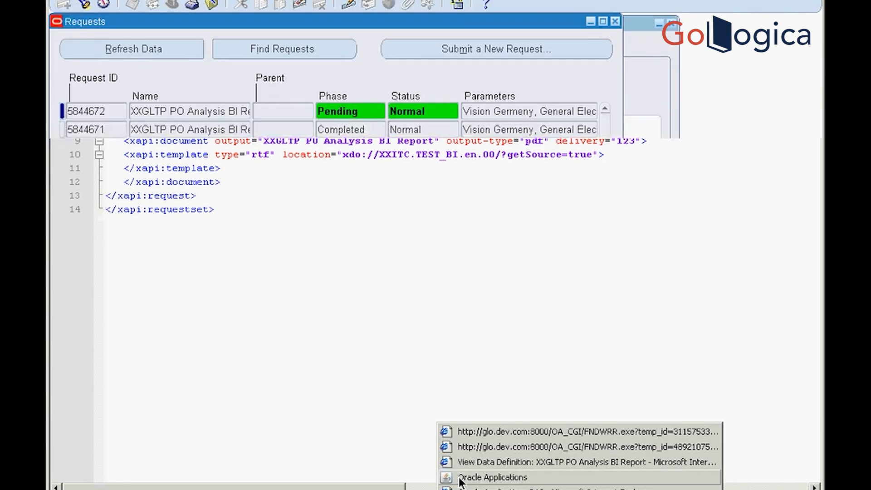
{"action": "left_click", "coordinate": [112, 50]}
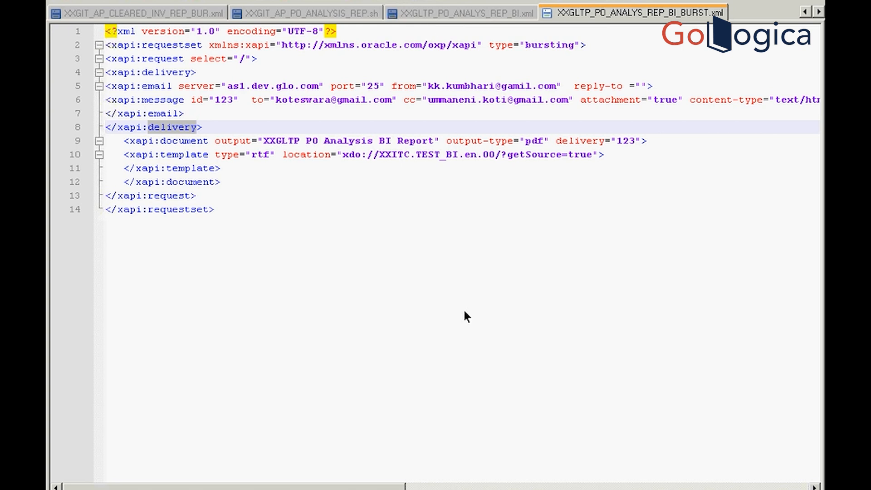
{"action": "left_click", "coordinate": [458, 489]}
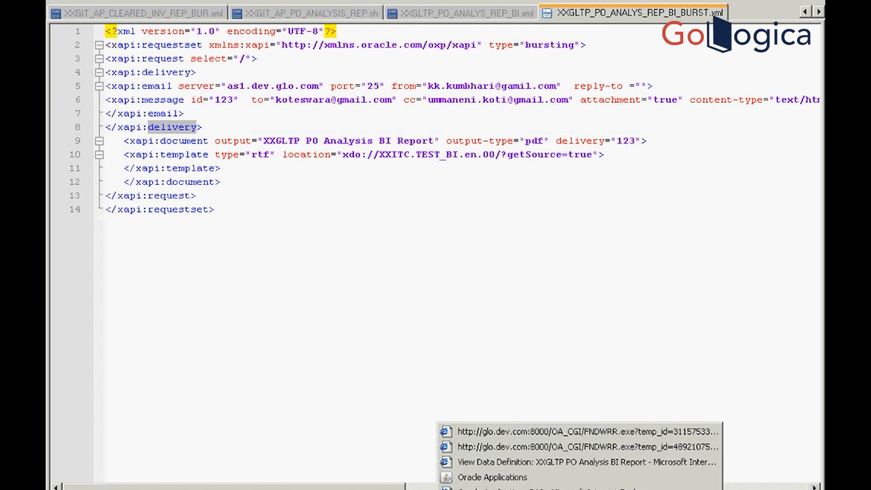
{"action": "left_click", "coordinate": [464, 465]}
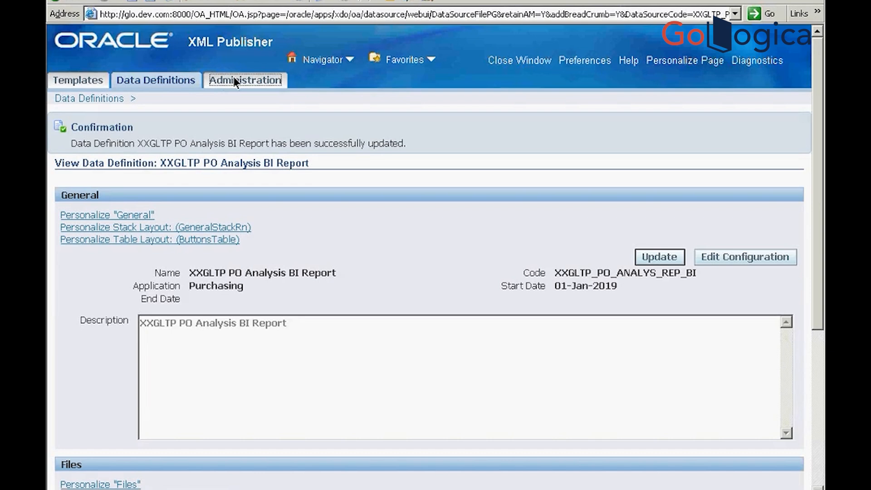
- Open XML Publisher's configuration properties, expanding PDF Security, PDF Output and General to read the Temporary directory
{"action": "left_click", "coordinate": [234, 78]}
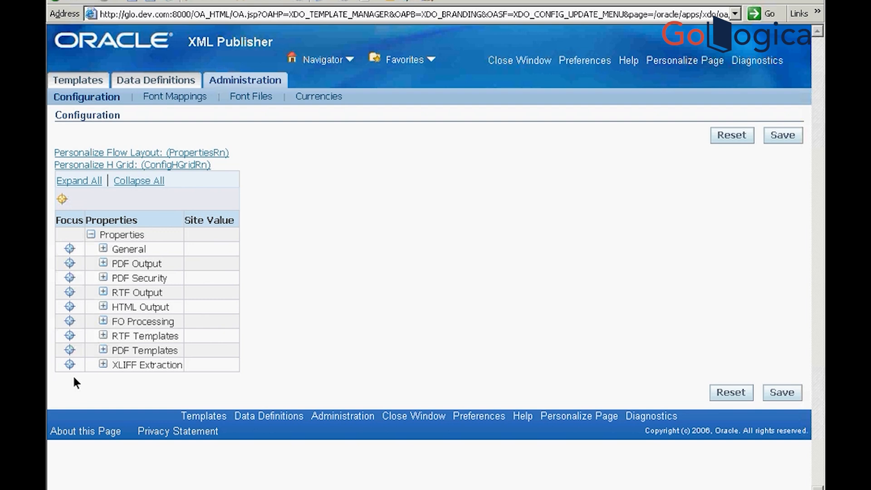
{"action": "left_click", "coordinate": [103, 277]}
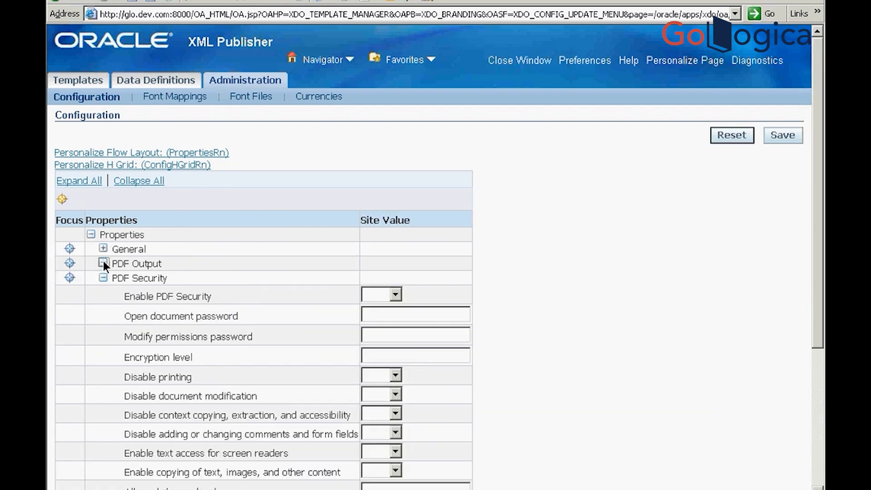
{"action": "left_click", "coordinate": [103, 262]}
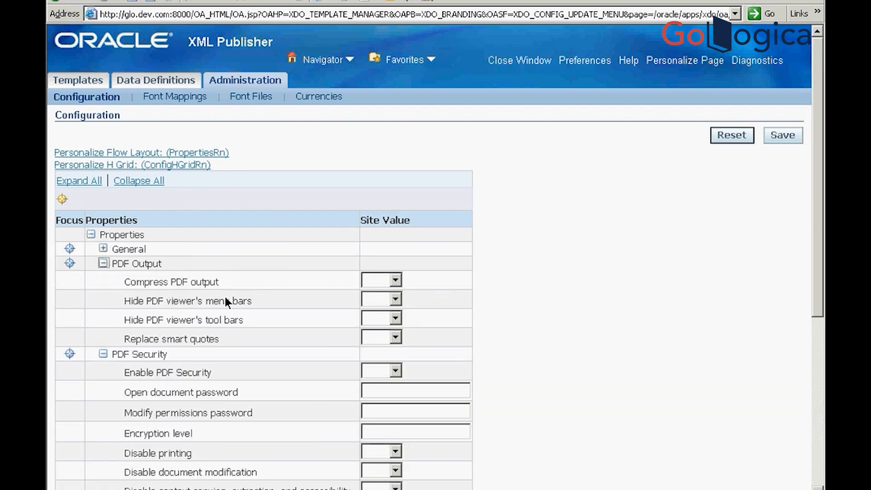
{"action": "left_click", "coordinate": [102, 249]}
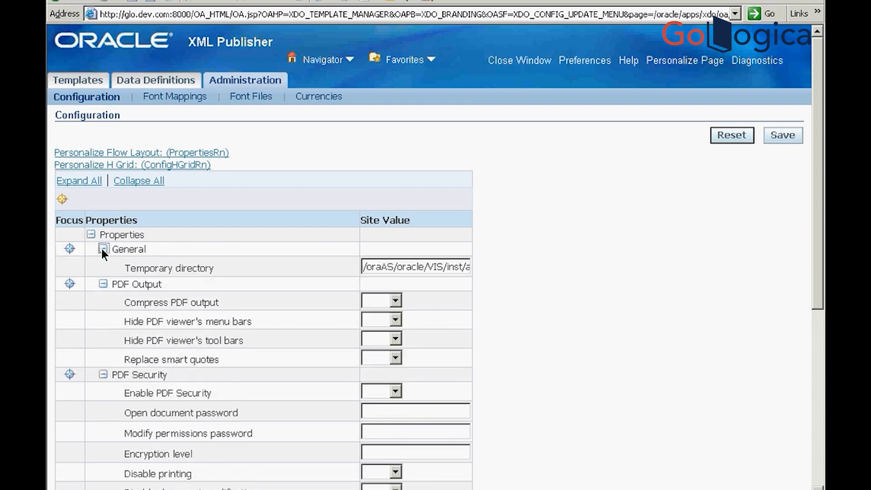
{"action": "left_click", "coordinate": [399, 267]}
{"action": "key", "text": "Right"}
{"action": "key", "text": "Right"}
{"action": "key", "text": "Right"}
{"action": "key", "text": "Right"}
{"action": "key", "text": "Right"}
{"action": "key", "text": "Right"}
{"action": "key", "text": "Right"}
{"action": "key", "text": "Right"}
{"action": "key", "text": "Right"}
{"action": "key", "text": "Right"}
{"action": "key", "text": "Right"}
{"action": "key", "text": "Right"}
{"action": "key", "text": "Right"}
{"action": "key", "text": "Right"}
{"action": "key", "text": "Right"}
{"action": "key", "text": "Right"}
{"action": "key", "text": "Right"}
{"action": "key", "text": "Right"}
{"action": "key", "text": "Right"}
{"action": "key", "text": "Right"}
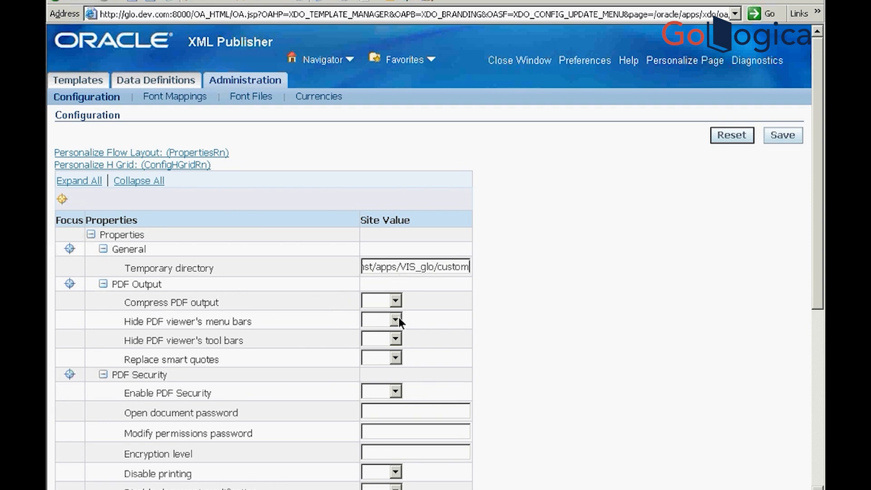
- Set Compress PDF output to True, expand RTF Output, and bring the Notepad note forward
{"action": "left_click", "coordinate": [395, 303]}
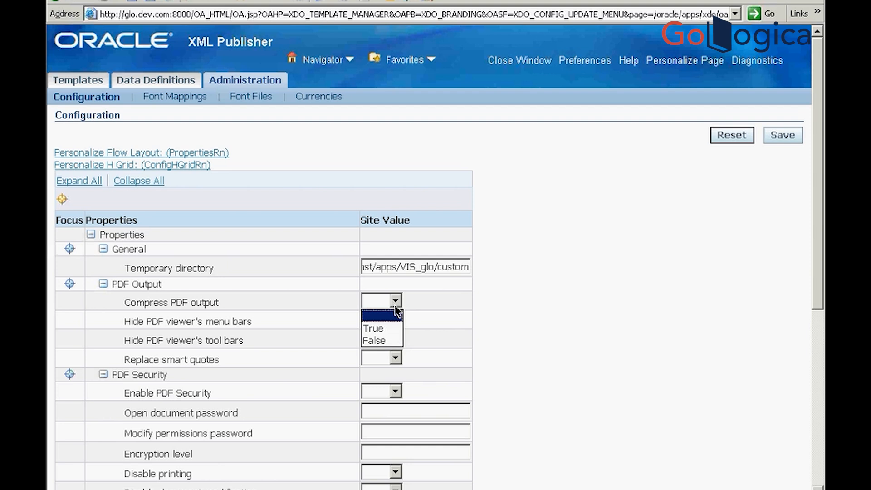
{"action": "left_click", "coordinate": [380, 328]}
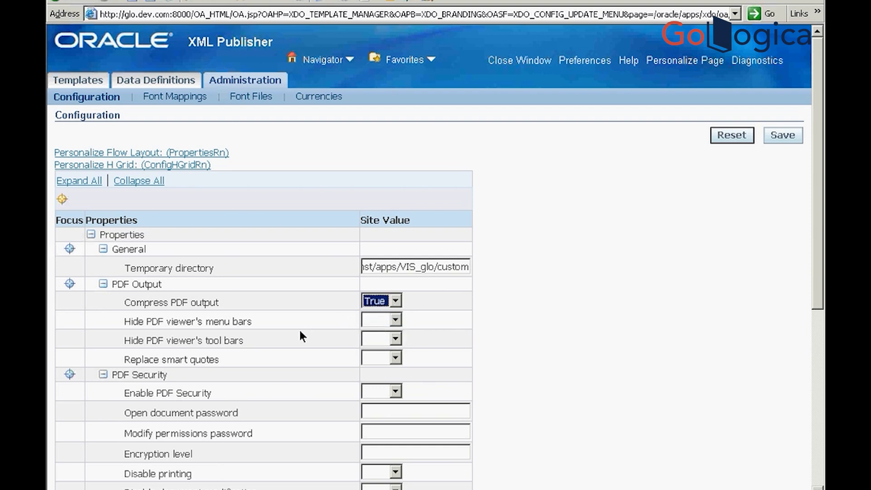
{"action": "left_click", "coordinate": [544, 360]}
{"action": "scroll", "coordinate": [543, 361], "scroll_direction": "down", "scroll_amount": 5}
{"action": "scroll", "coordinate": [544, 361], "scroll_direction": "down", "scroll_amount": 3}
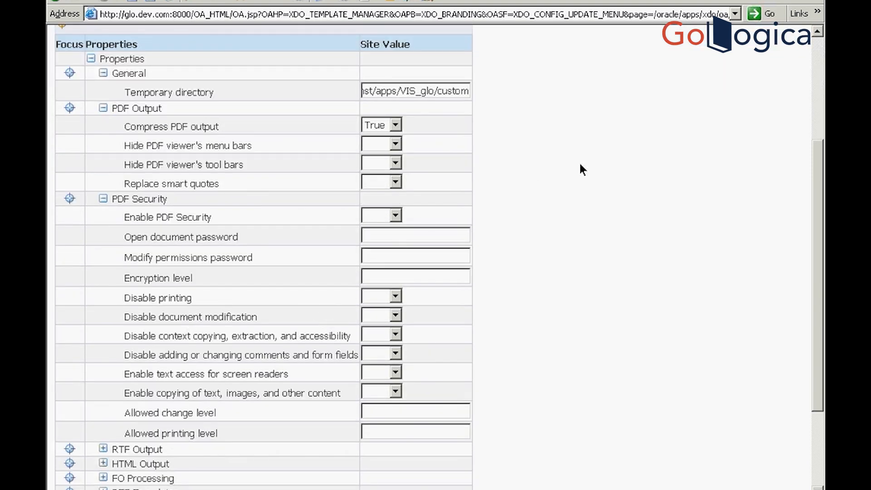
{"action": "scroll", "coordinate": [743, 173], "scroll_direction": "down", "scroll_amount": 6}
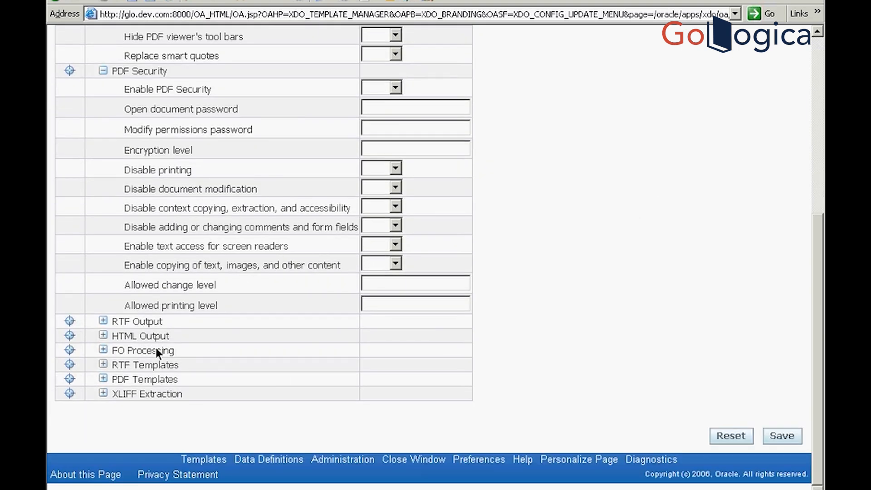
{"action": "left_click", "coordinate": [104, 320]}
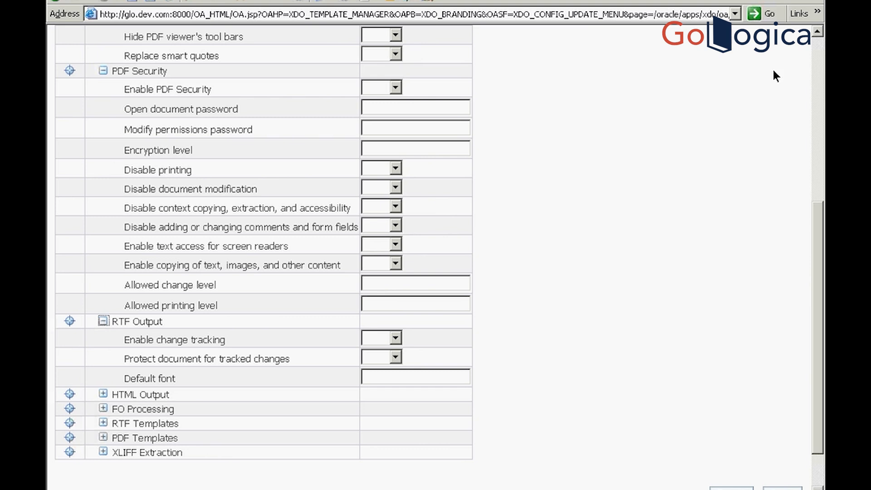
{"action": "left_click", "coordinate": [816, 78]}
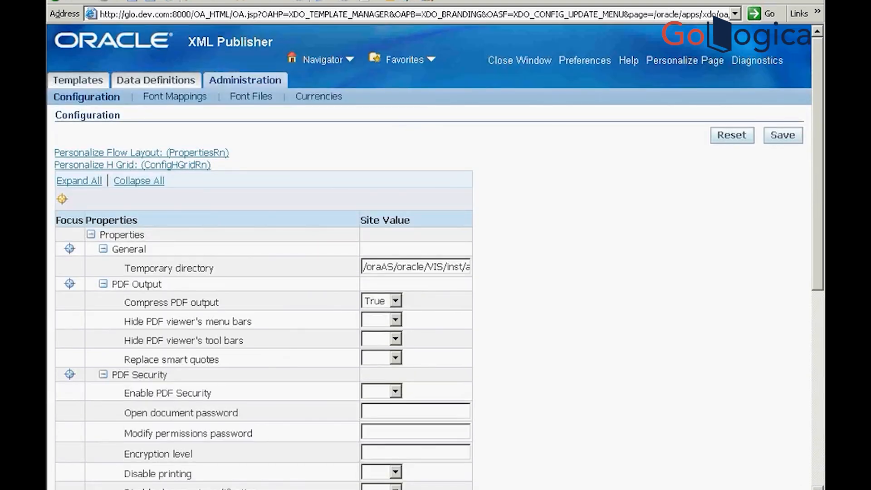
{"action": "key", "text": "alt+Tab"}
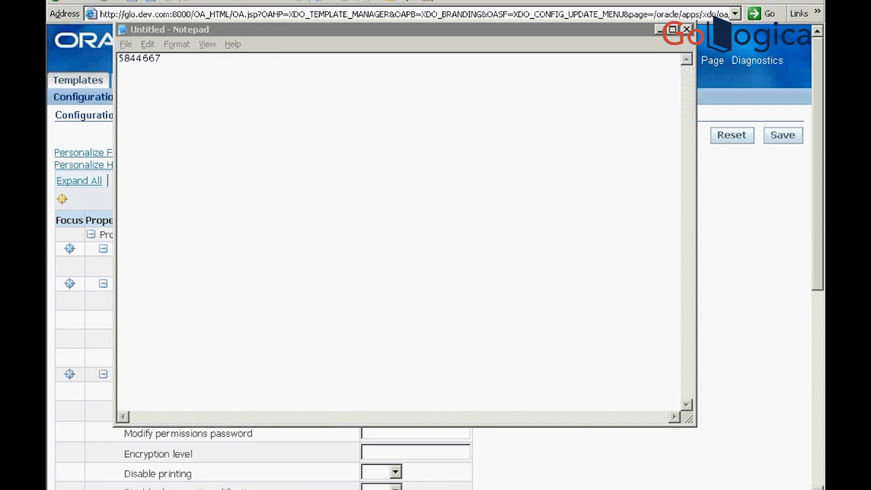
- Copy the fnd_global.conc_request_id argument from burst_fun's bursting_prc call on line 43 and open a blank SQL editor
{"action": "key", "text": "alt+Tab"}
{"action": "left_click", "coordinate": [265, 354]}
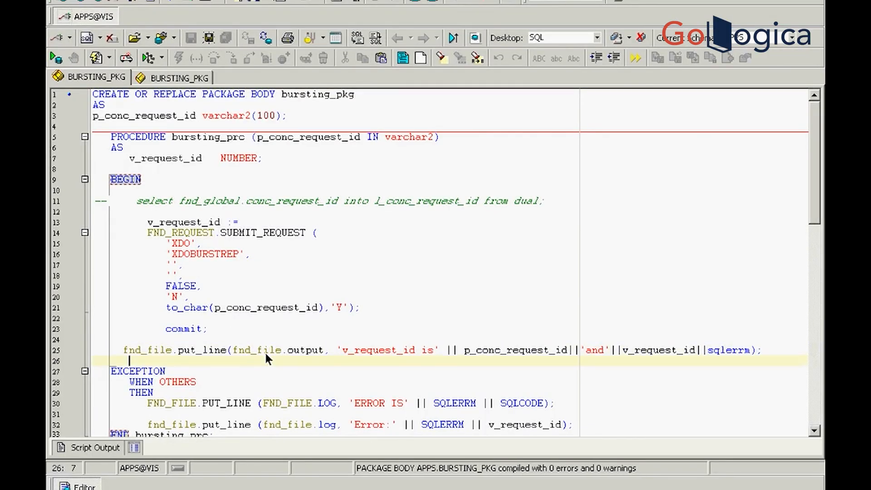
{"action": "key", "text": "ctrl+End"}
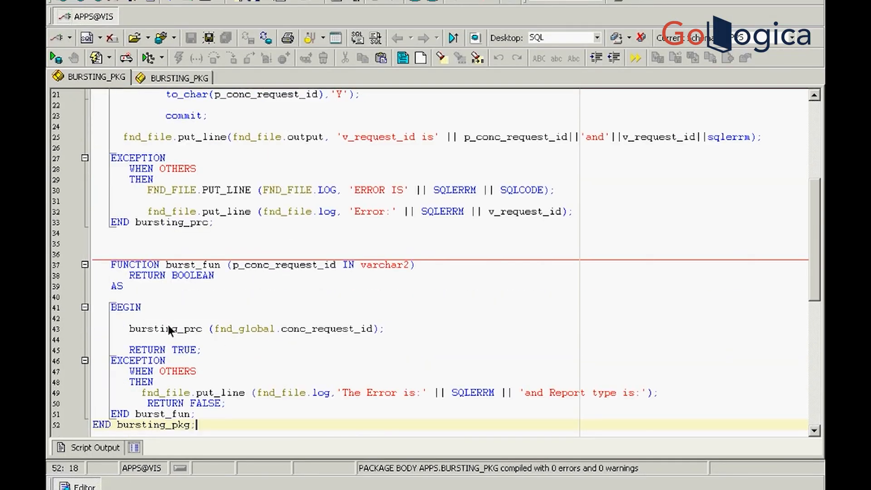
{"action": "left_click", "coordinate": [217, 330]}
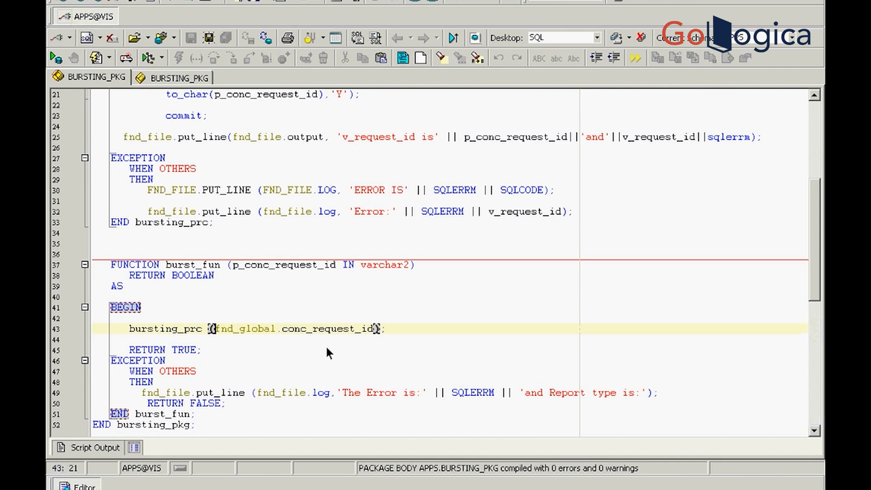
{"action": "key", "text": "shift+Right"}
{"action": "key", "text": "shift+Right"}
{"action": "key", "text": "shift+Right"}
{"action": "key", "text": "shift+Right"}
{"action": "key", "text": "shift+Right"}
{"action": "key", "text": "shift+Right"}
{"action": "key", "text": "shift+Right"}
{"action": "key", "text": "shift+Right"}
{"action": "key", "text": "shift+Right"}
{"action": "key", "text": "shift+Right"}
{"action": "key", "text": "shift+Right"}
{"action": "key", "text": "shift+Right"}
{"action": "key", "text": "shift+Right"}
{"action": "key", "text": "shift+Right"}
{"action": "key", "text": "shift+Right"}
{"action": "key", "text": "shift+Right"}
{"action": "key", "text": "shift+Right"}
{"action": "key", "text": "shift+Right"}
{"action": "key", "text": "shift+Right"}
{"action": "key", "text": "shift+Right"}
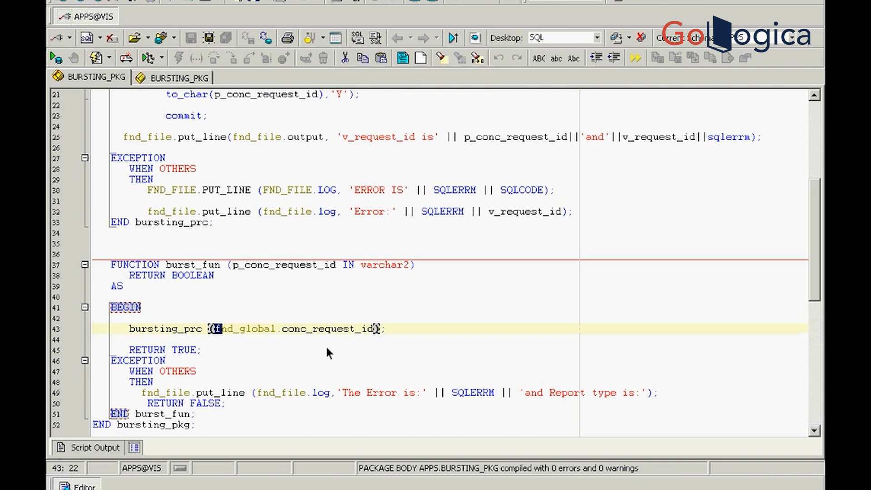
{"action": "key", "text": "shift+Right"}
{"action": "key", "text": "shift+Right"}
{"action": "key", "text": "shift+Right"}
{"action": "key", "text": "shift+Right"}
{"action": "key", "text": "shift+Right"}
{"action": "key", "text": "shift+Right"}
{"action": "key", "text": "shift+Right"}
{"action": "key", "text": "ctrl+c"}
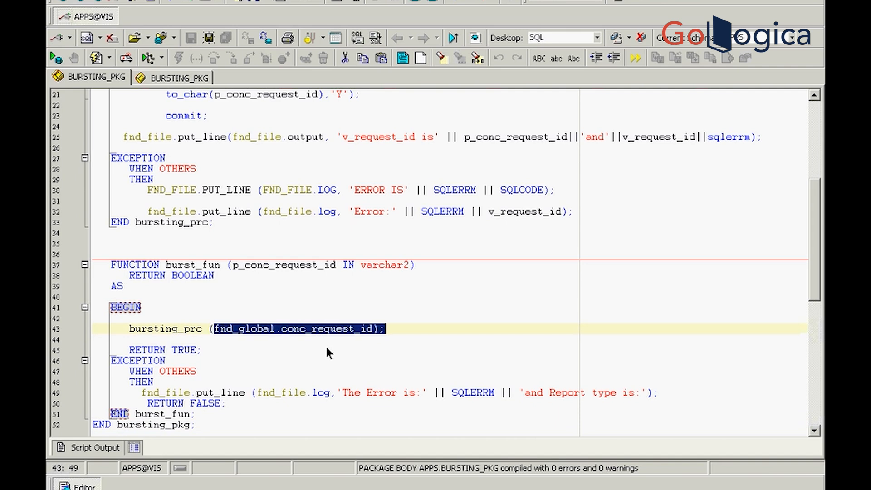
{"action": "double_click", "coordinate": [375, 330]}
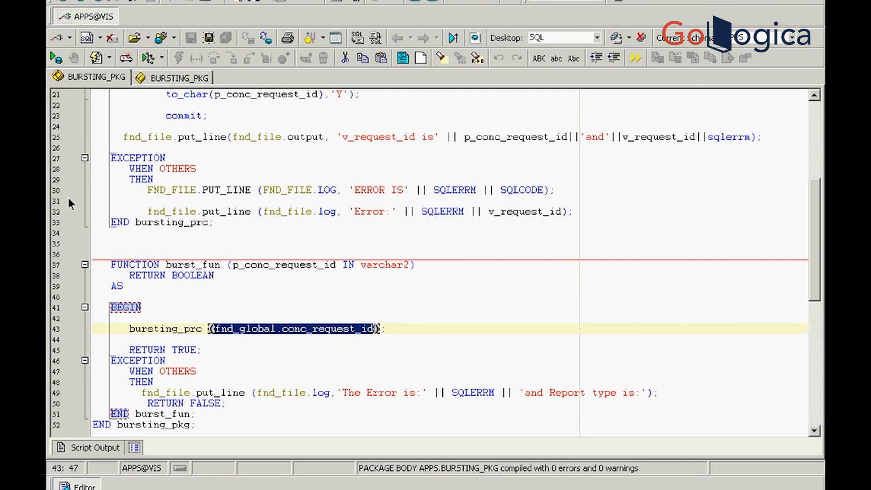
{"action": "left_click", "coordinate": [87, 37]}
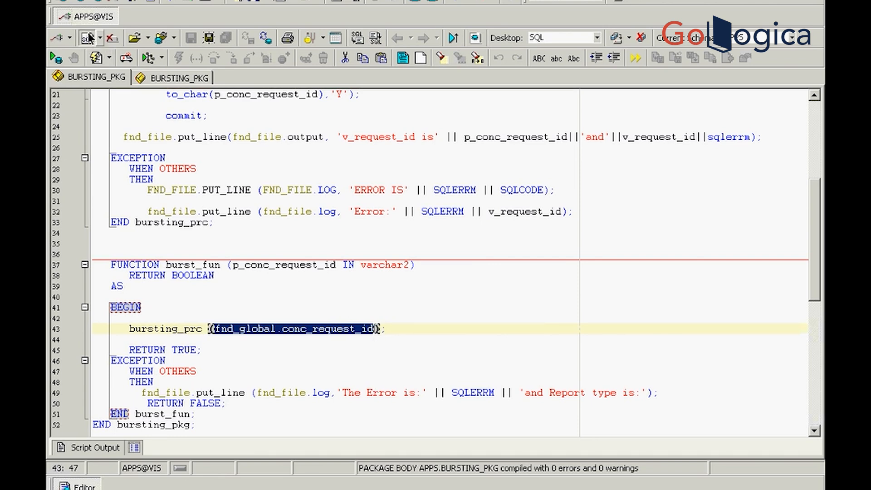
- Write and run 'select fnd_global.conc_request_id from dual' in the new SQL editor
{"action": "type", "text": "s"}
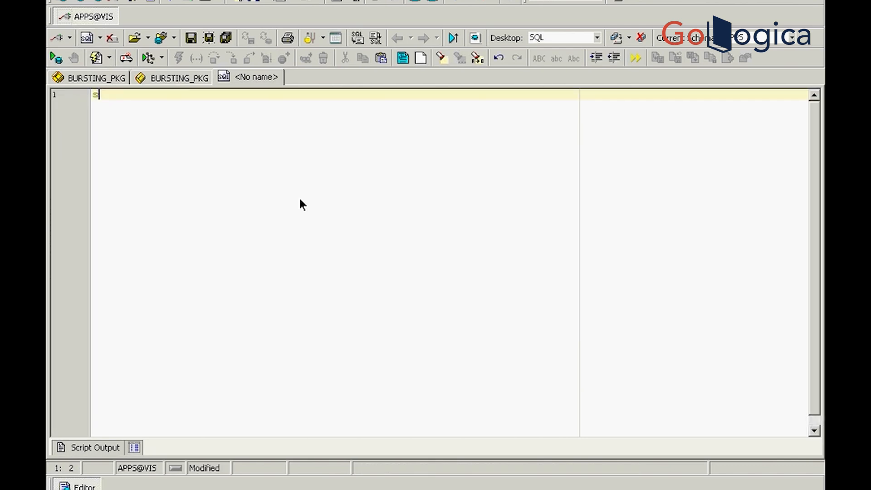
{"action": "type", "text": "elect"}
{"action": "key", "text": "ctrl+v"}
{"action": "type", "text": "from dual"}
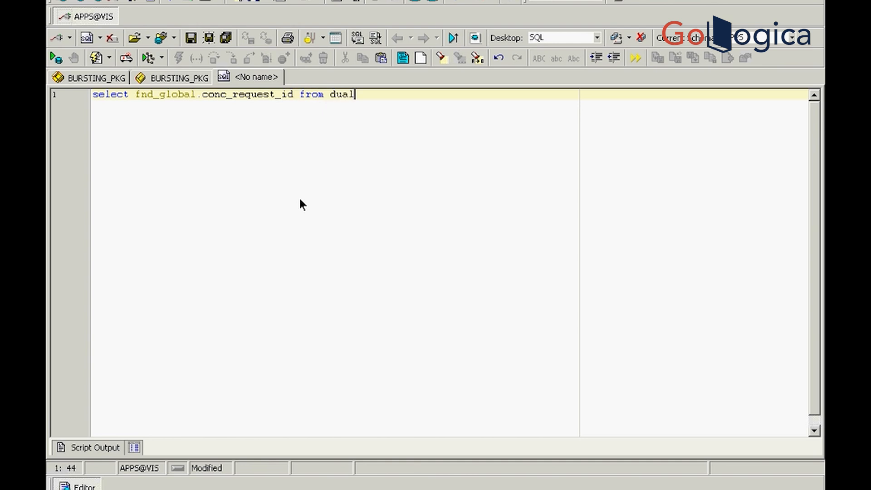
{"action": "key", "text": "F9"}
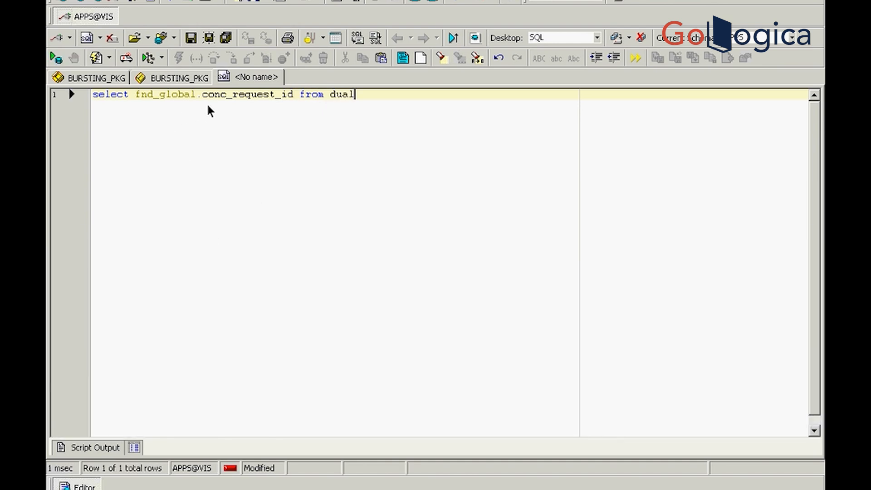
{"action": "key", "text": "F9"}
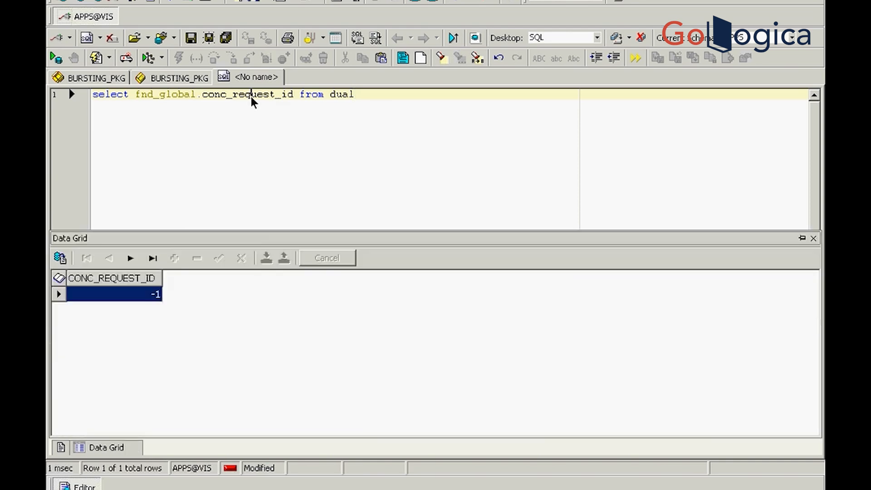
{"action": "left_click", "coordinate": [251, 96]}
{"action": "mouse_move", "coordinate": [111, 451]}
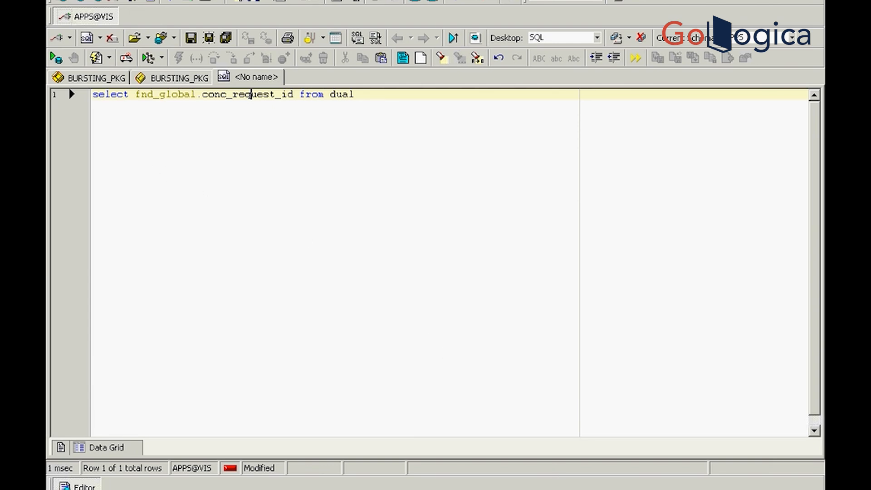
- Check the Requests window, then read the query's -1 result and select the fnd_global.conc_request_id expression
{"action": "left_click", "coordinate": [463, 489]}
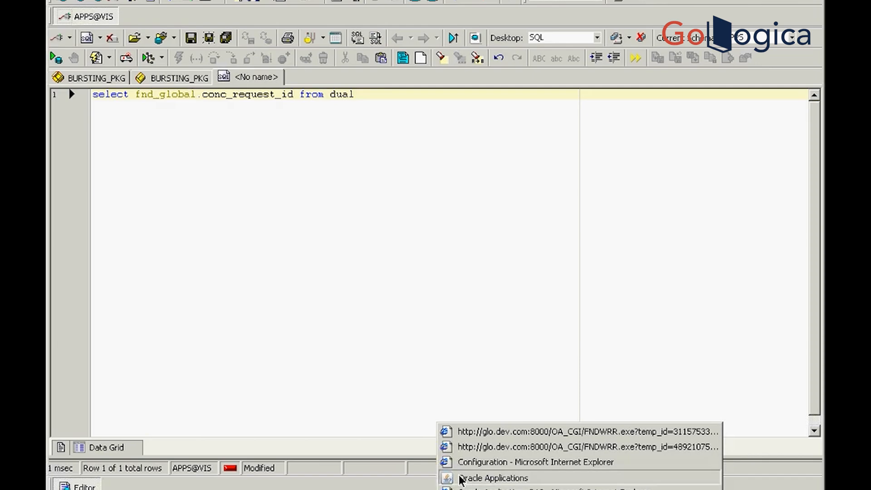
{"action": "left_click", "coordinate": [493, 478]}
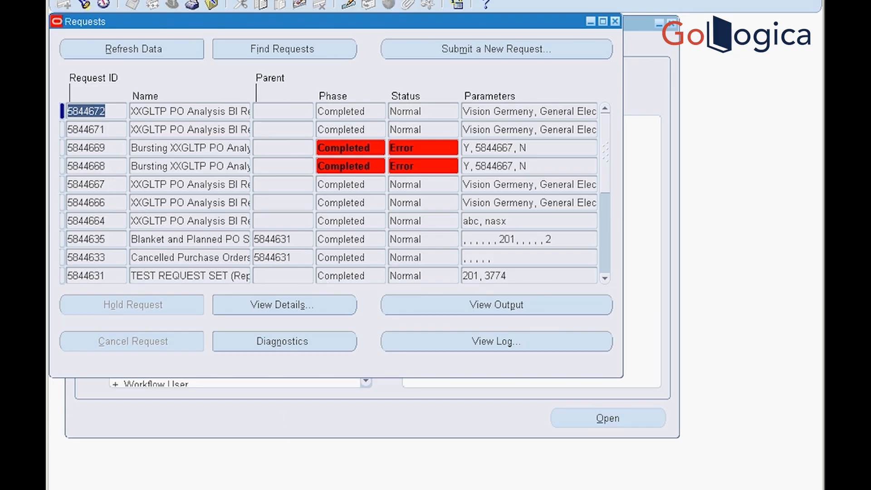
{"action": "left_click", "coordinate": [237, 489]}
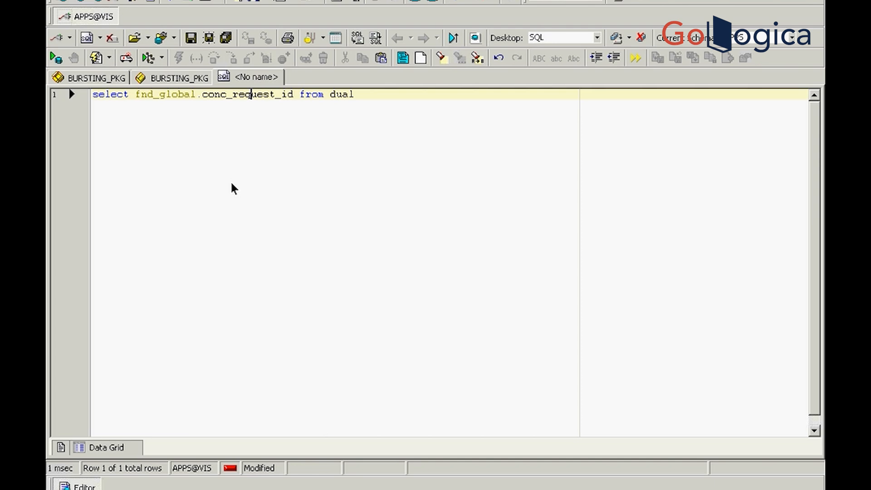
{"action": "left_click", "coordinate": [121, 448]}
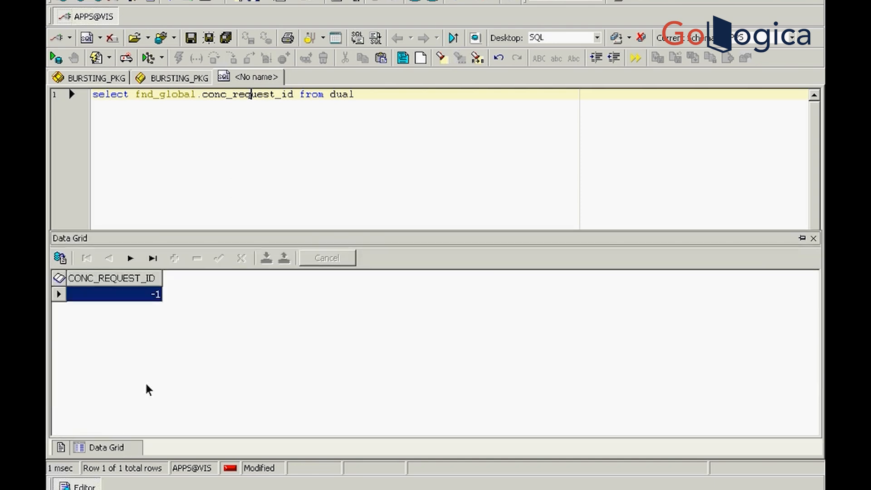
{"action": "left_click", "coordinate": [209, 187]}
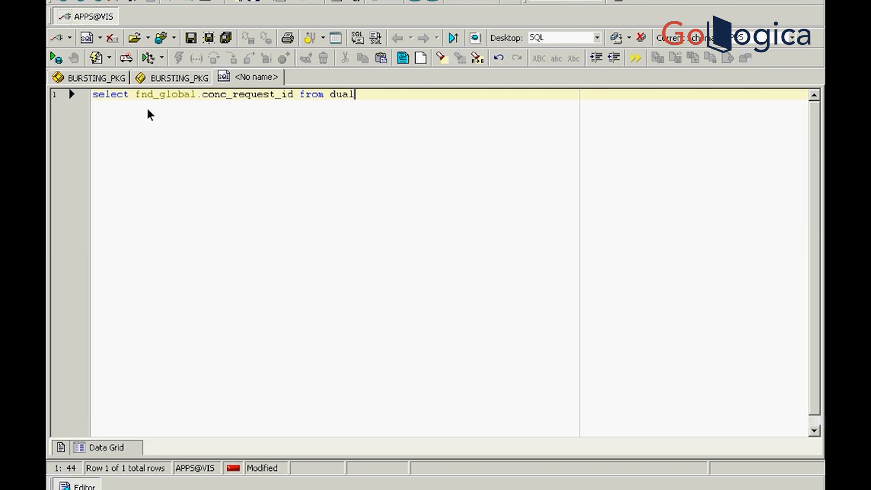
{"action": "left_click_drag", "start_coordinate": [136, 97], "coordinate": [300, 96]}
{"action": "key", "text": "ctrl+c"}
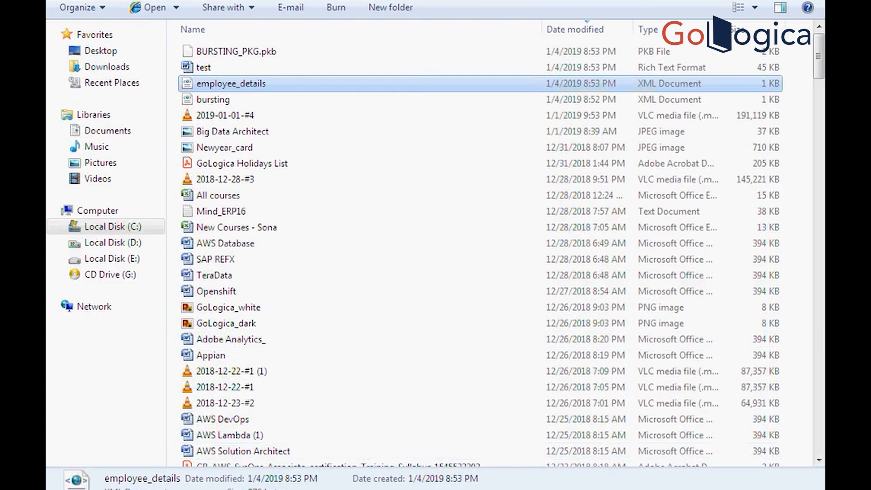
{"action": "left_click", "coordinate": [254, 489]}
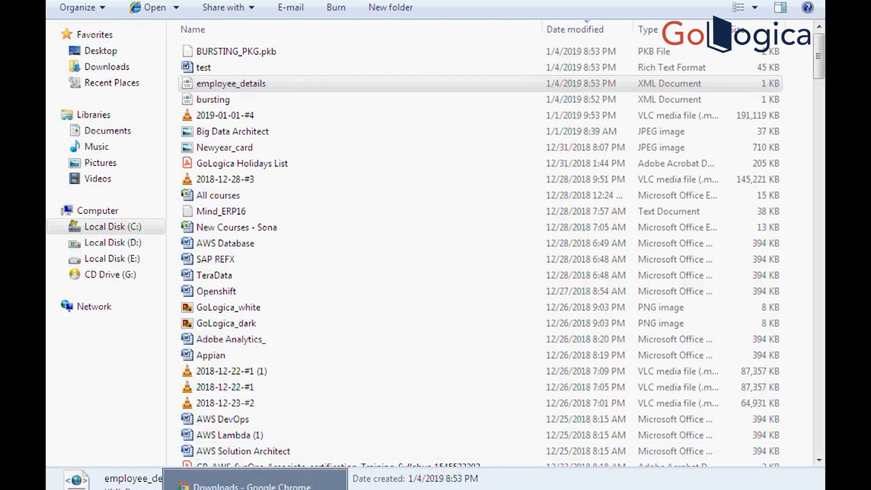
- Search Google for fnd_global.conc_request_id
{"action": "left_click", "coordinate": [254, 486]}
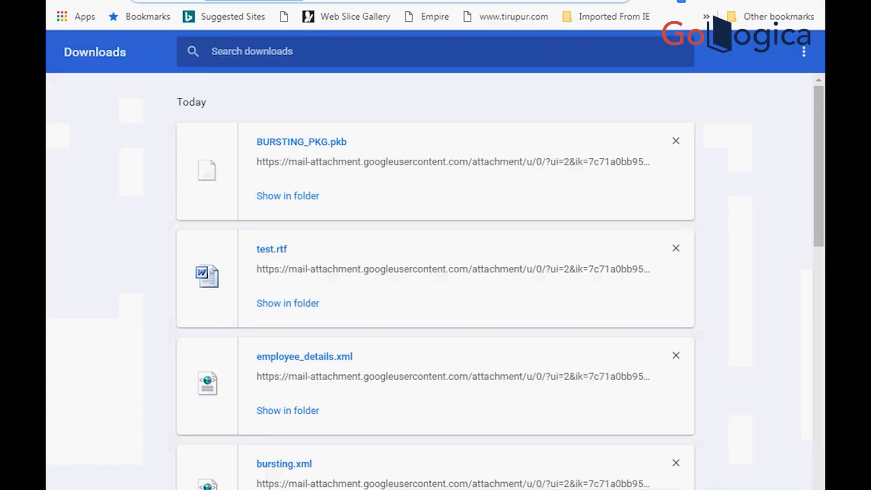
{"action": "key", "text": "ctrl+v"}
{"action": "key", "text": "Return"}
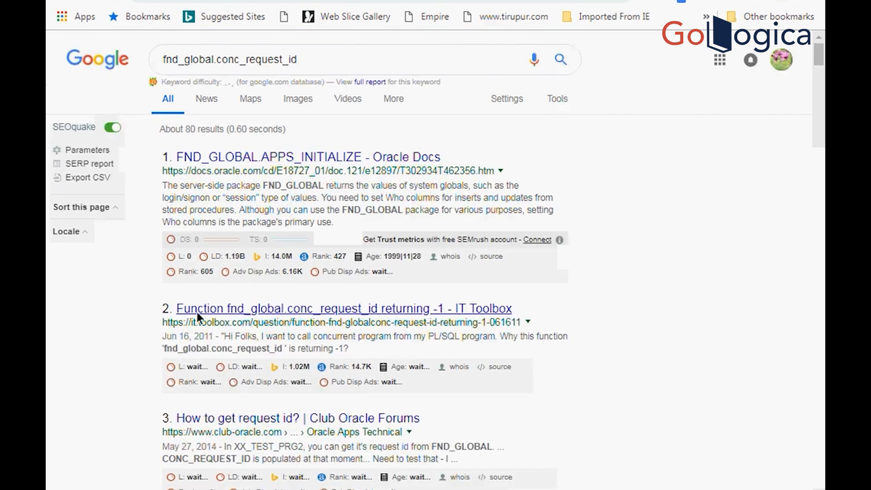
- Open the Club Oracle result 'How to get request id?' in a new tab
{"action": "right_click", "coordinate": [322, 314]}
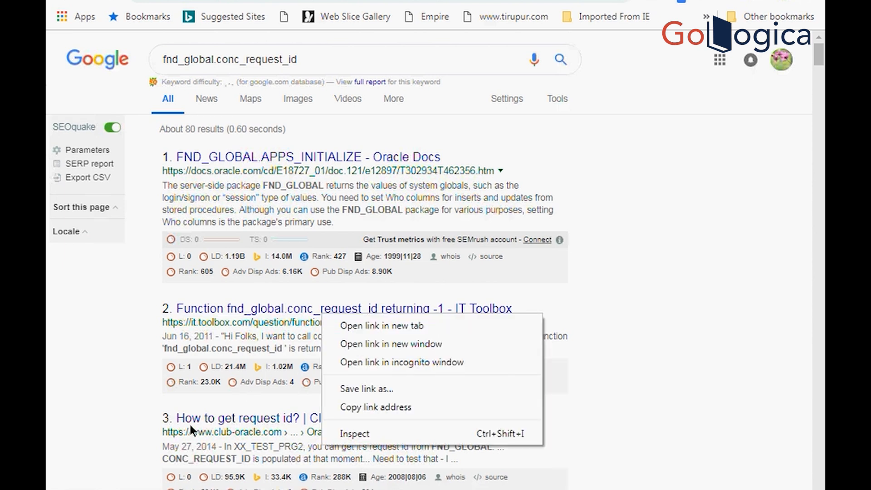
{"action": "left_click", "coordinate": [131, 374]}
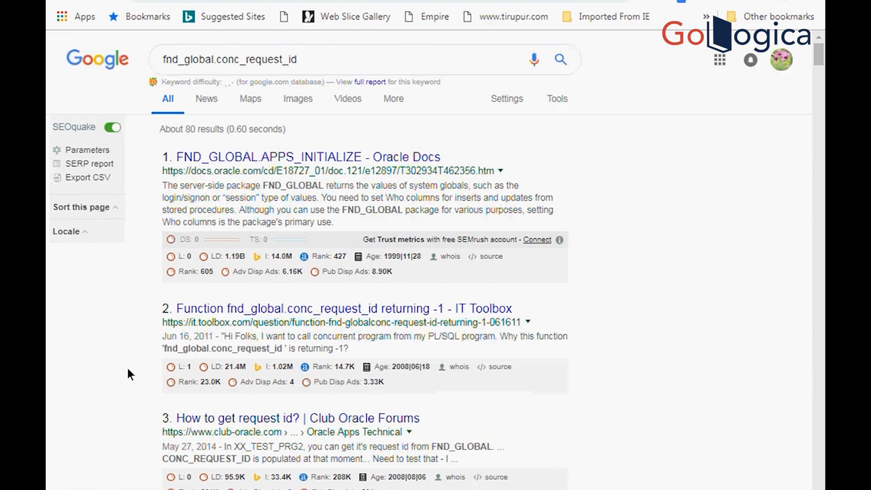
{"action": "right_click", "coordinate": [284, 416]}
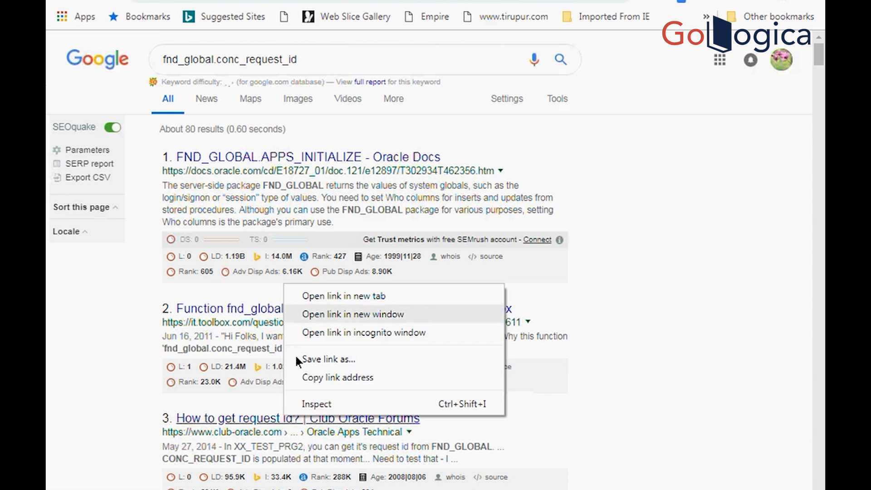
{"action": "left_click", "coordinate": [314, 297]}
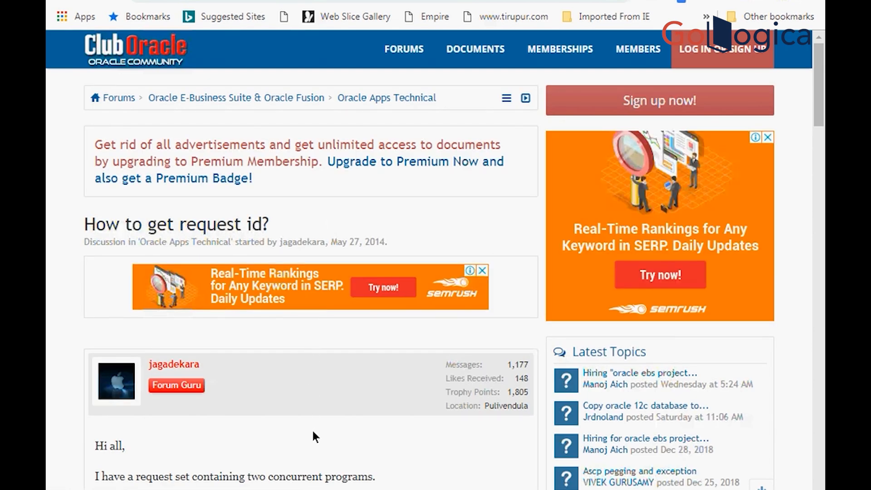
- Read the question post, highlighting XX_TEST_REQ_SET, XX_TEST_PRG1 and the V_request_id variable
{"action": "scroll", "coordinate": [310, 454], "scroll_direction": "down", "scroll_amount": 2}
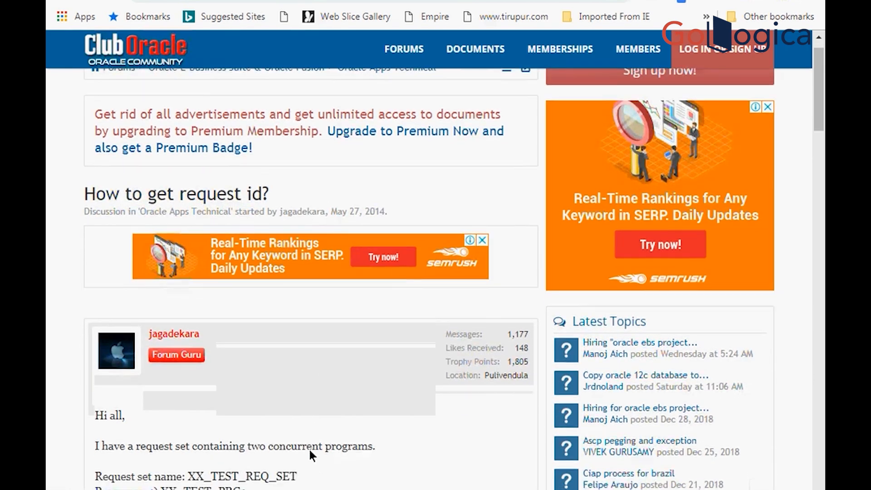
{"action": "scroll", "coordinate": [309, 448], "scroll_direction": "down", "scroll_amount": 5}
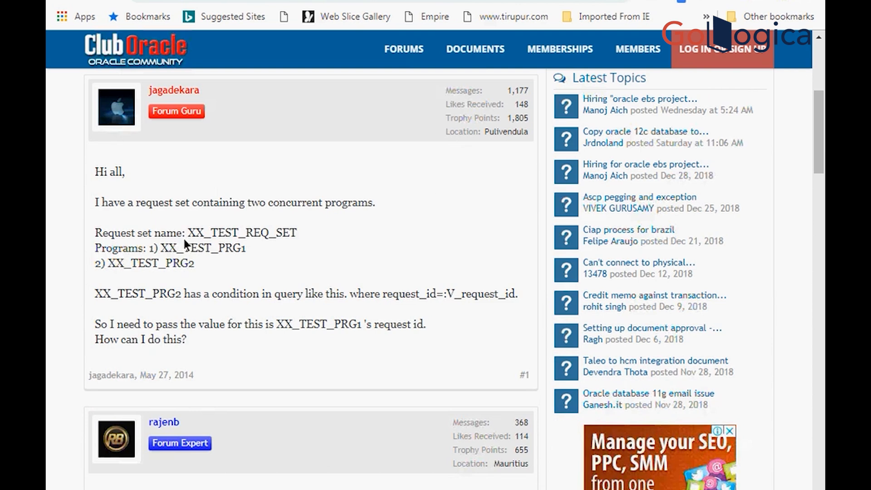
{"action": "double_click", "coordinate": [217, 230]}
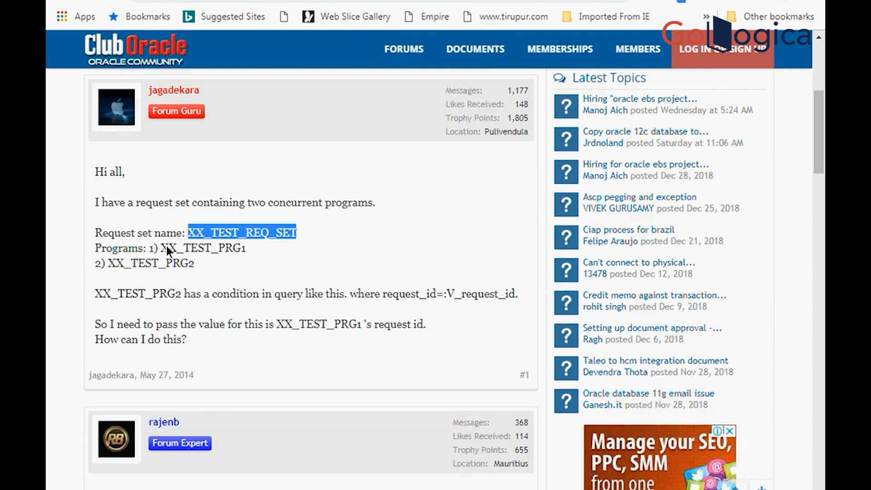
{"action": "double_click", "coordinate": [186, 249]}
{"action": "left_click", "coordinate": [150, 264]}
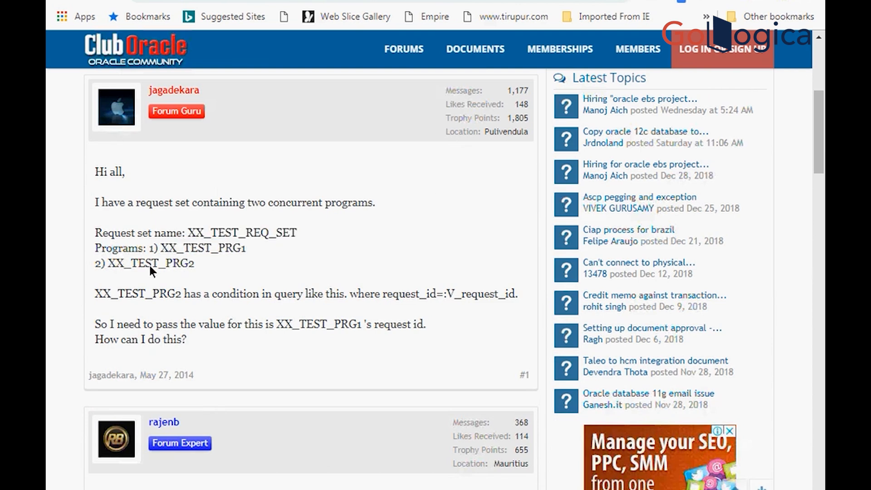
{"action": "scroll", "coordinate": [149, 263], "scroll_direction": "down", "scroll_amount": 1}
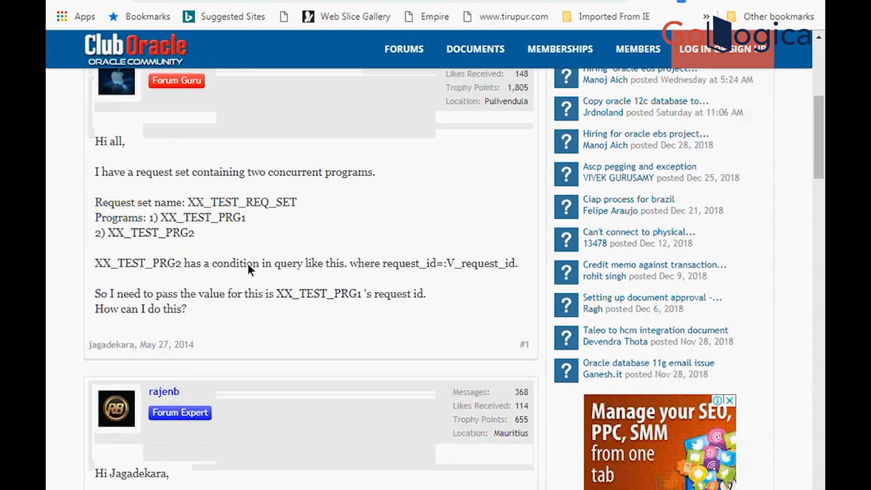
{"action": "double_click", "coordinate": [460, 269]}
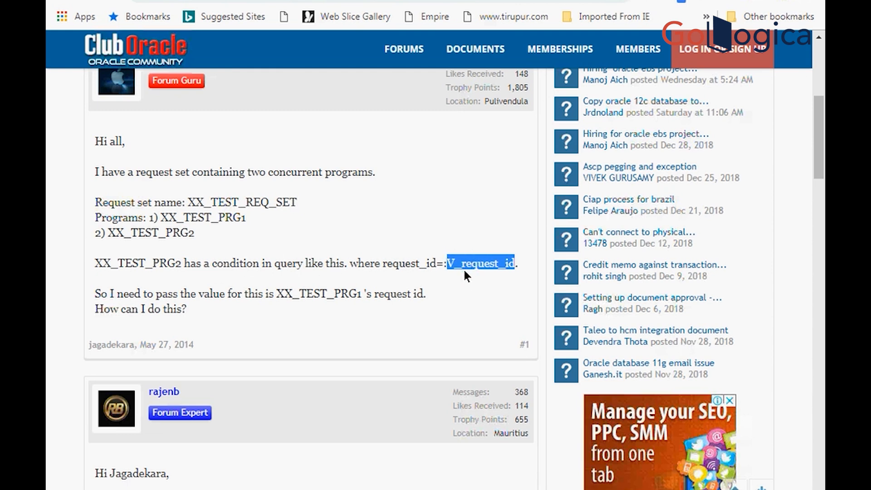
- Scroll down to the expert's reply using FND_GLOBAL.CONC_REQUEST_ID with sample SQL
{"action": "scroll", "coordinate": [330, 313], "scroll_direction": "down", "scroll_amount": 1}
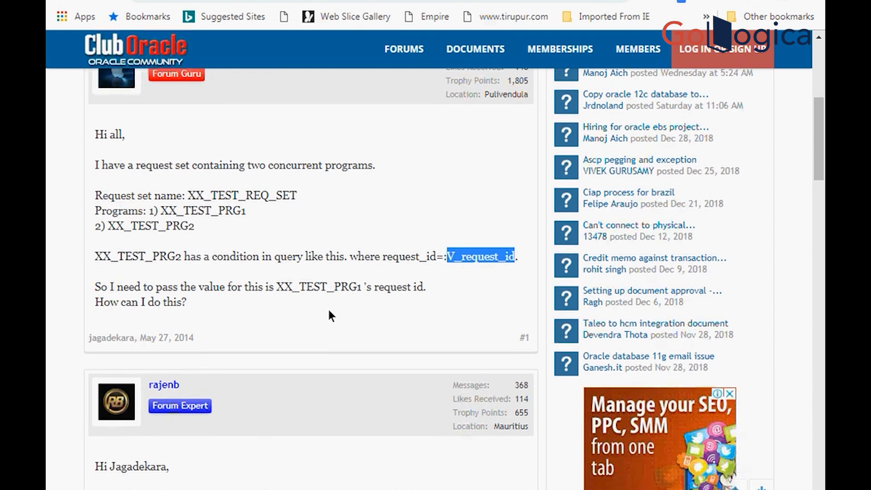
{"action": "scroll", "coordinate": [329, 311], "scroll_direction": "down", "scroll_amount": 4}
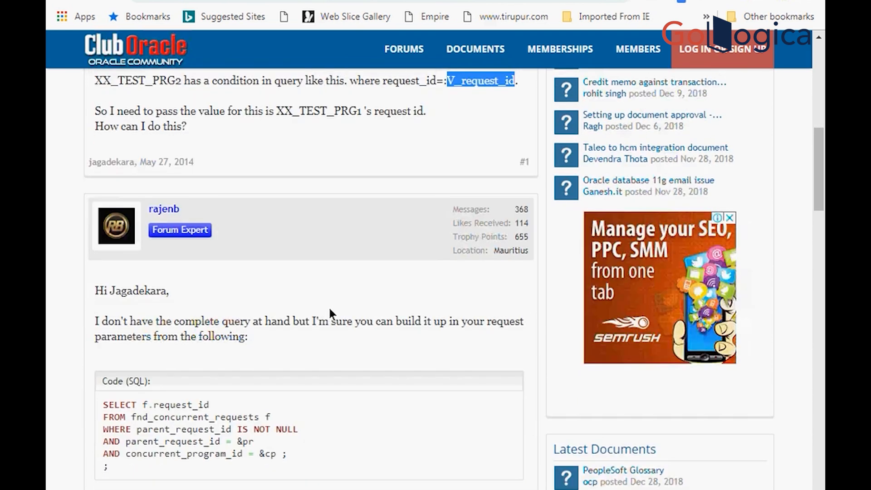
{"action": "scroll", "coordinate": [330, 314], "scroll_direction": "down", "scroll_amount": 1}
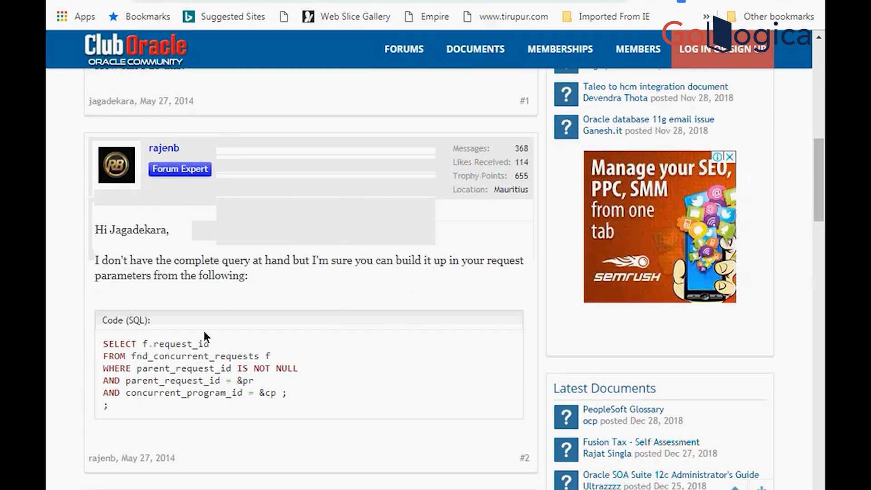
{"action": "scroll", "coordinate": [202, 333], "scroll_direction": "down", "scroll_amount": 1}
{"action": "scroll", "coordinate": [133, 302], "scroll_direction": "down", "scroll_amount": 1}
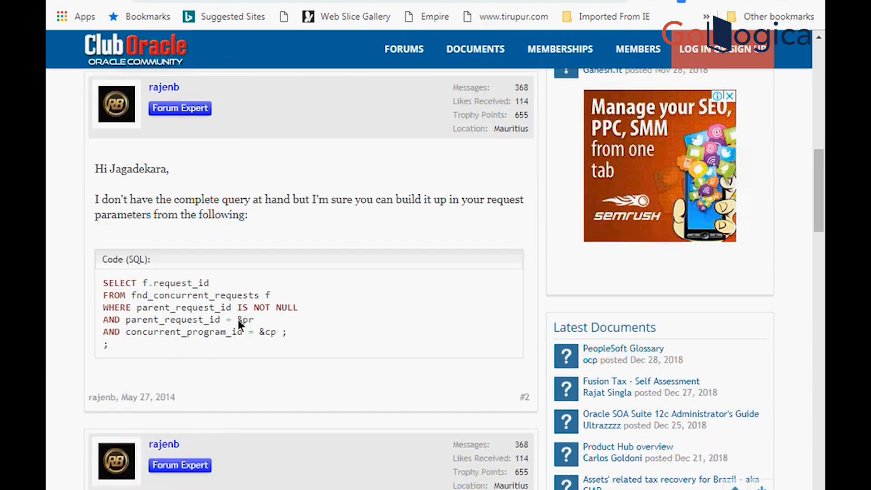
{"action": "scroll", "coordinate": [221, 334], "scroll_direction": "down", "scroll_amount": 5}
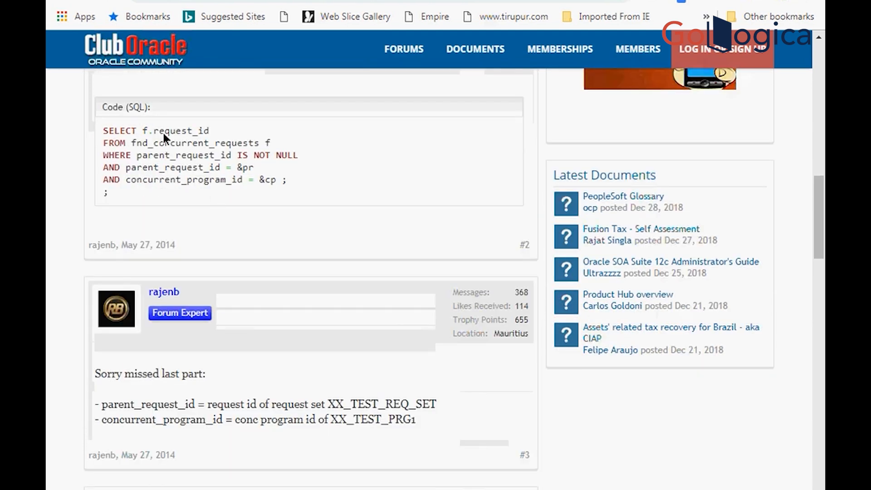
{"action": "scroll", "coordinate": [145, 235], "scroll_direction": "down", "scroll_amount": 2}
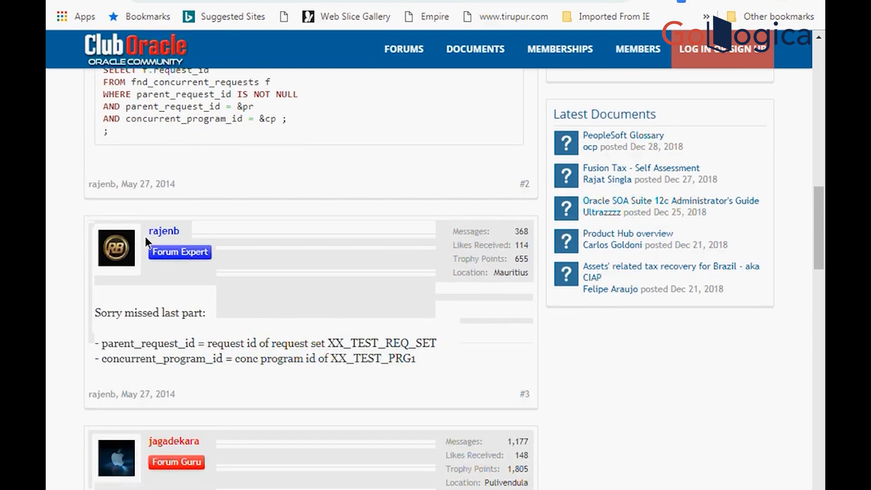
{"action": "scroll", "coordinate": [137, 361], "scroll_direction": "down", "scroll_amount": 5}
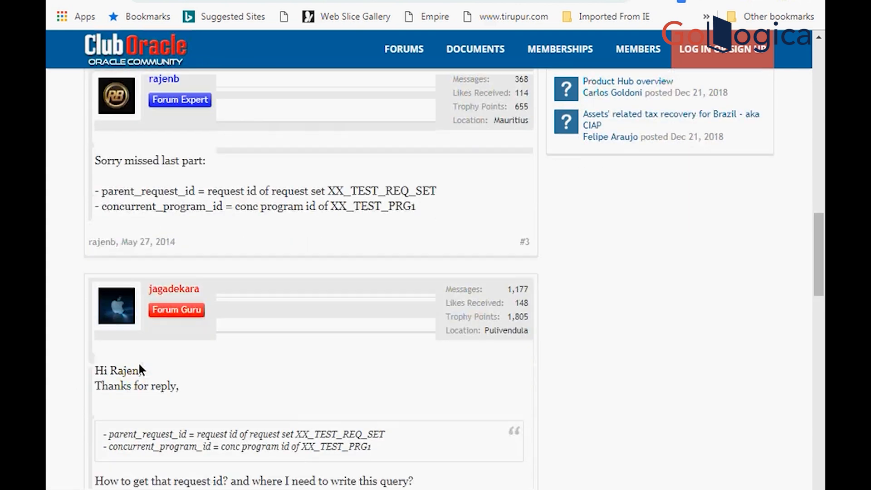
{"action": "scroll", "coordinate": [98, 154], "scroll_direction": "down", "scroll_amount": 7}
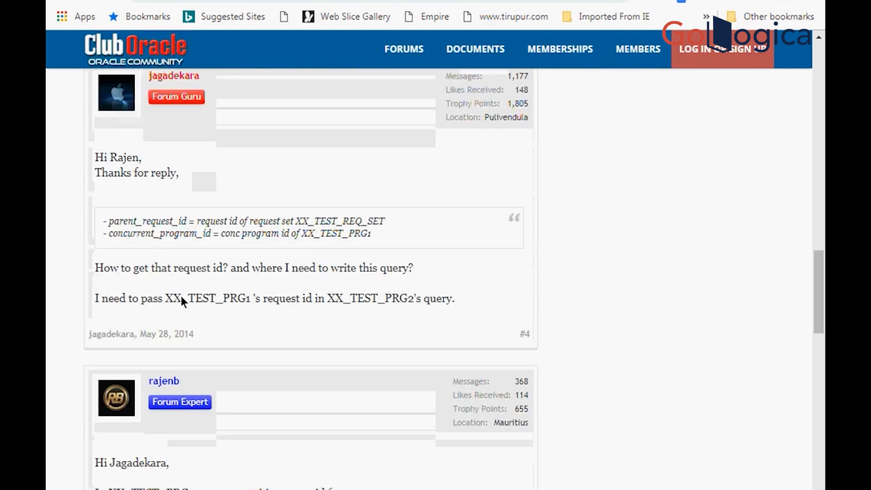
{"action": "scroll", "coordinate": [182, 296], "scroll_direction": "down", "scroll_amount": 7}
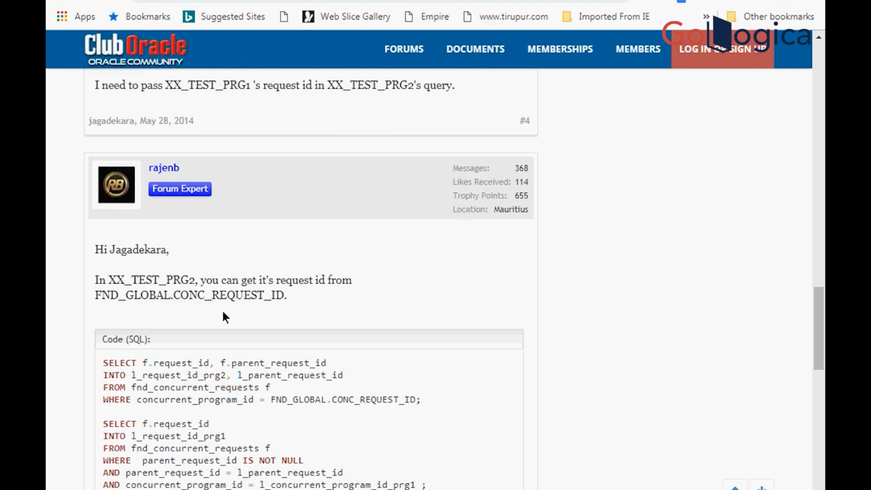
- Copy the reply's first query selecting request_id and parent_request_id via FND_GLOBAL.CONC_REQUEST_ID
{"action": "scroll", "coordinate": [224, 315], "scroll_direction": "down", "scroll_amount": 1}
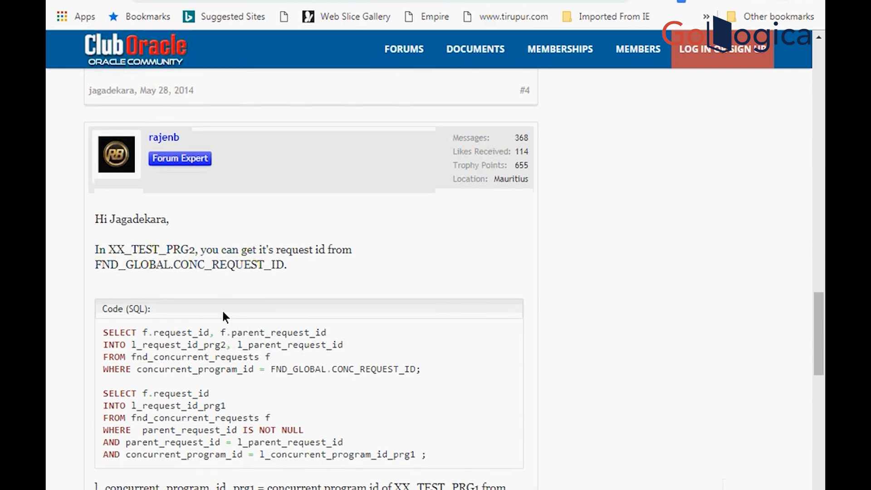
{"action": "scroll", "coordinate": [223, 315], "scroll_direction": "down", "scroll_amount": 1}
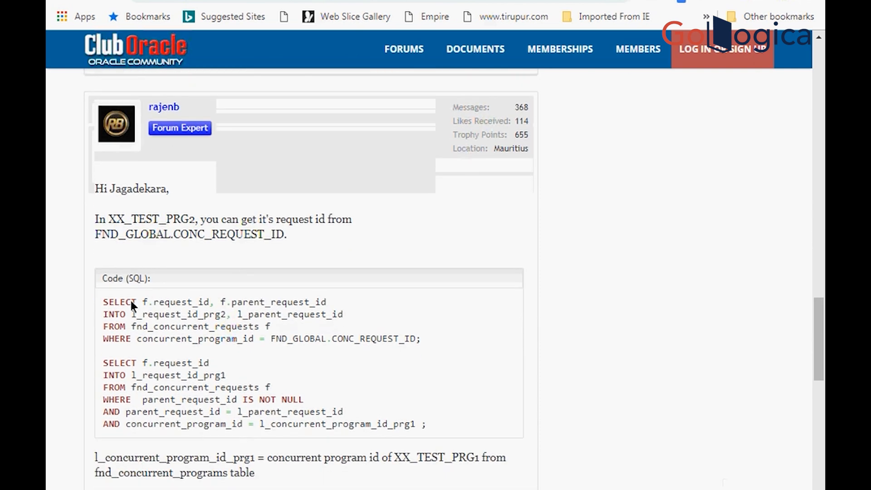
{"action": "left_click_drag", "start_coordinate": [102, 303], "coordinate": [404, 335]}
{"action": "key", "text": "ctrl+c"}
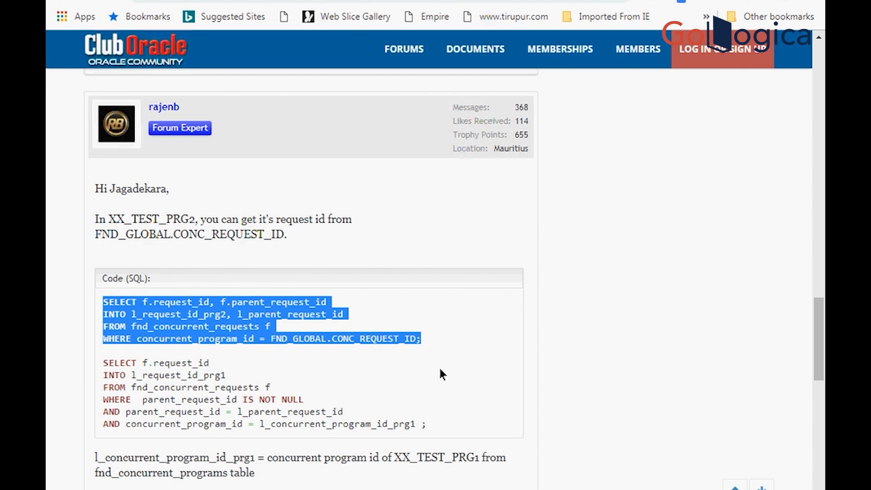
{"action": "scroll", "coordinate": [440, 369], "scroll_direction": "down", "scroll_amount": 3}
{"action": "scroll", "coordinate": [441, 370], "scroll_direction": "down", "scroll_amount": 2}
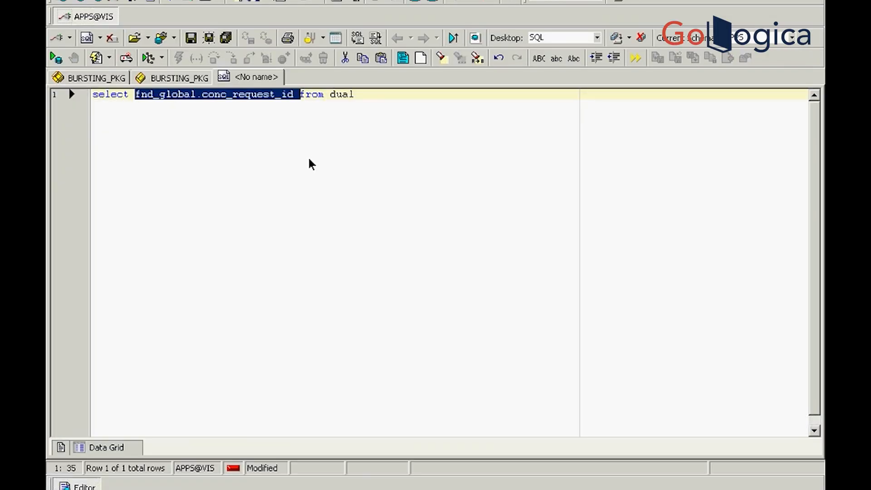
- Paste the fnd_concurrent_requests query on line 3, comment out its INTO line, and run it (no rows)
{"action": "left_click", "coordinate": [417, 130]}
{"action": "key", "text": "Return"}
{"action": "key", "text": "Return"}
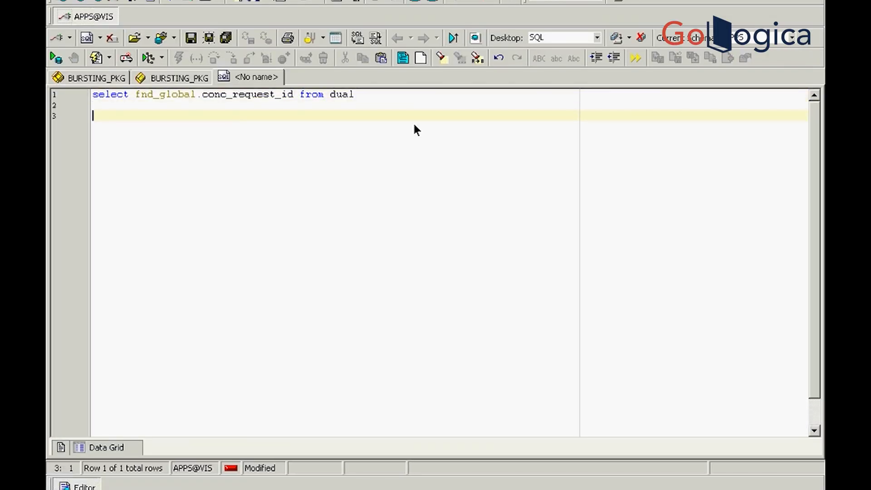
{"action": "key", "text": "ctrl+v"}
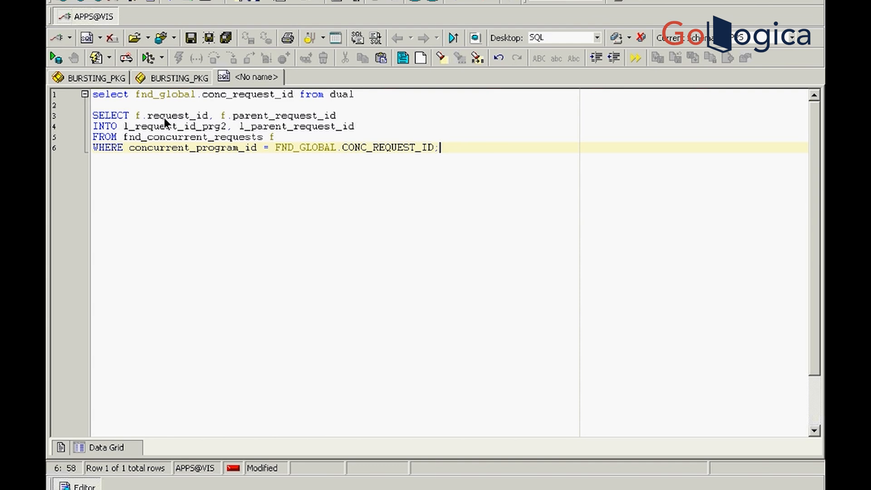
{"action": "left_click", "coordinate": [95, 128]}
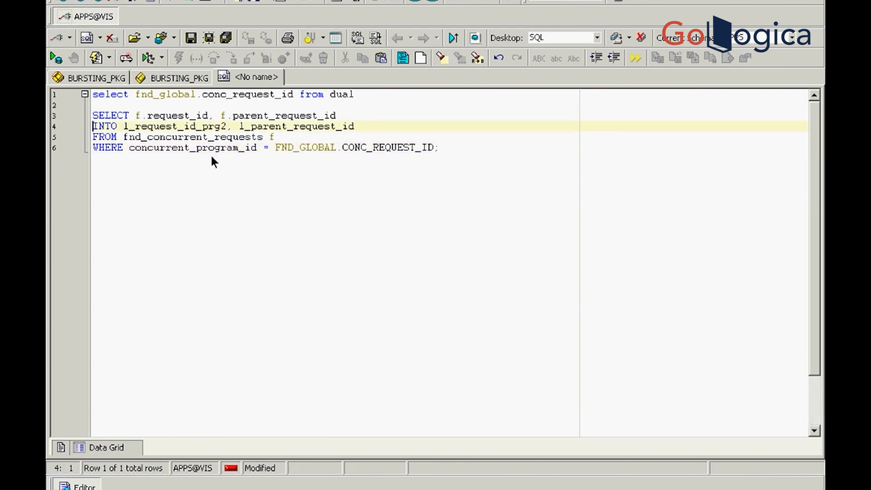
{"action": "type", "text": "--"}
{"action": "key", "text": "F9"}
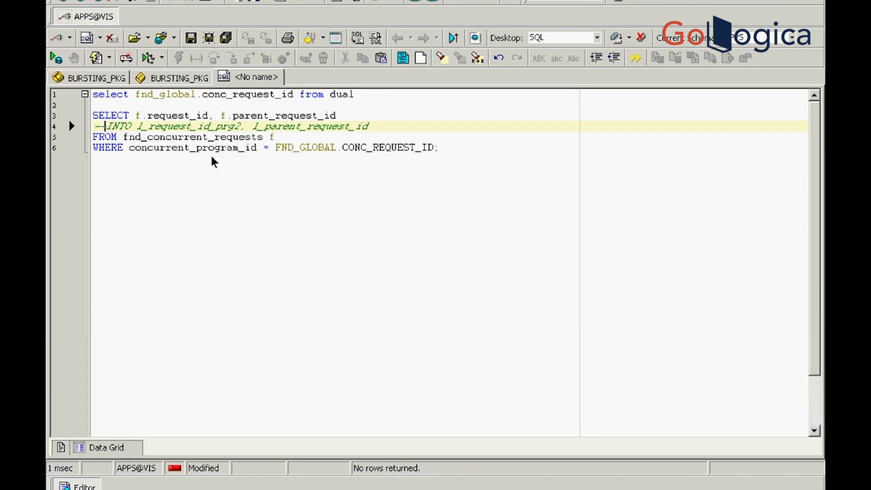
{"action": "left_click", "coordinate": [173, 78]}
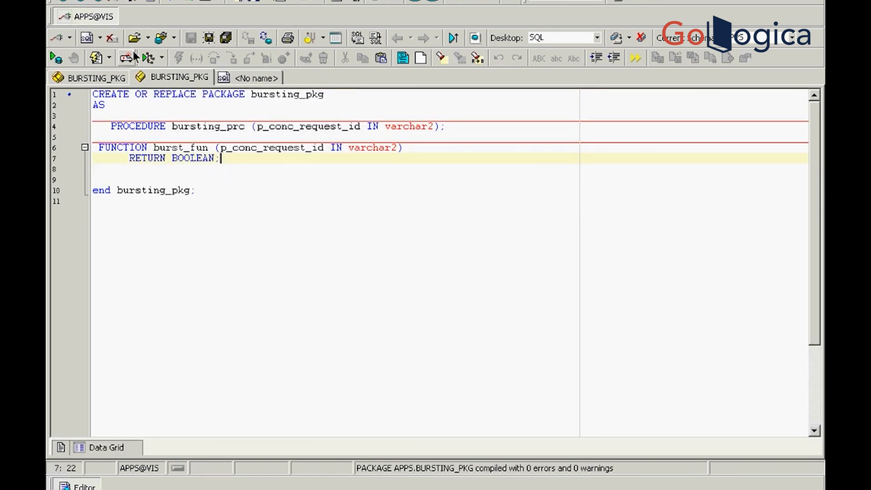
{"action": "left_click", "coordinate": [113, 77]}
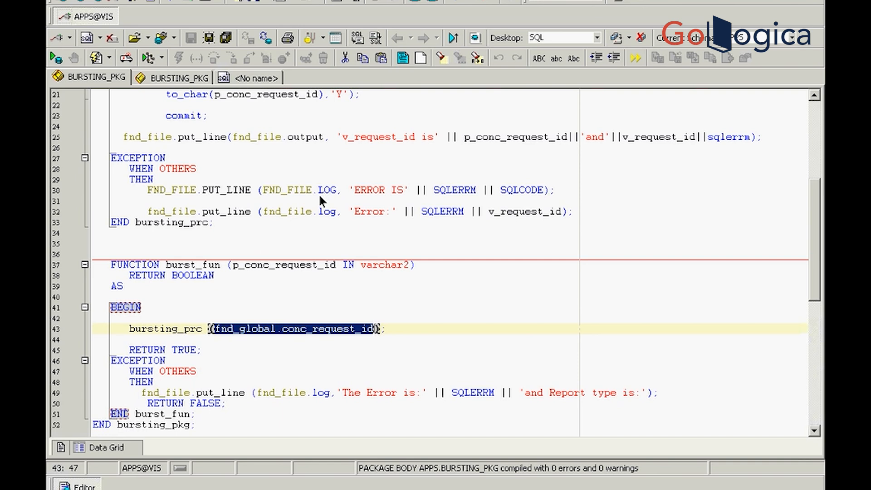
{"action": "left_click", "coordinate": [263, 334]}
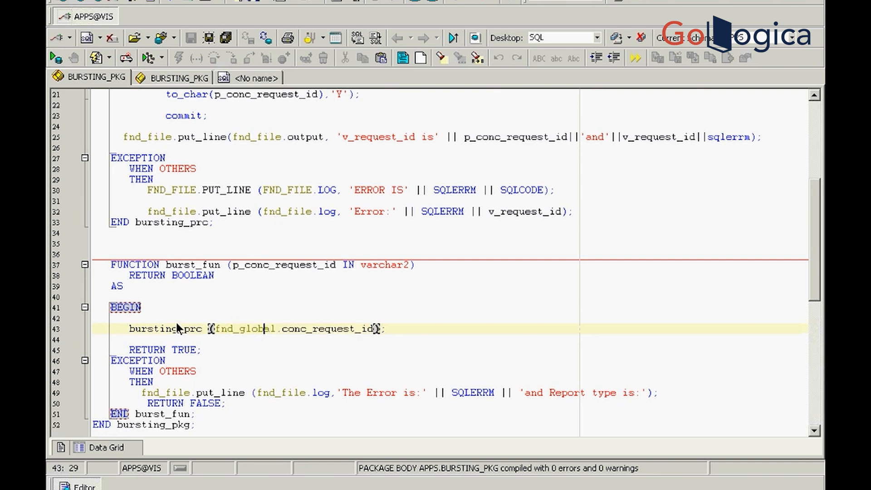
{"action": "double_click", "coordinate": [174, 335]}
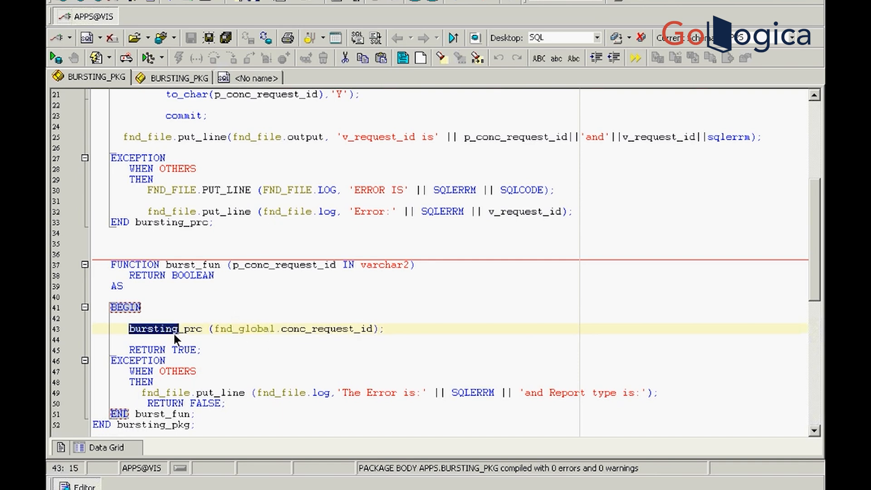
{"action": "left_click", "coordinate": [208, 346]}
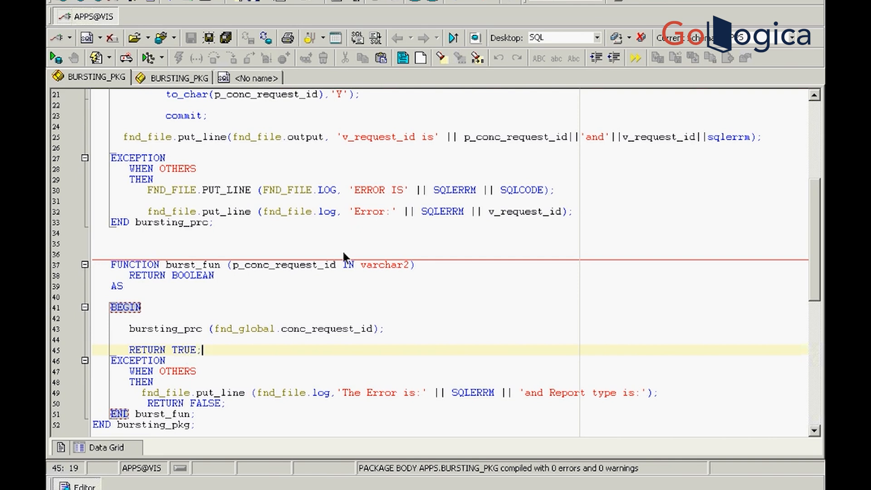
{"action": "left_click", "coordinate": [812, 121]}
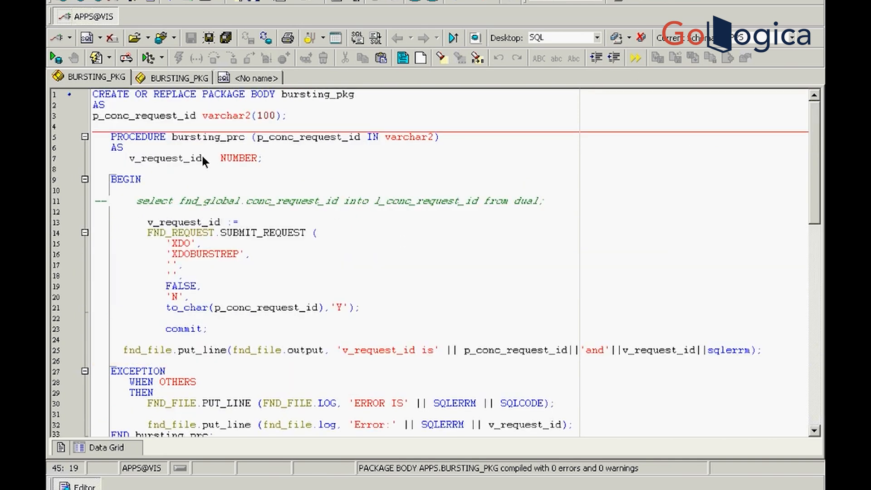
{"action": "left_click", "coordinate": [197, 137]}
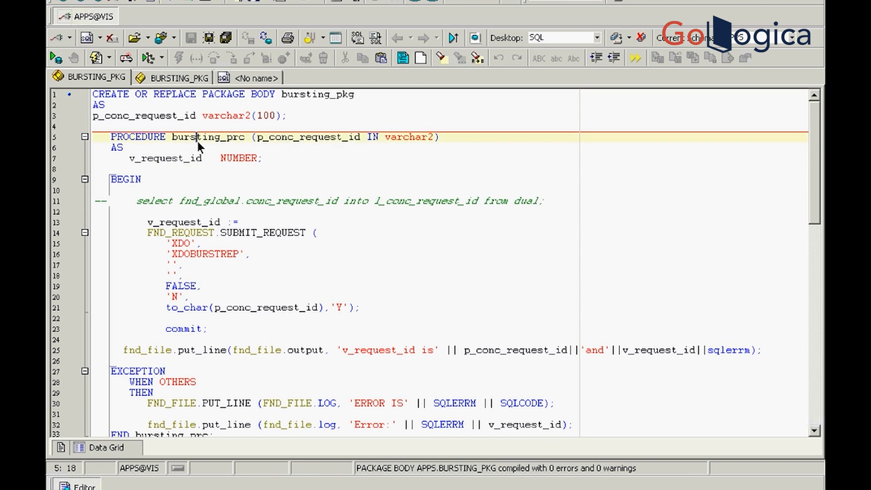
{"action": "left_click", "coordinate": [302, 146]}
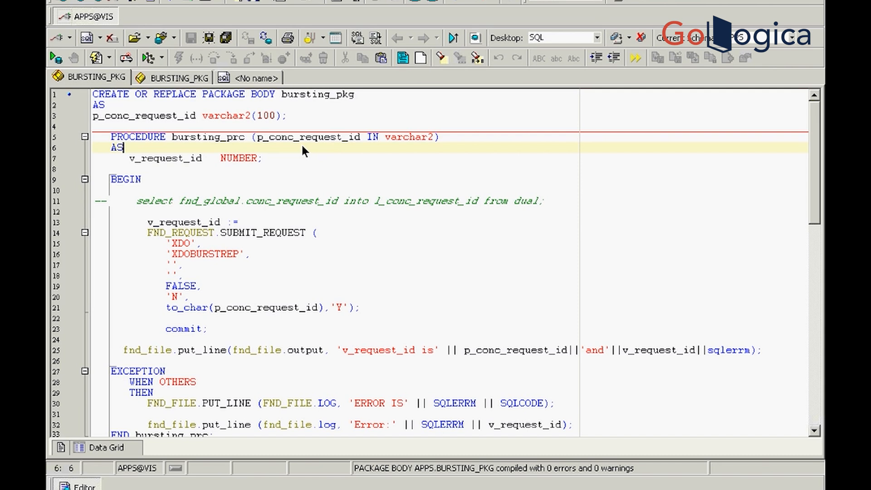
{"action": "left_click", "coordinate": [264, 248]}
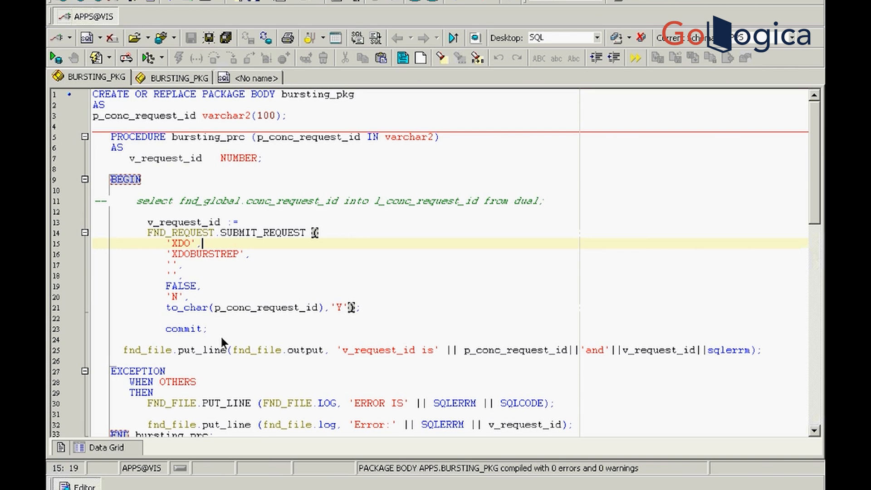
{"action": "key", "text": "Down"}
{"action": "key", "text": "Down"}
{"action": "key", "text": "Down"}
{"action": "key", "text": "Down"}
{"action": "key", "text": "Down"}
{"action": "key", "text": "Down"}
{"action": "key", "text": "Down"}
{"action": "key", "text": "Down"}
{"action": "key", "text": "Down"}
{"action": "key", "text": "Down"}
{"action": "key", "text": "Down"}
{"action": "key", "text": "Down"}
{"action": "key", "text": "Down"}
{"action": "key", "text": "Down"}
{"action": "key", "text": "Down"}
{"action": "key", "text": "Down"}
{"action": "key", "text": "Down"}
{"action": "key", "text": "Down"}
{"action": "key", "text": "Down"}
{"action": "key", "text": "Down"}
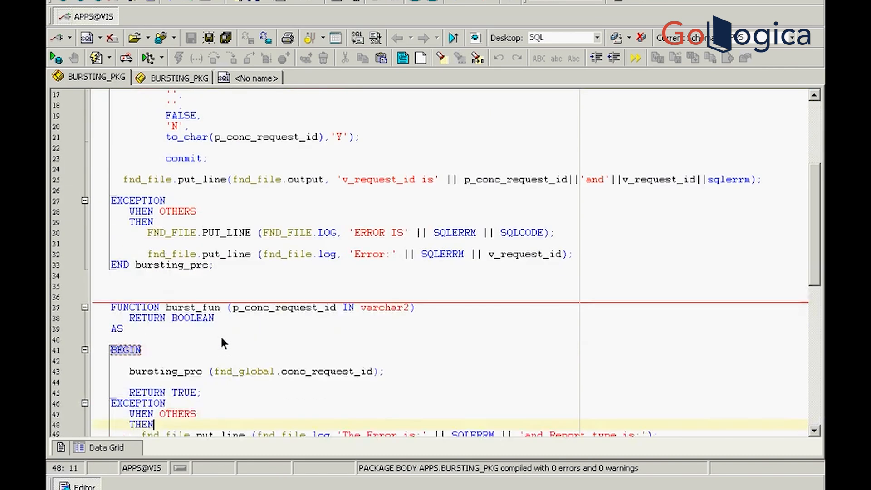
{"action": "key", "text": "Down"}
{"action": "key", "text": "Down"}
{"action": "key", "text": "Down"}
{"action": "key", "text": "Down"}
{"action": "key", "text": "End"}
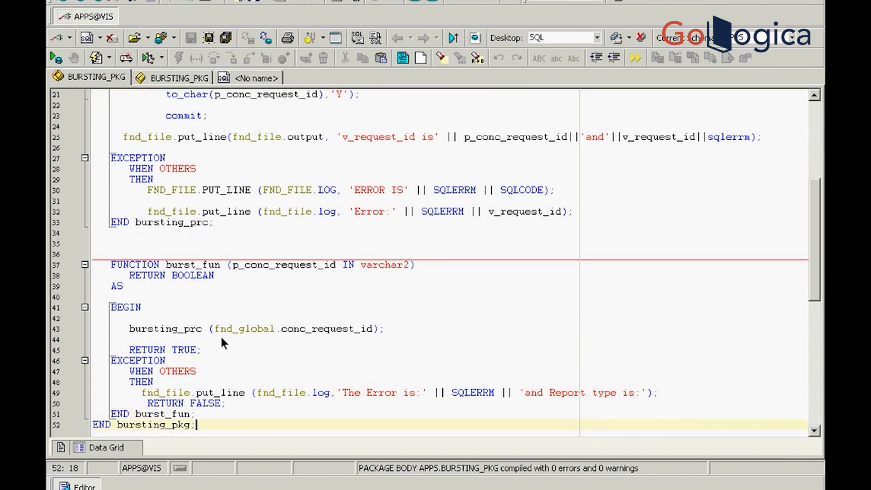
{"action": "left_click", "coordinate": [127, 328]}
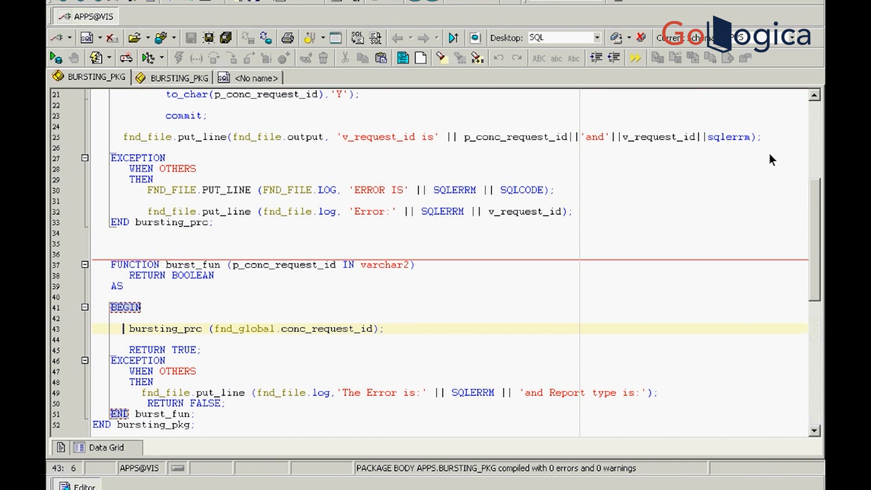
{"action": "left_click", "coordinate": [812, 147]}
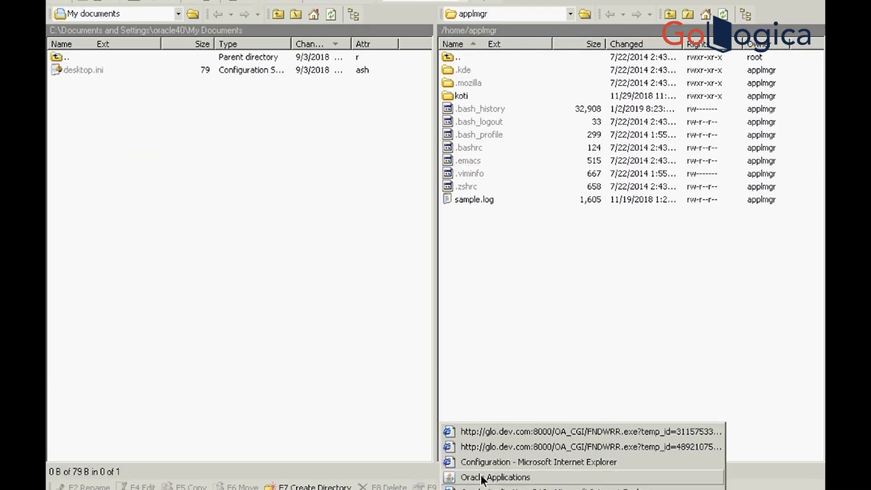
- In Oracle Applications, review errored bursting requests 5844669 and 5844668 beside PO Analysis request 5844667
{"action": "left_click", "coordinate": [475, 474]}
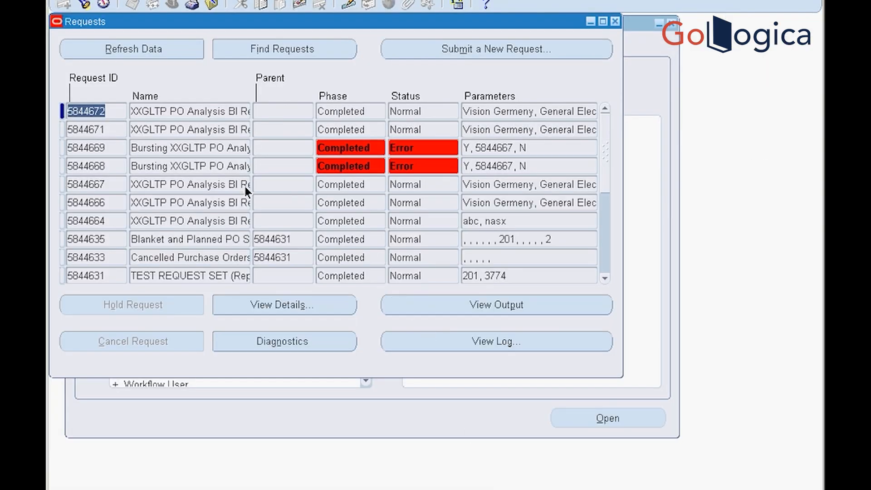
{"action": "left_click", "coordinate": [194, 148]}
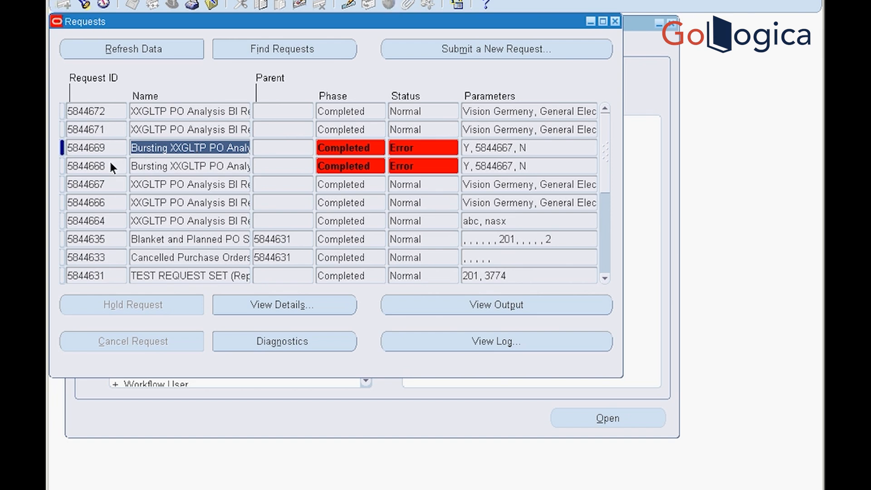
{"action": "left_click", "coordinate": [144, 186]}
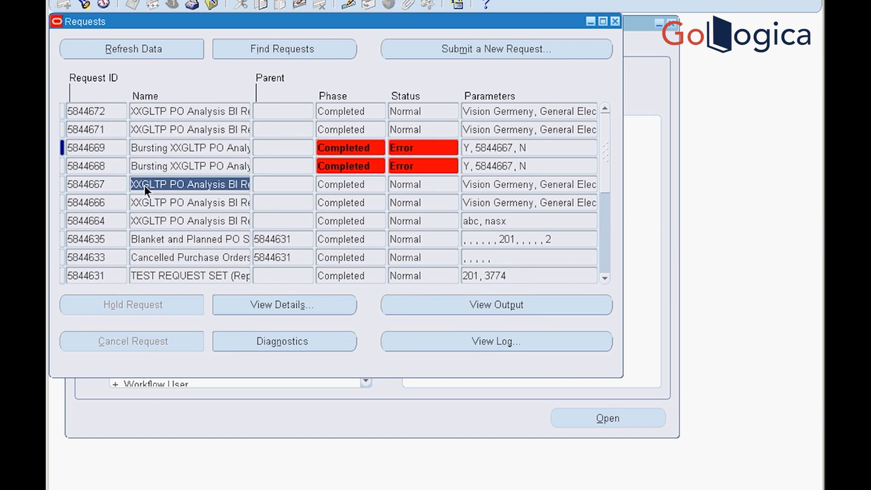
{"action": "left_click", "coordinate": [171, 170]}
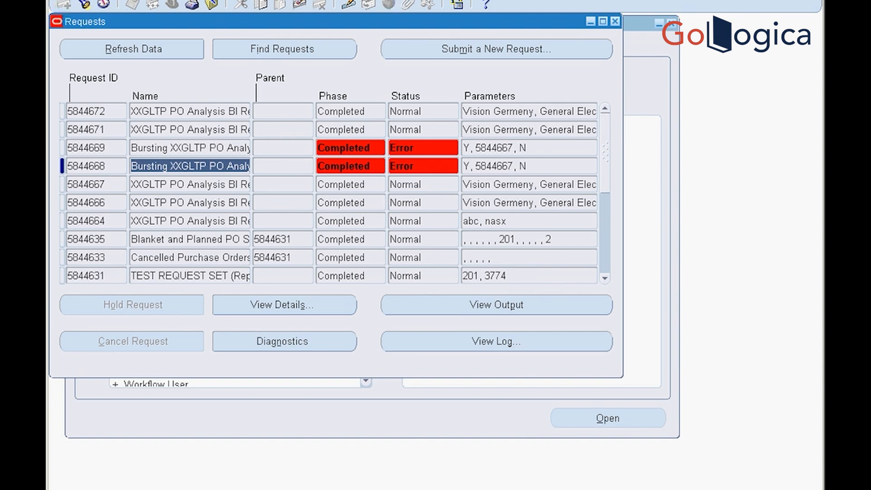
- In XXGLTP_PO_ANALYS_REP_BI.xml, locate the afterReport trigger and highlight its bursting_pkg reference
{"action": "left_click", "coordinate": [373, 489]}
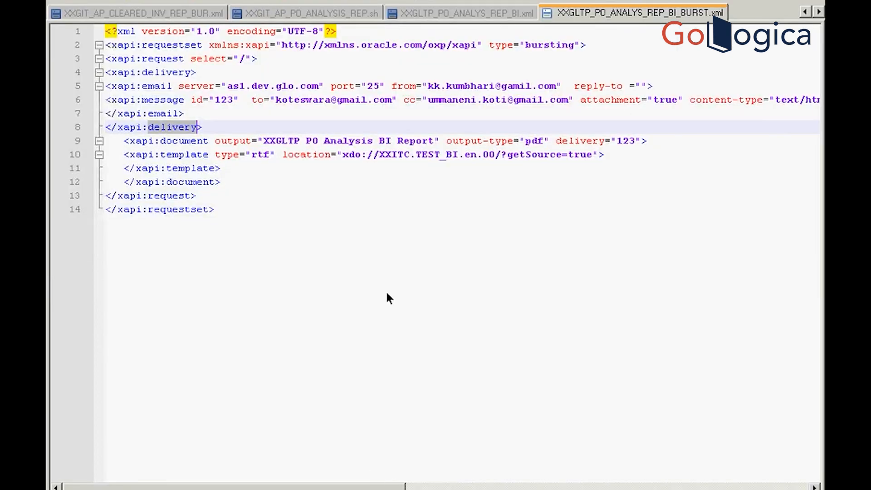
{"action": "left_click", "coordinate": [462, 20]}
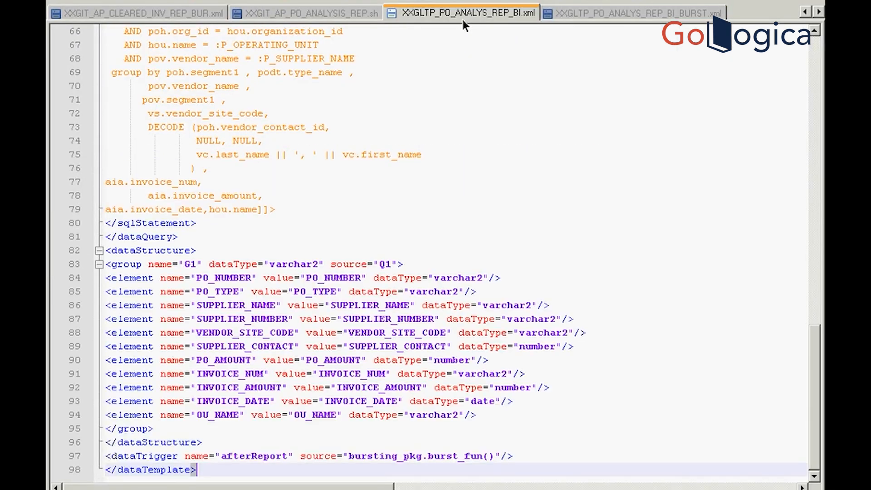
{"action": "left_click", "coordinate": [421, 156]}
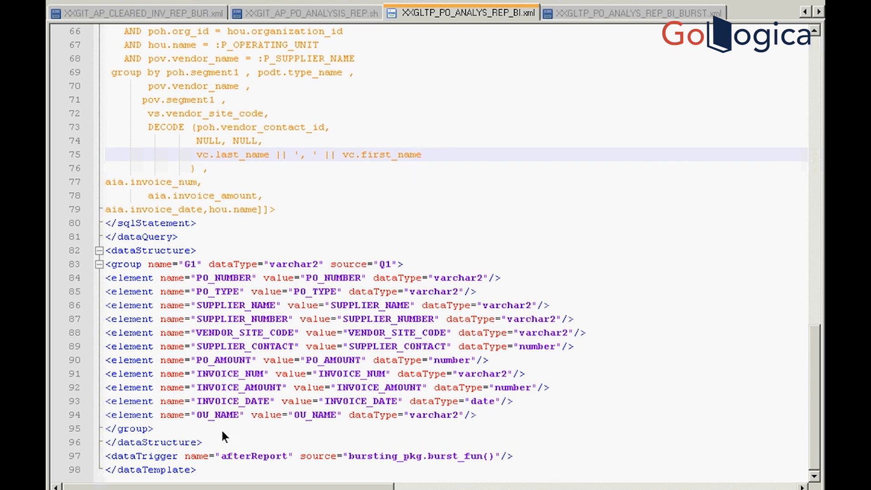
{"action": "left_click", "coordinate": [240, 458]}
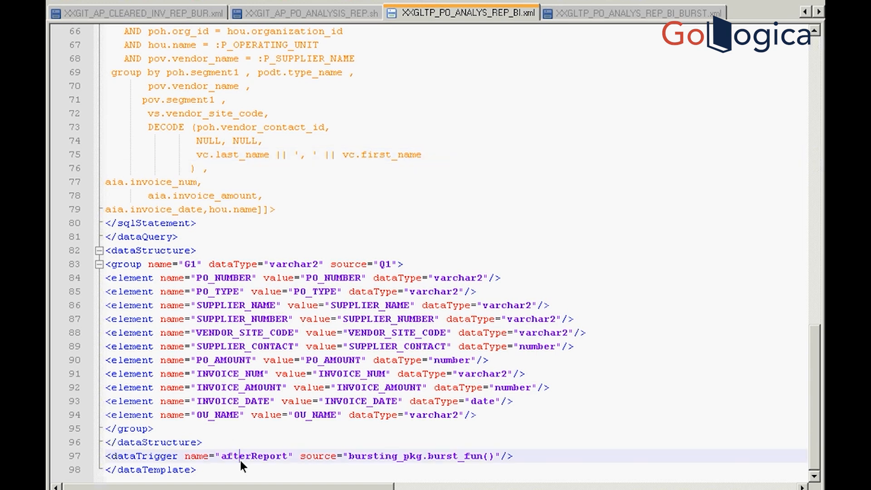
{"action": "double_click", "coordinate": [377, 456]}
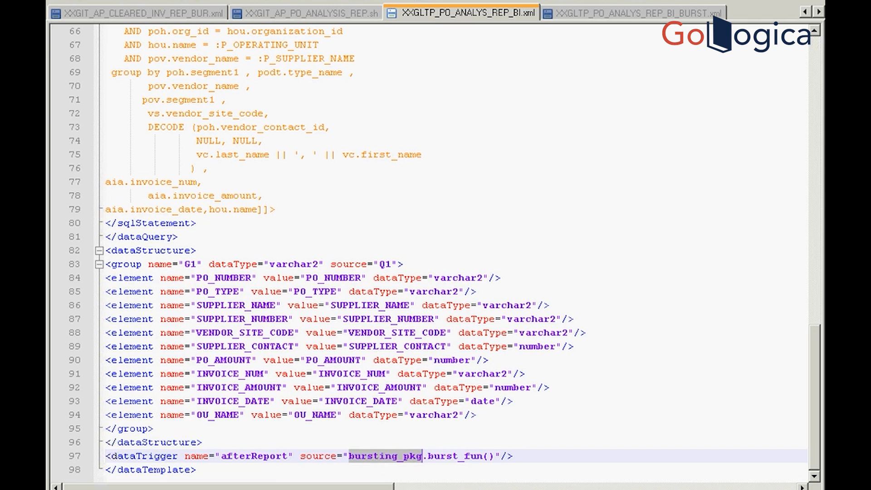
- Find and highlight the burst_fun function in Toad's bursting_pkg body
{"action": "key", "text": "alt+Tab"}
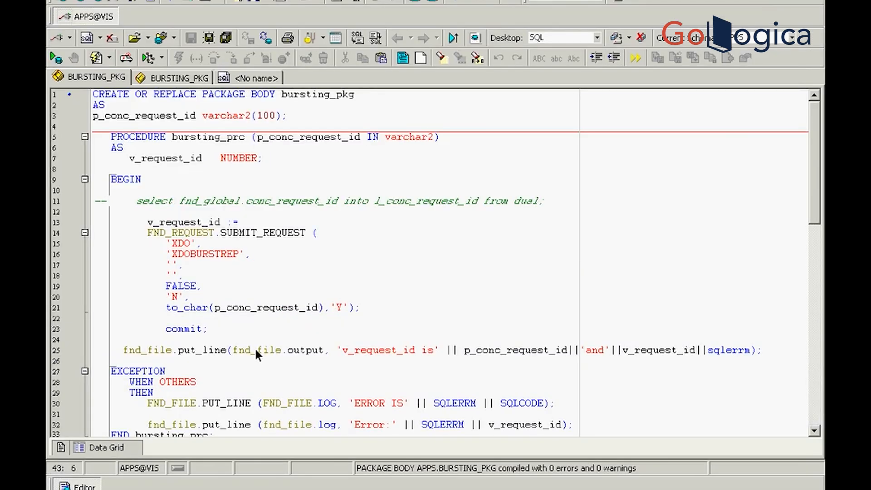
{"action": "left_click", "coordinate": [306, 377]}
{"action": "key", "text": "Down"}
{"action": "key", "text": "Down"}
{"action": "key", "text": "Down"}
{"action": "key", "text": "Down"}
{"action": "key", "text": "Down"}
{"action": "key", "text": "Down"}
{"action": "key", "text": "Down"}
{"action": "key", "text": "Down"}
{"action": "key", "text": "Down"}
{"action": "key", "text": "Down"}
{"action": "key", "text": "Down"}
{"action": "key", "text": "Down"}
{"action": "key", "text": "Down"}
{"action": "key", "text": "Down"}
{"action": "key", "text": "Down"}
{"action": "key", "text": "Down"}
{"action": "key", "text": "Down"}
{"action": "key", "text": "Down"}
{"action": "key", "text": "Down"}
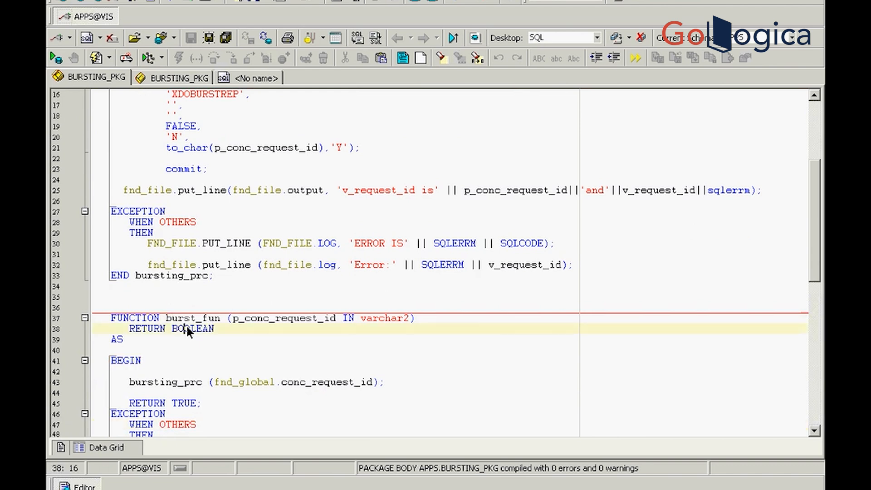
{"action": "double_click", "coordinate": [184, 319]}
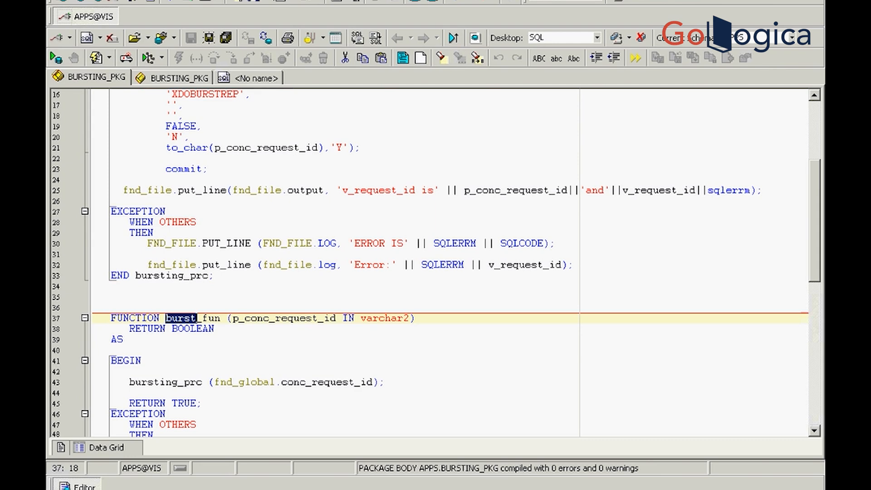
- Confirm the afterReport trigger calls bursting_pkg.burst_fun, then return to the package body
{"action": "key", "text": "alt+Tab"}
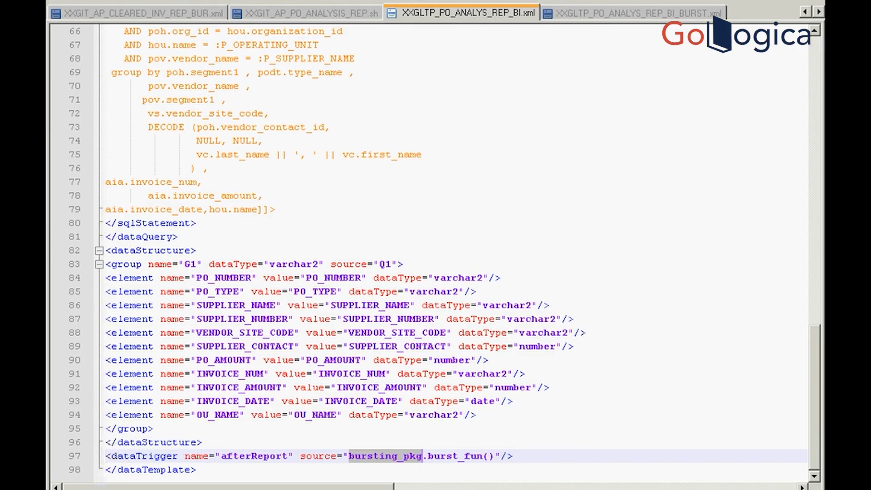
{"action": "left_click", "coordinate": [398, 425]}
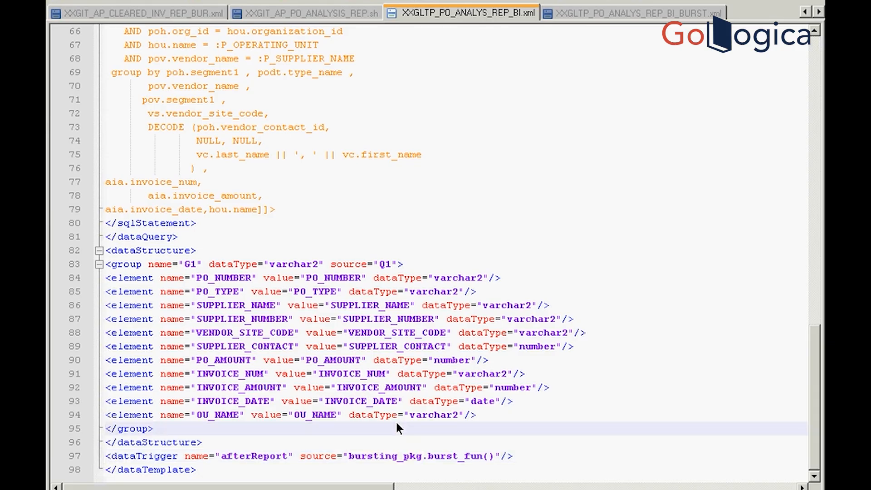
{"action": "double_click", "coordinate": [403, 458]}
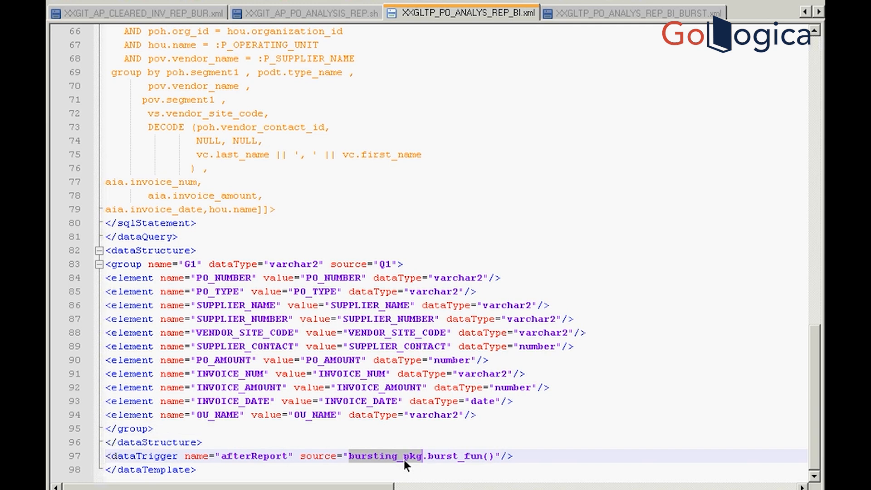
{"action": "double_click", "coordinate": [447, 457]}
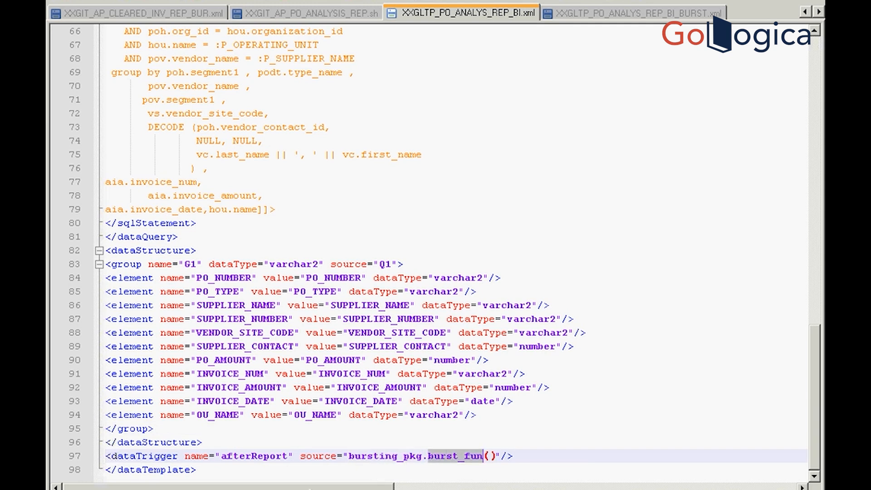
{"action": "key", "text": "alt+Tab"}
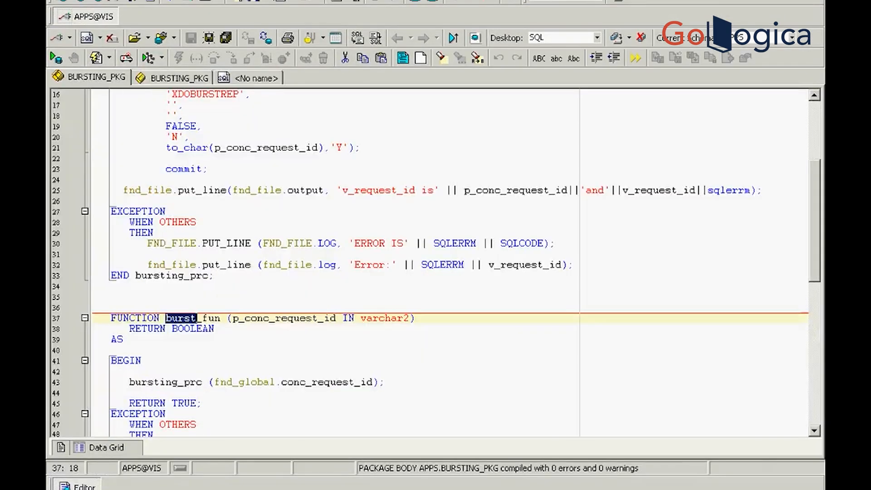
- Inspect the bursting_prc call inside burst_fun and the request id it passes
{"action": "left_click", "coordinate": [154, 319]}
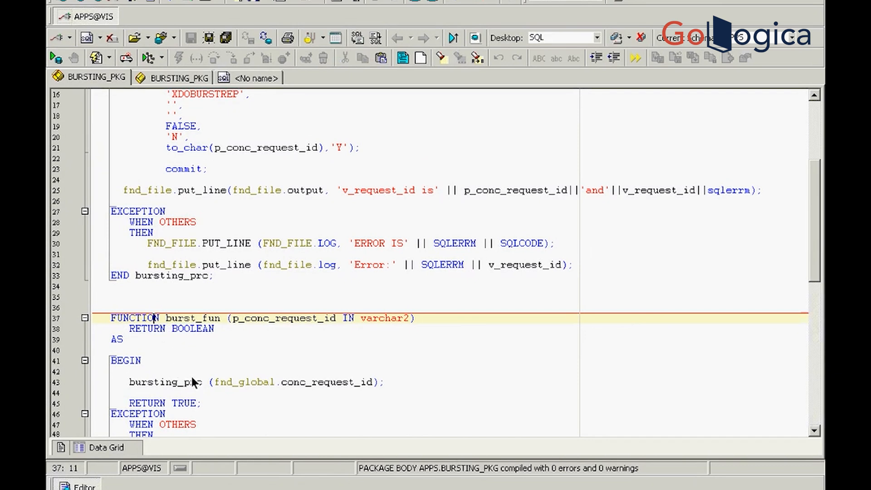
{"action": "double_click", "coordinate": [170, 382]}
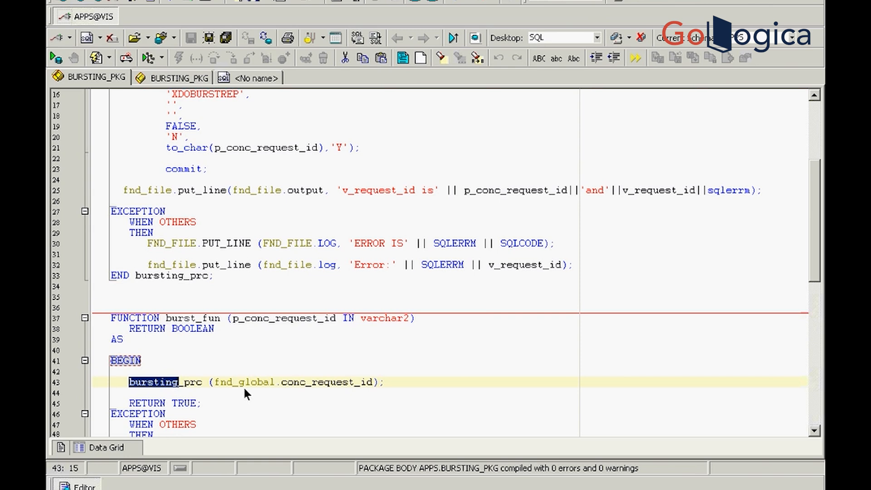
{"action": "left_click", "coordinate": [295, 382]}
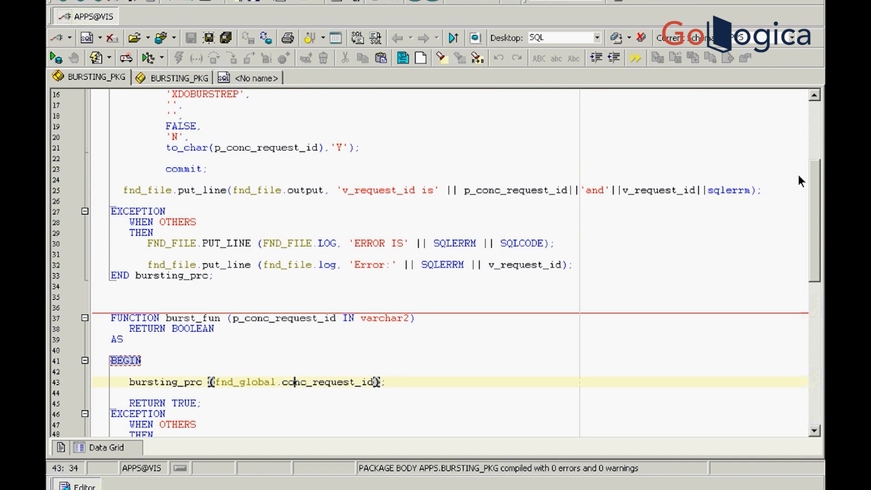
- Review bursting_prc's FND_REQUEST.SUBMIT_REQUEST call for XDOBURSTREP with p_conc_request_id
{"action": "left_click", "coordinate": [814, 133]}
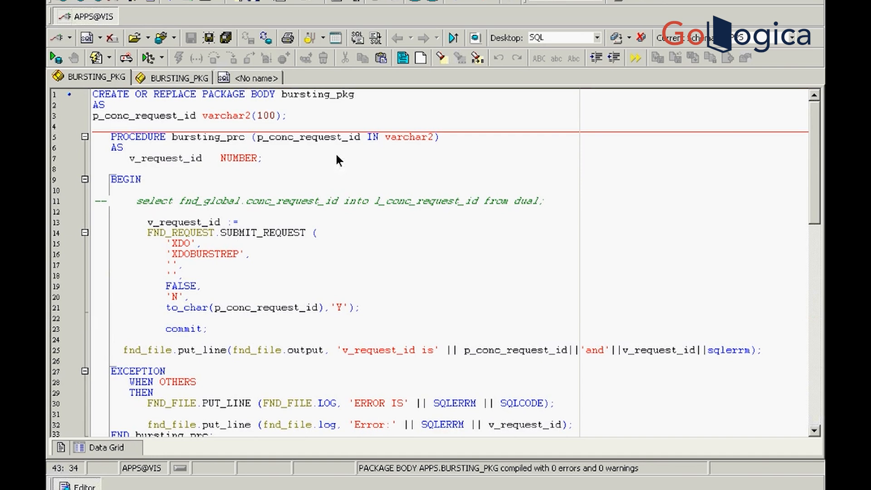
{"action": "left_click", "coordinate": [198, 173]}
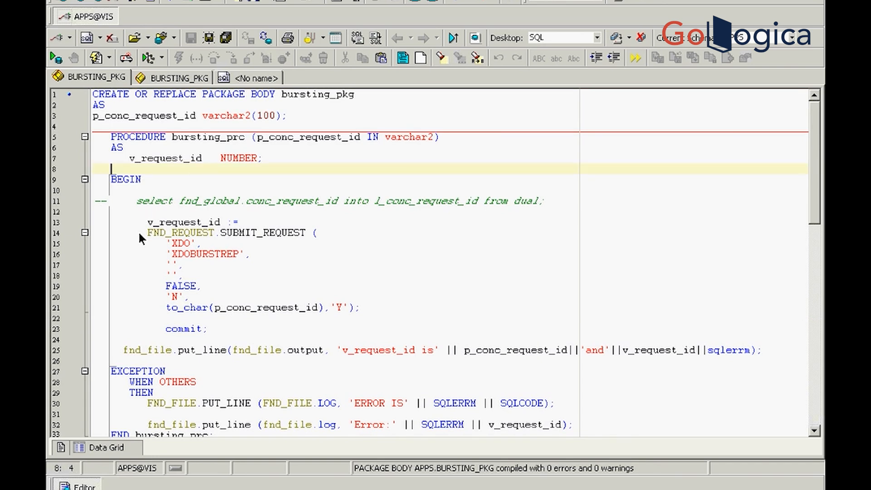
{"action": "left_click", "coordinate": [180, 222]}
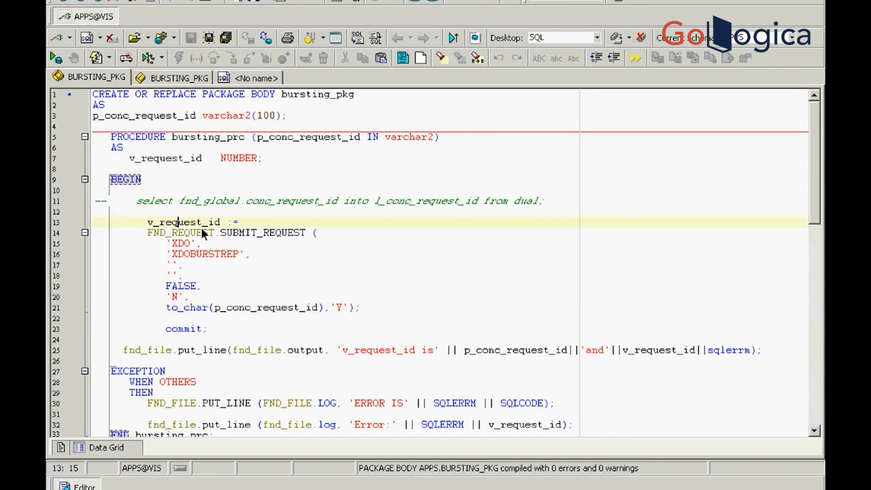
{"action": "left_click", "coordinate": [173, 233]}
{"action": "left_click", "coordinate": [244, 233]}
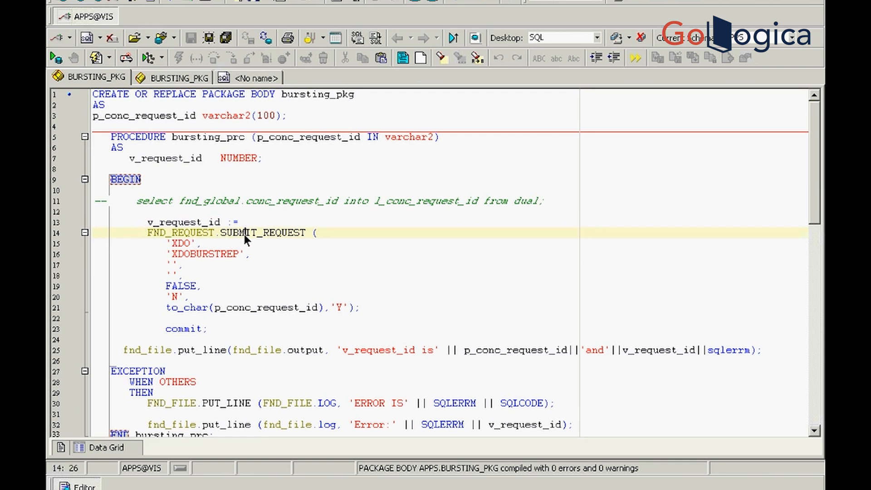
{"action": "double_click", "coordinate": [182, 256]}
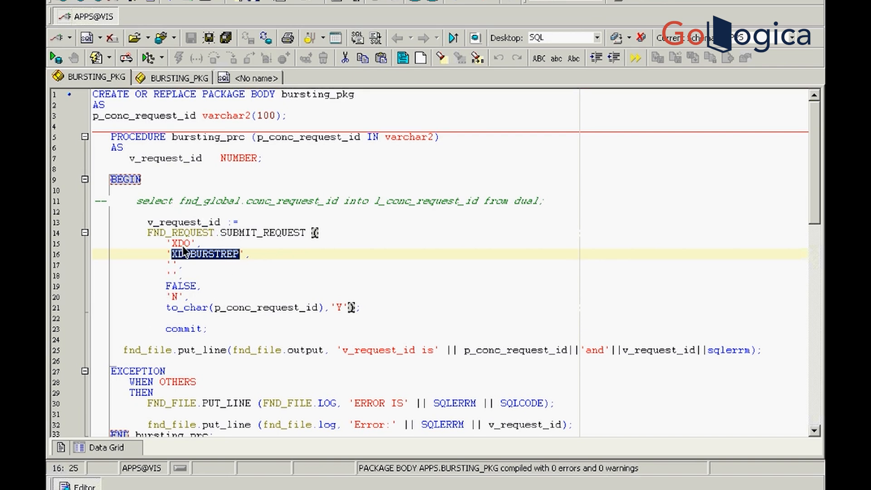
{"action": "double_click", "coordinate": [256, 308]}
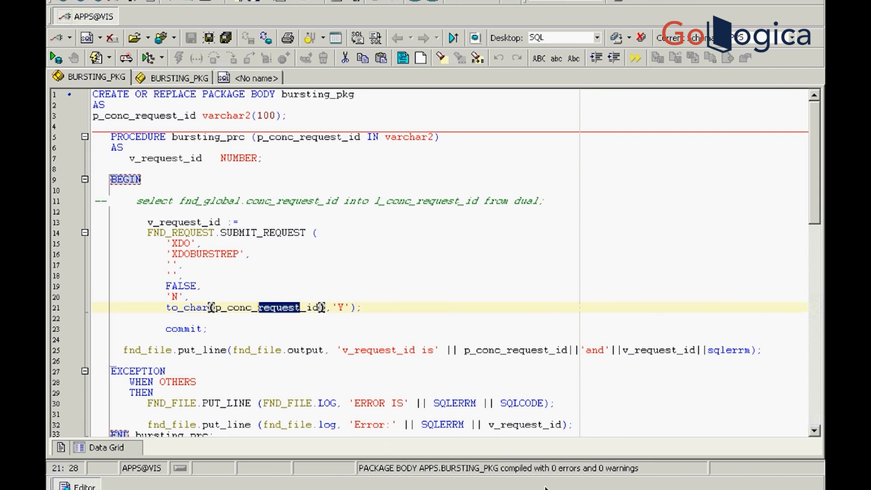
{"action": "left_click", "coordinate": [449, 488]}
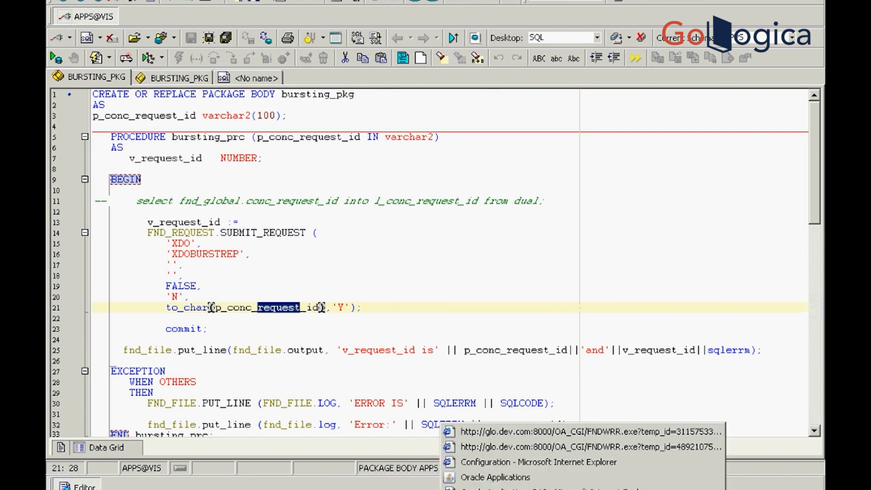
- Recheck errored bursting requests 5844669 and 5844668 in the Oracle Applications Requests window
{"action": "left_click", "coordinate": [467, 478]}
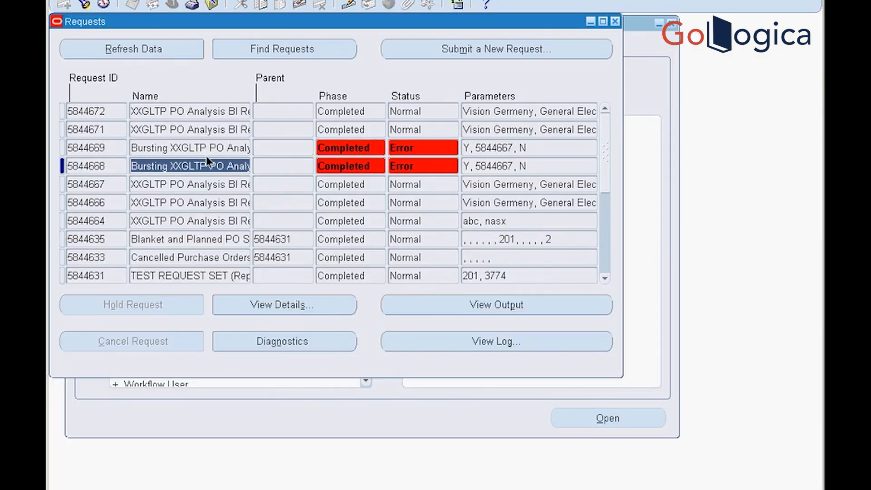
{"action": "left_click", "coordinate": [176, 151]}
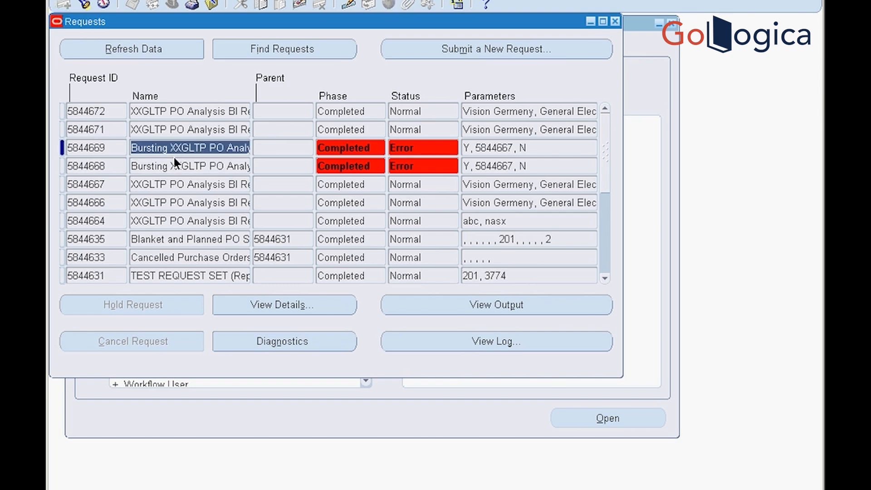
{"action": "left_click", "coordinate": [173, 165]}
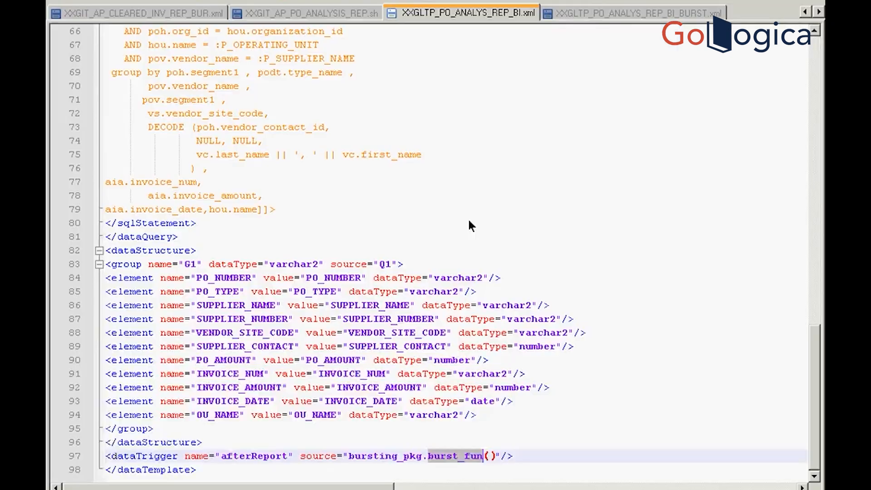
- View the BURST.xml bursting control file in Notepad++, then return to Requests
{"action": "left_click", "coordinate": [605, 17]}
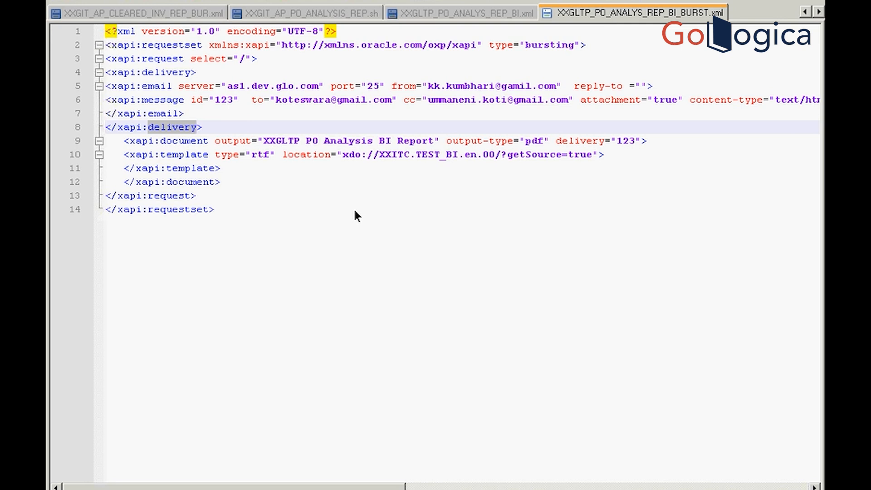
{"action": "left_click", "coordinate": [484, 489]}
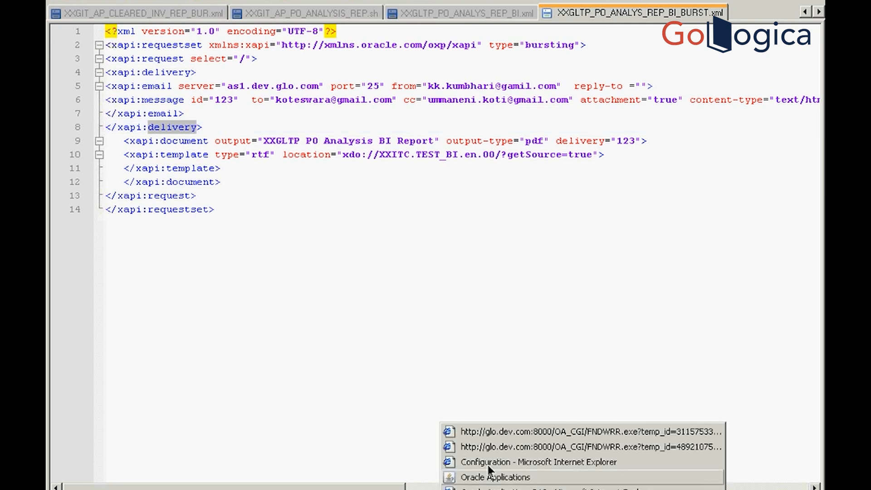
{"action": "left_click", "coordinate": [485, 481]}
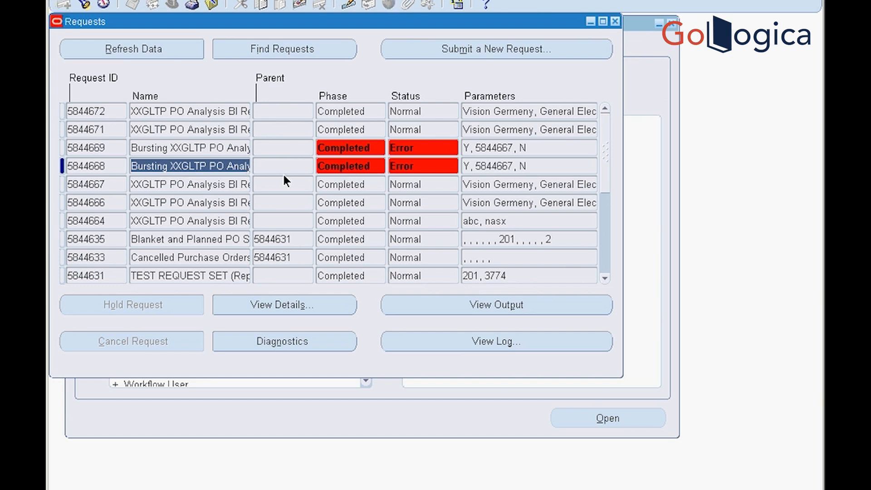
- Open request 5844668's log and highlight the missing Employee Details.pdf path in its exception
{"action": "left_click", "coordinate": [476, 304]}
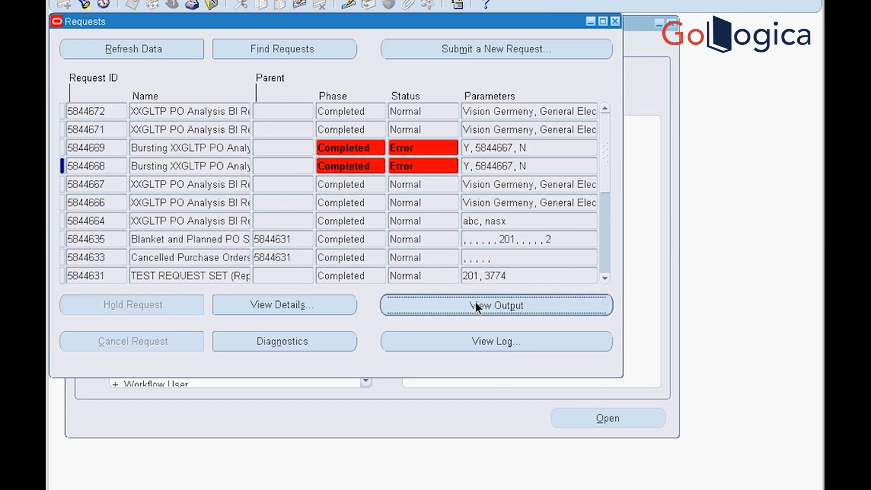
{"action": "left_click", "coordinate": [542, 283]}
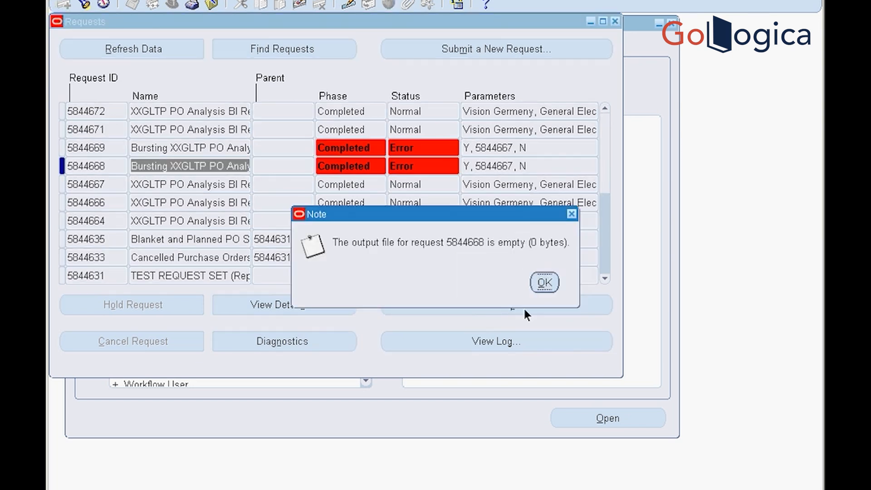
{"action": "left_click", "coordinate": [498, 346]}
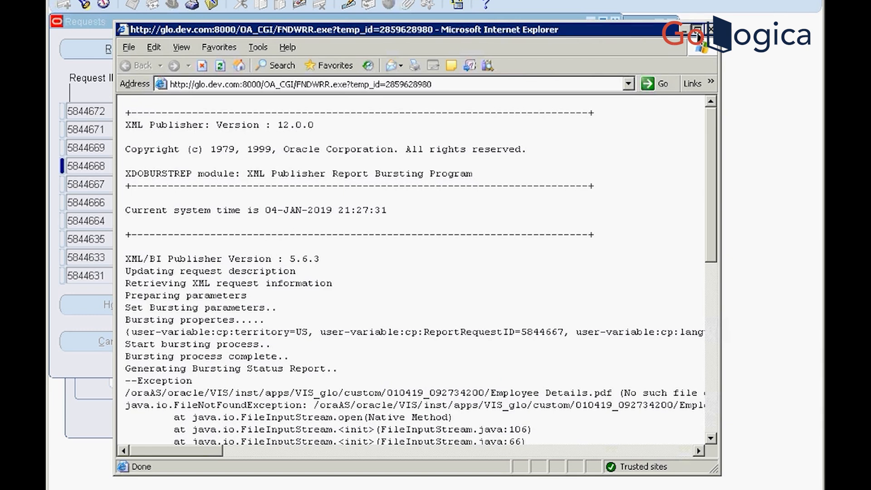
{"action": "left_click", "coordinate": [698, 29]}
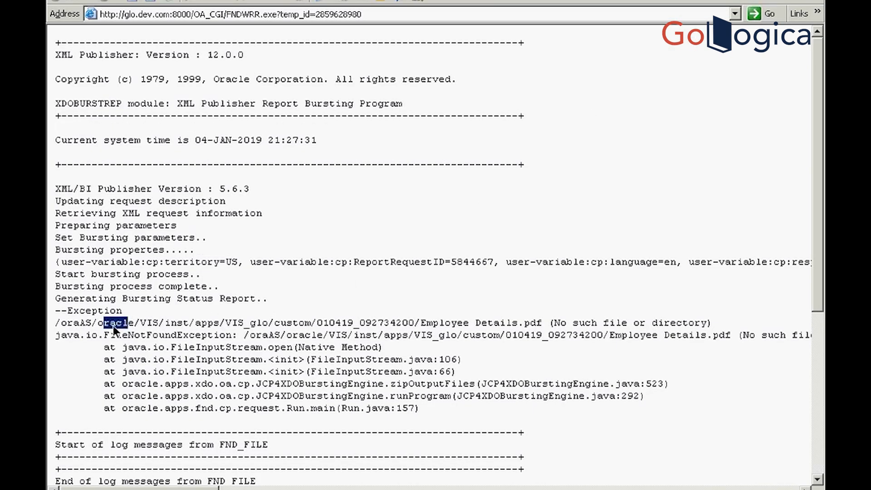
{"action": "left_click_drag", "start_coordinate": [113, 326], "coordinate": [55, 311]}
{"action": "left_click_drag", "start_coordinate": [461, 301], "coordinate": [658, 324]}
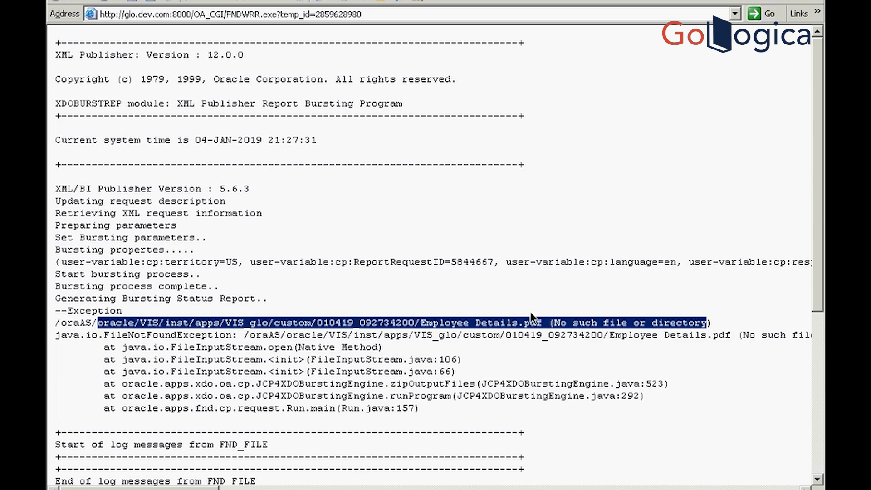
{"action": "key", "text": "alt+Tab"}
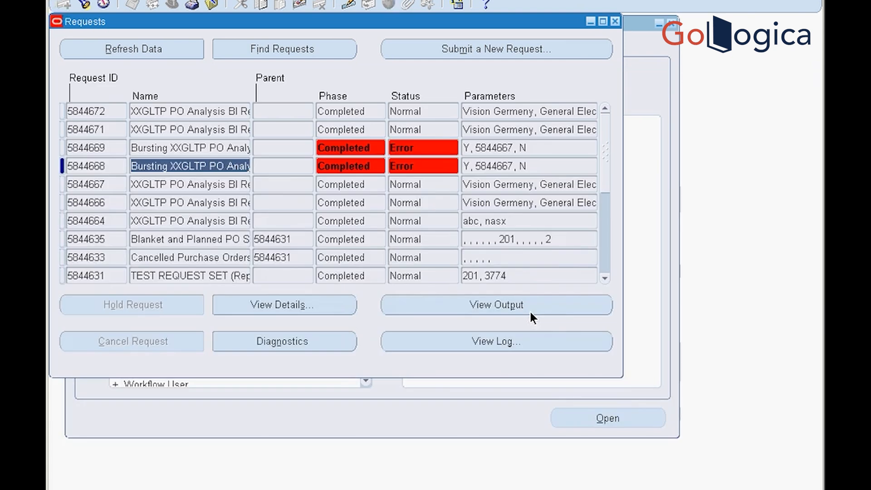
- Refresh the Requests list, recheck 5844672 and 5844669, then highlight p_conc_request_id in BURSTING_PKG
{"action": "left_click", "coordinate": [183, 113]}
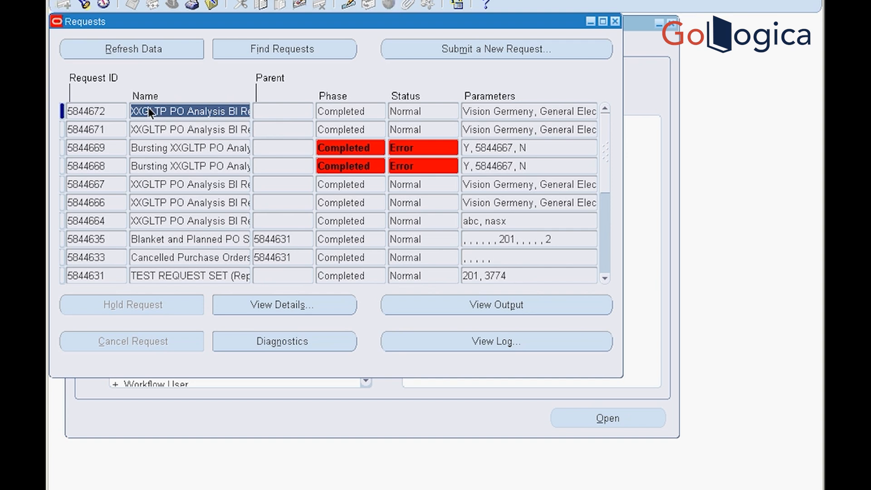
{"action": "key", "text": "End"}
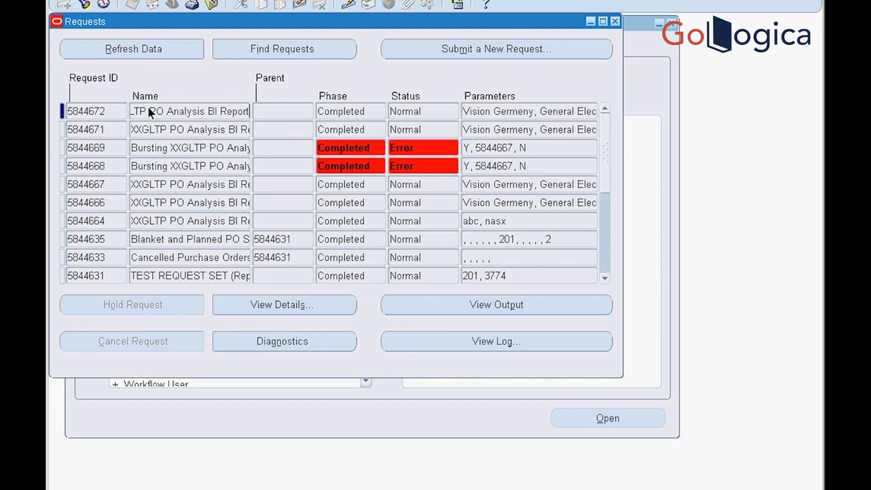
{"action": "left_click", "coordinate": [157, 152]}
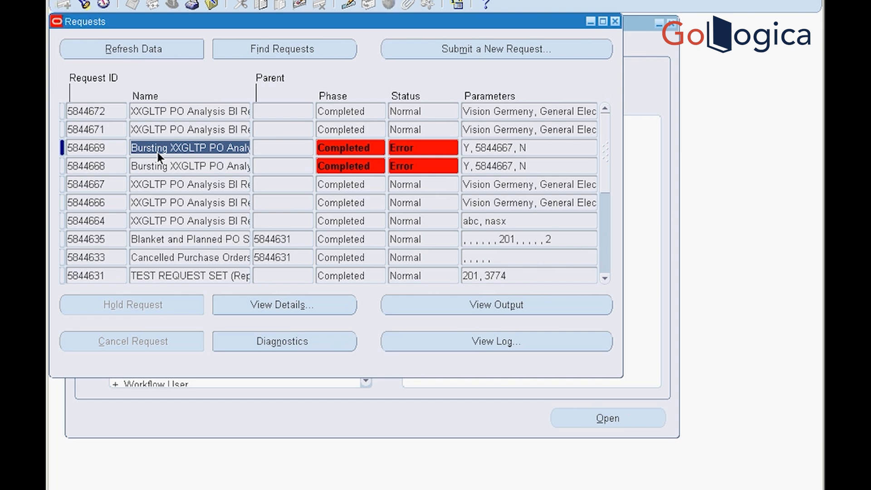
{"action": "left_click", "coordinate": [150, 109]}
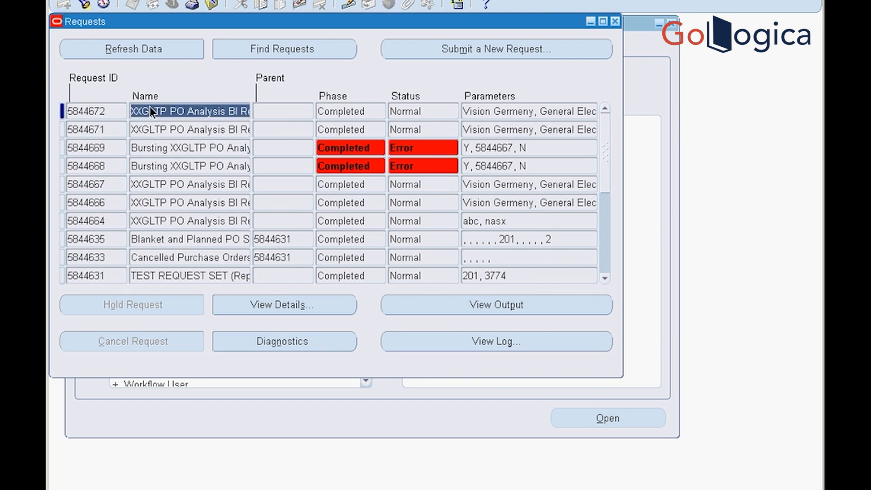
{"action": "left_click", "coordinate": [113, 41]}
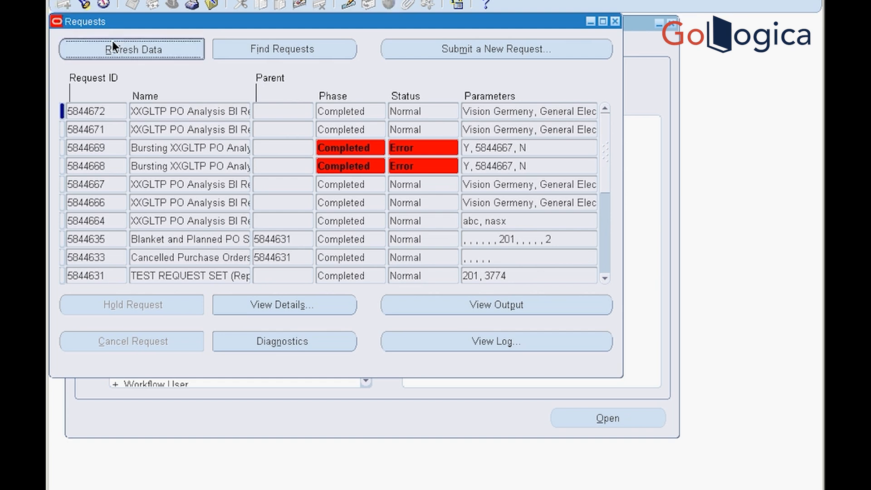
{"action": "left_click", "coordinate": [168, 111]}
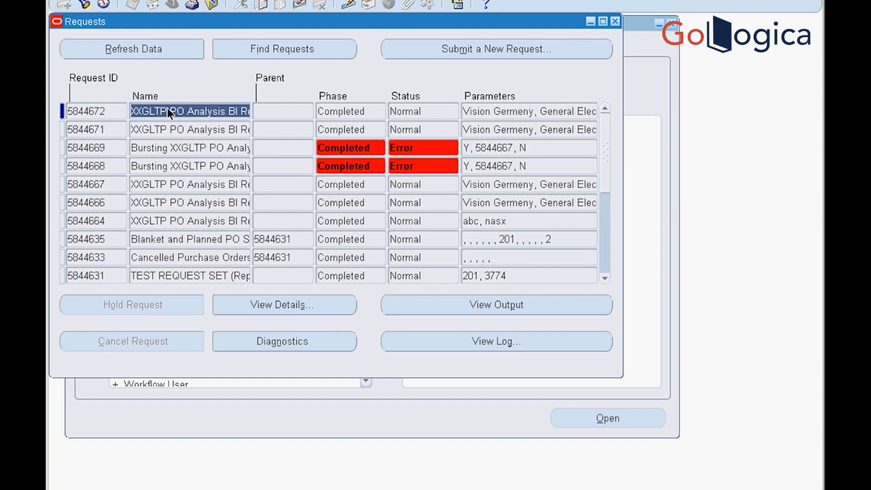
{"action": "left_click", "coordinate": [167, 153]}
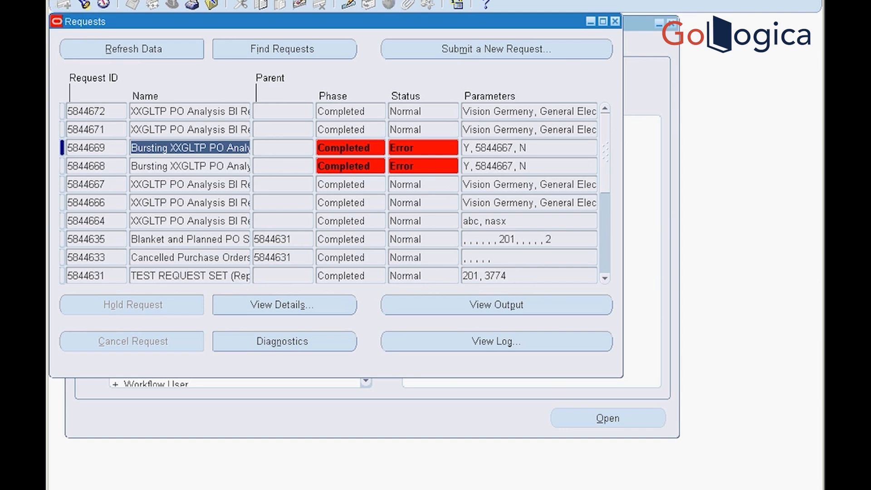
{"action": "key", "text": "alt+Tab"}
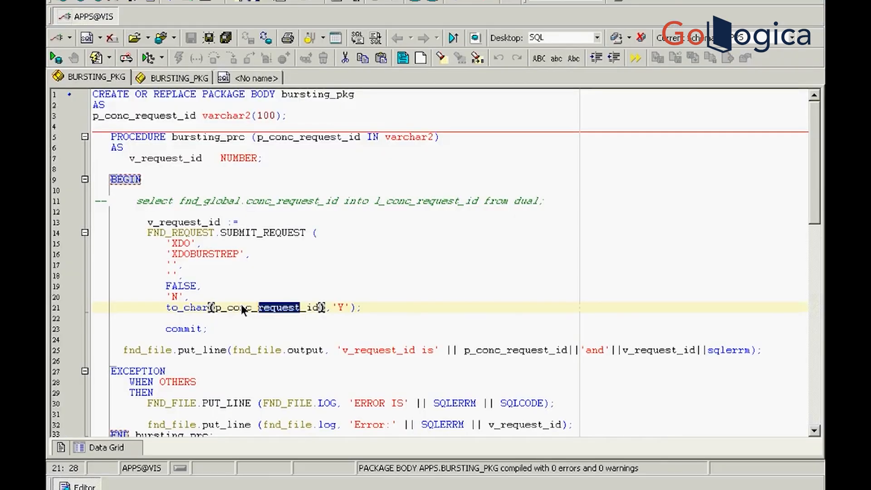
{"action": "double_click", "coordinate": [240, 308]}
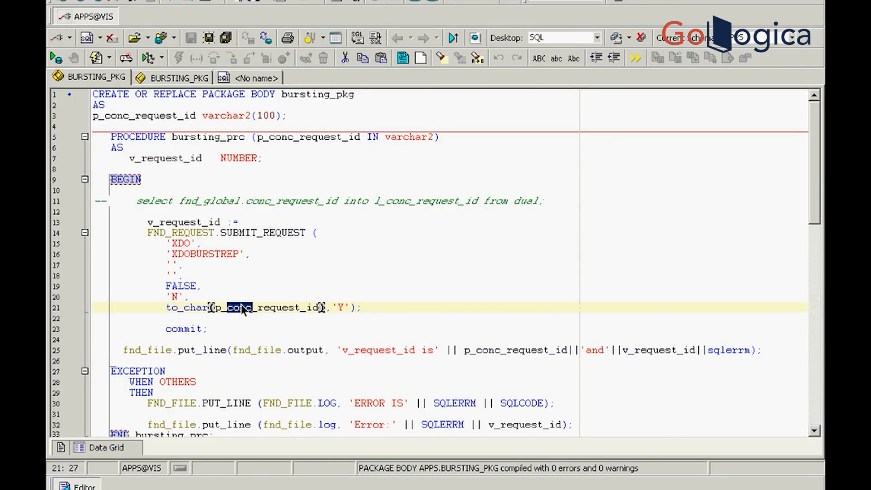